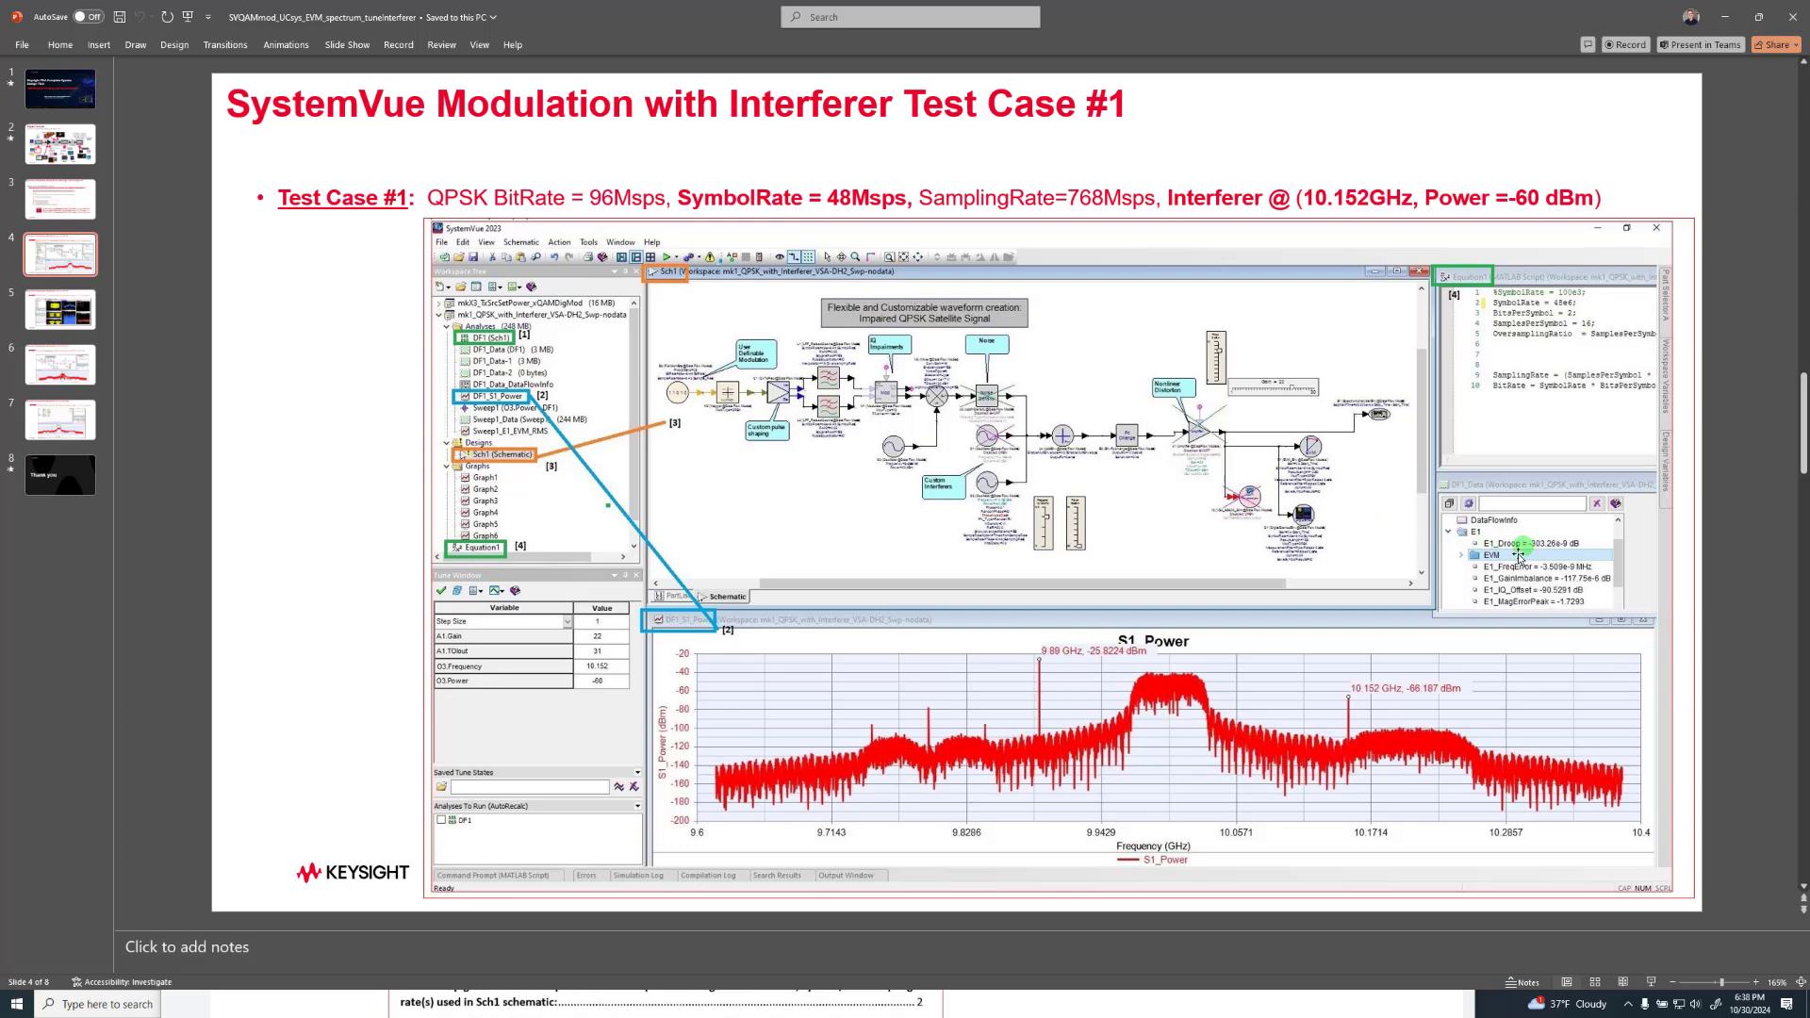
Review the modulation-with-interferer slides for Test Case #1 and Test Case #2
scroll(1512, 563, down, 1)
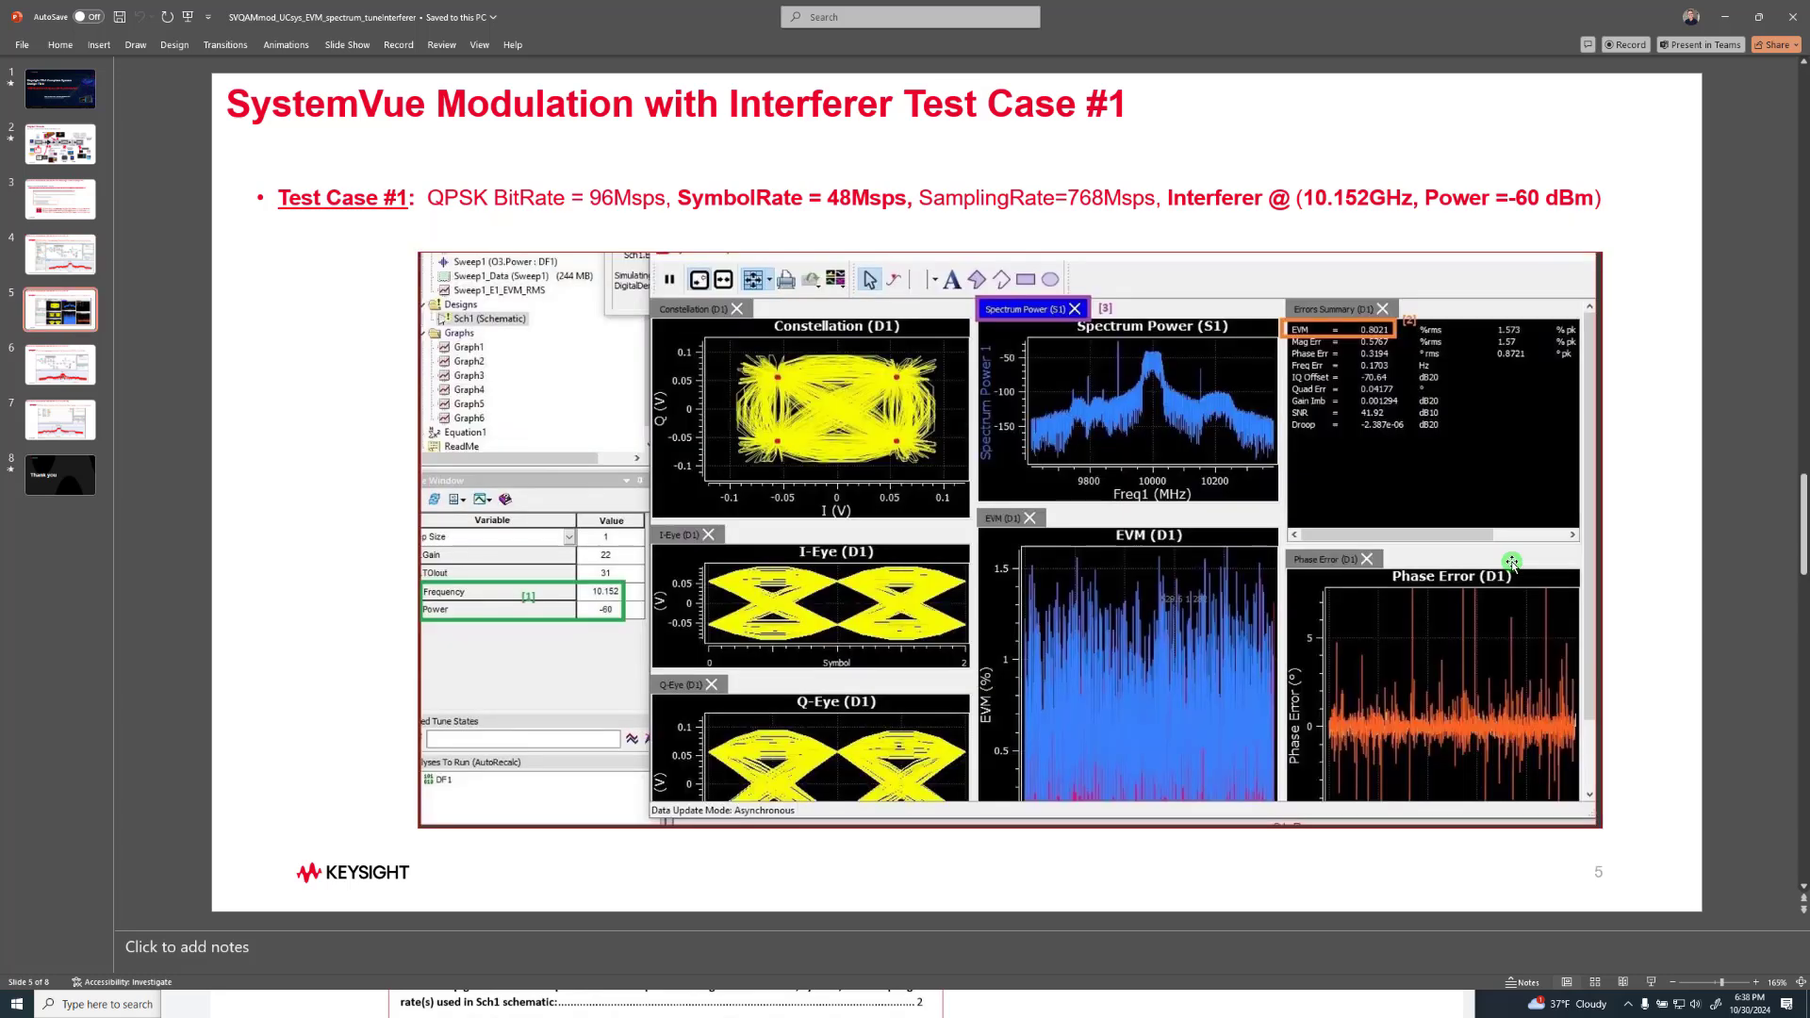
scroll(1511, 563, up, 1)
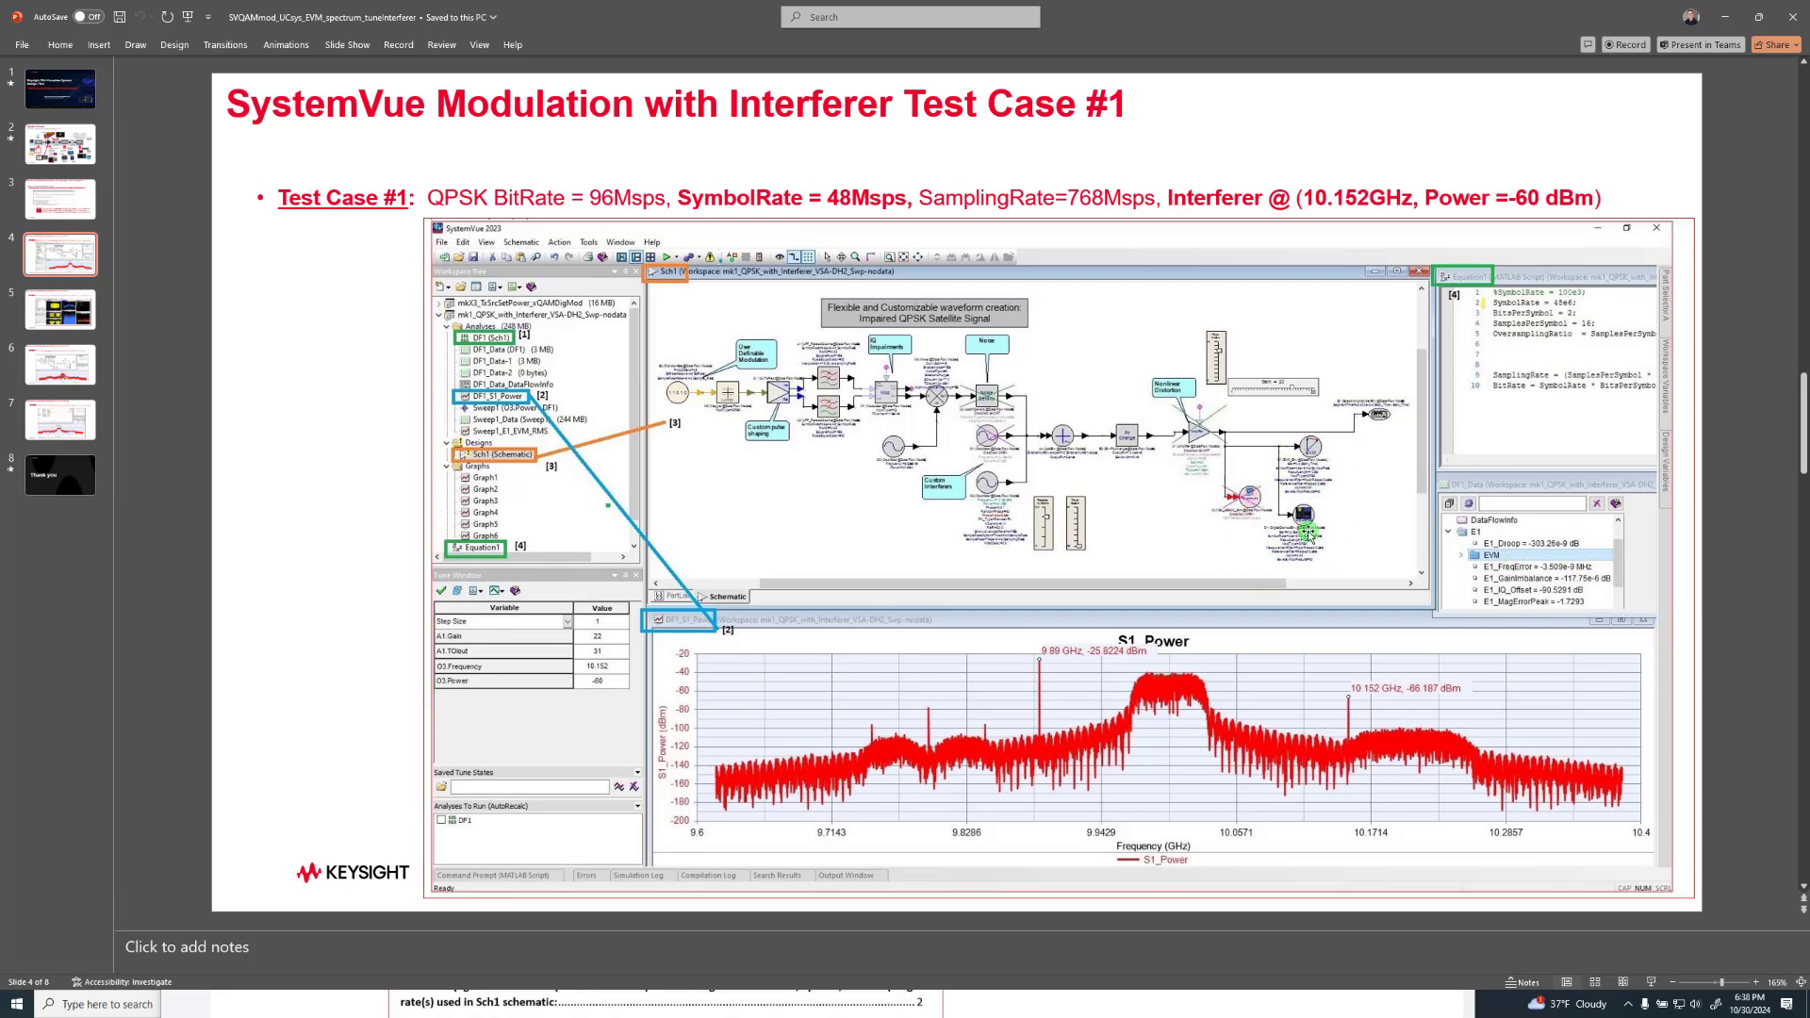
scroll(1306, 533, down, 1)
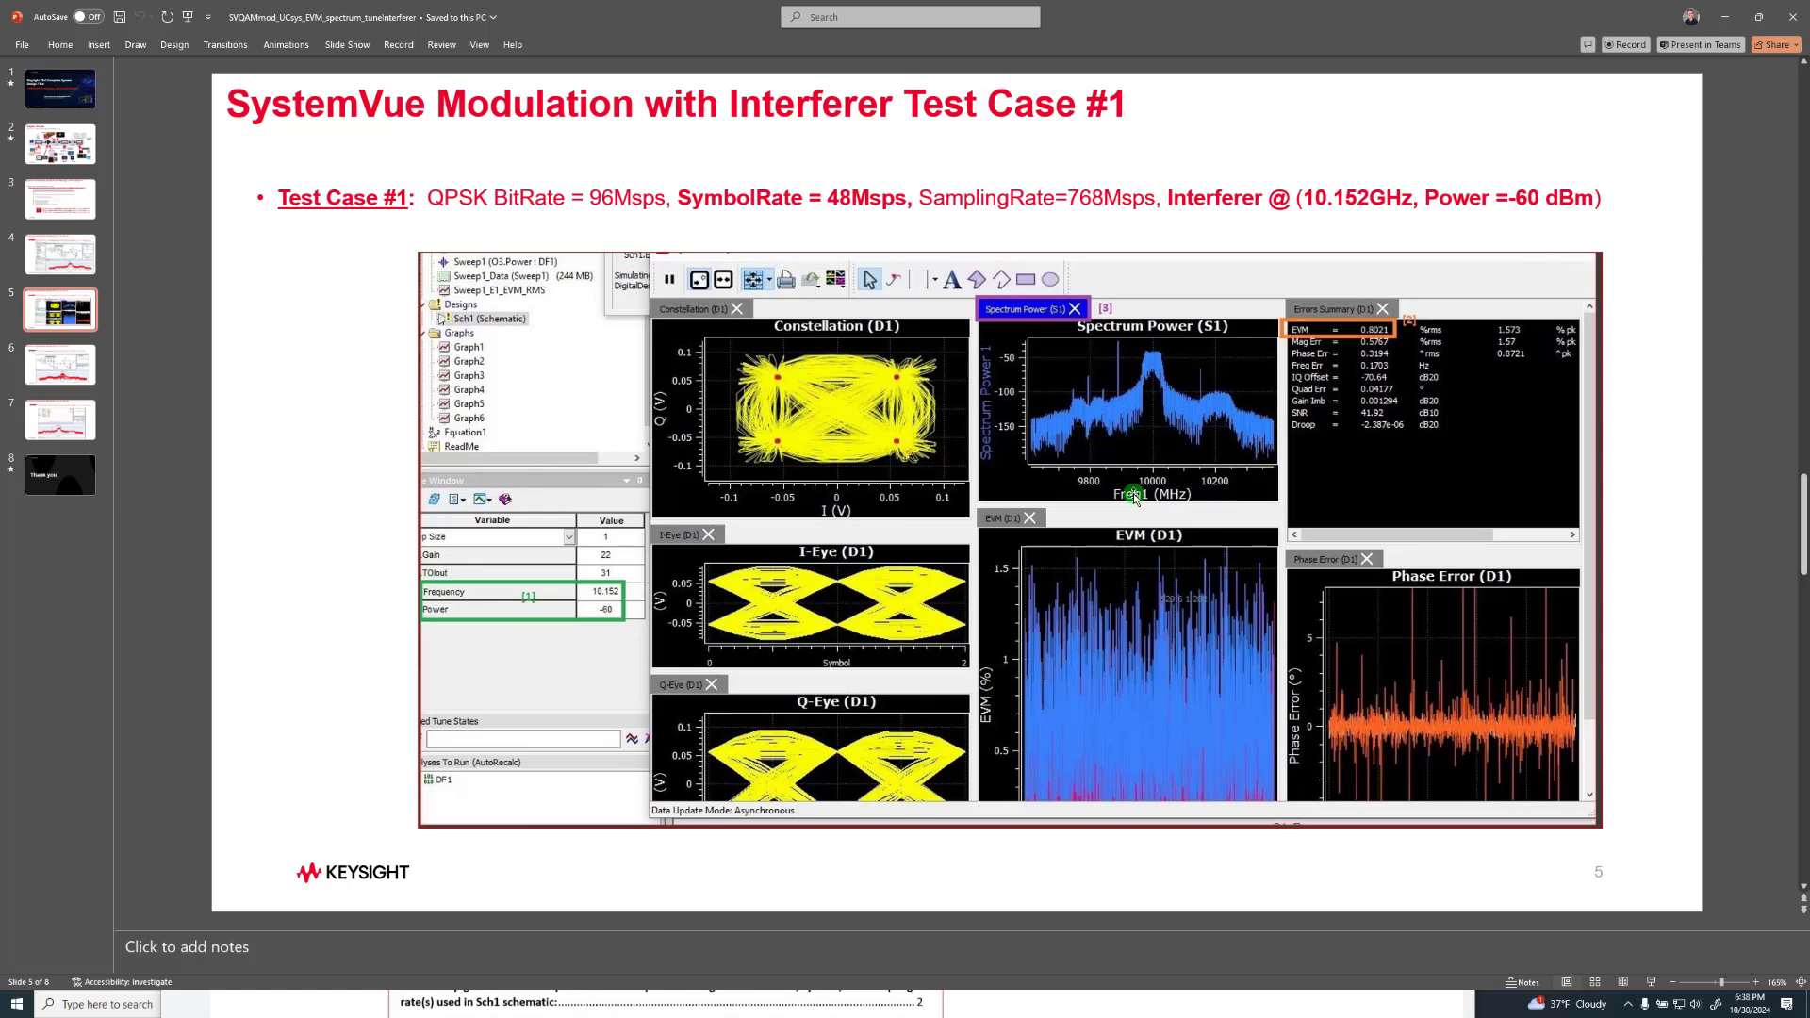
key(Page_Down)
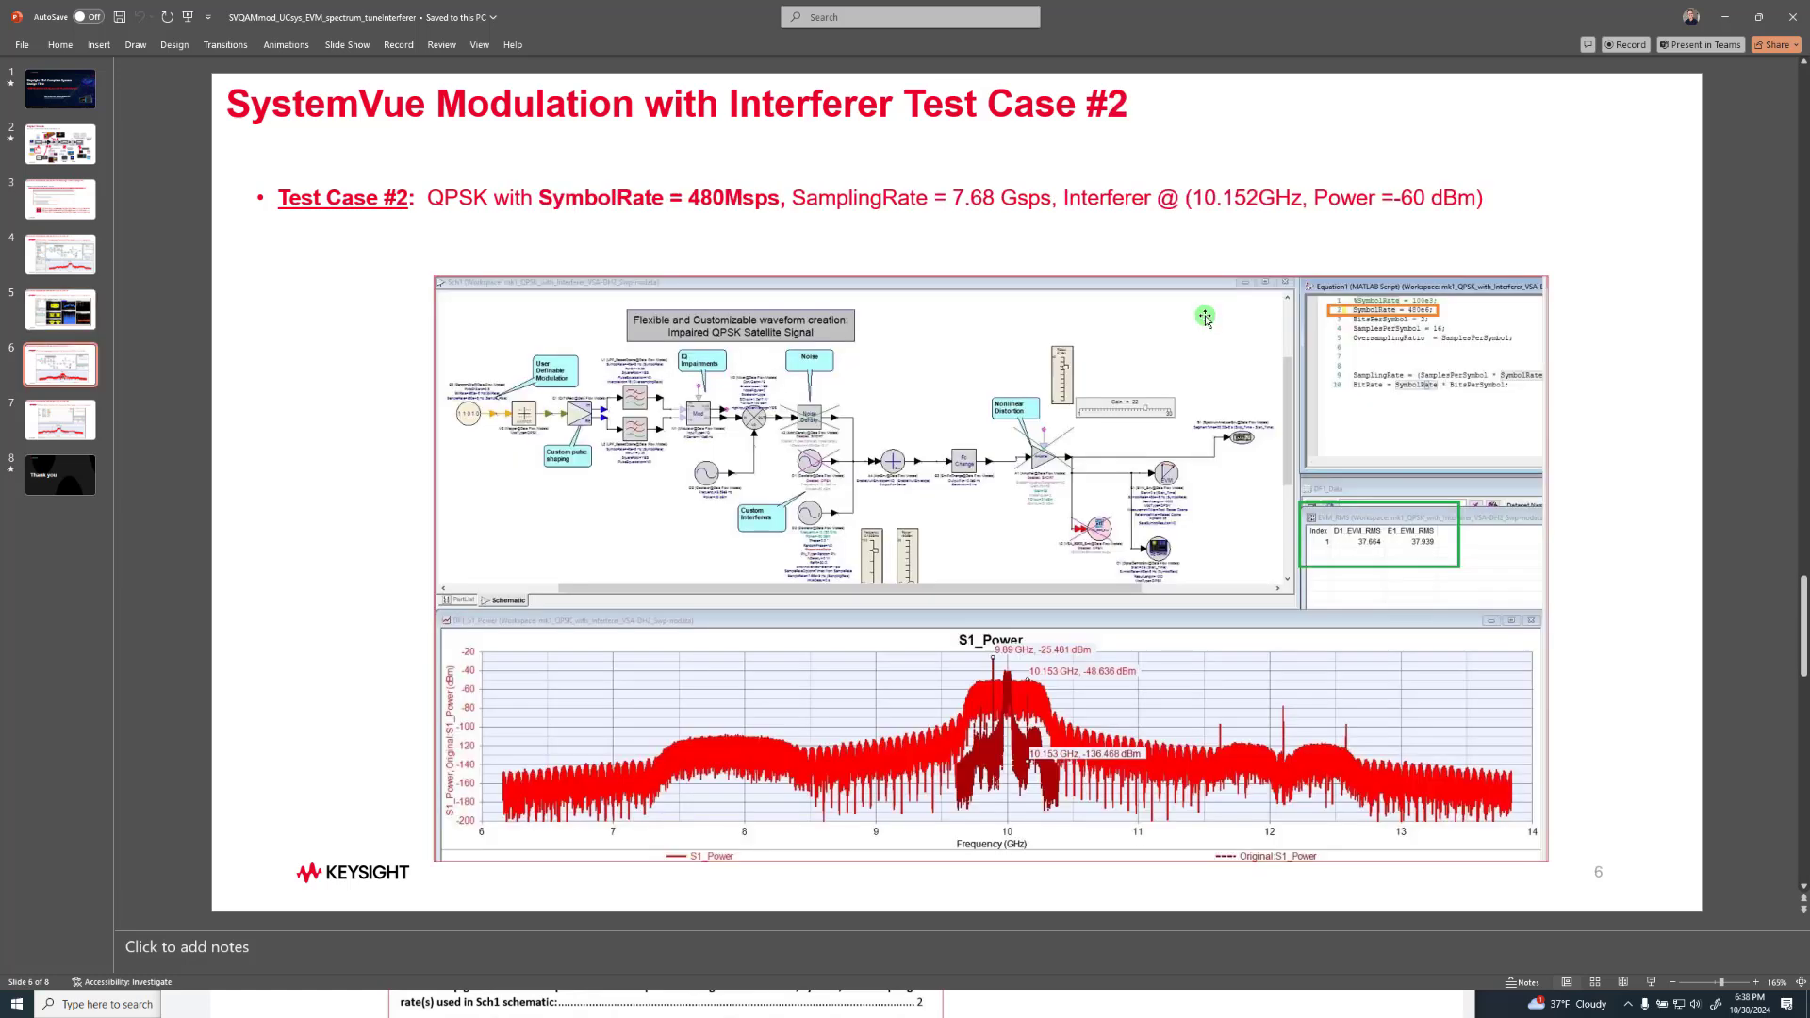
key(Page_Up)
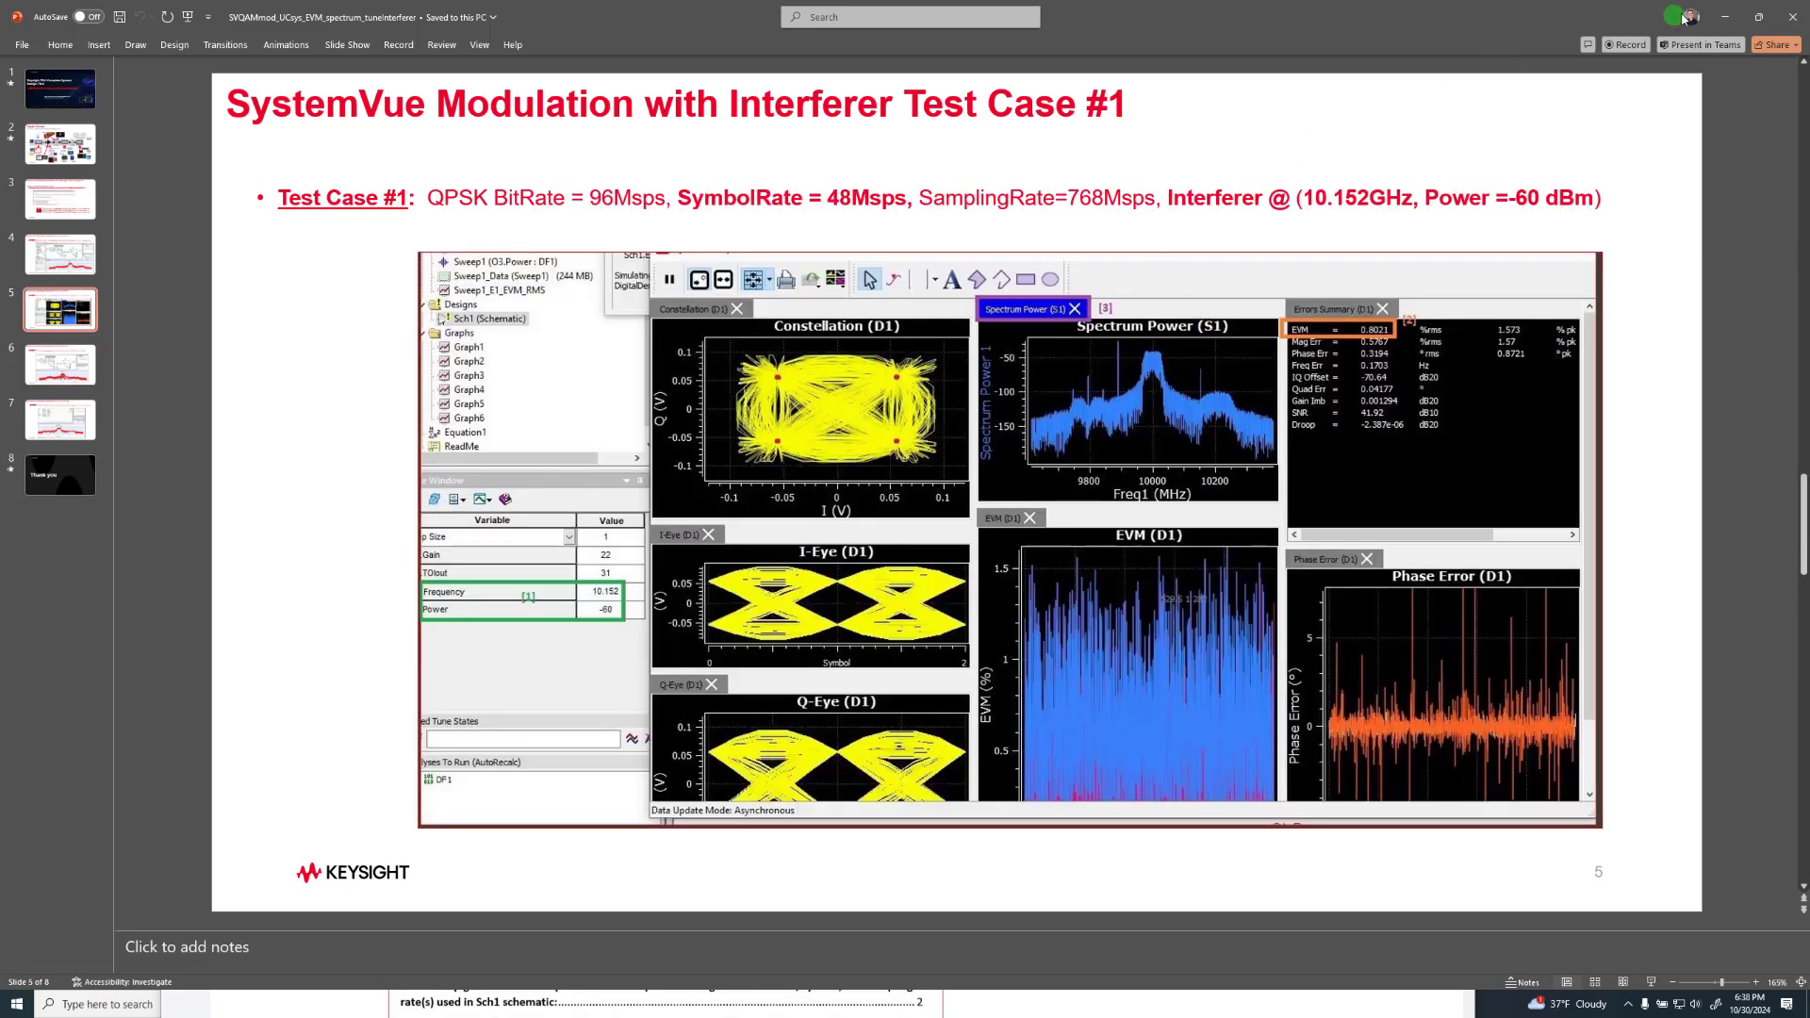
Minimize the presentation and switch to SystemVue with its window maximized
click(1728, 20)
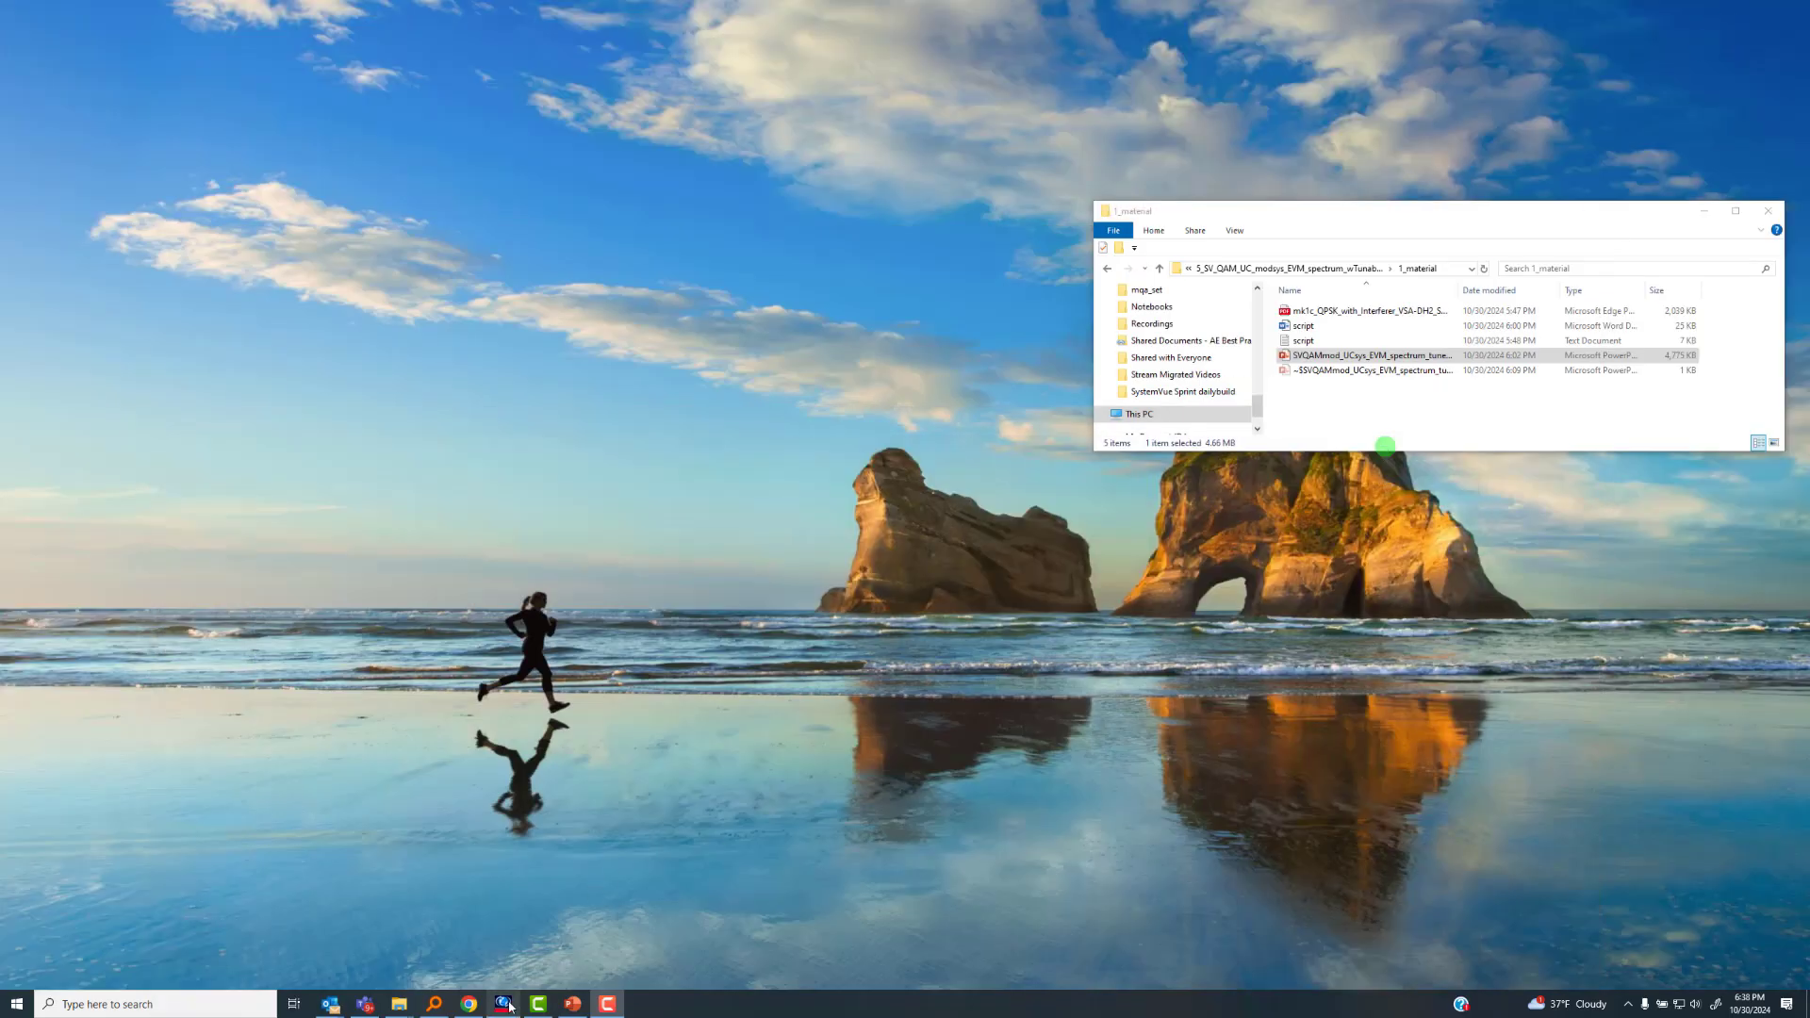
click(506, 1005)
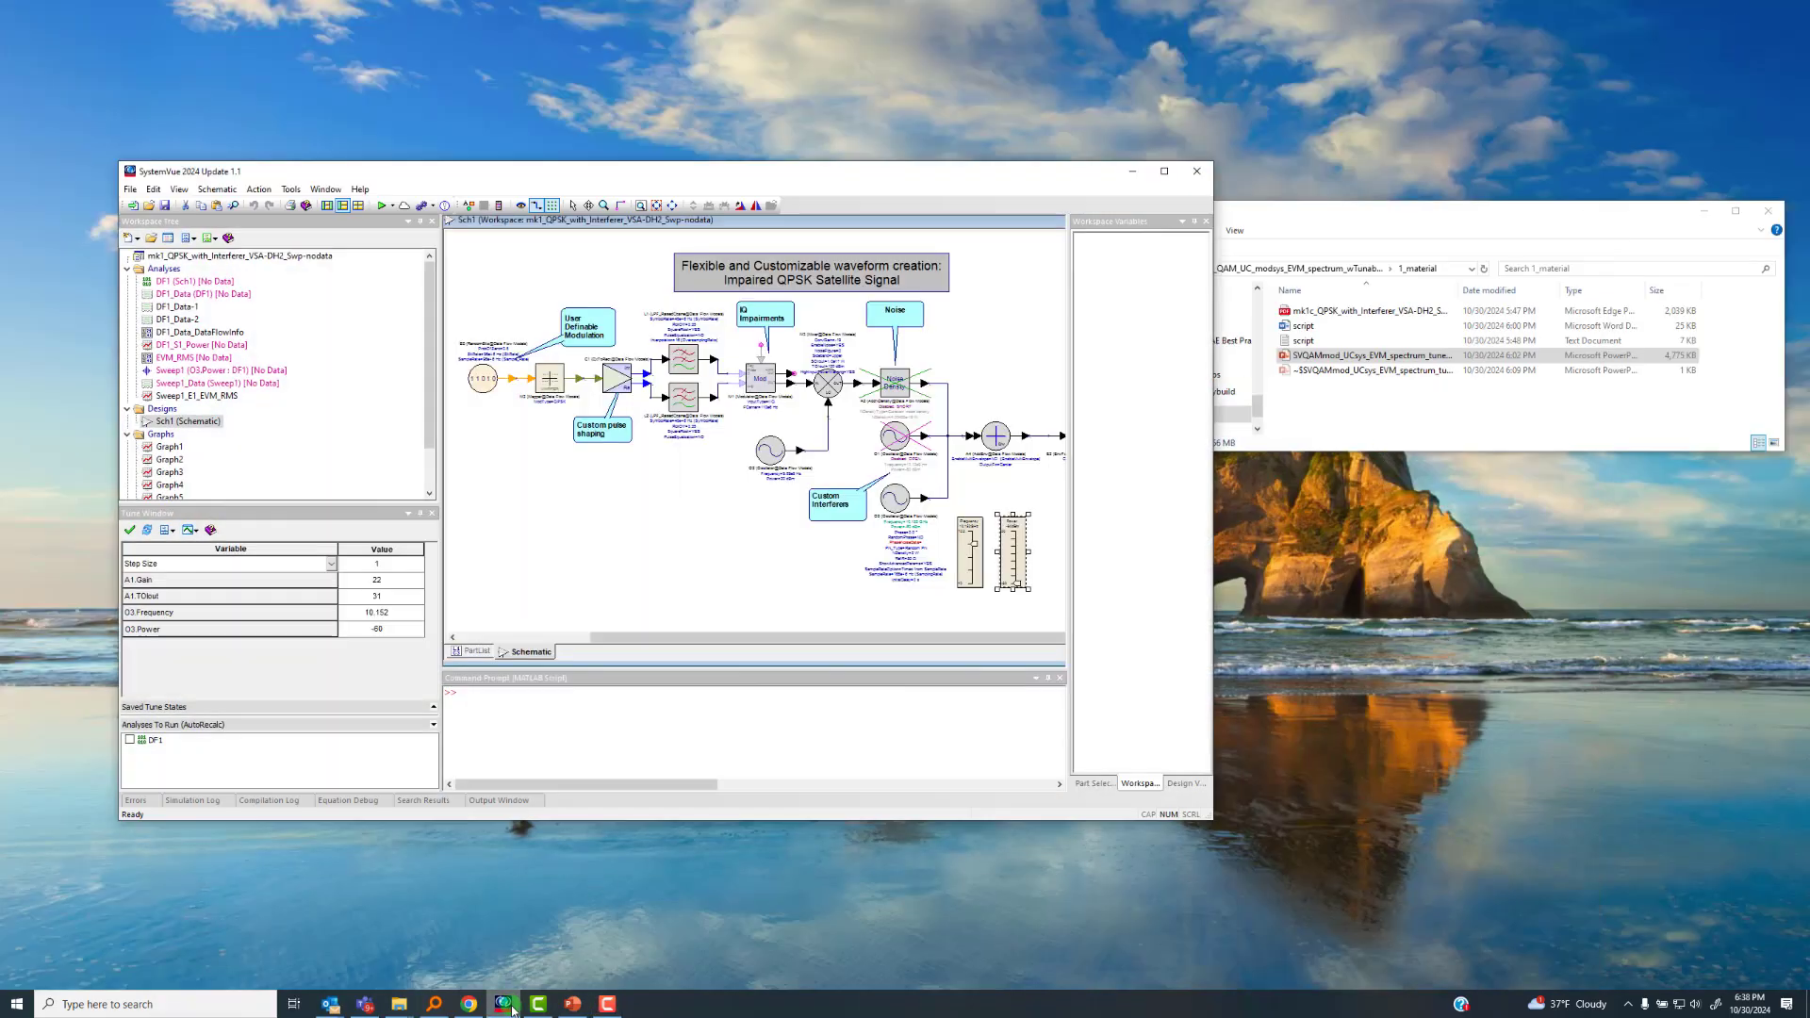
click(1166, 181)
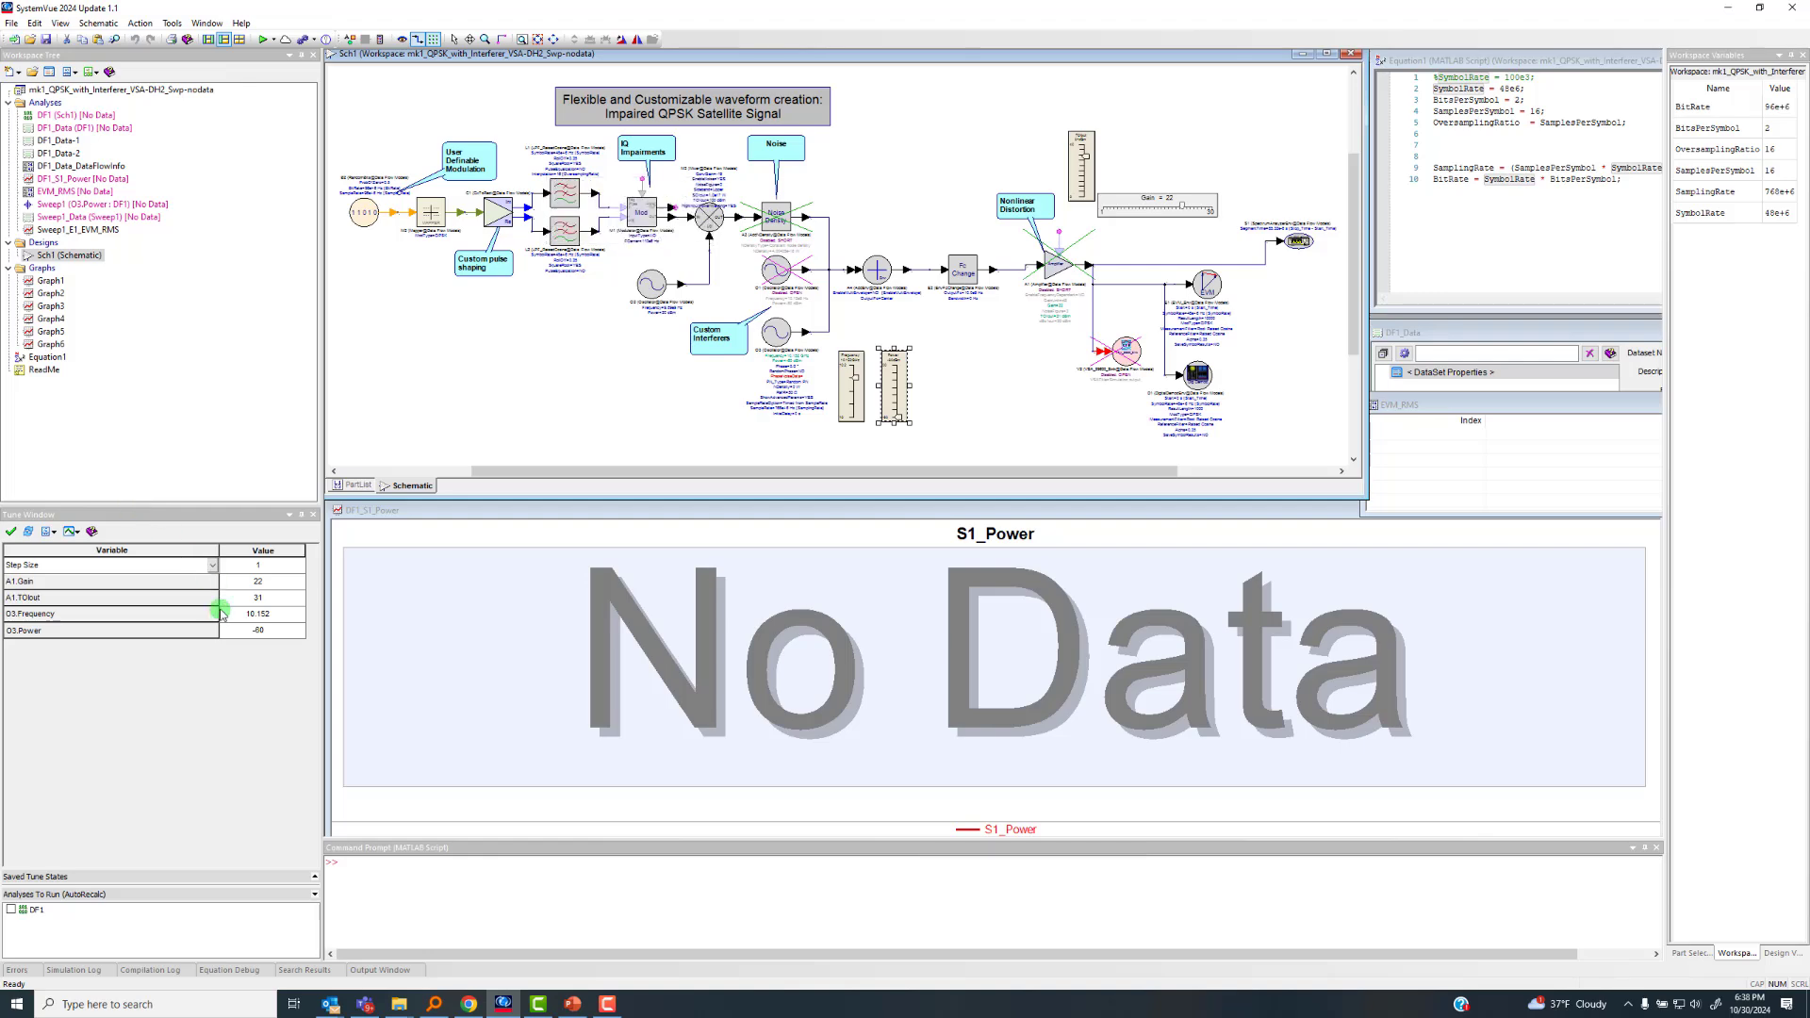
Examine the symbol rate, sampling rate and bit rate definitions in the Equation1 script, enlarging its text
scroll(401, 236, up, 1)
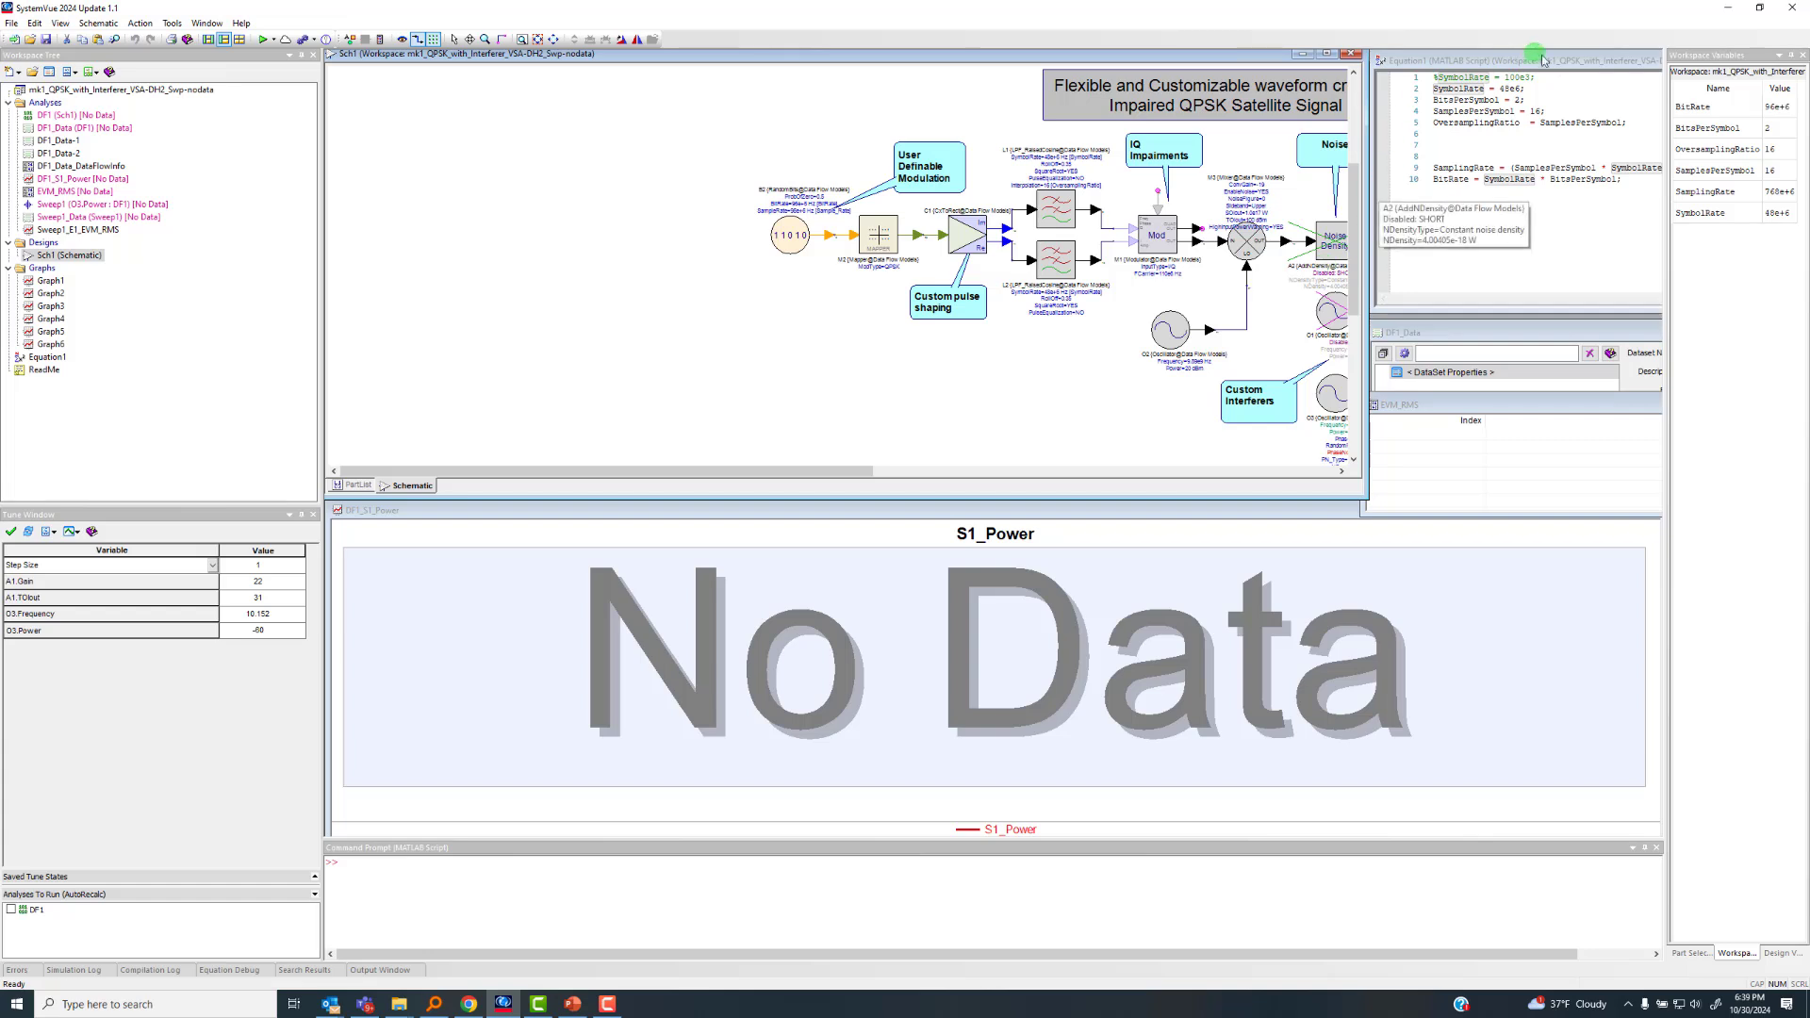
drag(1576, 62, 1221, 121)
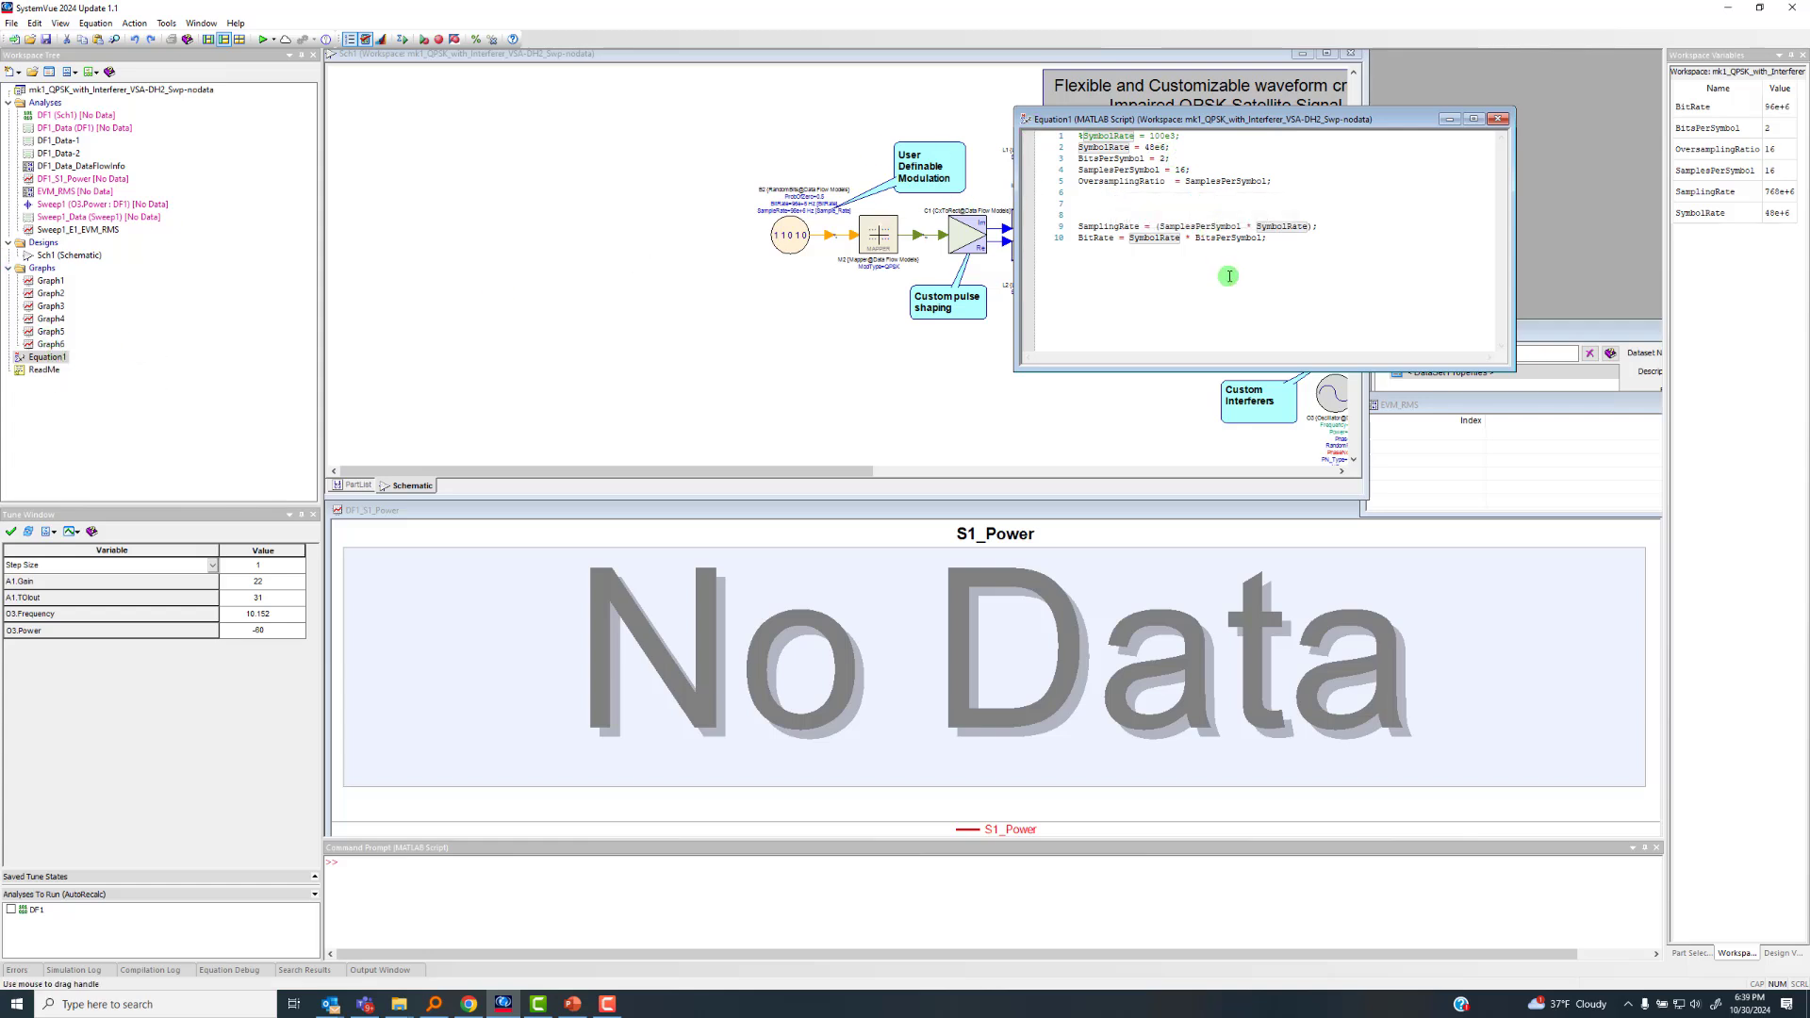
scroll(1236, 253, up, 3)
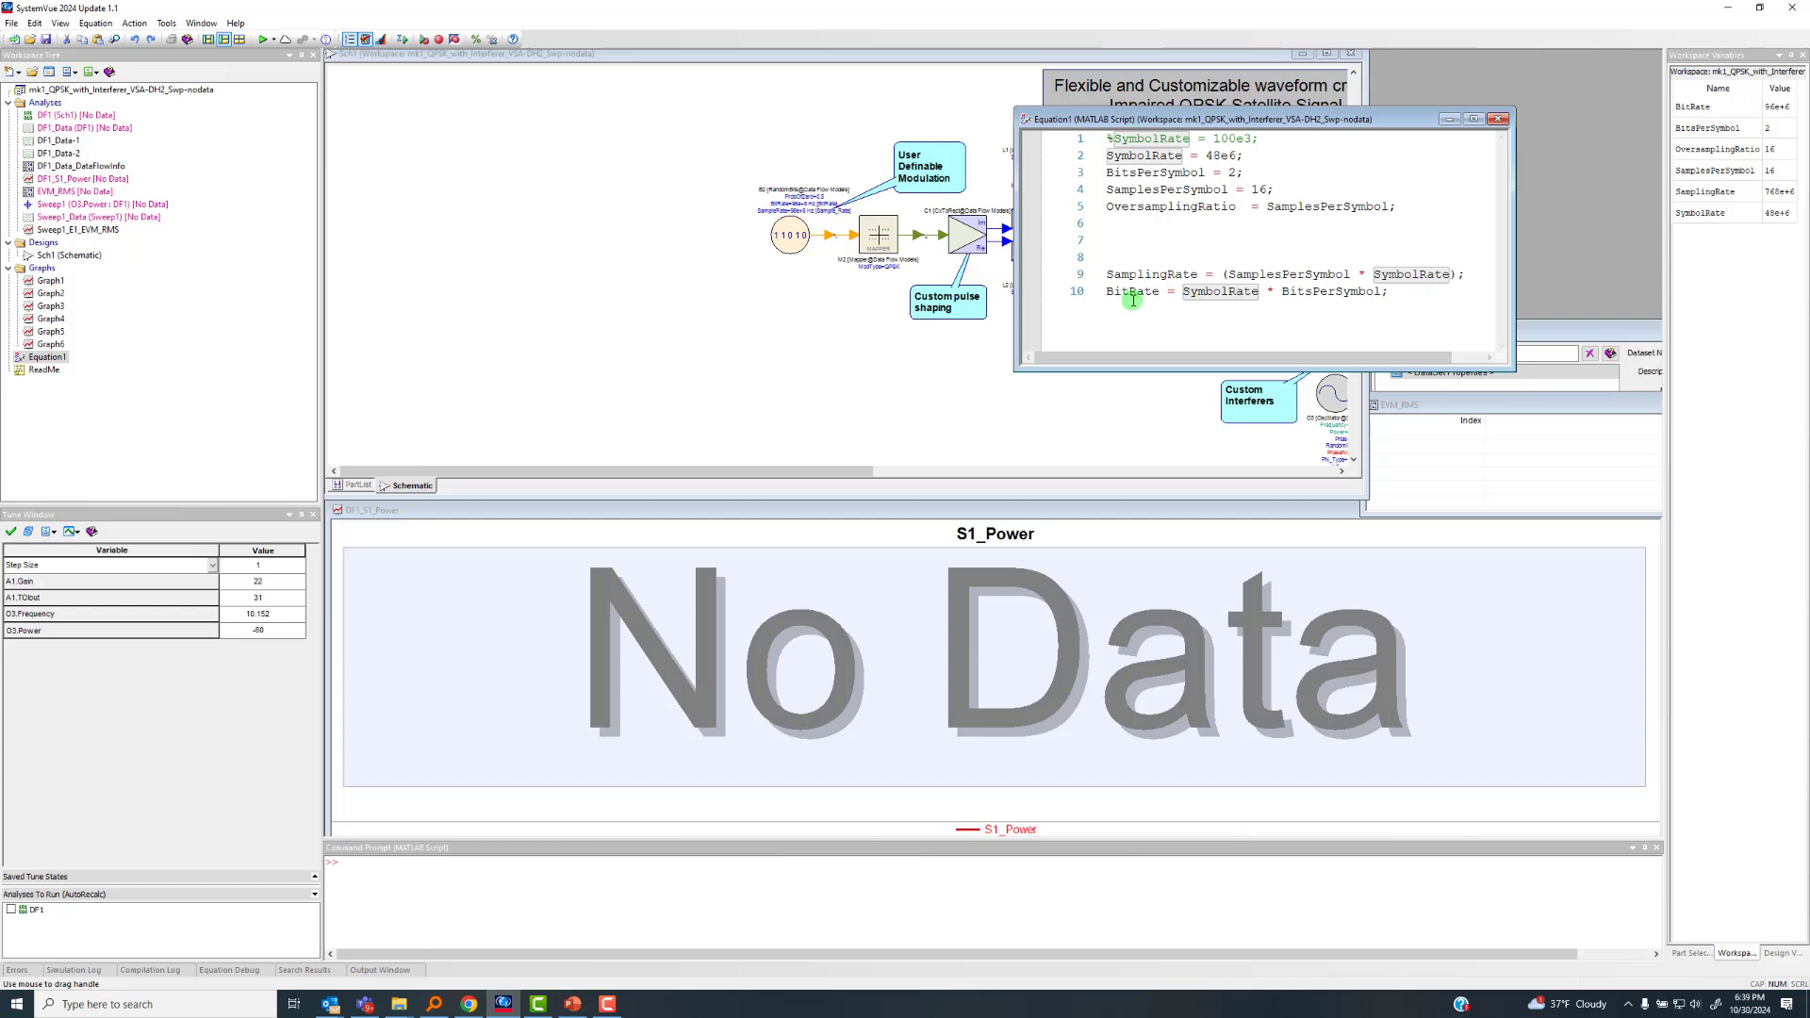
drag(1157, 121, 1509, 59)
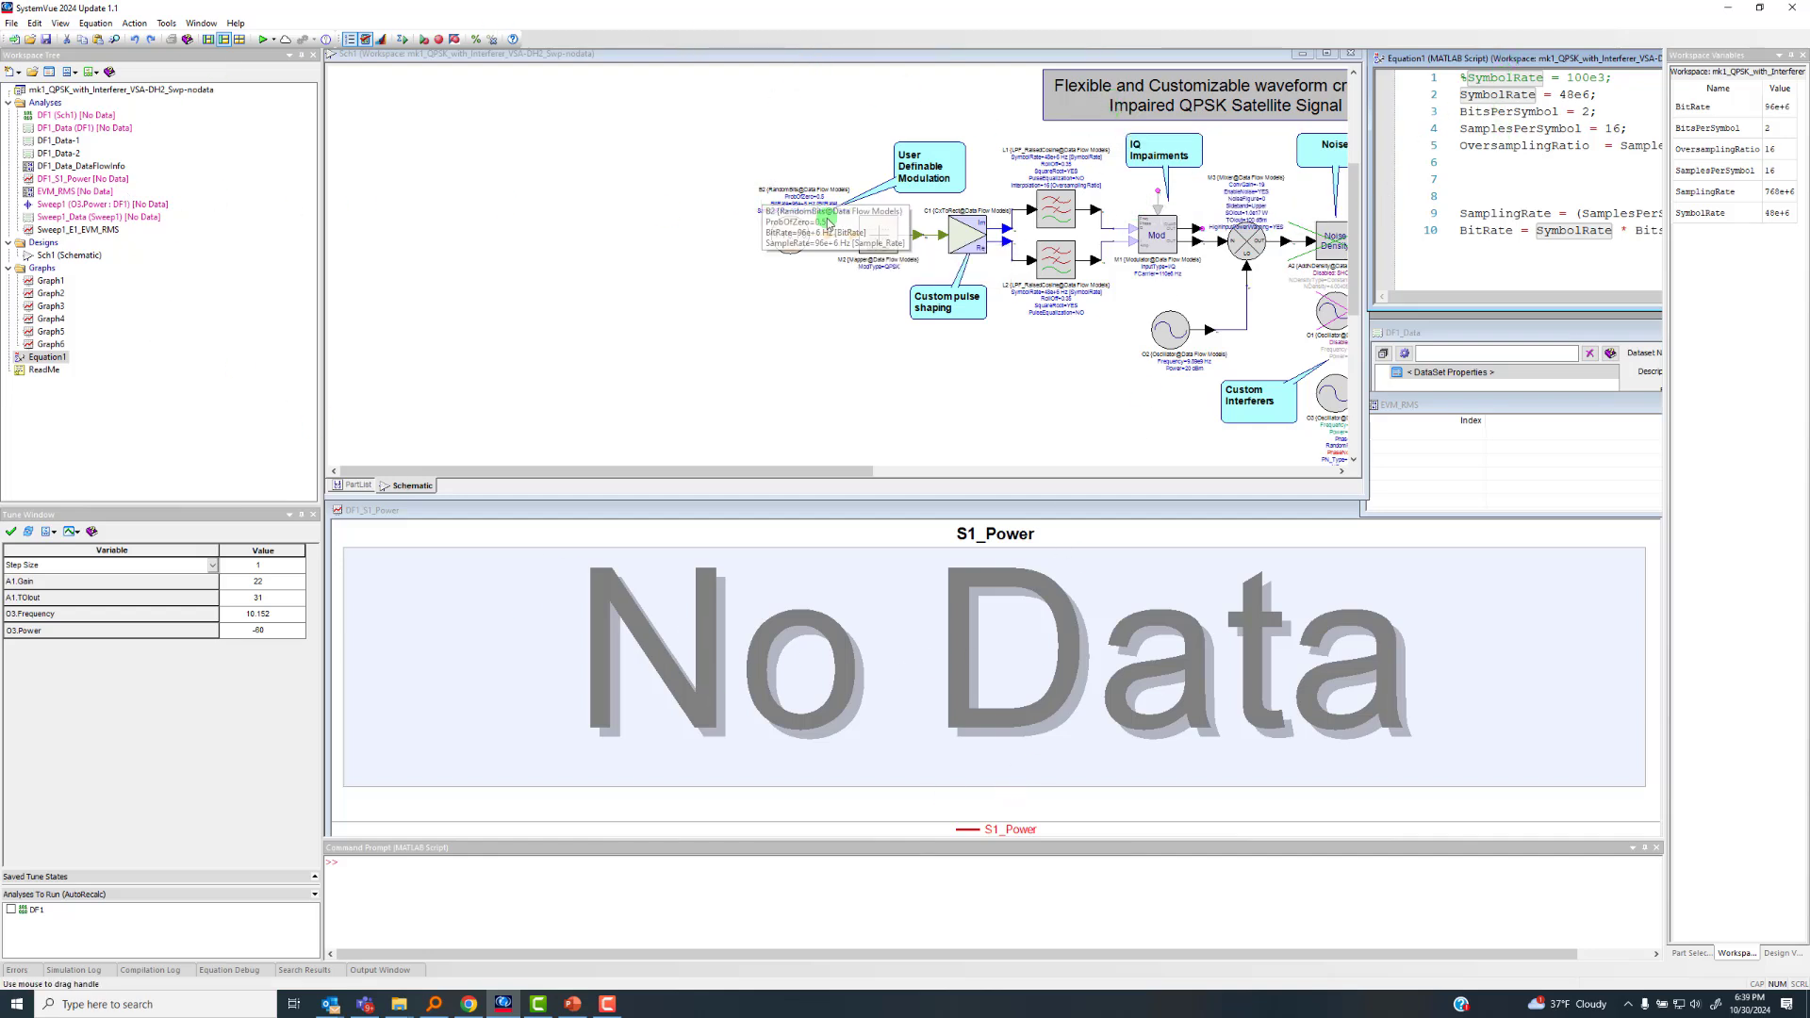
Inspect the parameters of the random bits source B2 and leave them without saving changes
scroll(828, 222, down, 3)
scroll(838, 268, up, 4)
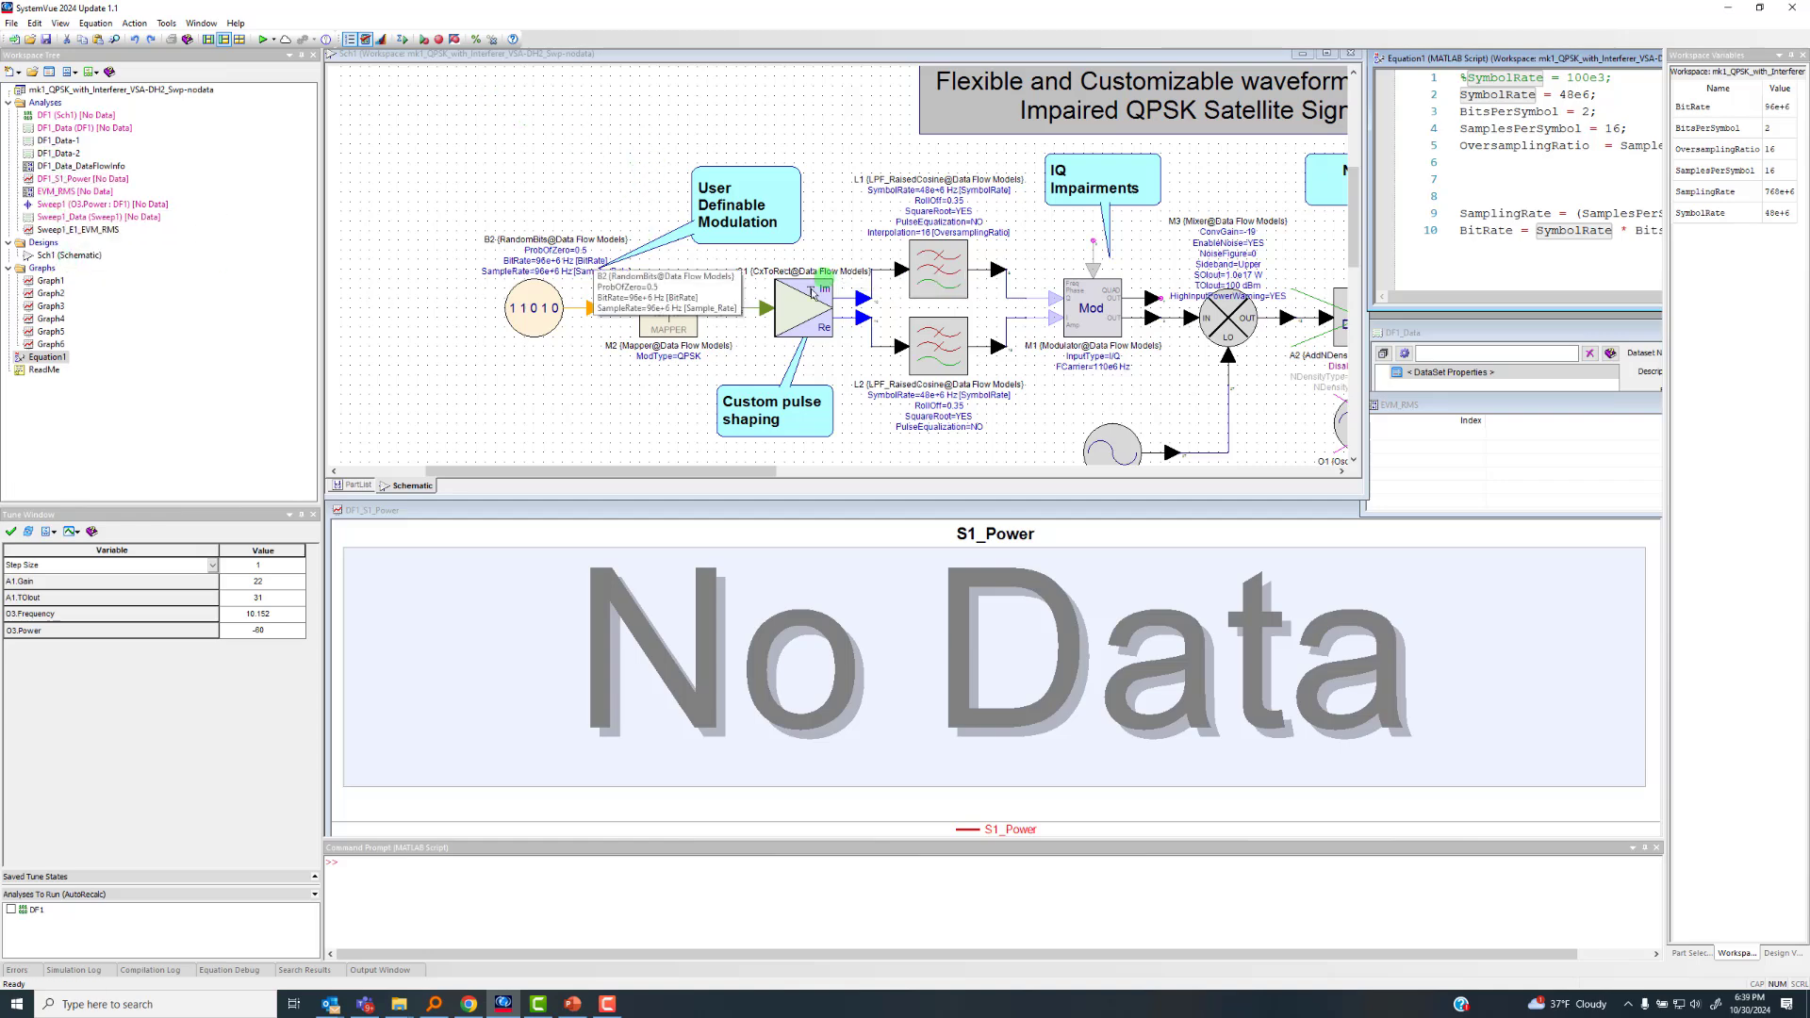
scroll(838, 269, up, 3)
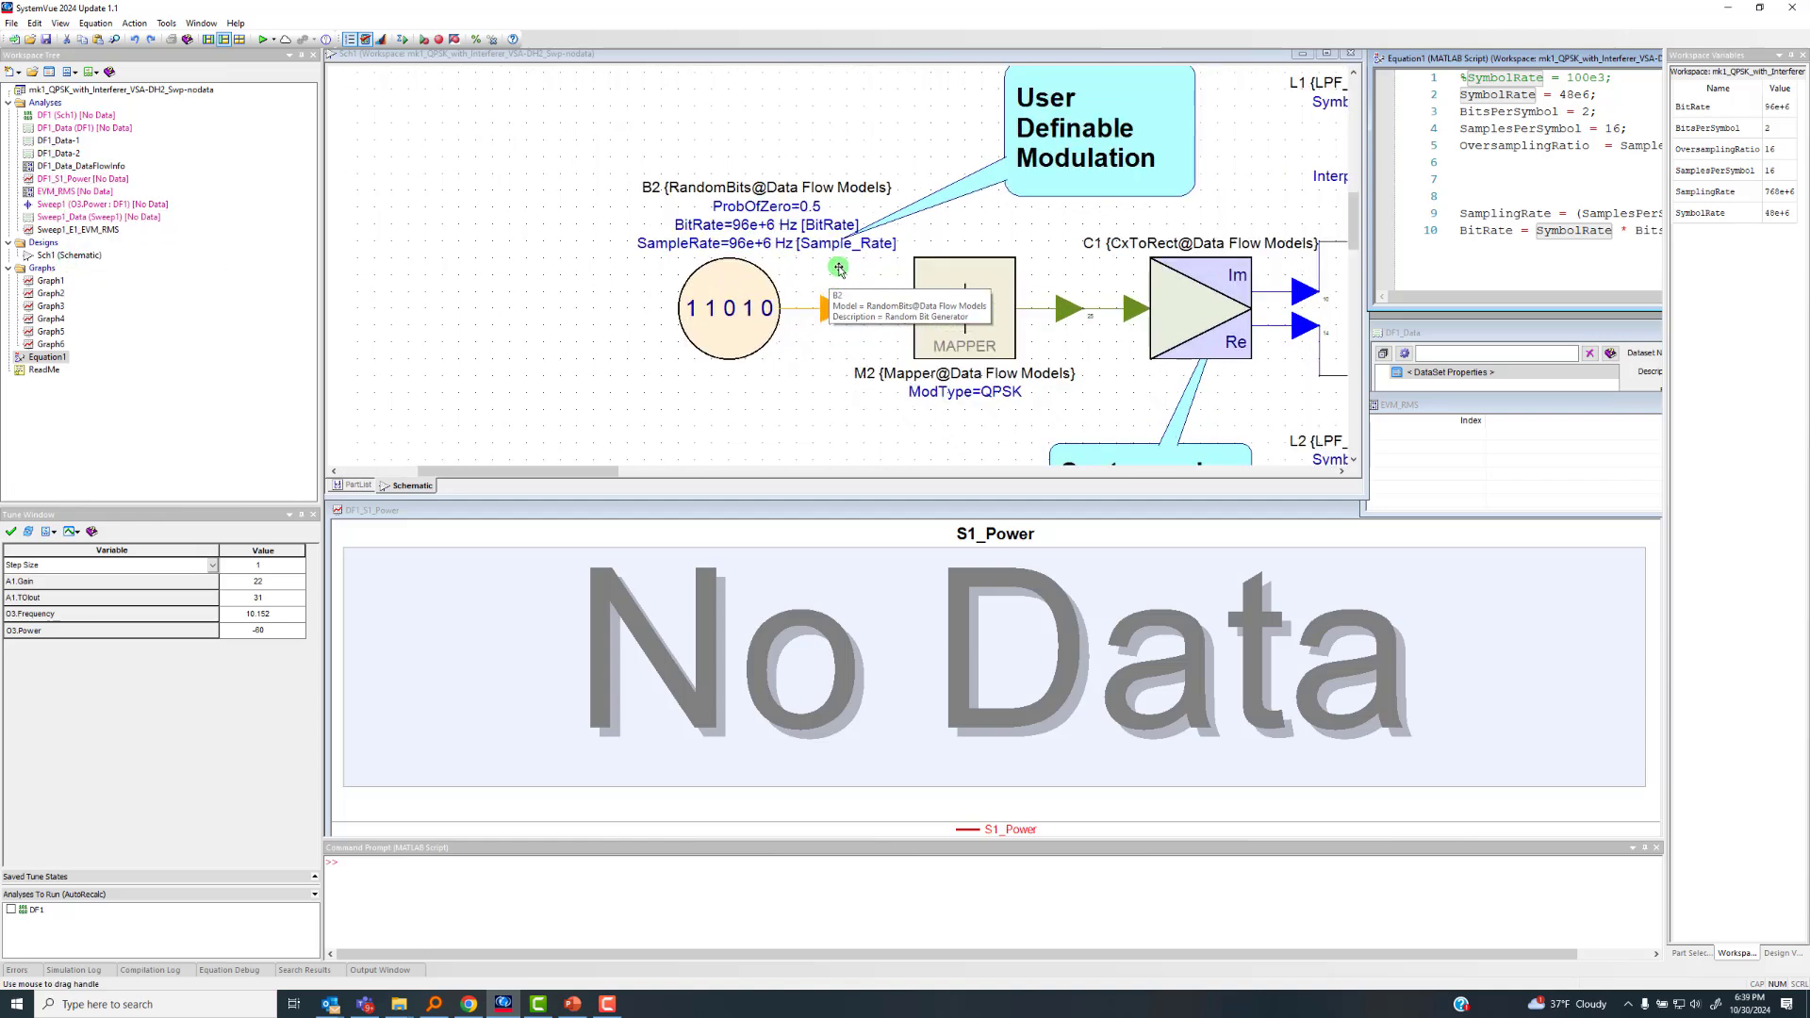
double_click(727, 319)
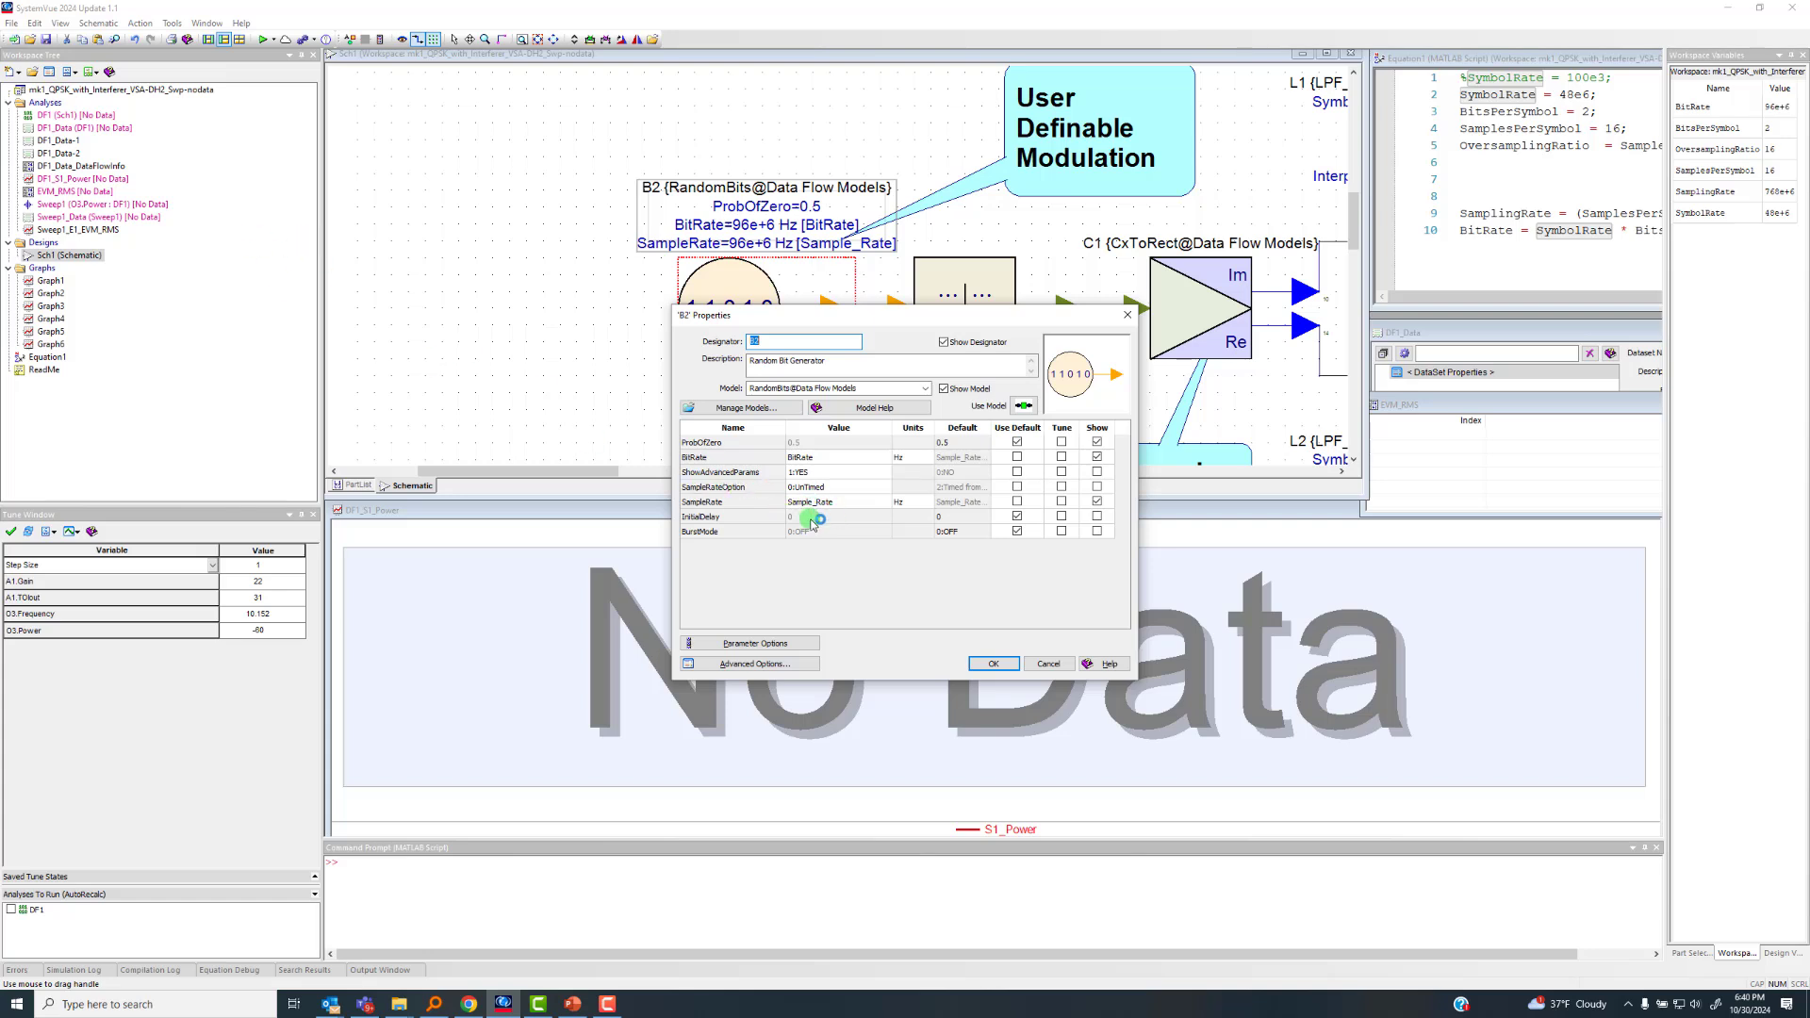
click(1049, 665)
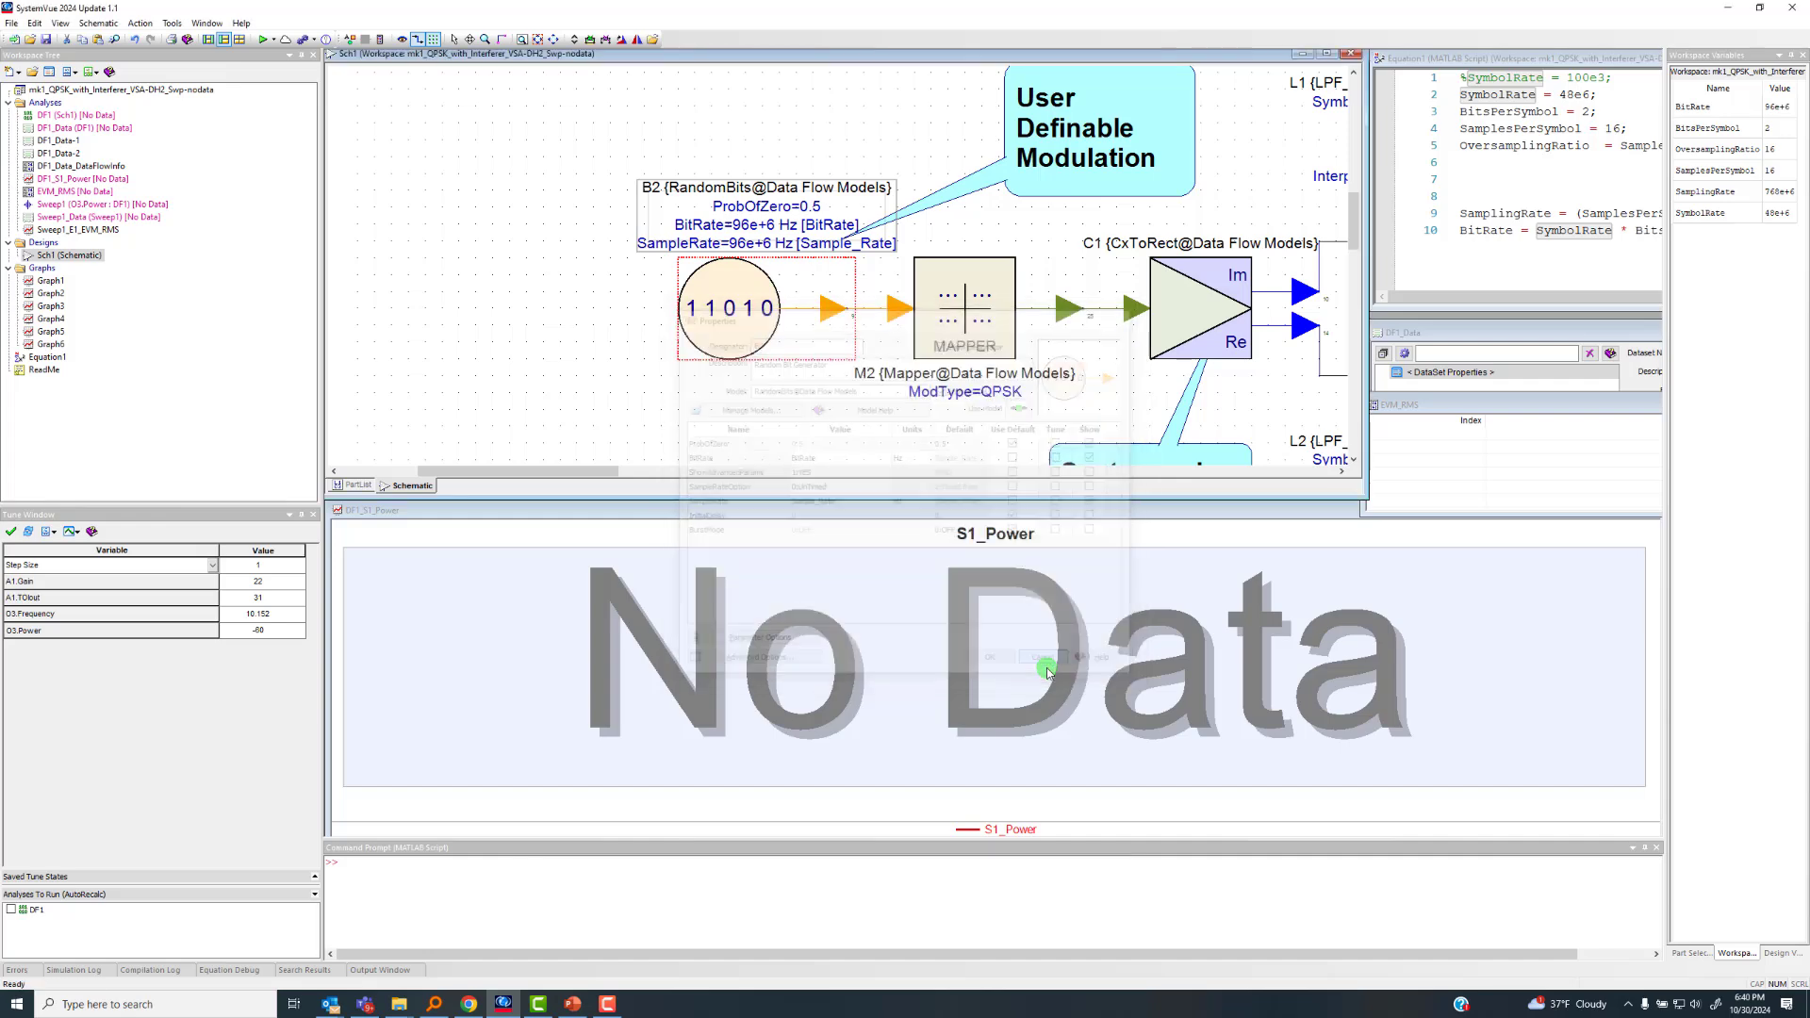
Inspect the general timing and sample rate settings of the DF1 data flow analysis, then cancel
double_click(49, 115)
drag(823, 330, 556, 402)
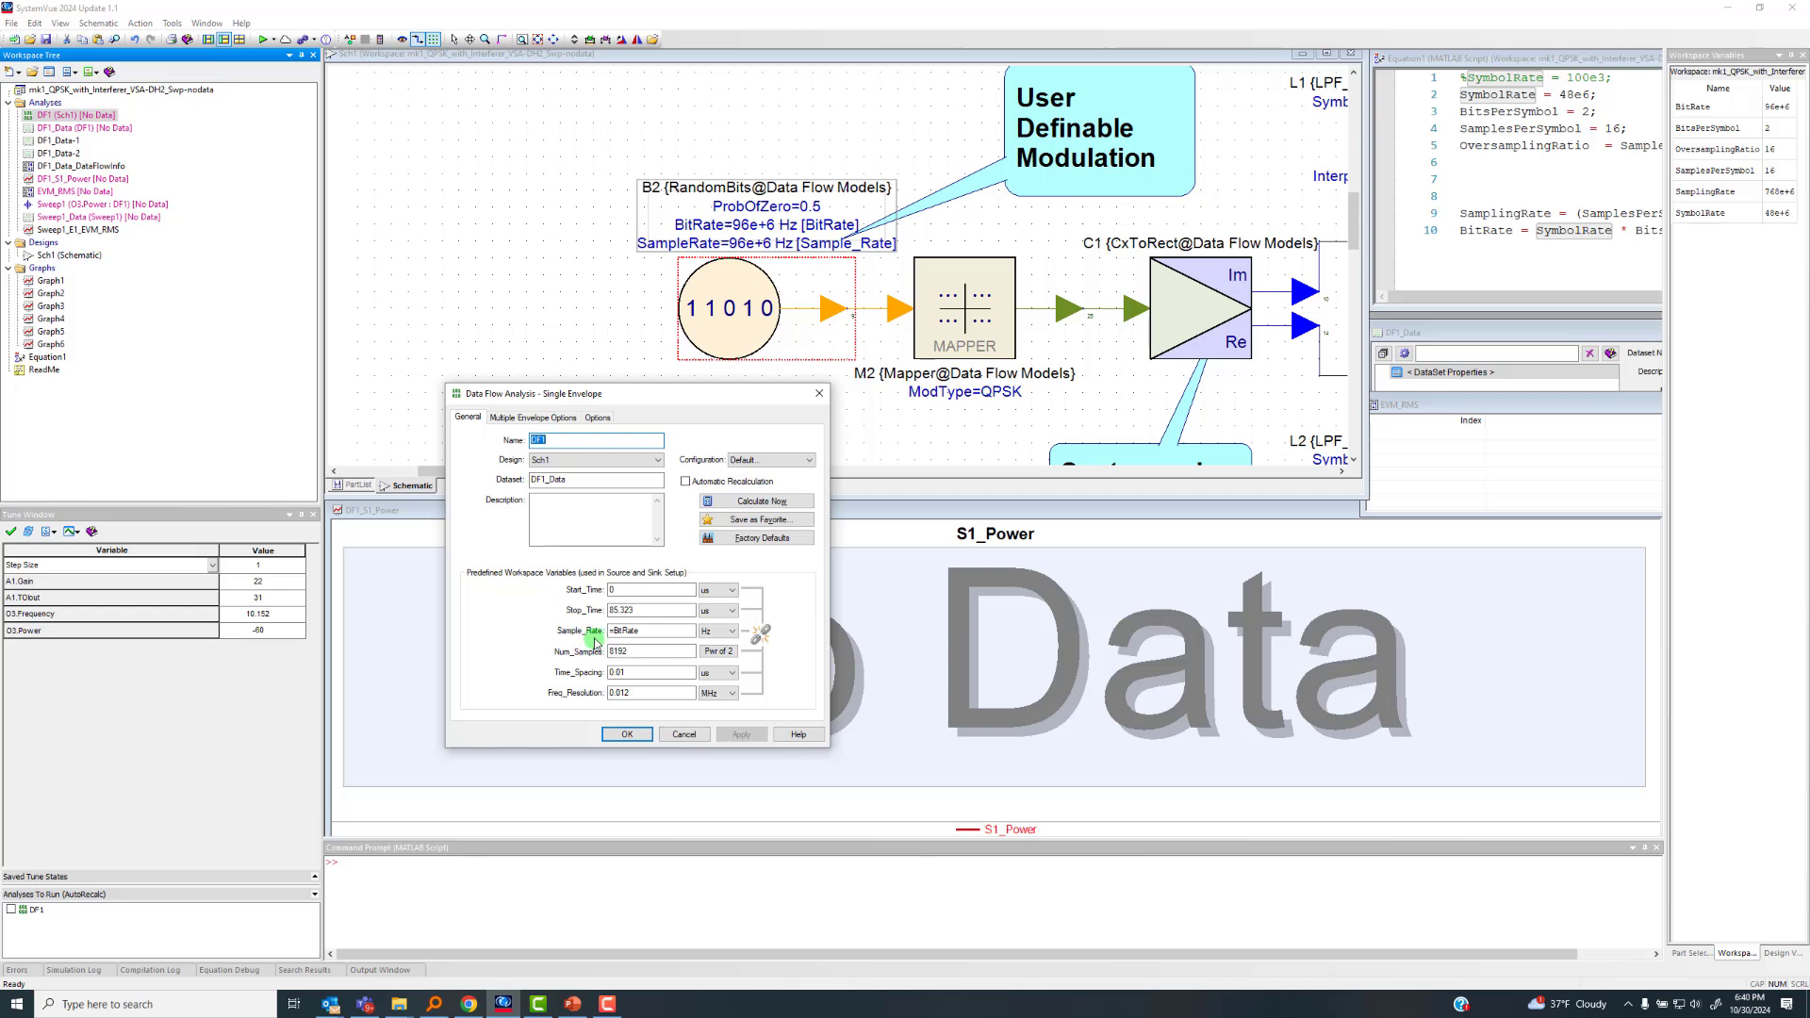
click(684, 735)
Examine the mapper, complex-to-rectangular converter, raised cosine filters and modulator along the schematic's signal path
scroll(851, 277, down, 1)
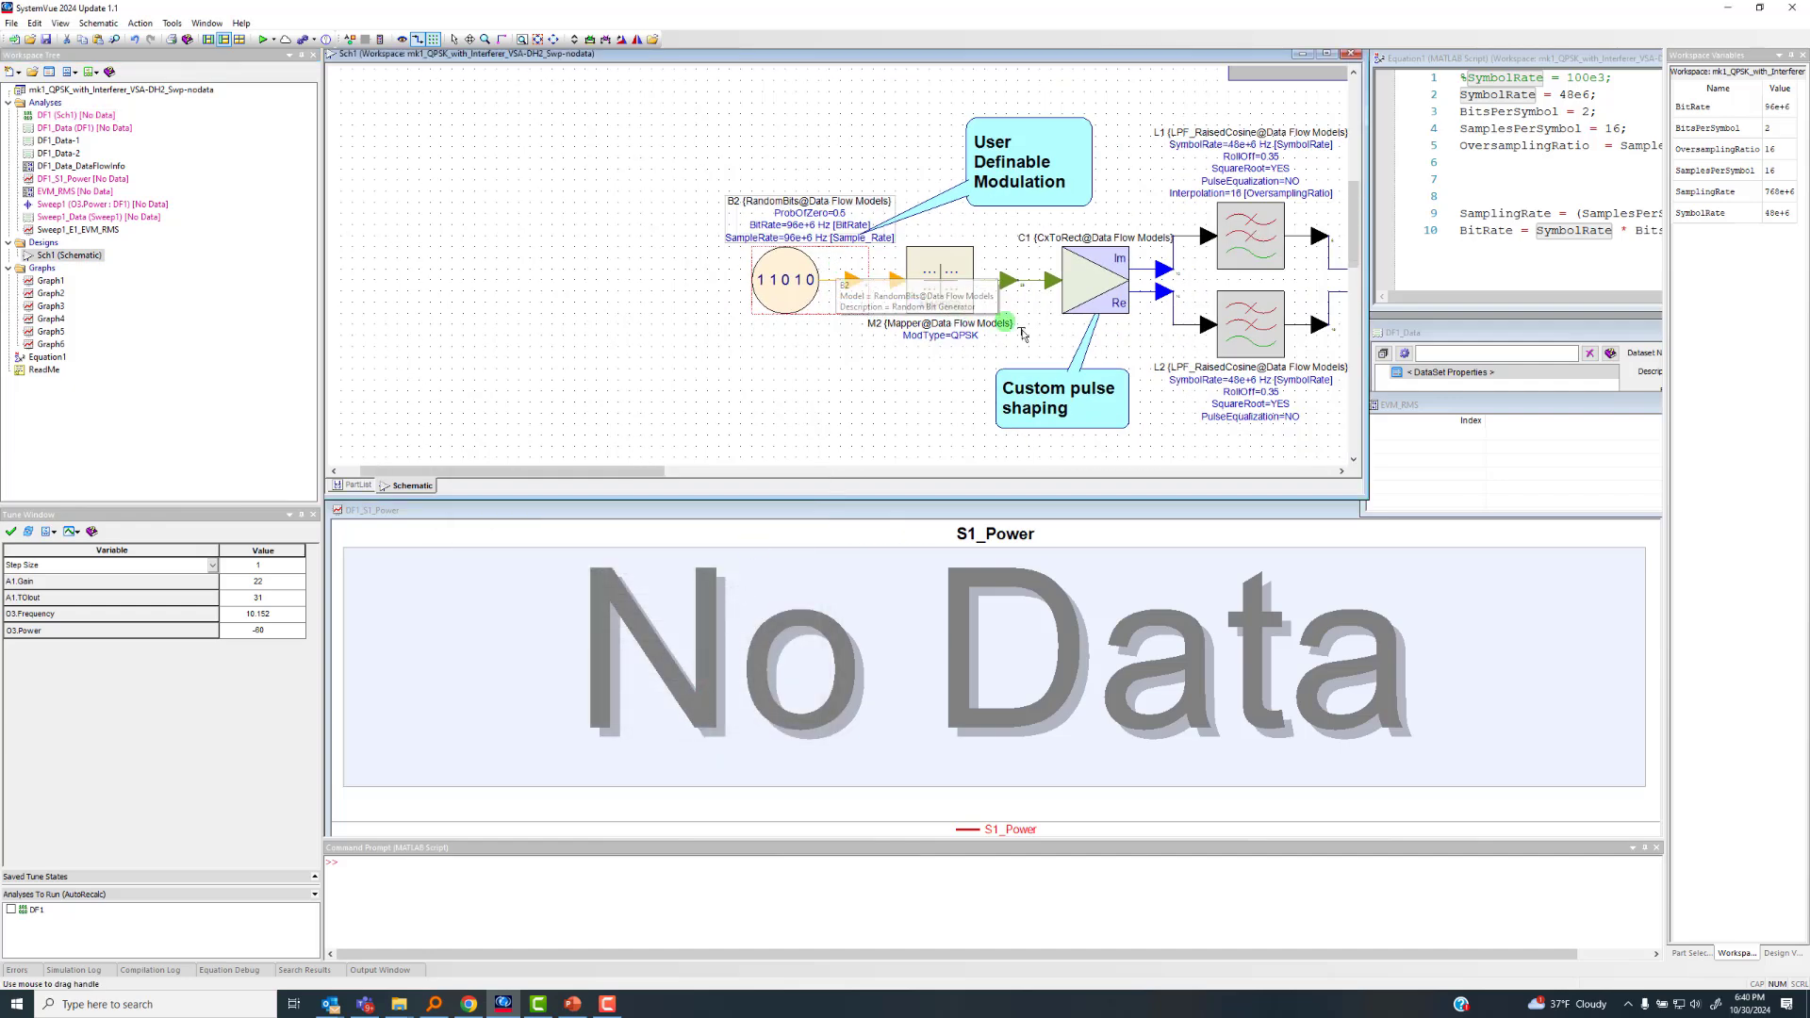
scroll(1009, 319, up, 1)
scroll(836, 267, down, 1)
scroll(768, 220, up, 1)
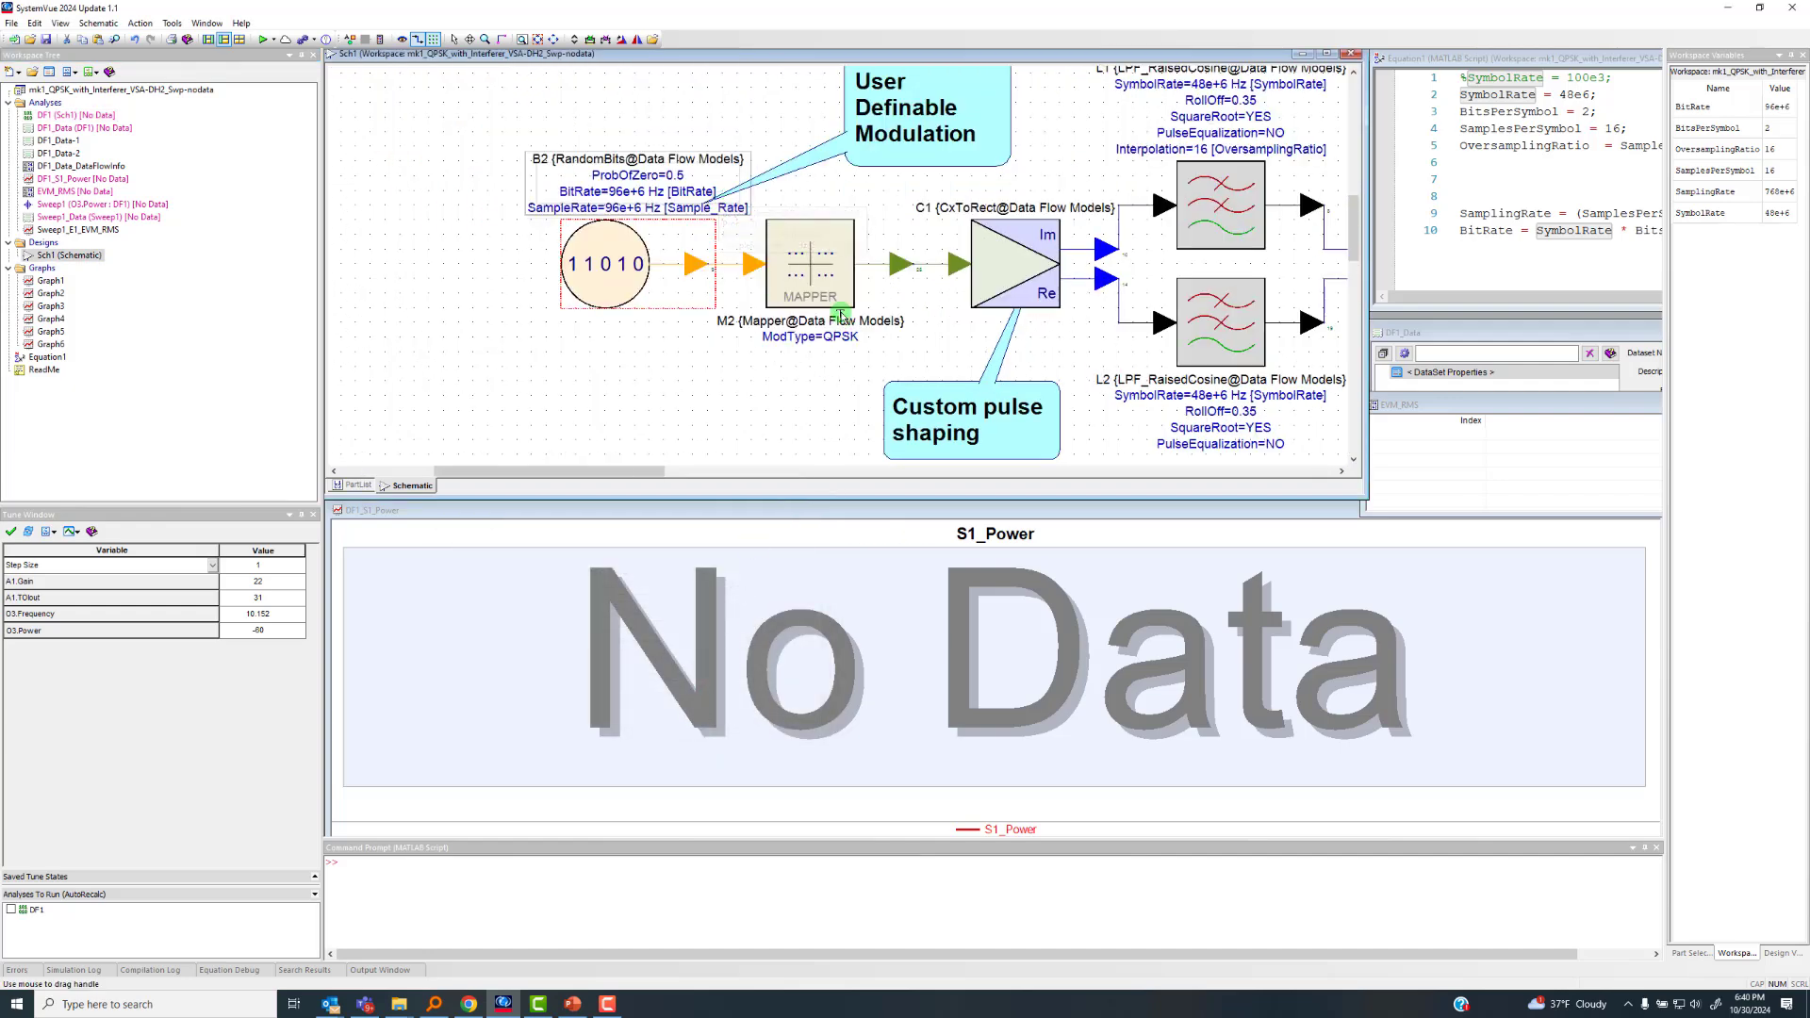
scroll(862, 306, down, 1)
scroll(839, 264, down, 2)
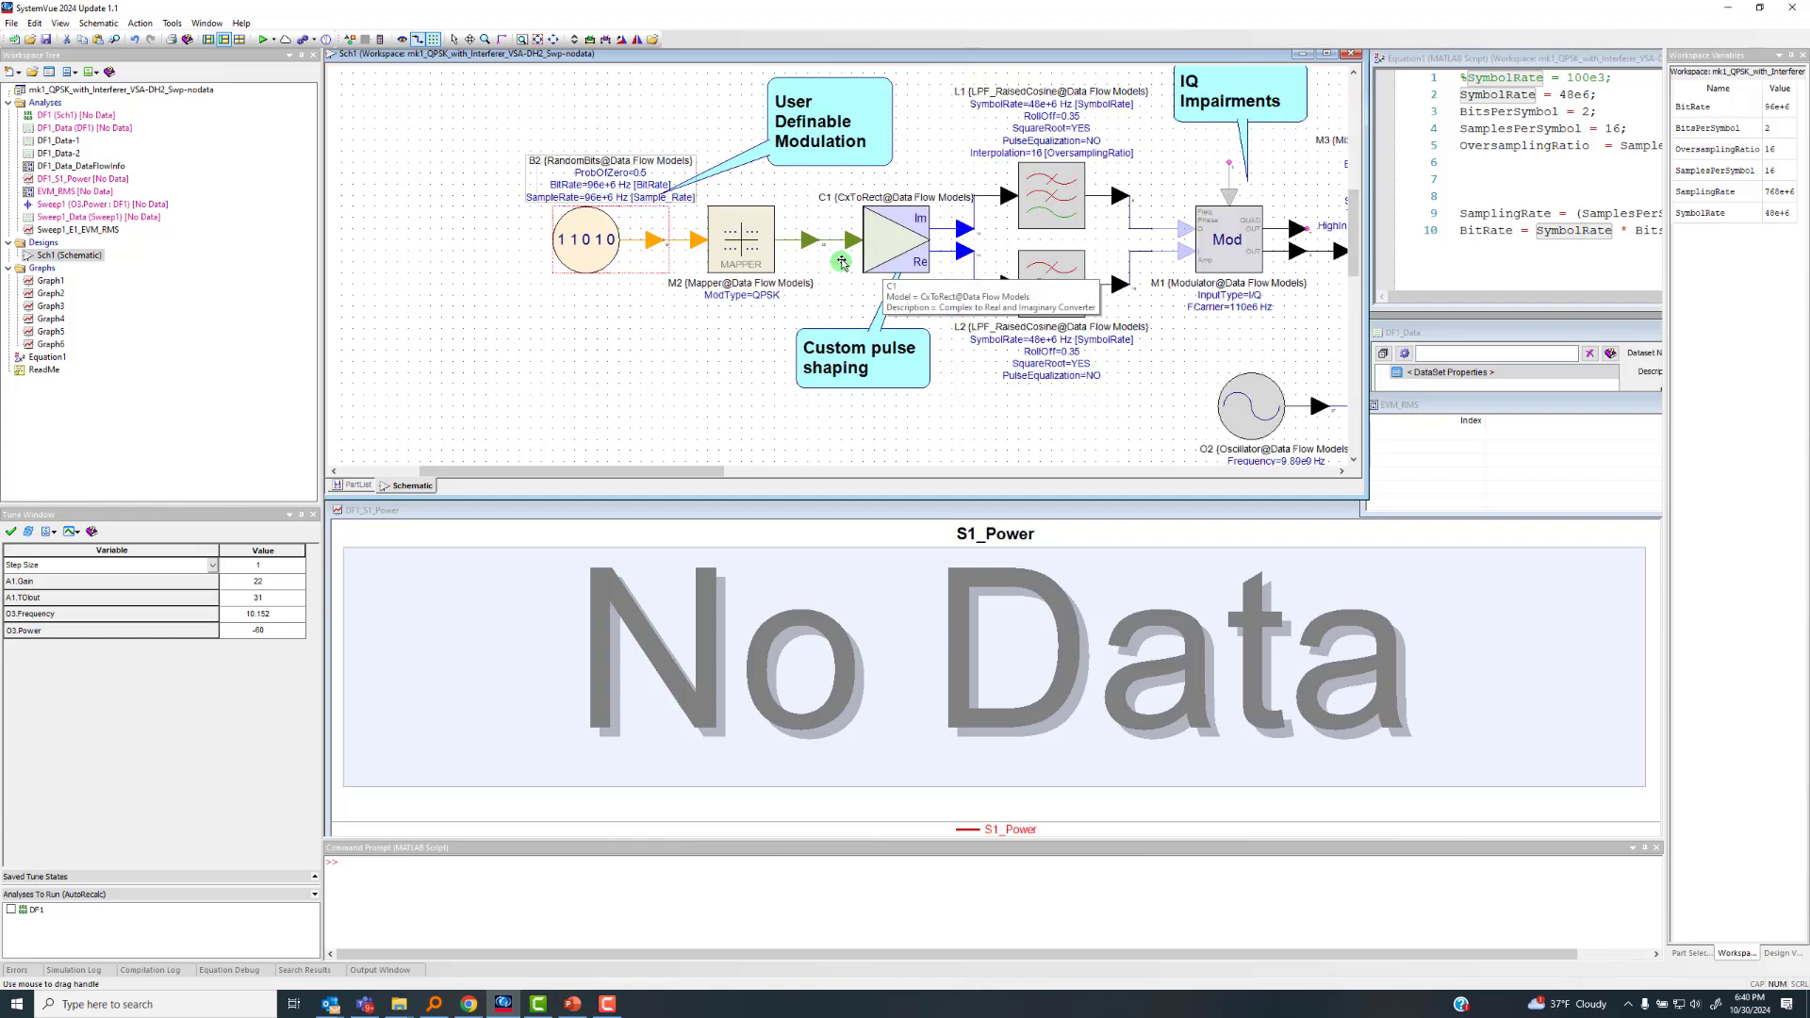
scroll(840, 263, up, 2)
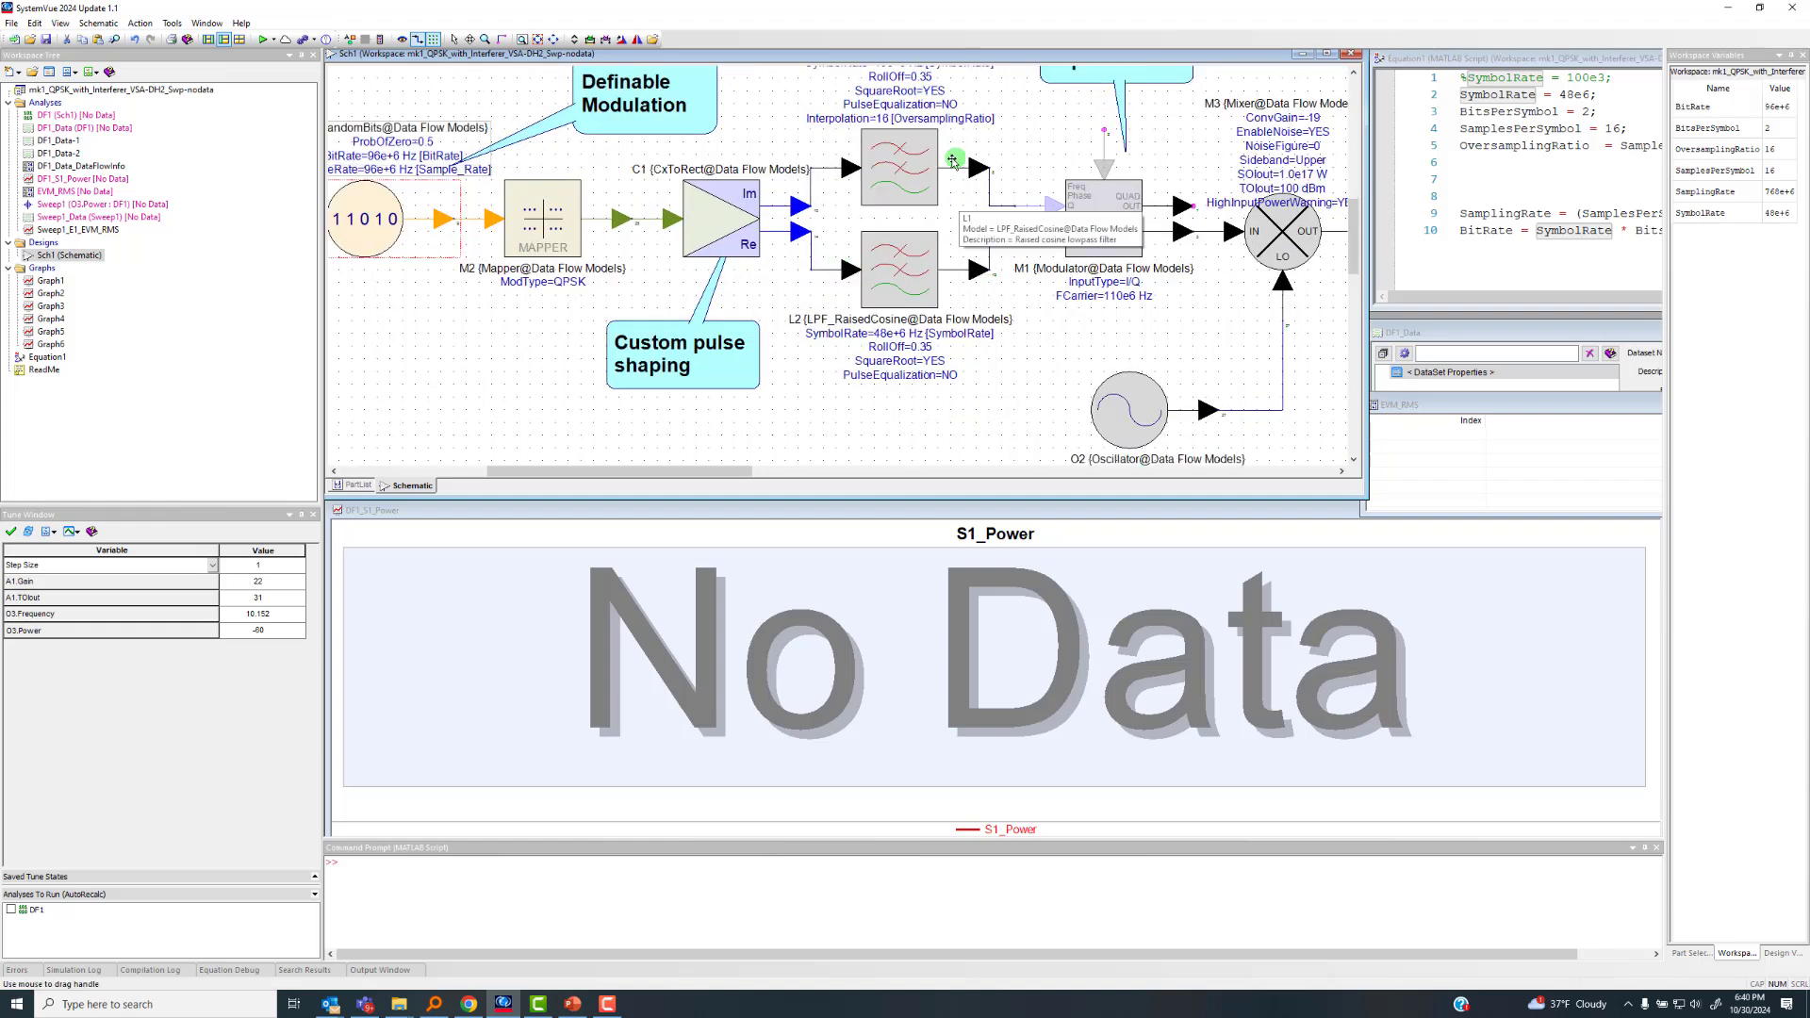
scroll(943, 146, down, 1)
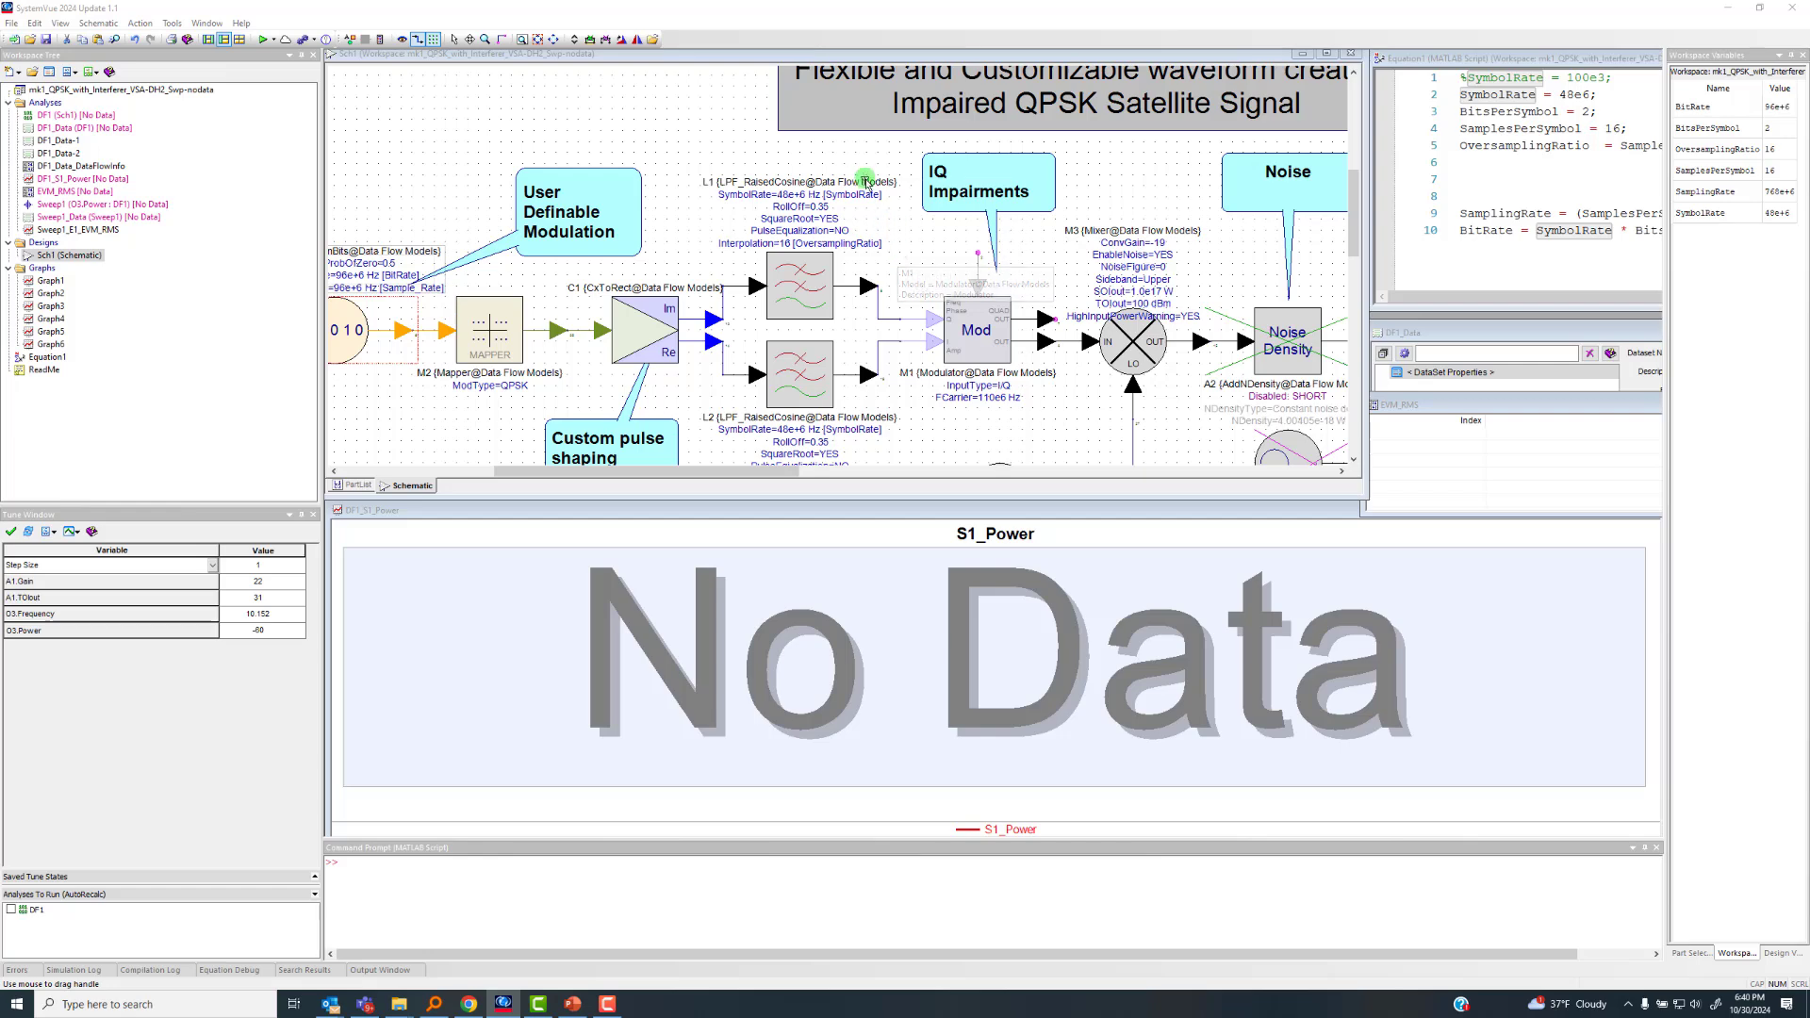
Inspect the symbol rate, roll-off and interpolation parameters of the raised cosine filter L1
right_click(865, 181)
click(896, 421)
drag(906, 412, 888, 323)
click(790, 195)
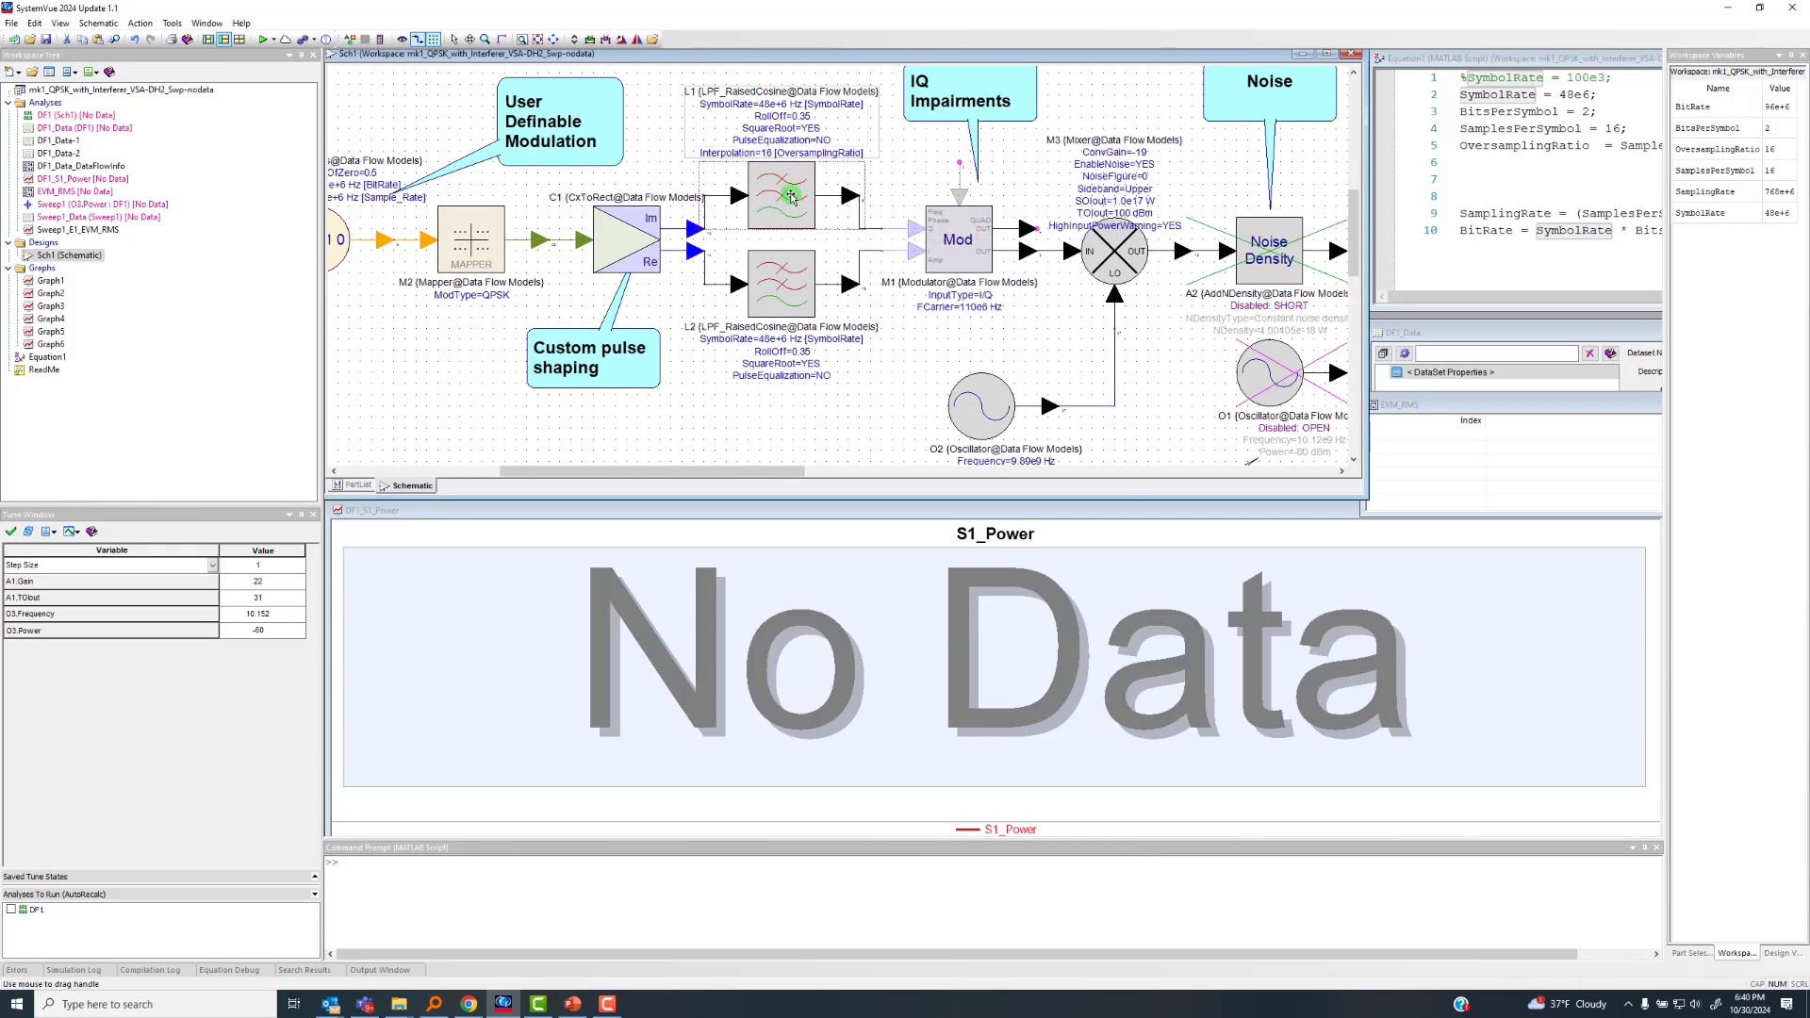
double_click(790, 195)
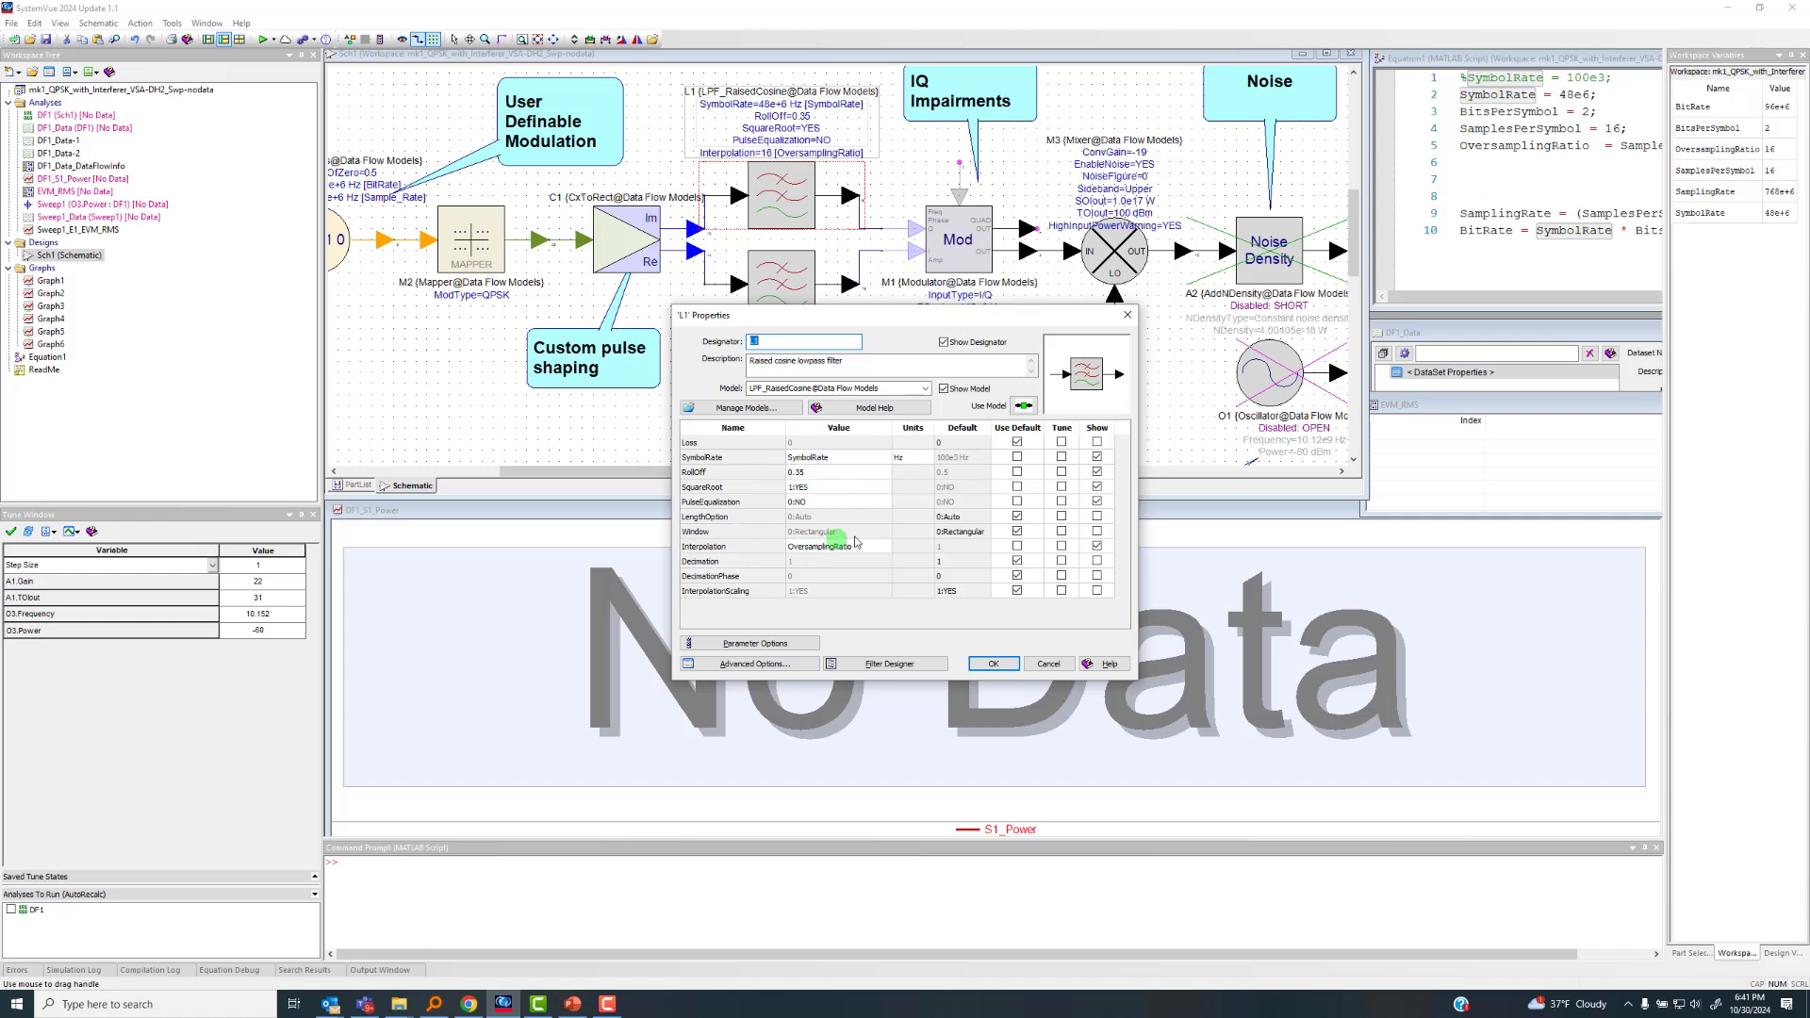
click(1127, 325)
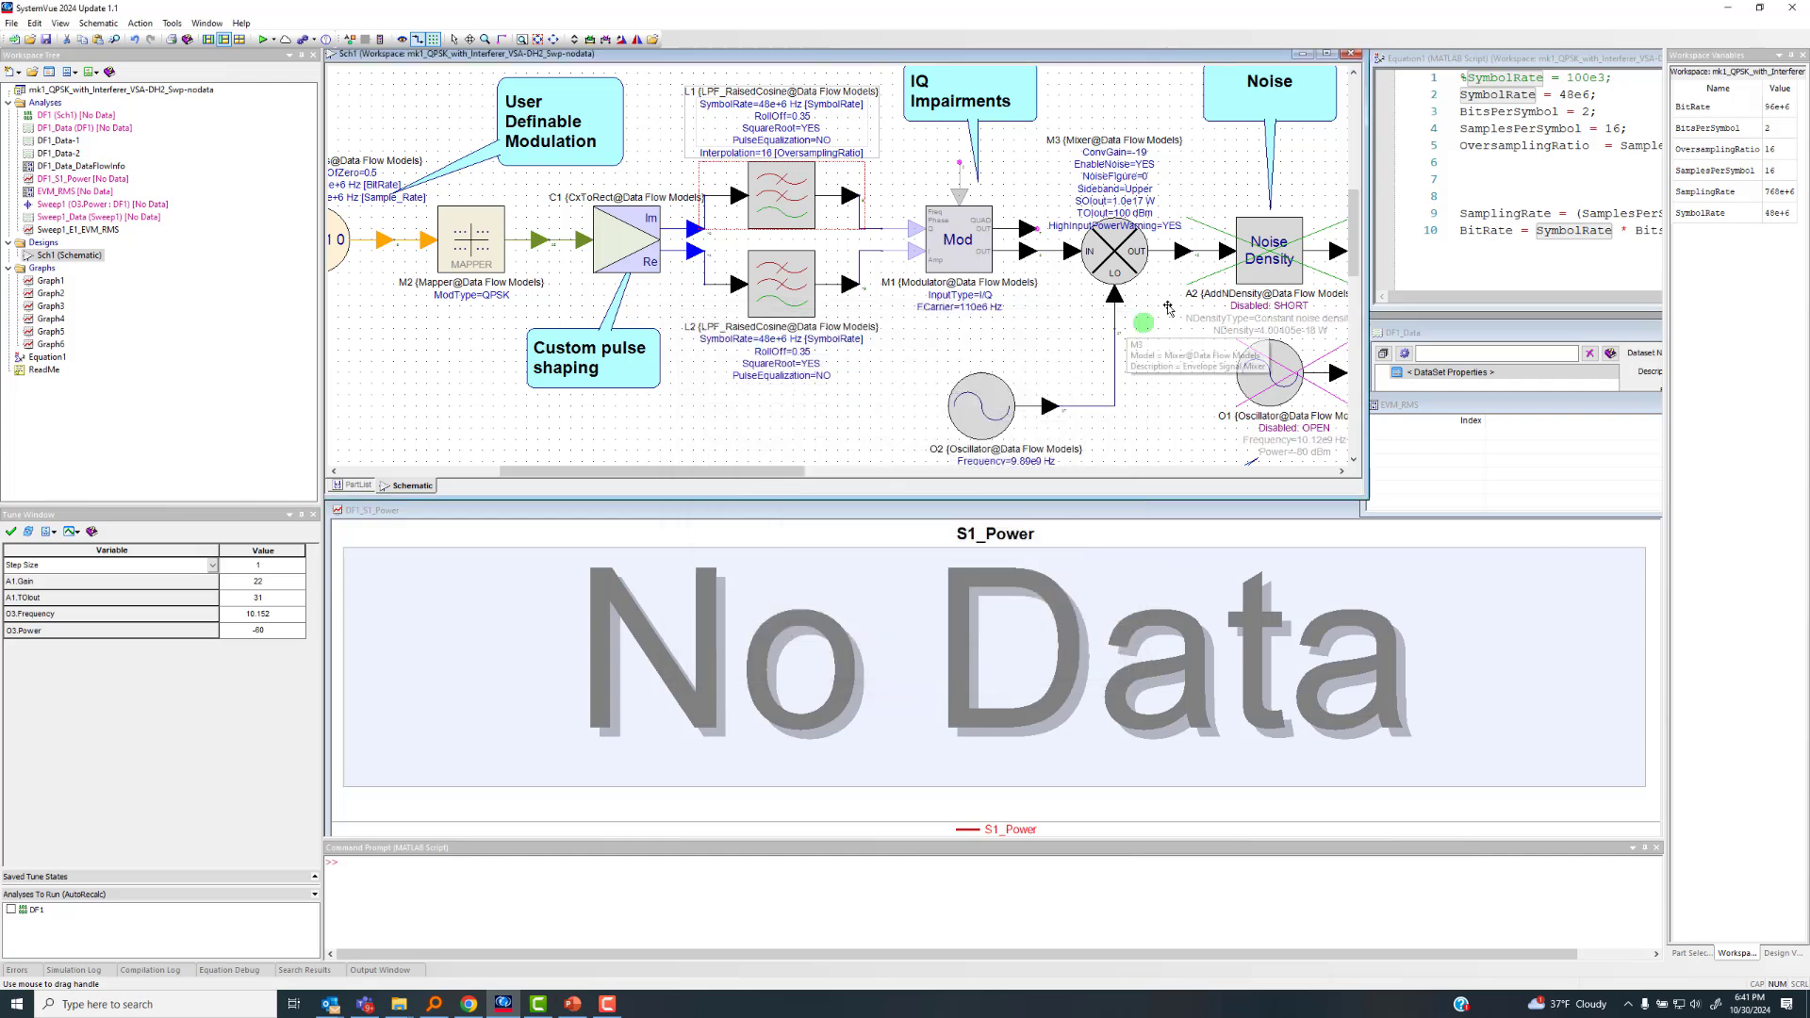
Inspect the advanced options of the DF1 data flow analysis
scroll(814, 244, down, 1)
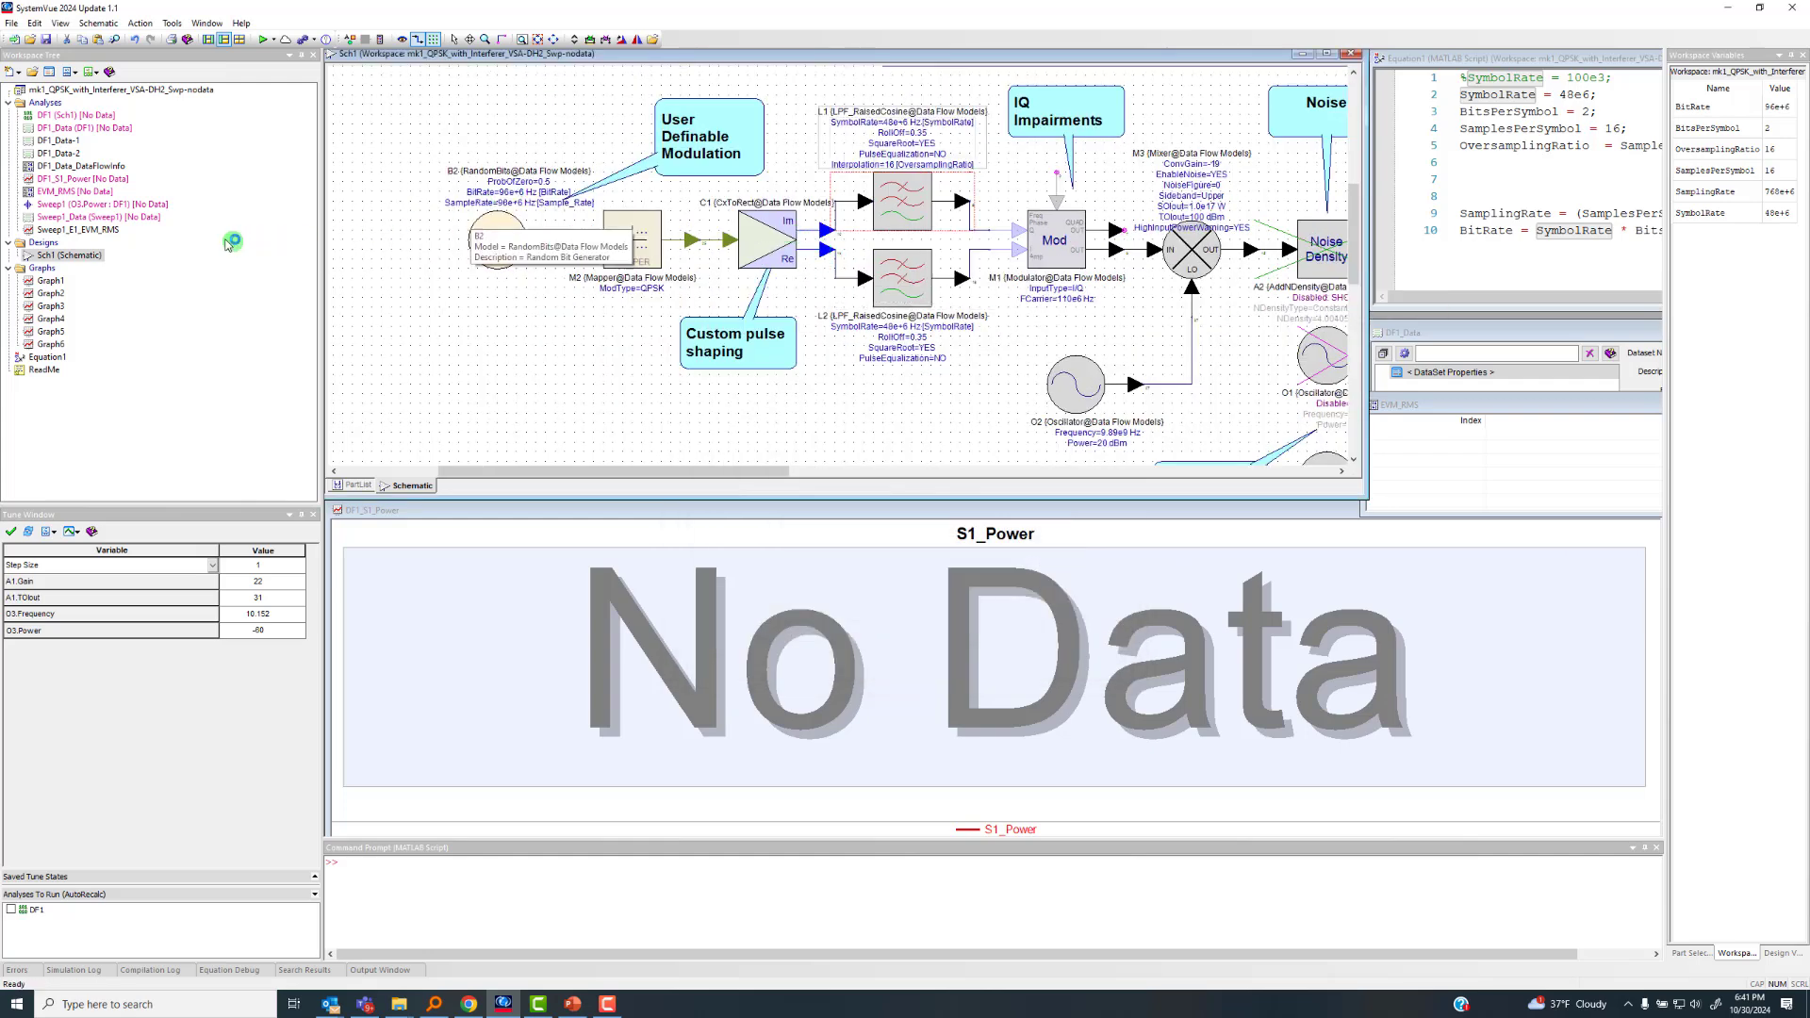
double_click(44, 114)
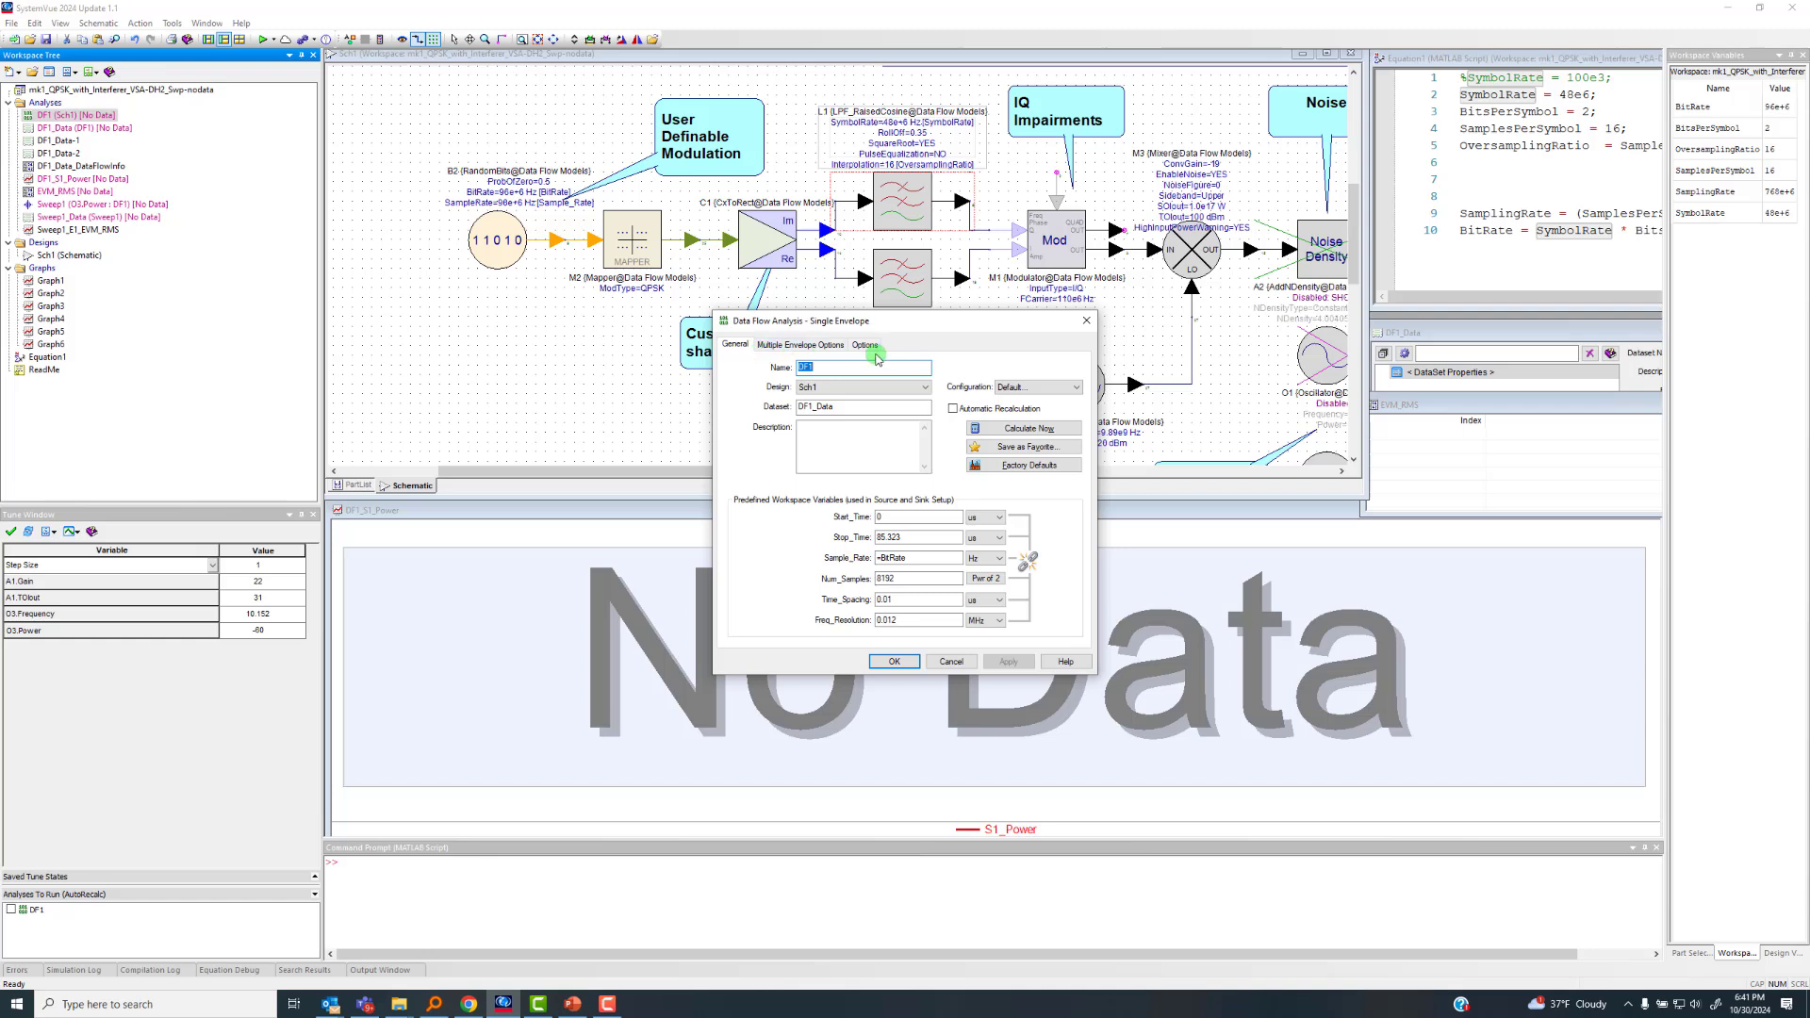
click(867, 345)
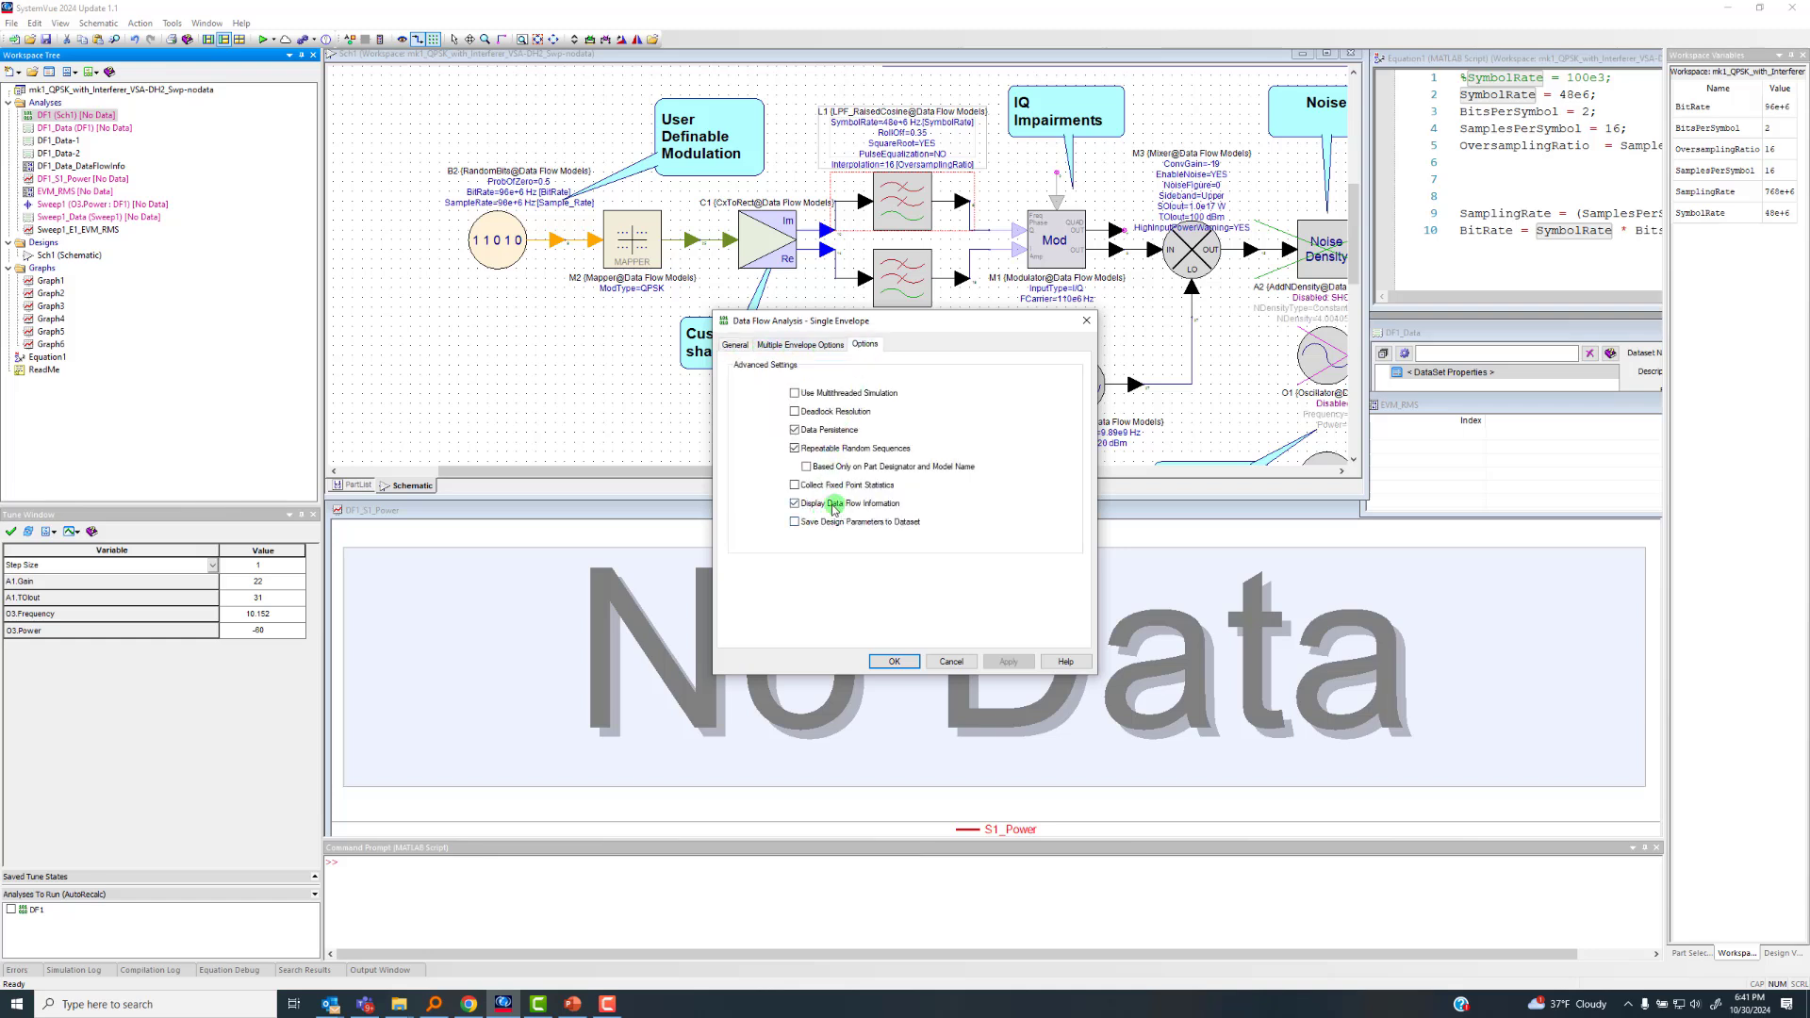
click(1086, 321)
Run the DF1 analysis with the Sch1 schematic maximized, and stop the simulation once it is tuning
click(1329, 57)
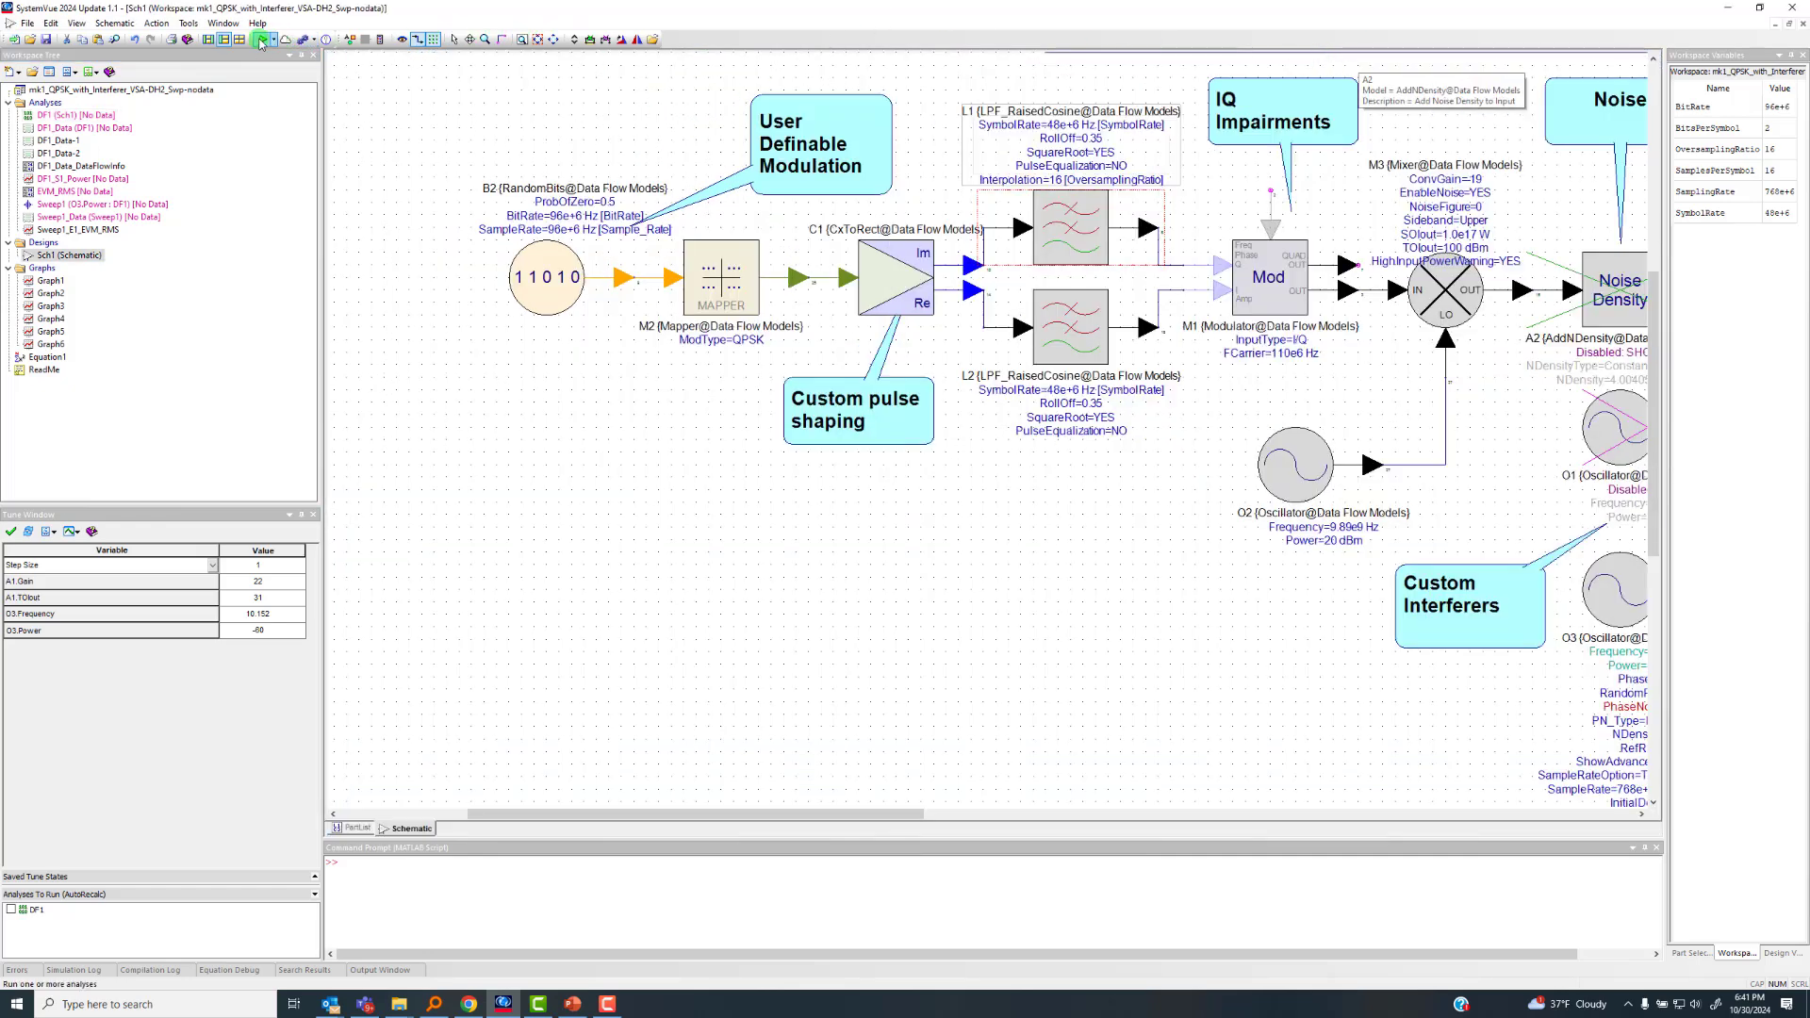
click(262, 40)
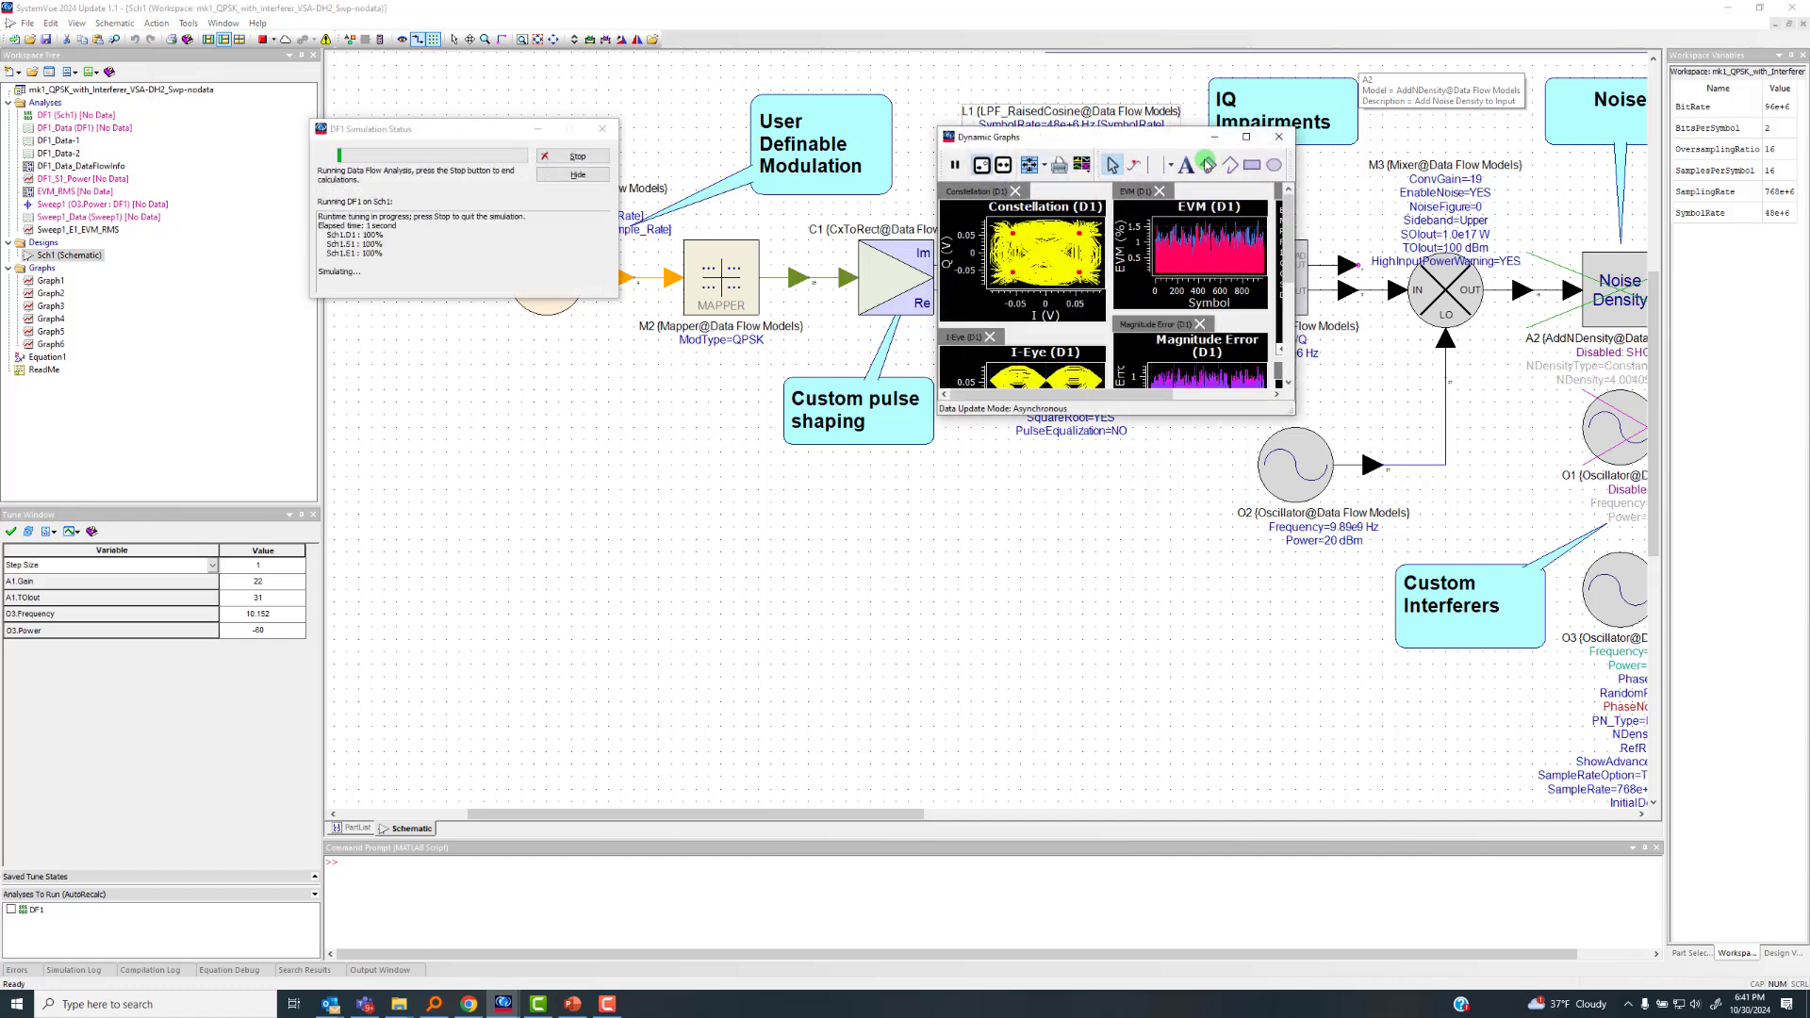
click(593, 159)
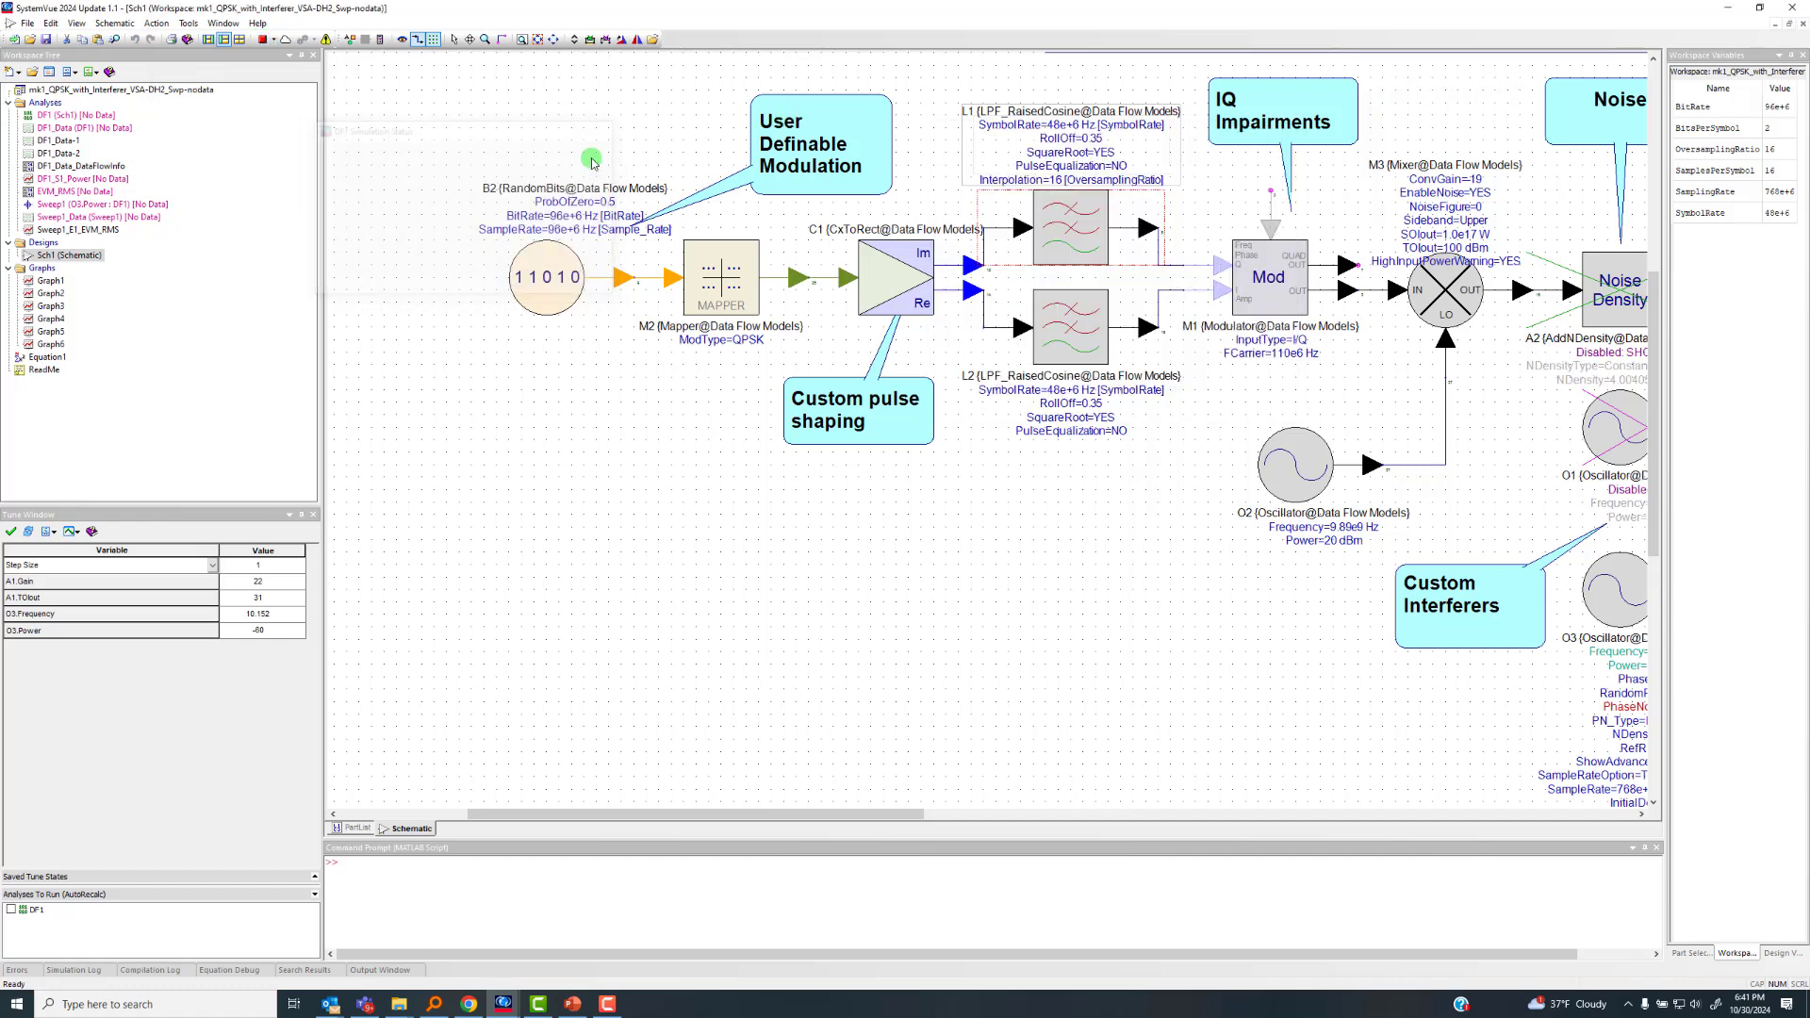
Check the Display Data Flow Information option in the DF1 analysis settings
double_click(56, 116)
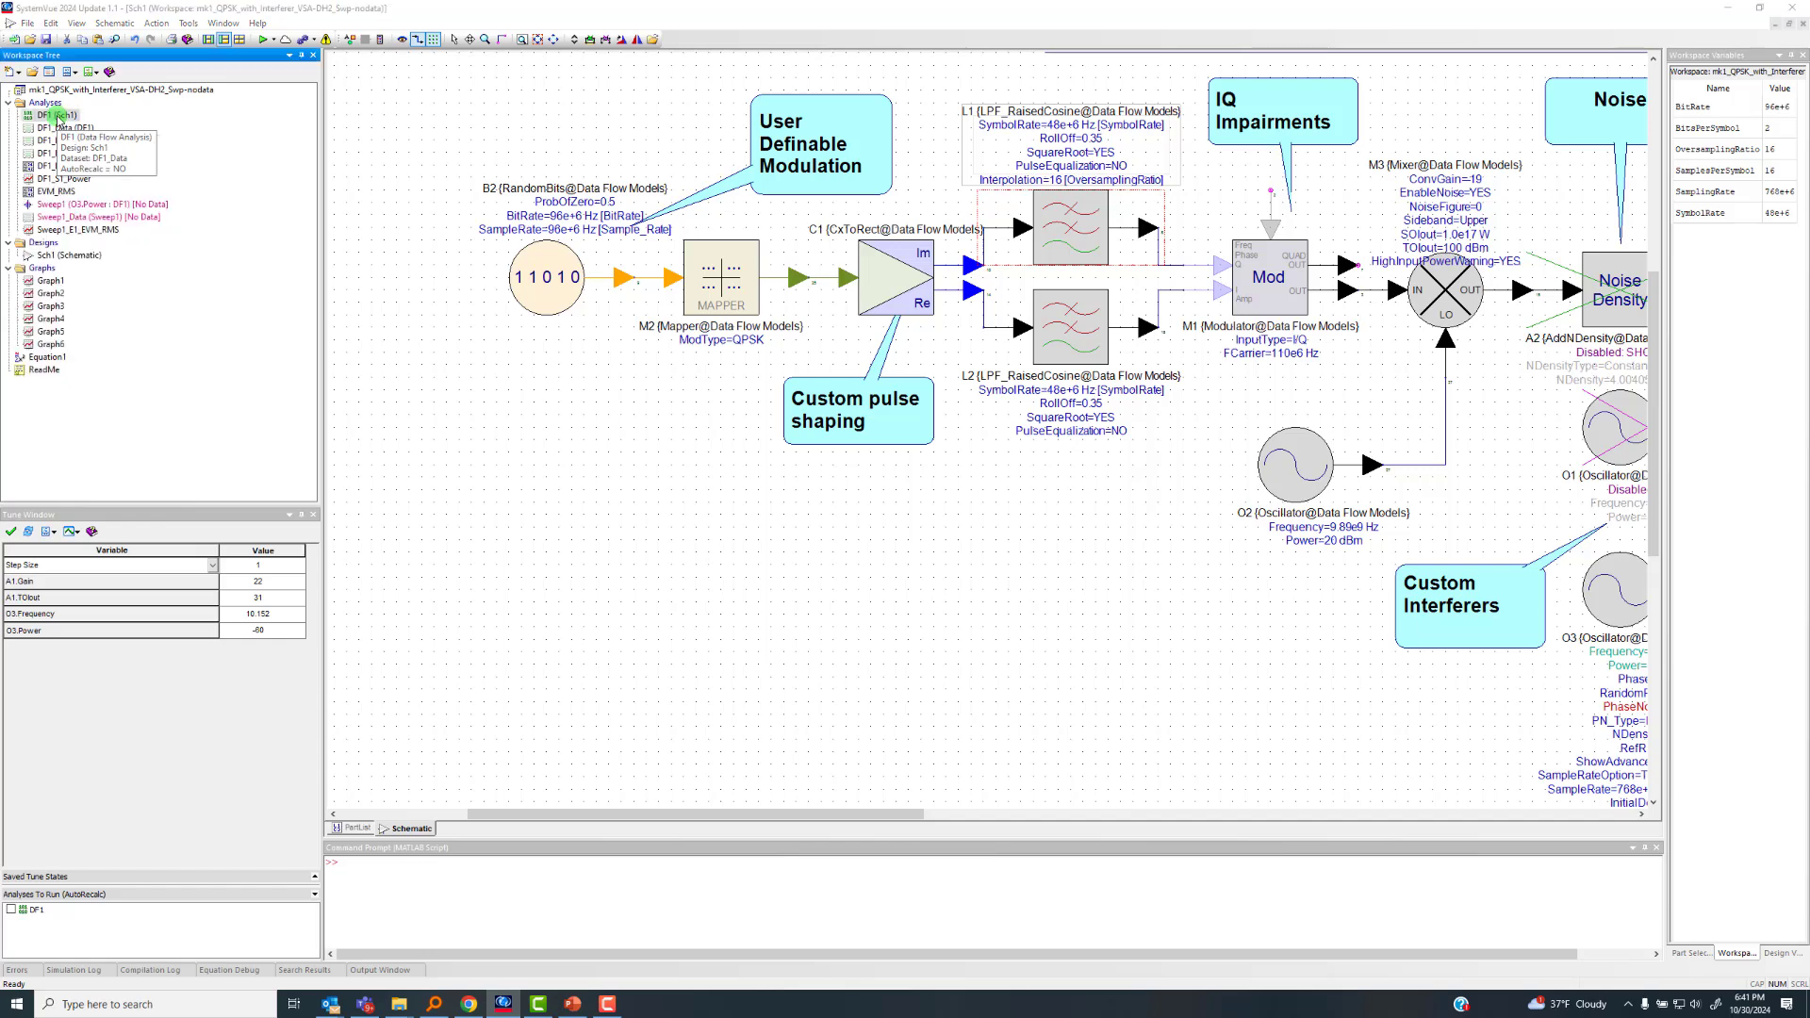
click(864, 345)
click(840, 504)
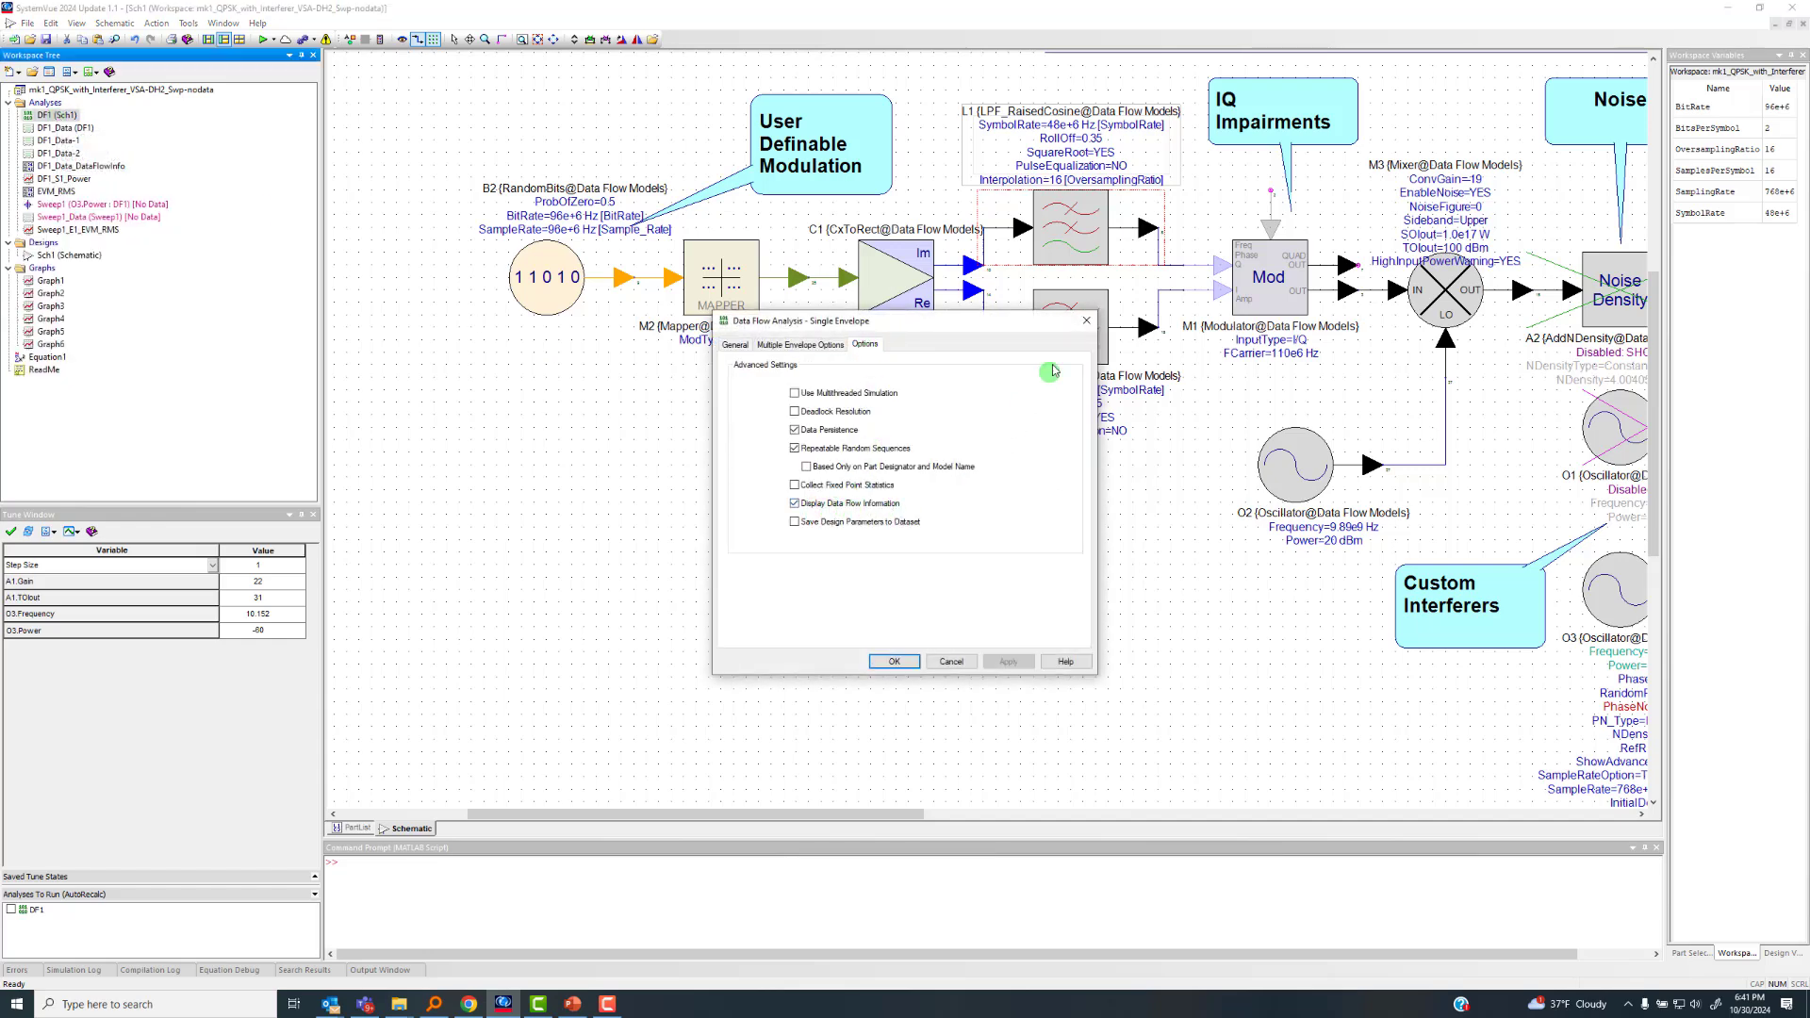
click(1086, 320)
Inspect the sample rate and carrier frequency at the output terminal of modulator M1
scroll(1450, 287, up, 1)
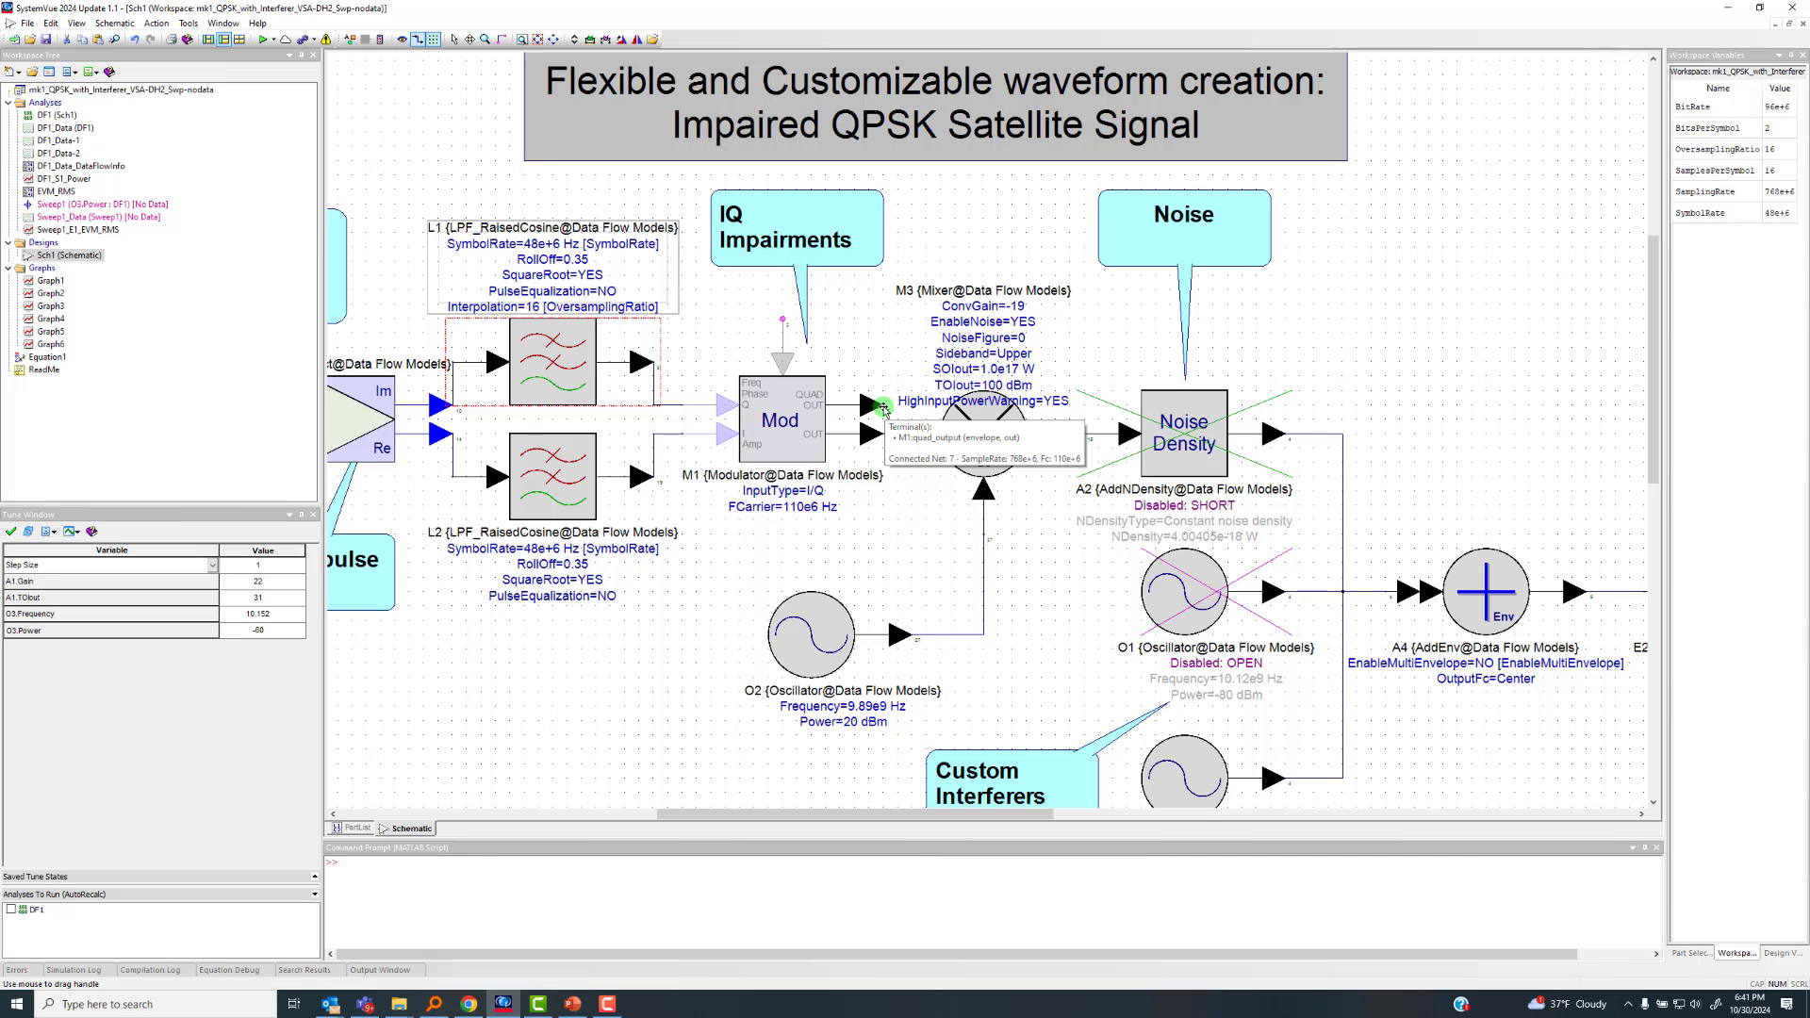
scroll(773, 441, down, 2)
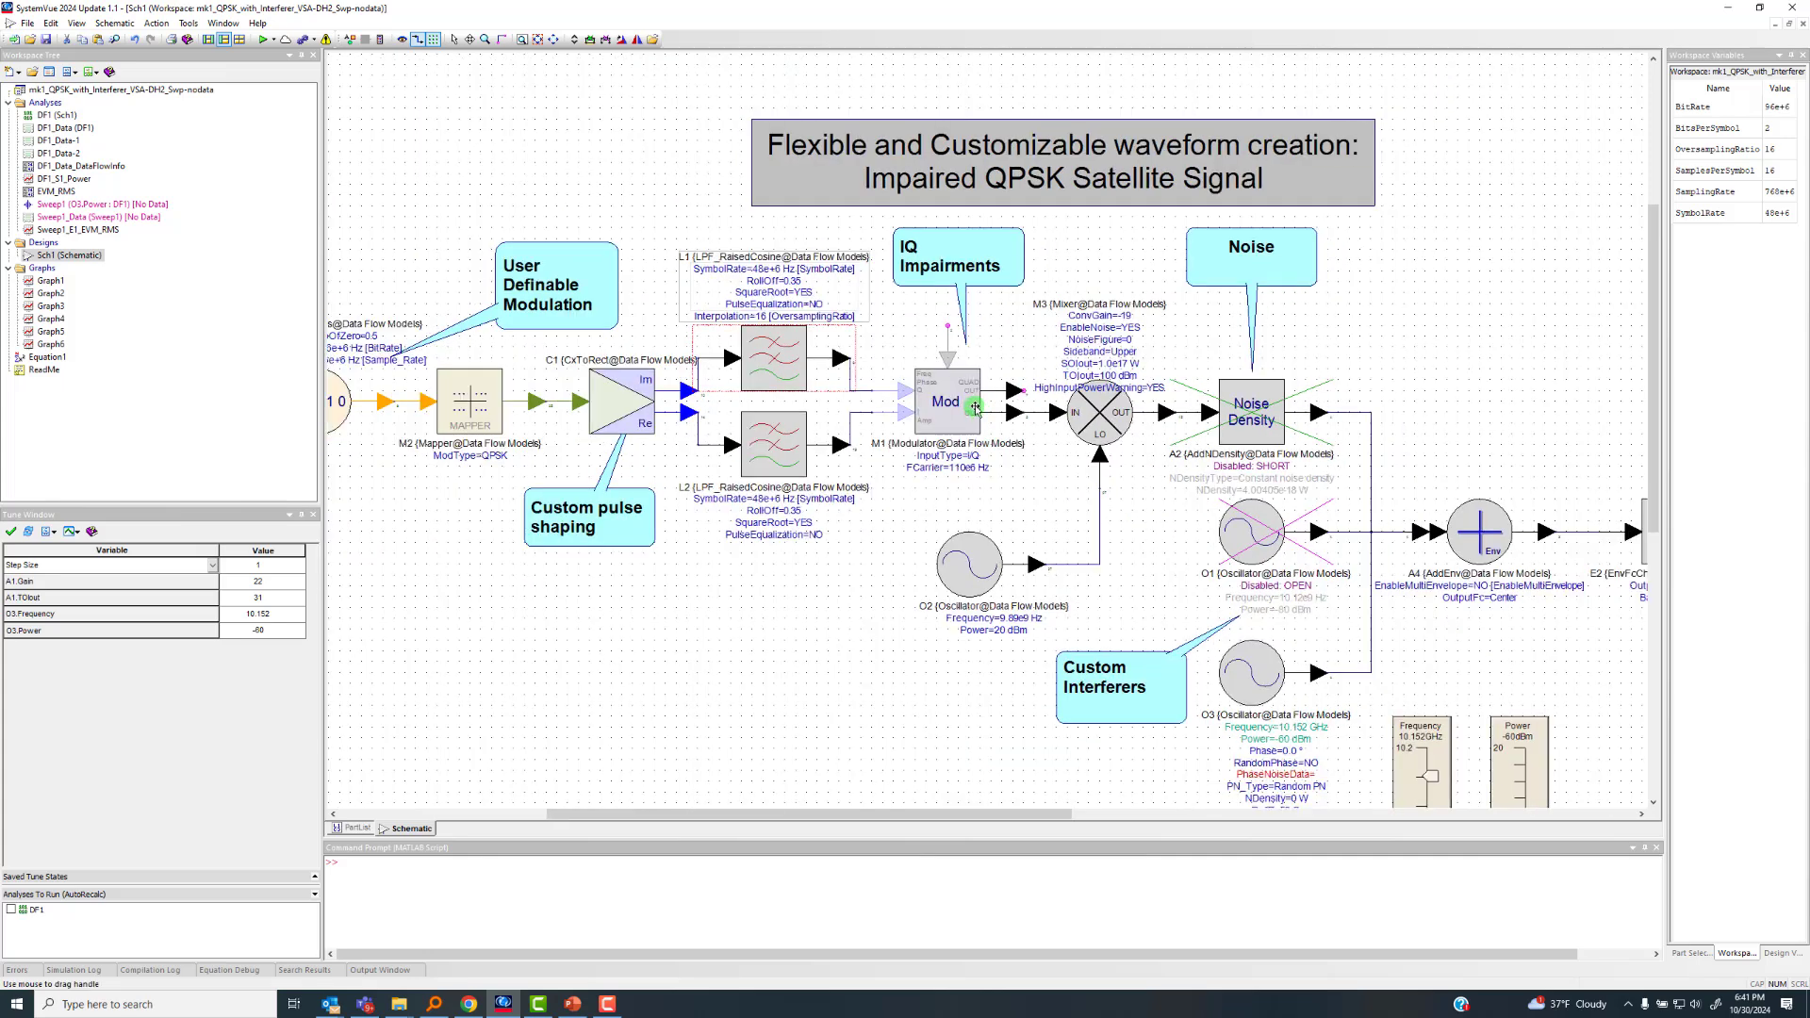
Restore the maximized Sch1 schematic window and reposition the Equation1 script window beside the schematic
scroll(1025, 440, up, 1)
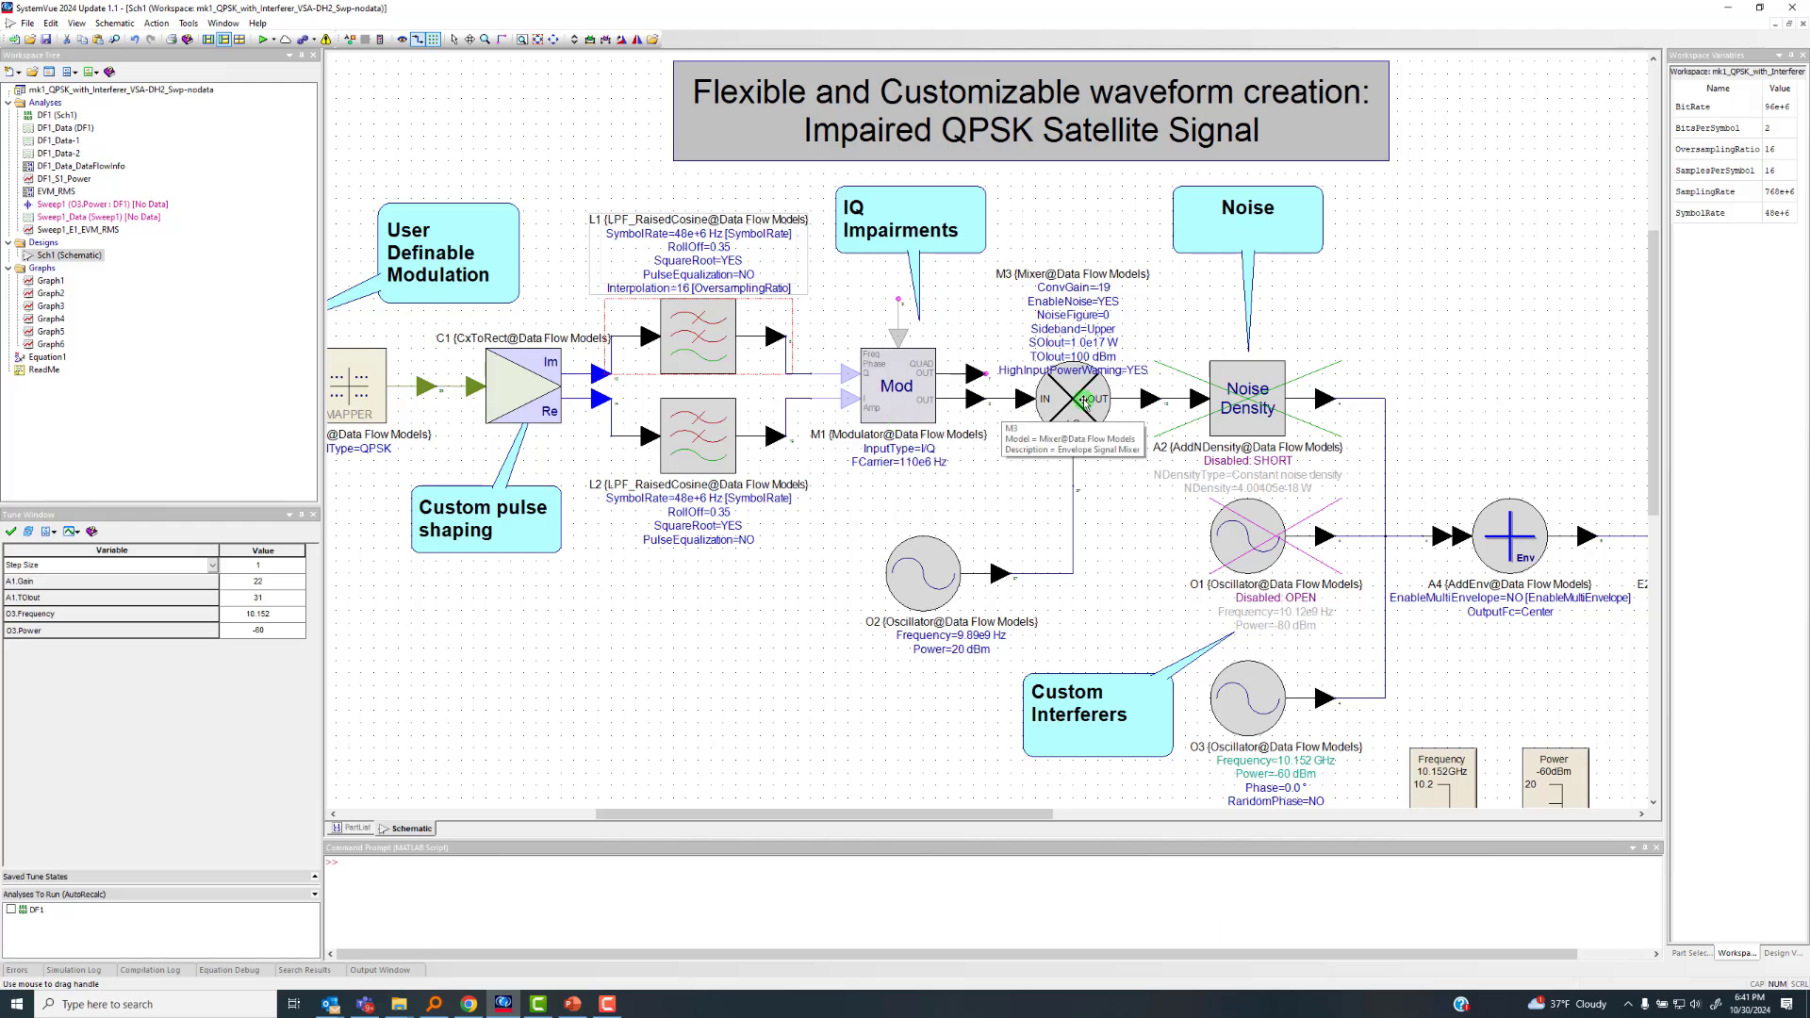
scroll(1084, 401, down, 2)
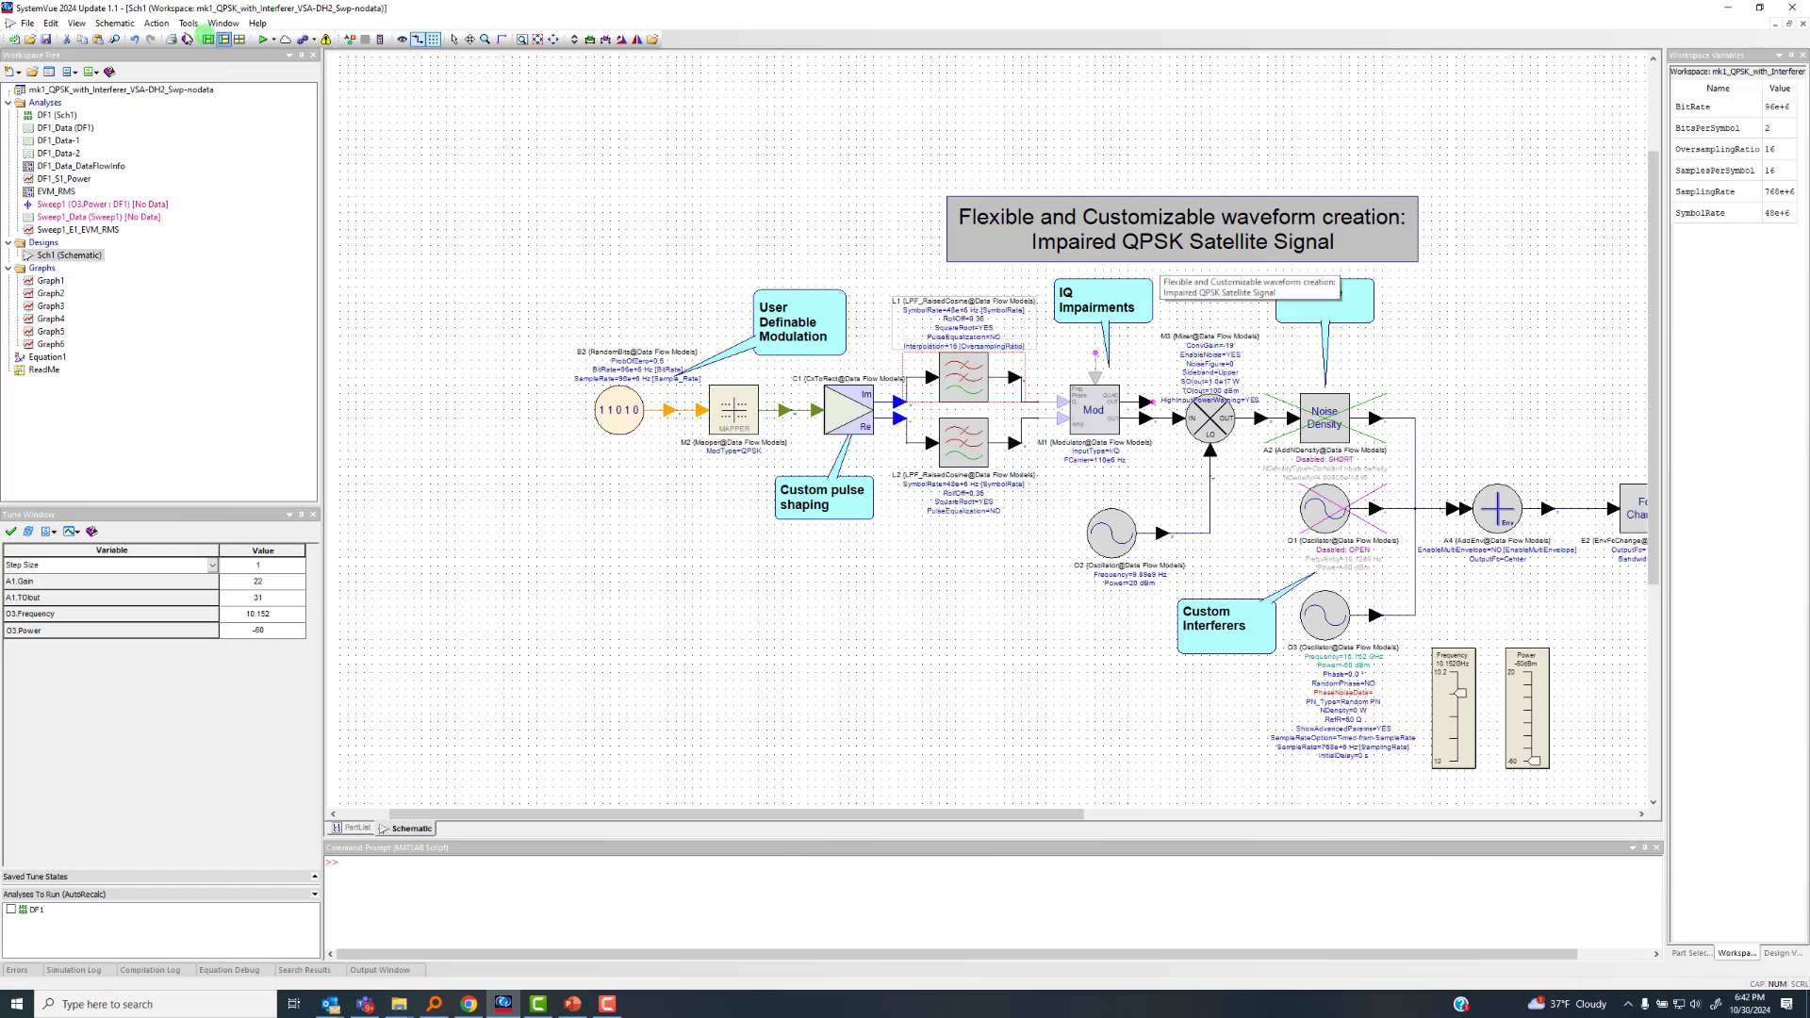
click(76, 23)
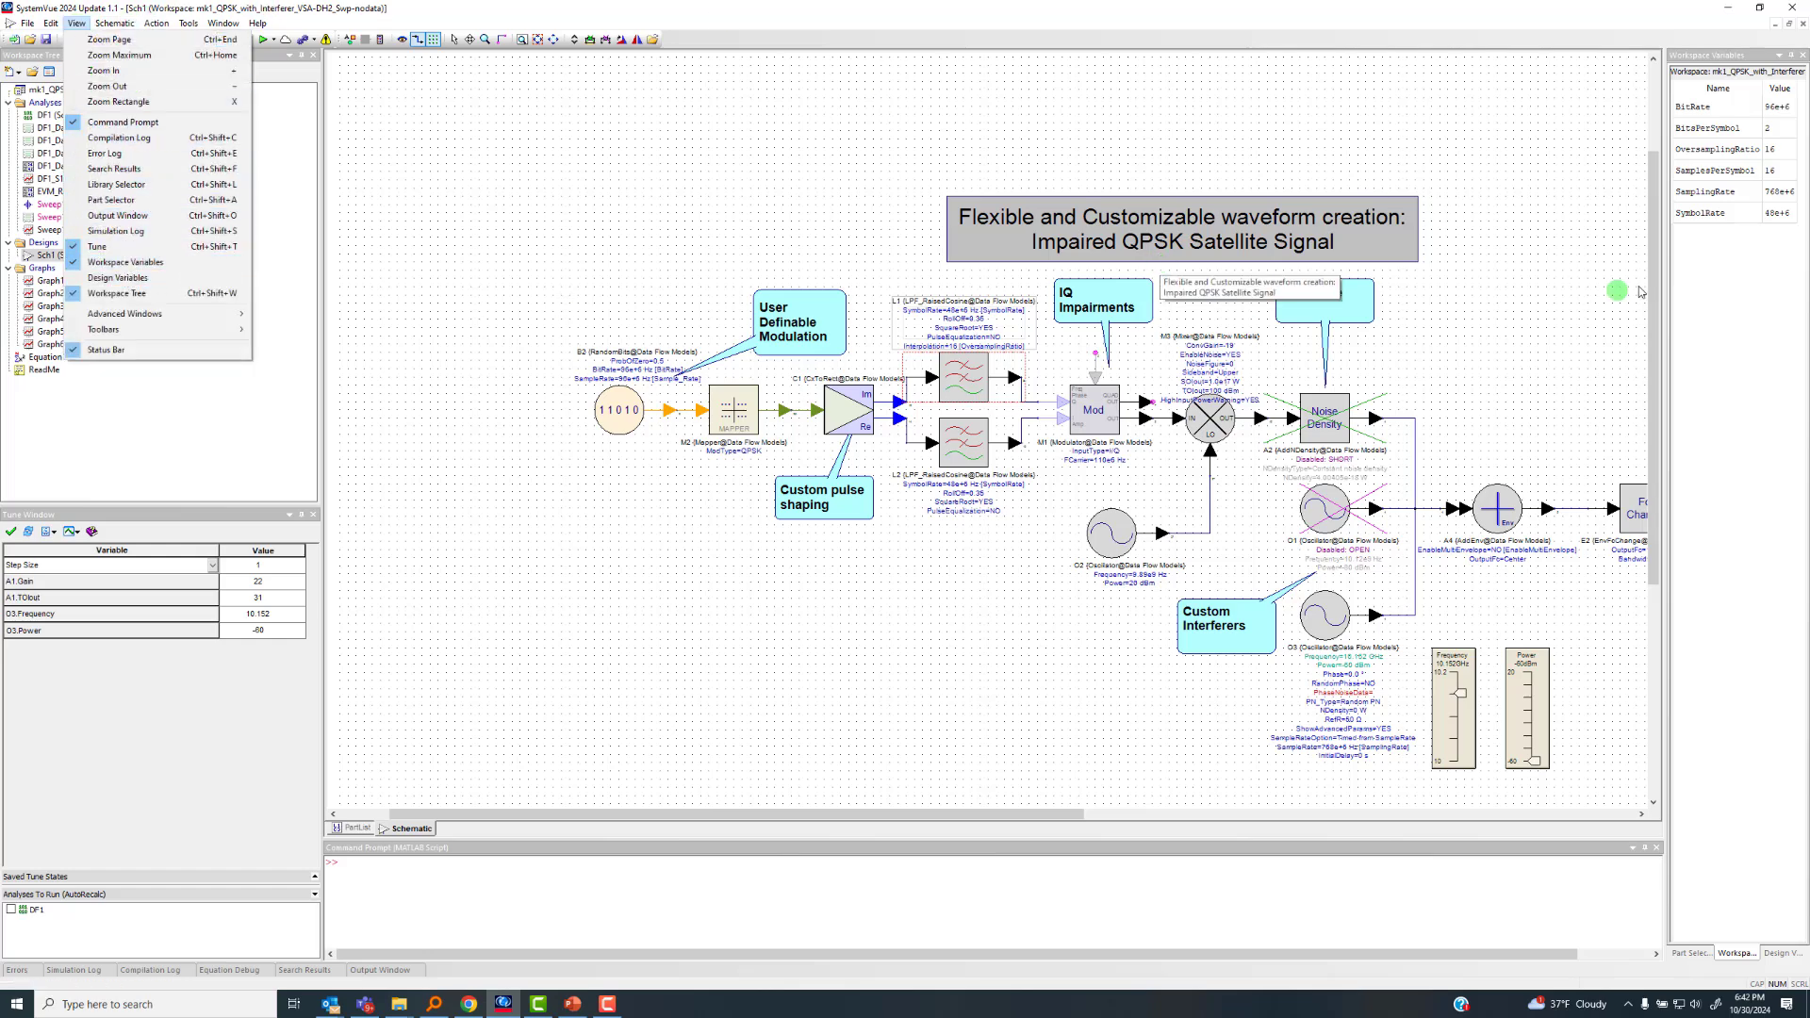
click(1179, 127)
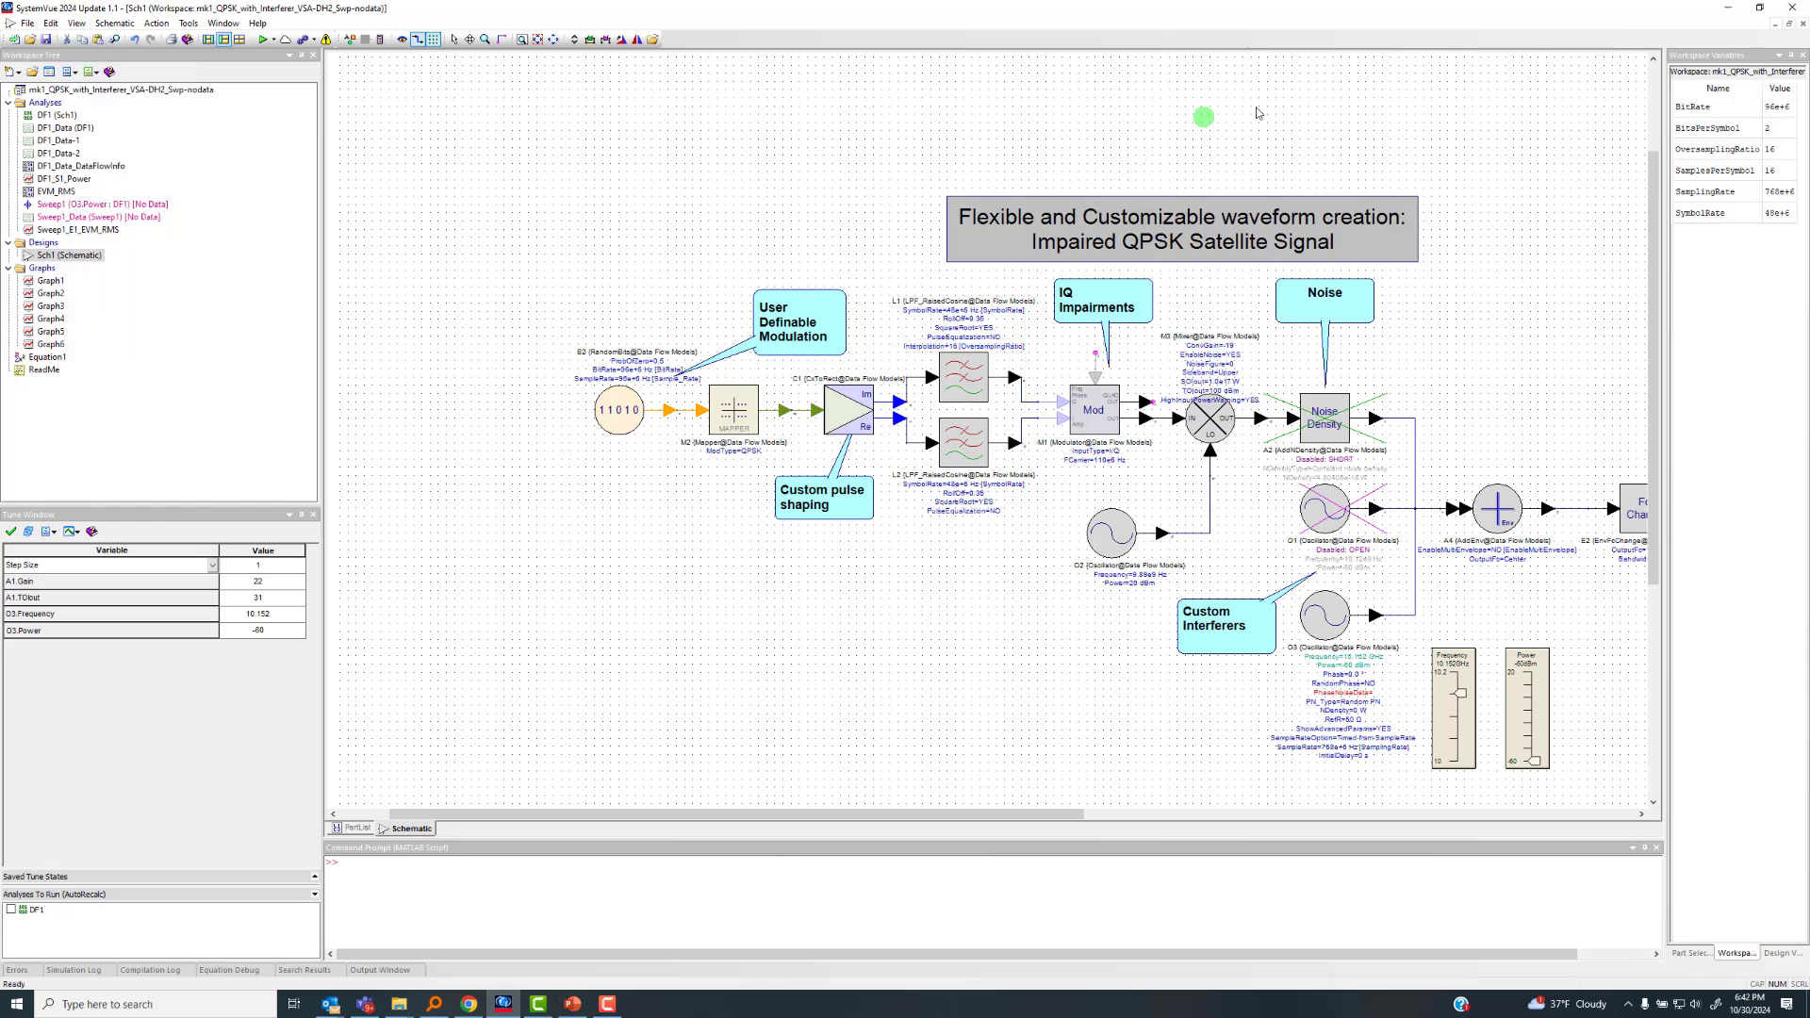
click(1789, 22)
drag(1448, 54, 1355, 81)
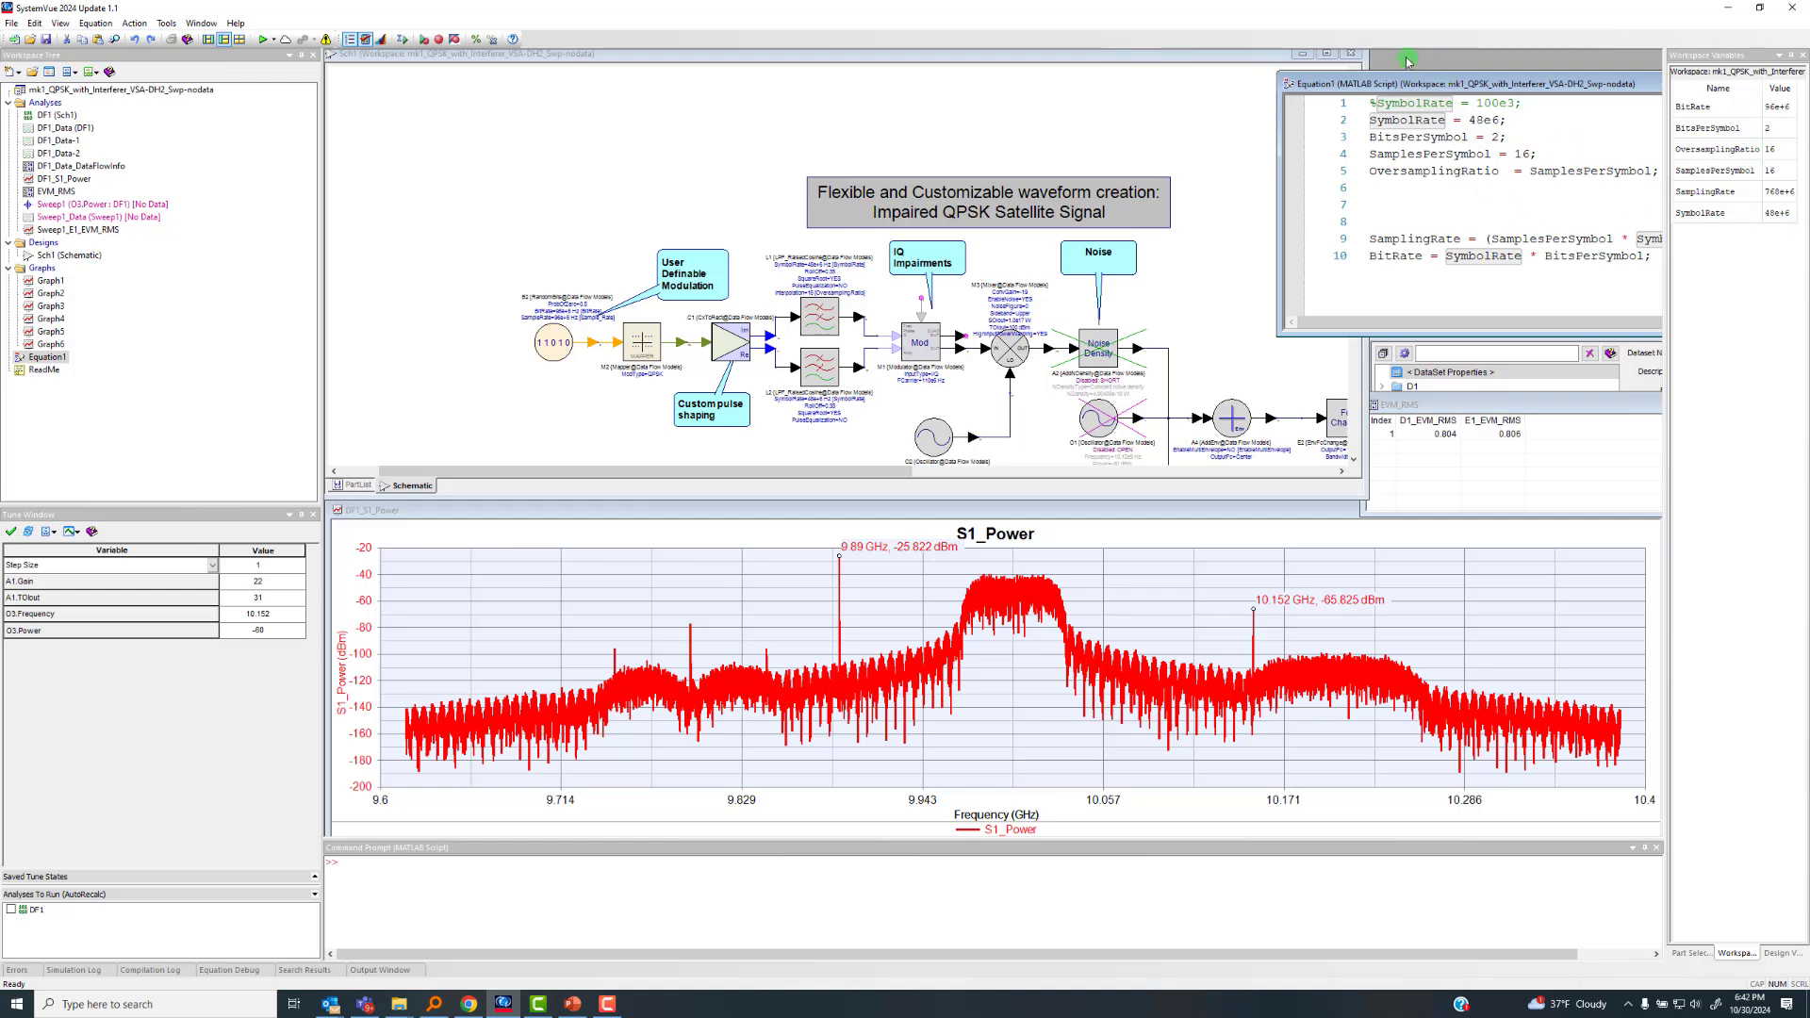
drag(1394, 84, 1490, 61)
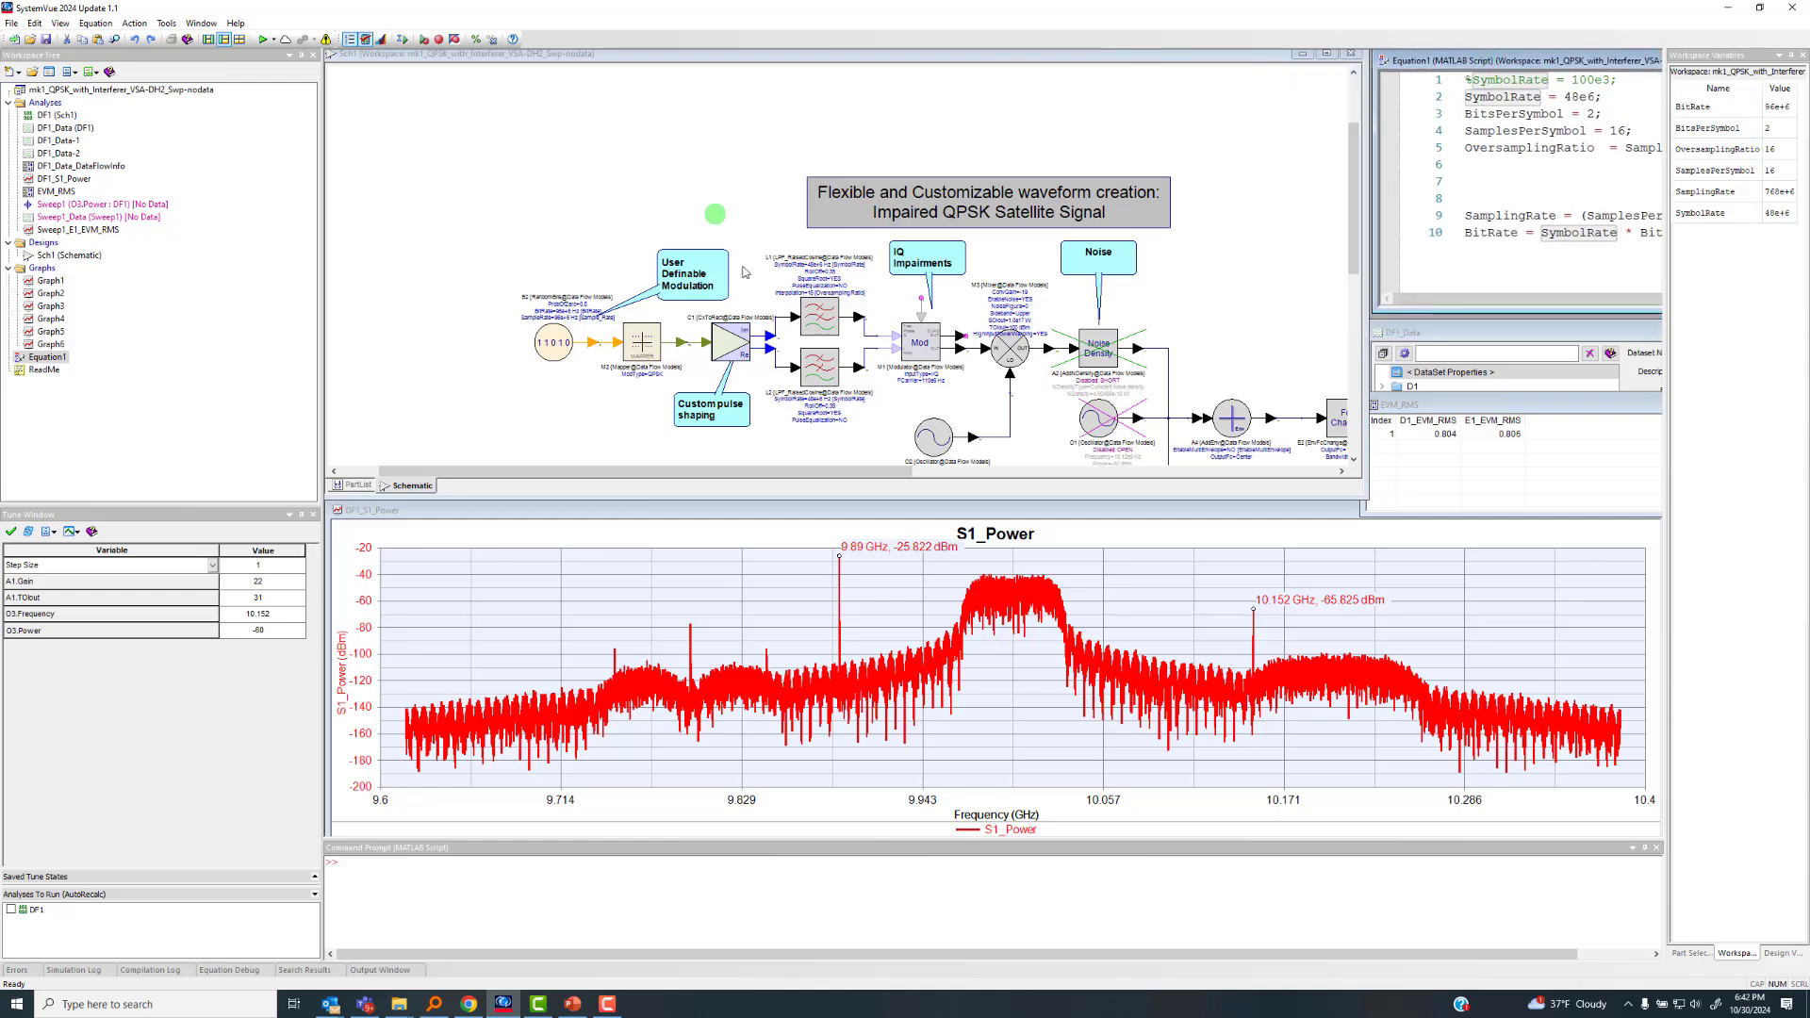
Examine the signal chain from the random bits source through the QPSK mapper and raised cosine filters to modulator M1
scroll(965, 309, up, 4)
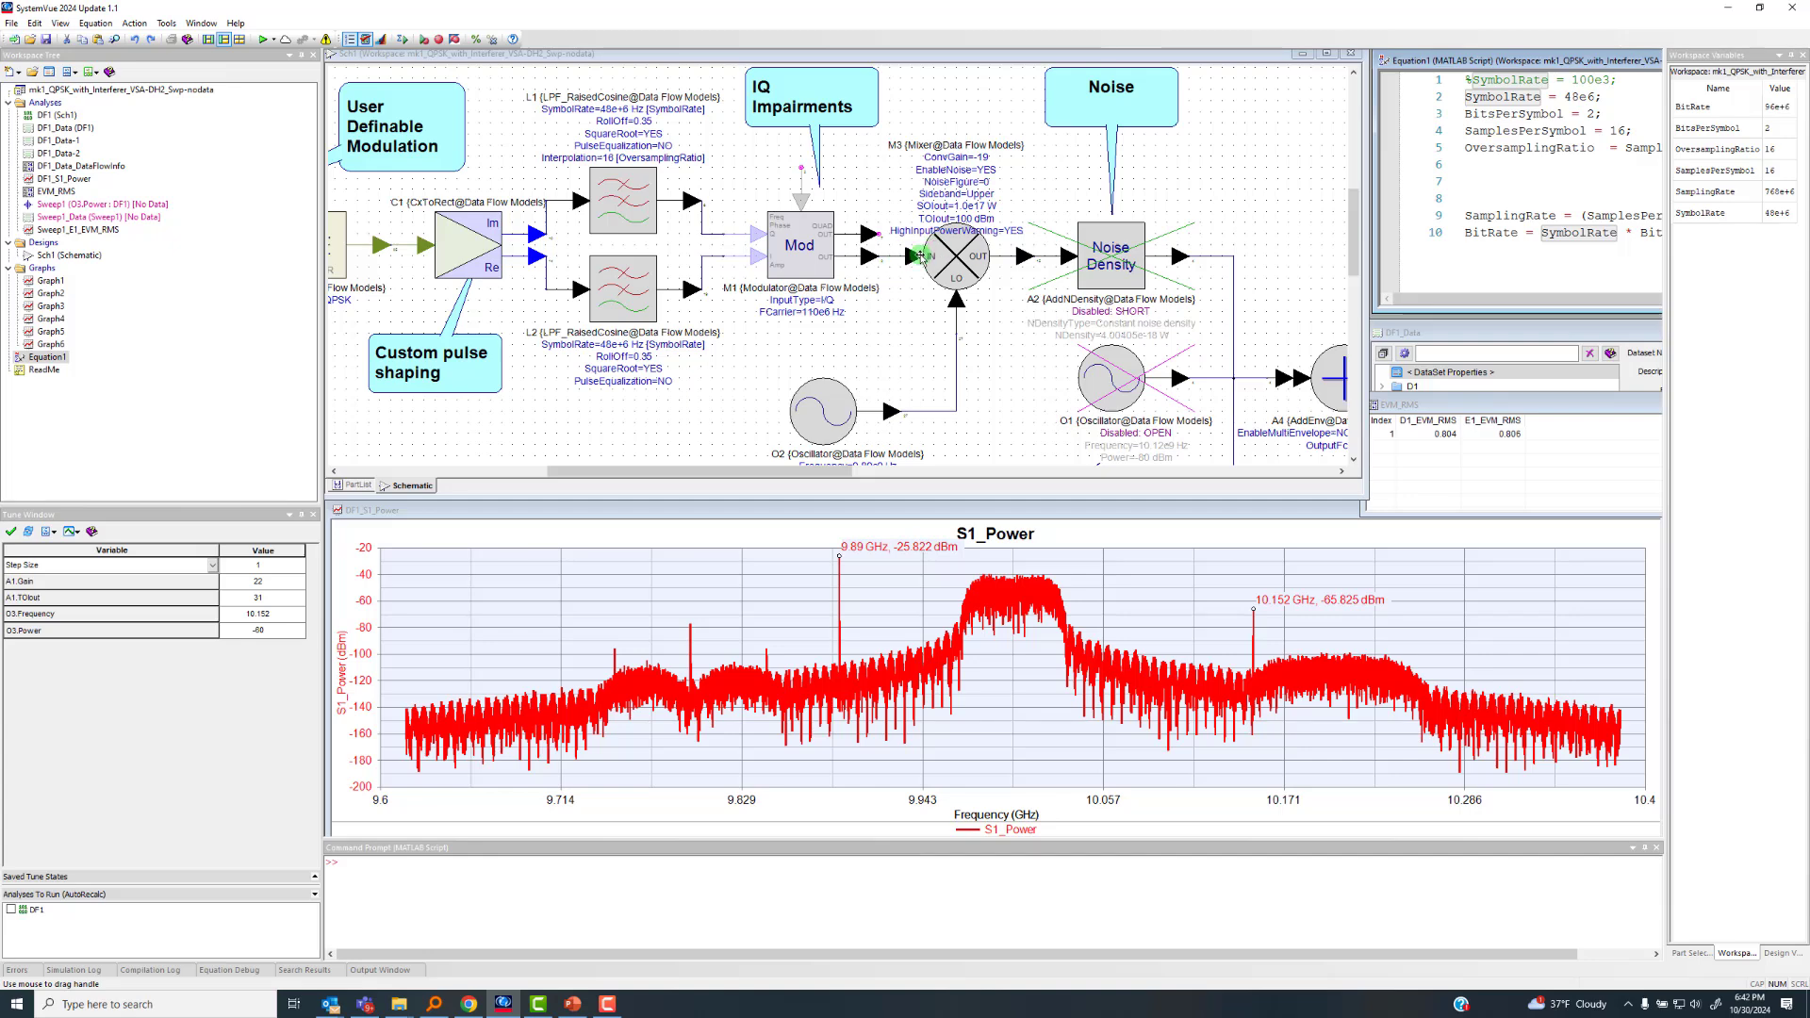
scroll(839, 266, down, 1)
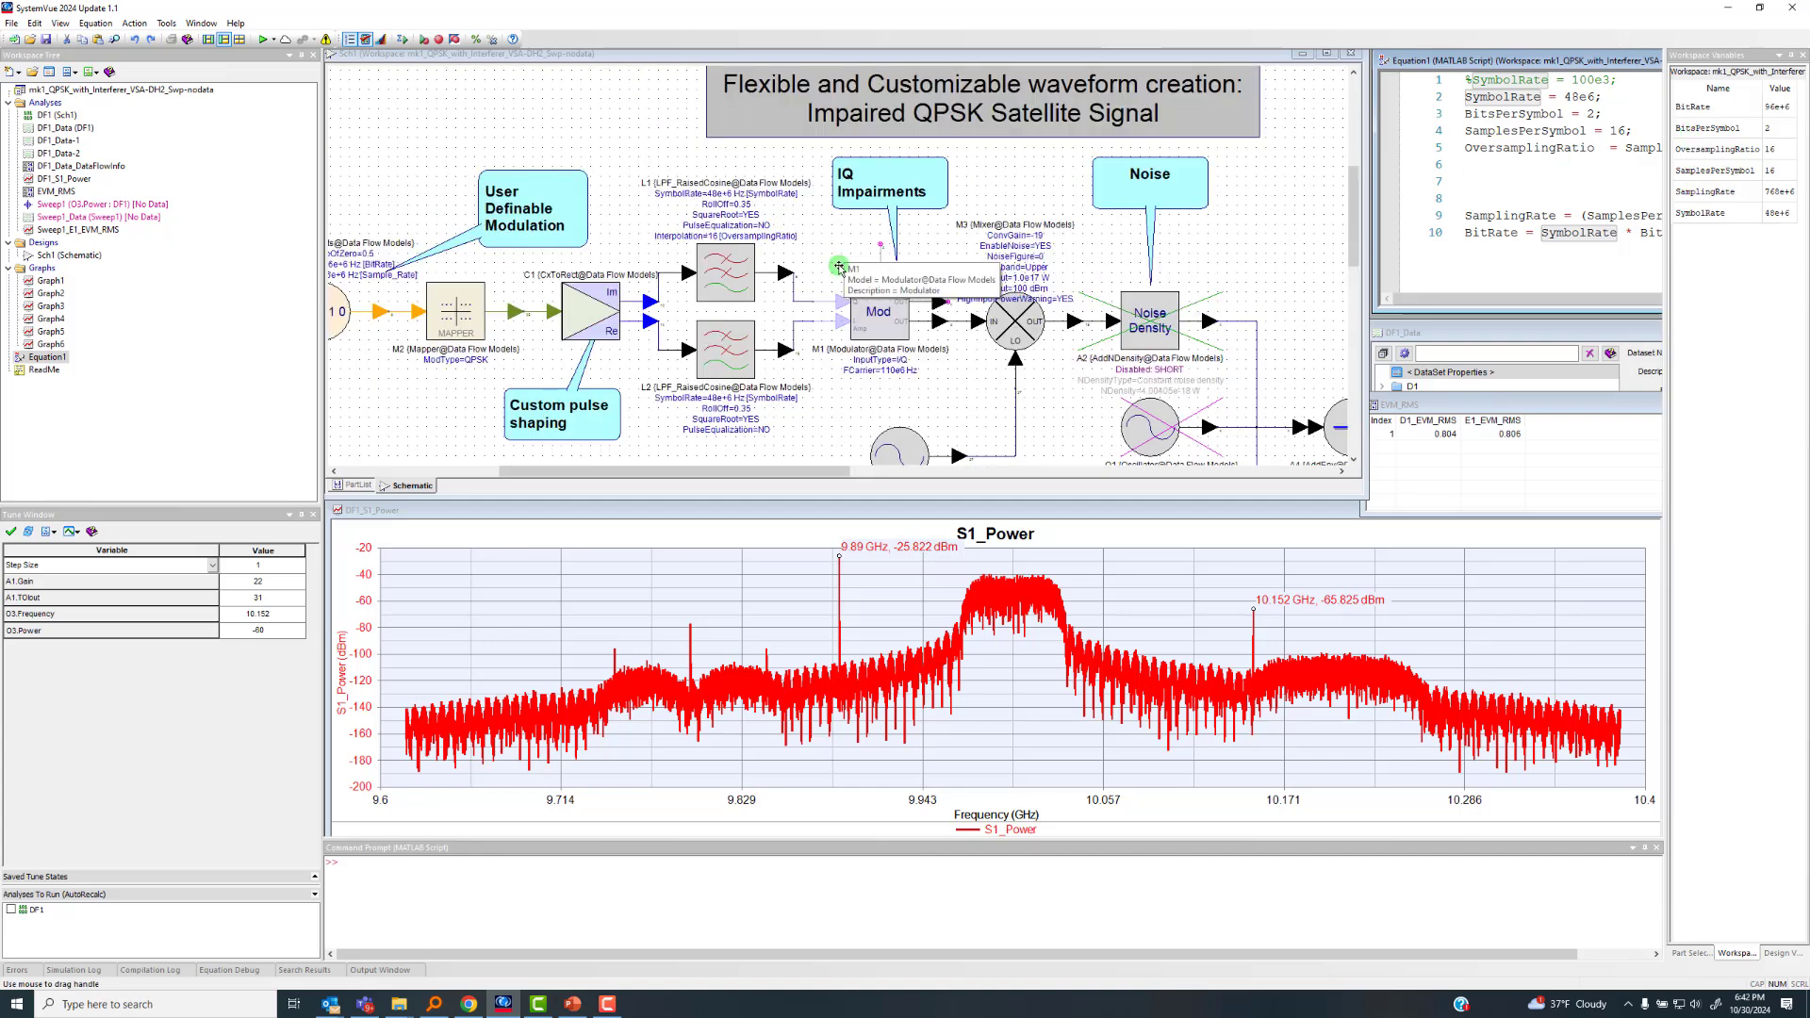
scroll(839, 268, down, 1)
scroll(694, 323, up, 1)
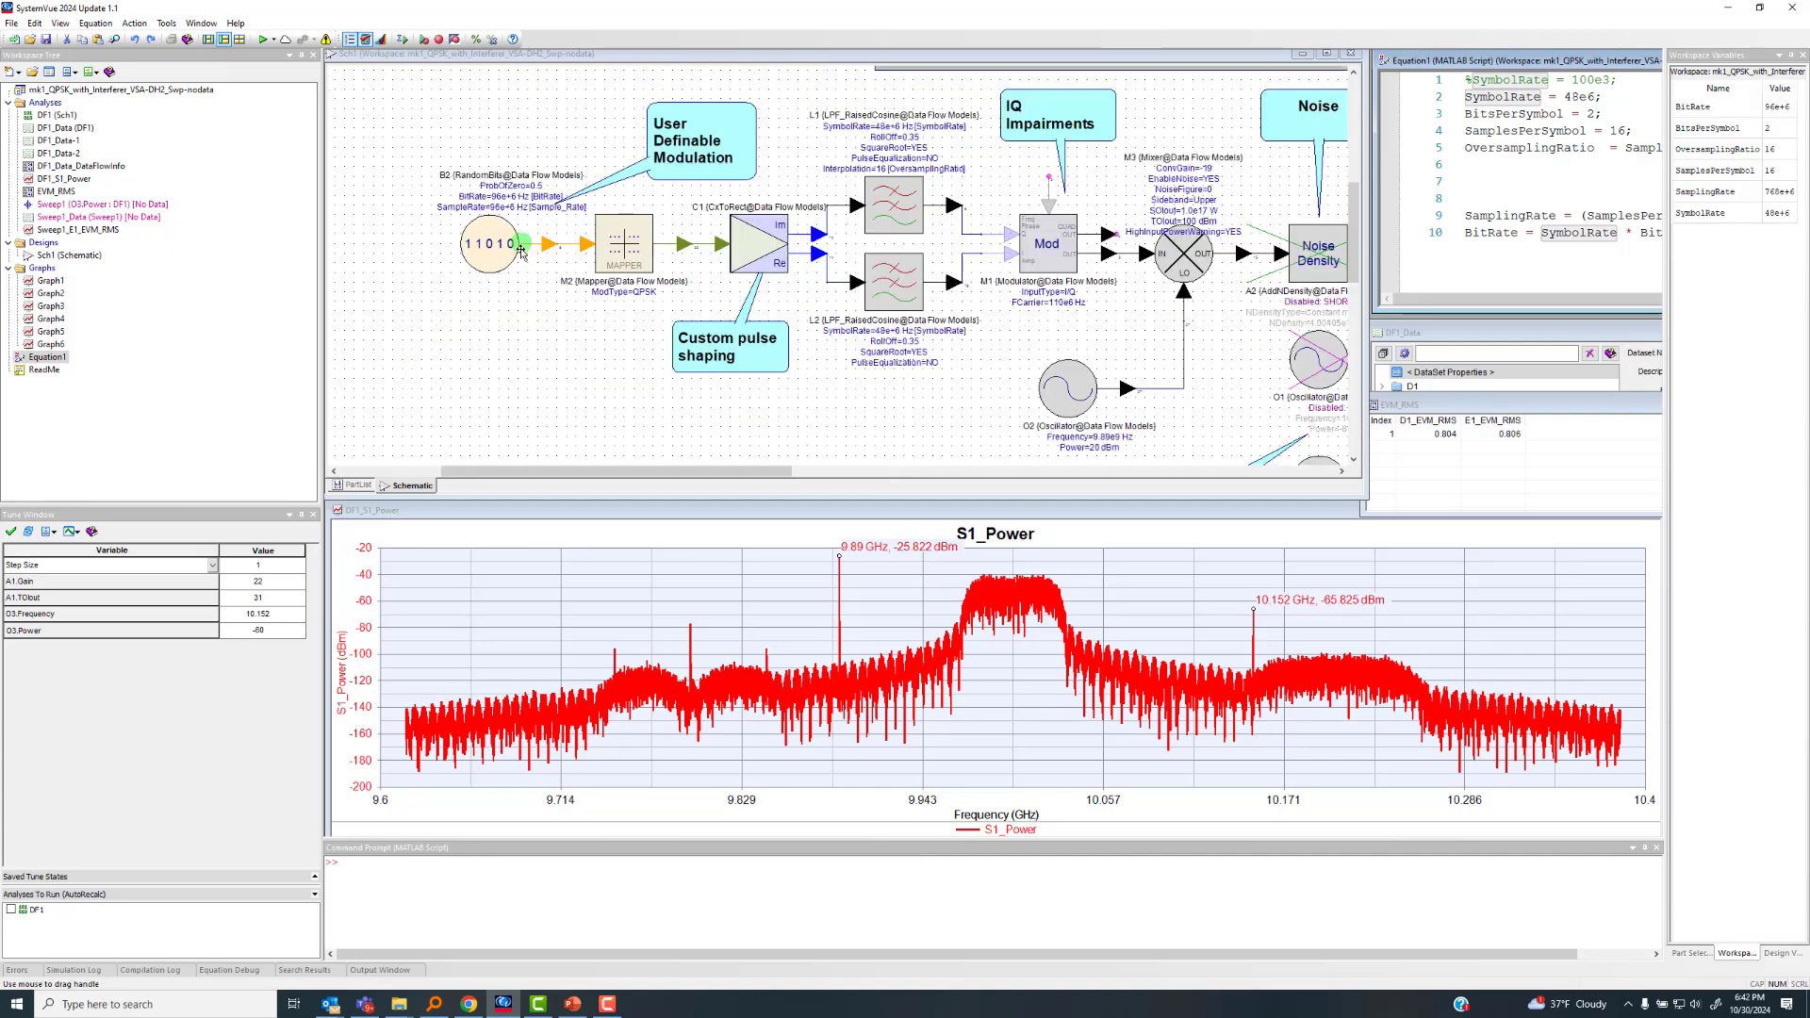
scroll(838, 266, down, 1)
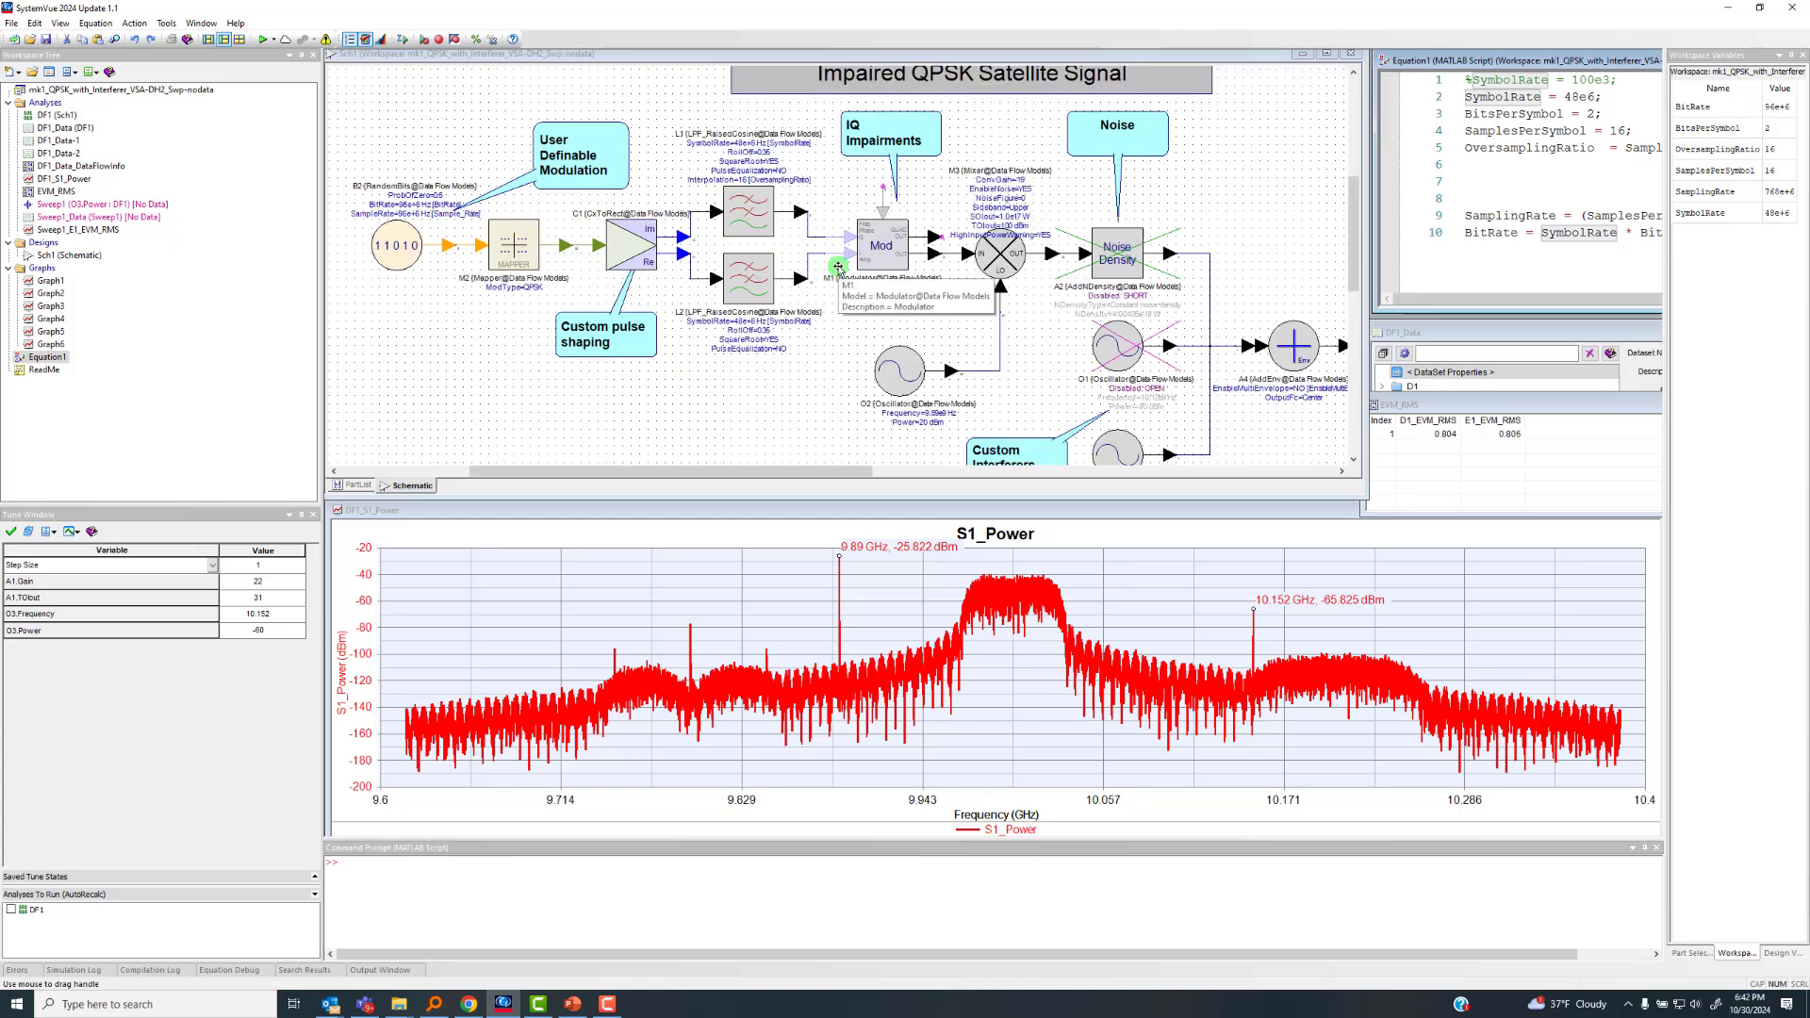
scroll(838, 267, up, 1)
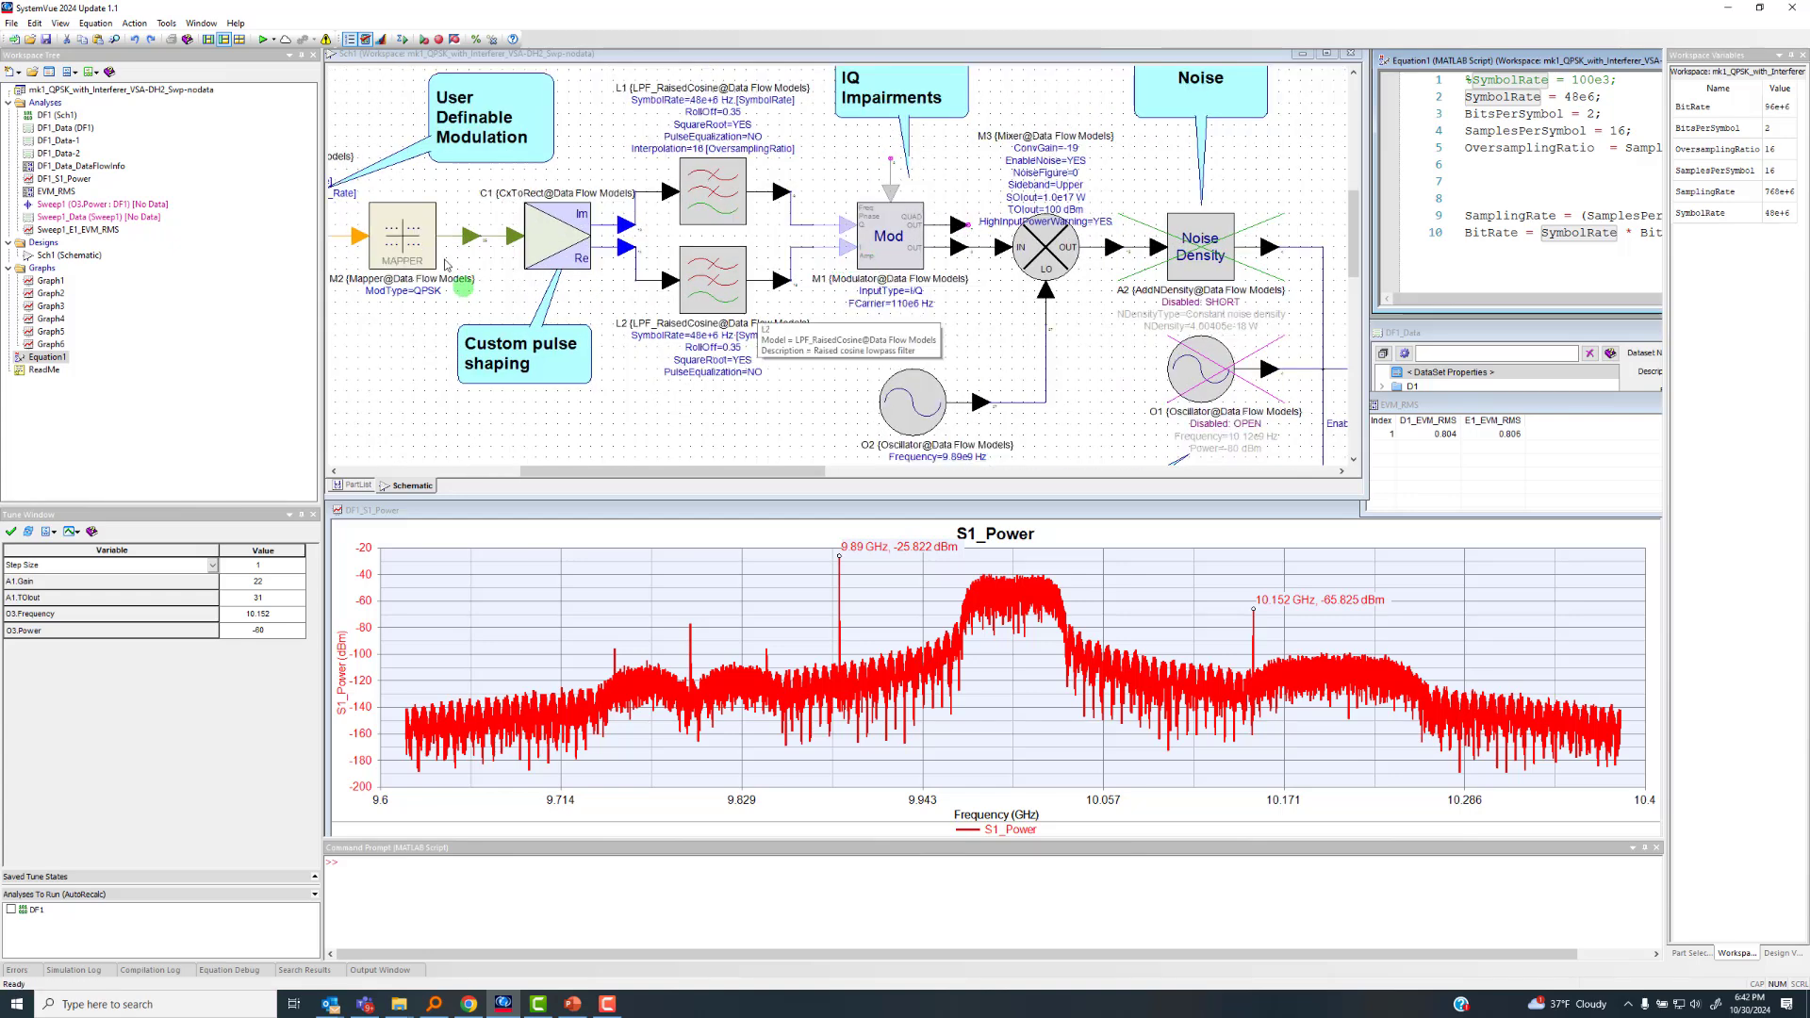
scroll(840, 269, down, 1)
Examine the parameters of mixer M3 and of oscillator O2 that feeds its LO input
scroll(841, 274, up, 1)
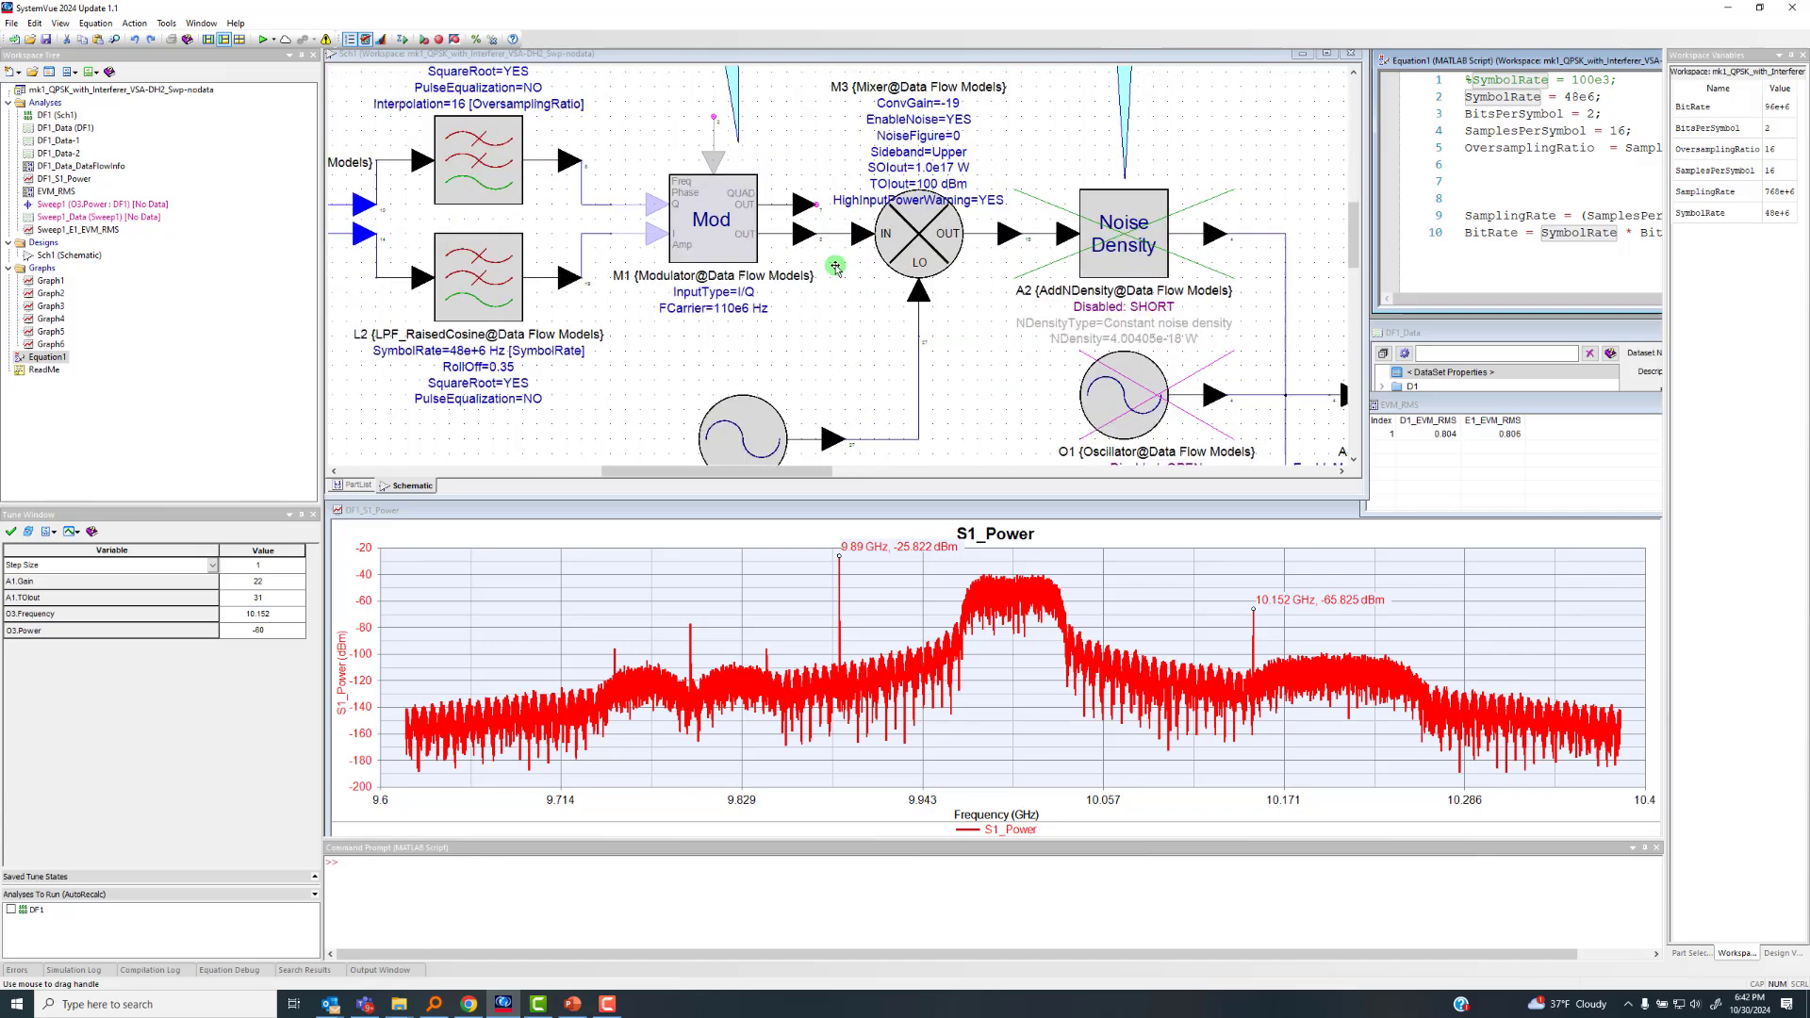
scroll(783, 248, down, 1)
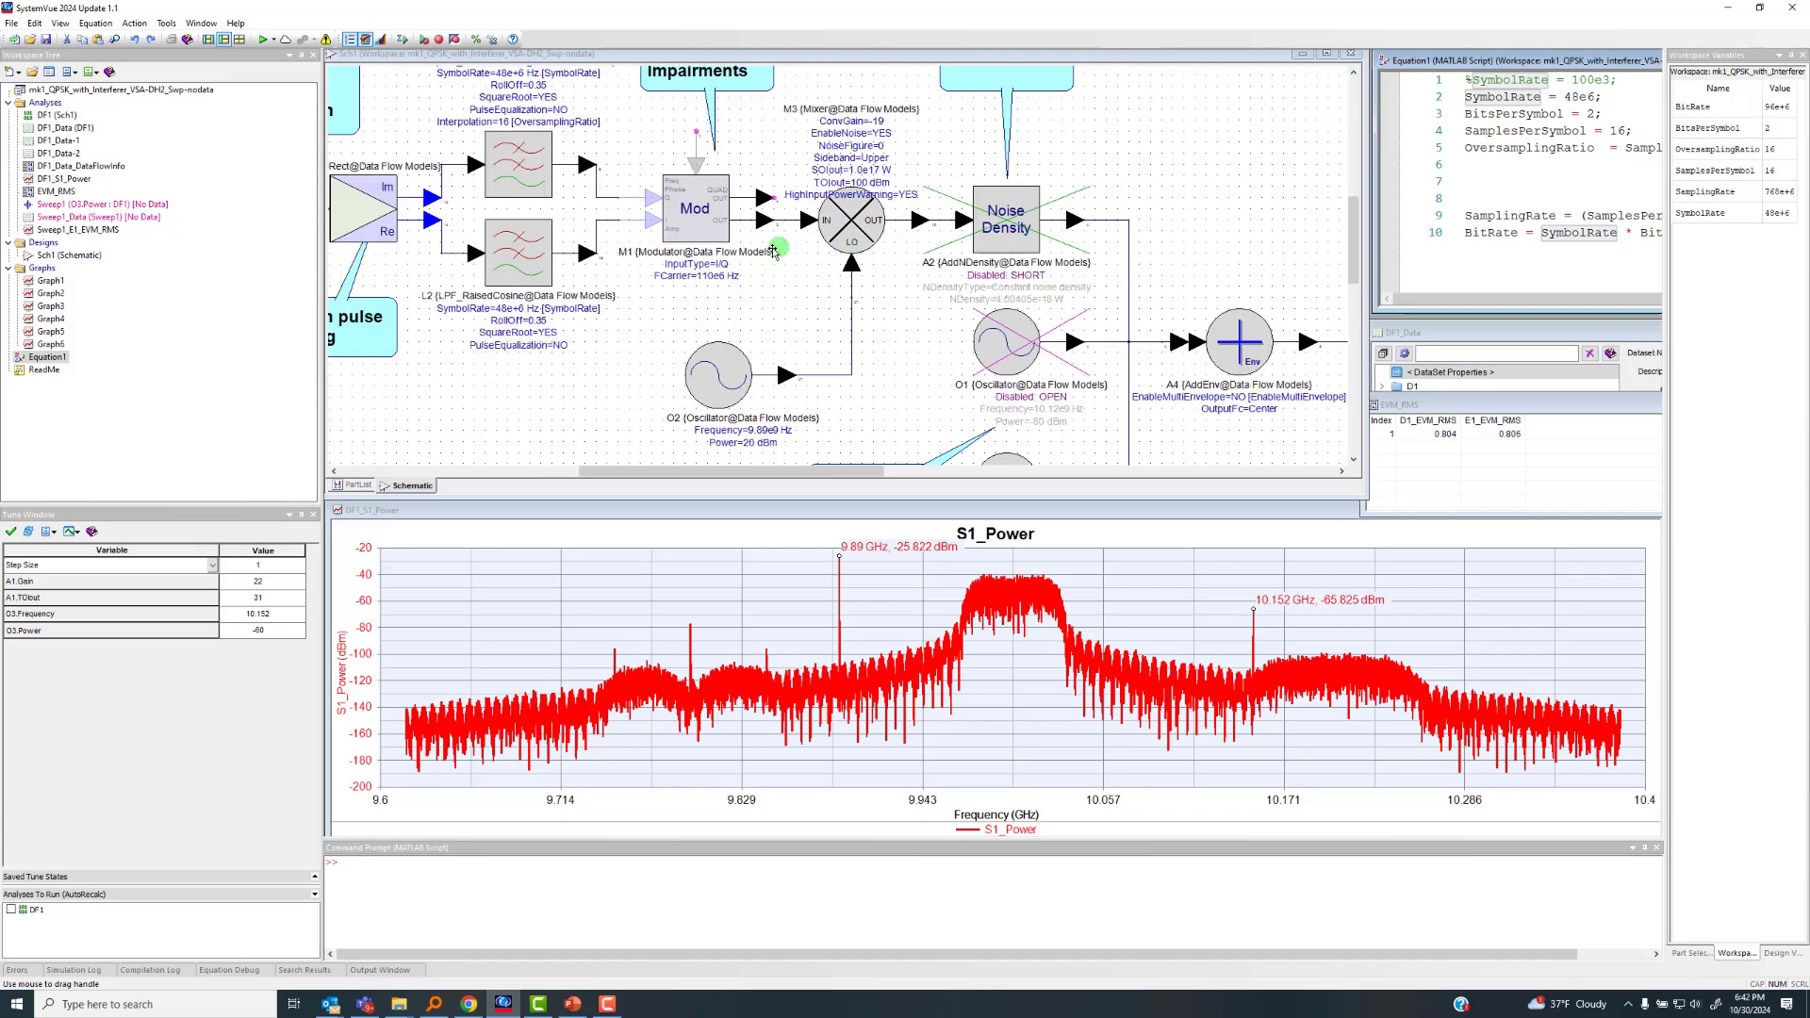
scroll(838, 267, down, 1)
scroll(853, 273, up, 1)
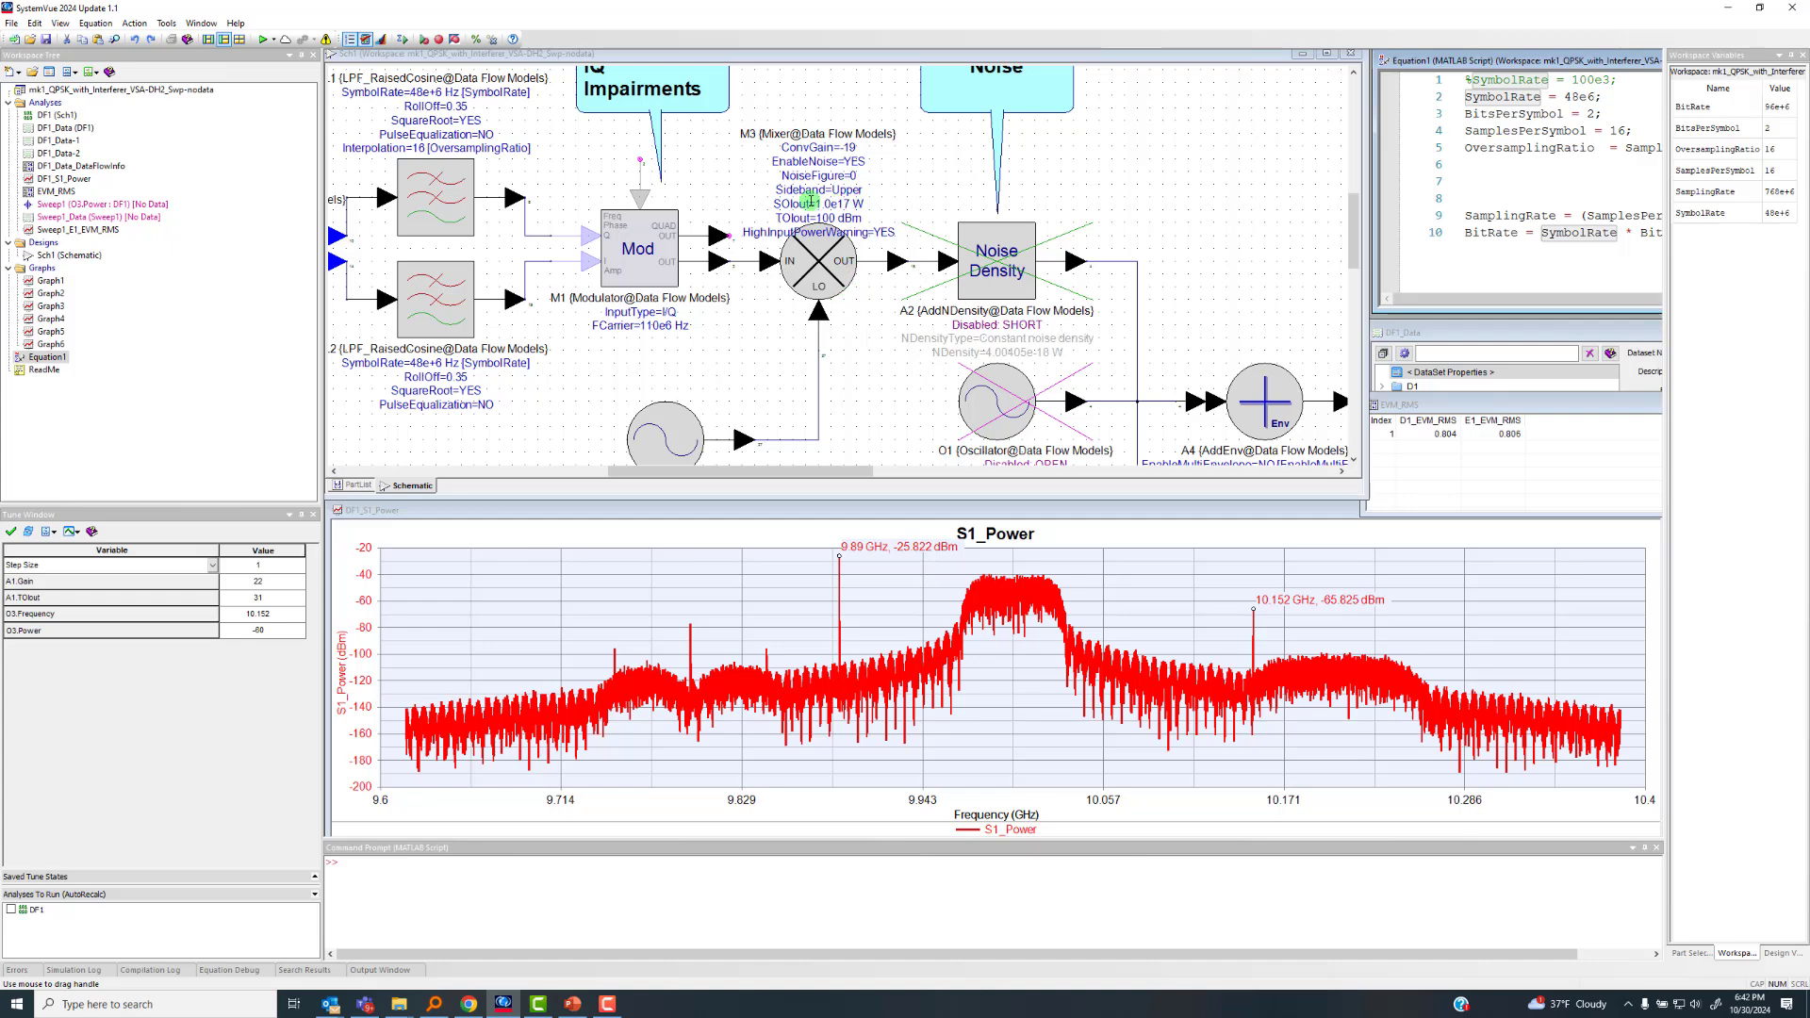
scroll(841, 335, down, 1)
scroll(831, 318, up, 2)
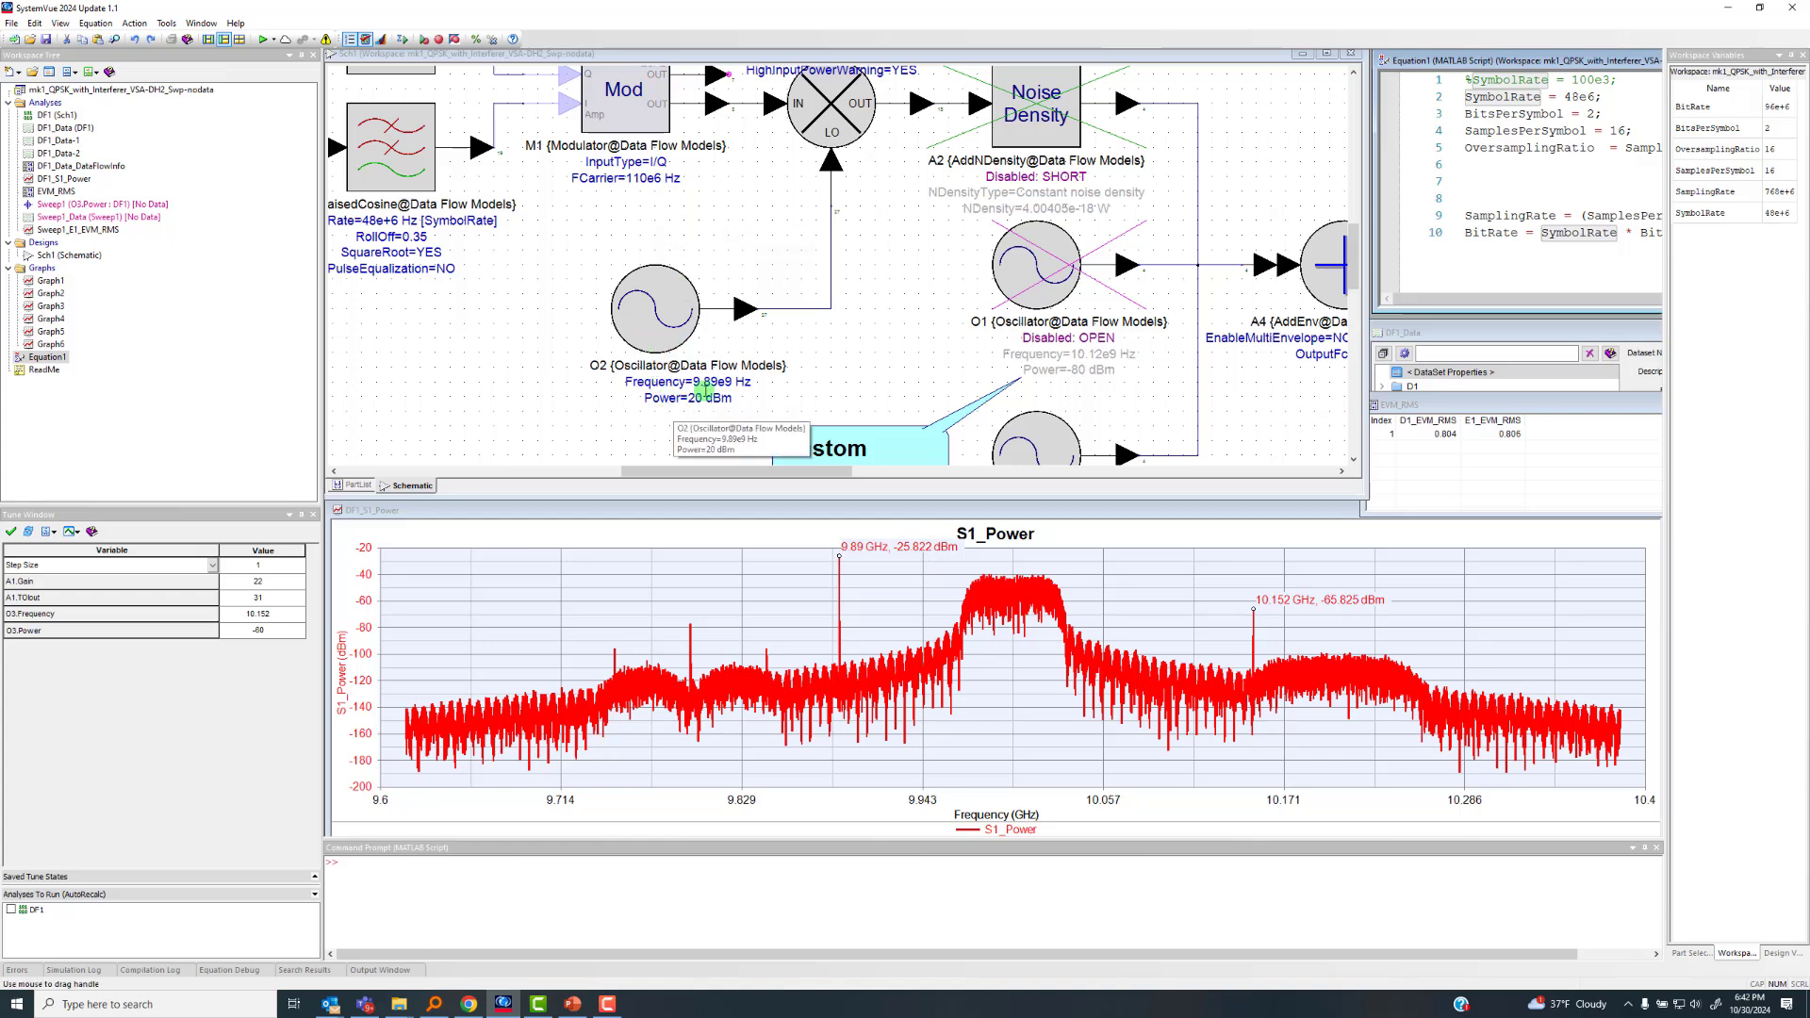
scroll(729, 401, up, 1)
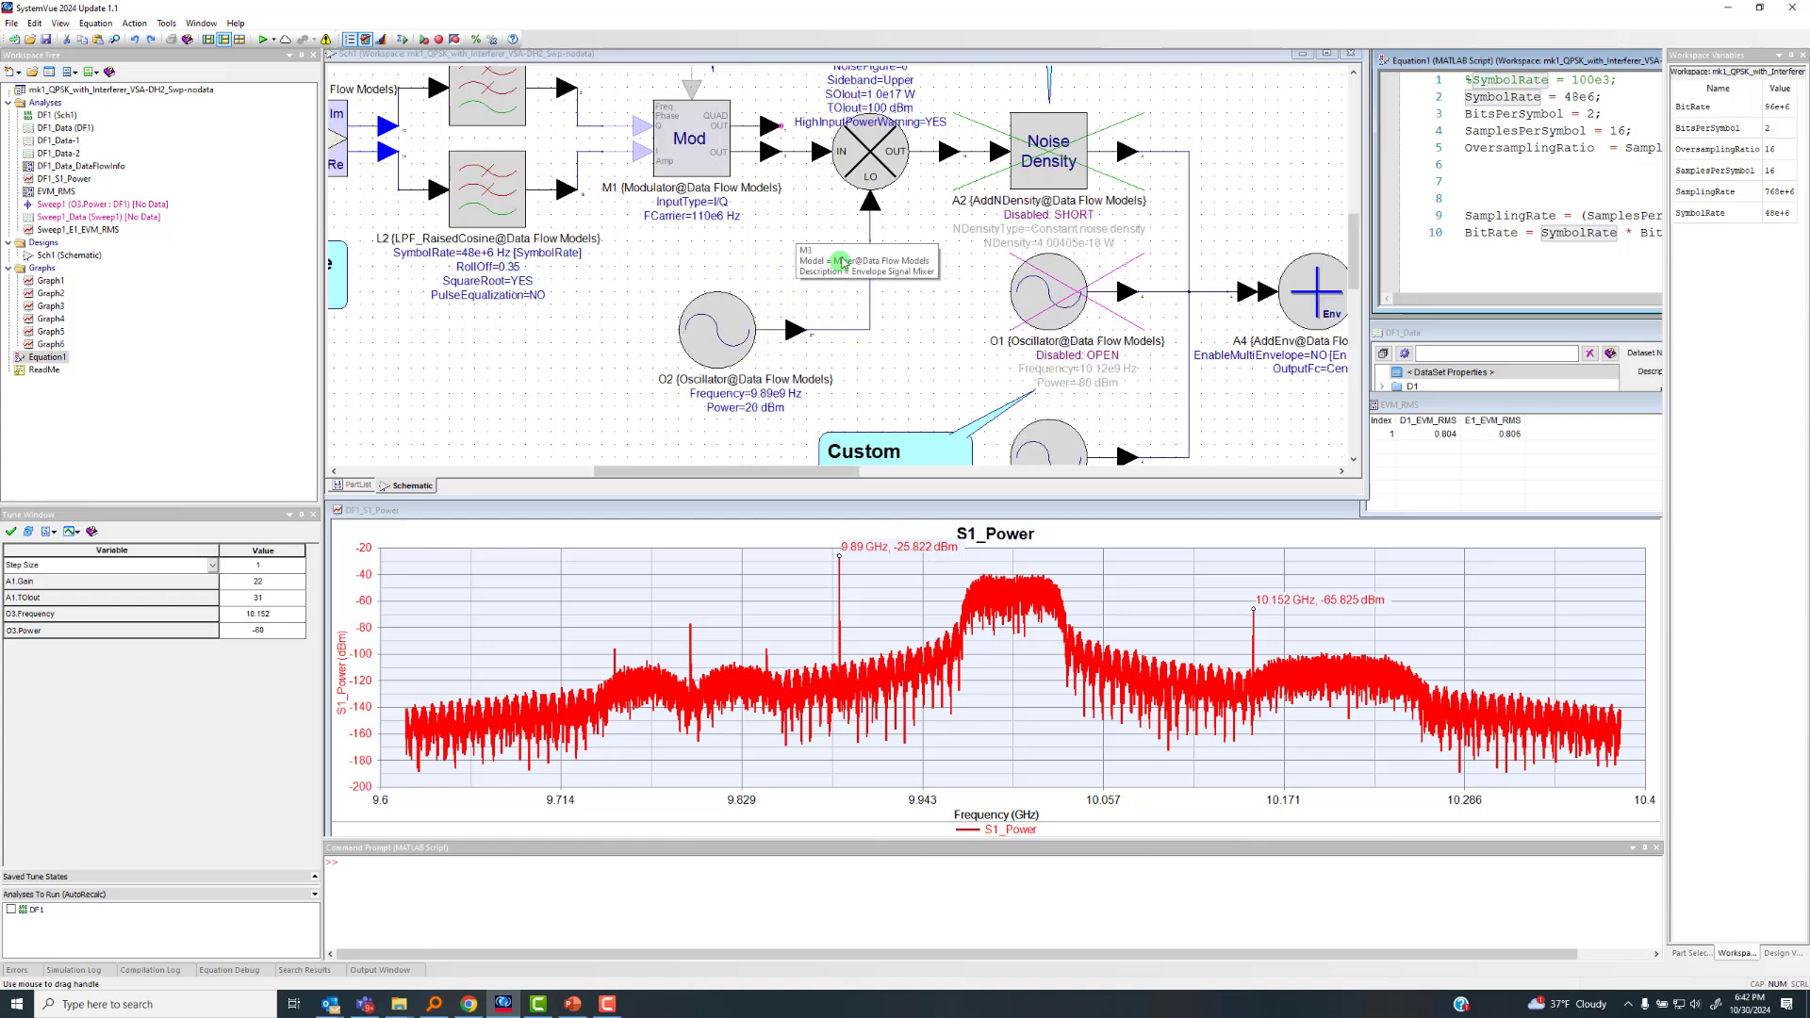
scroll(976, 305, up, 1)
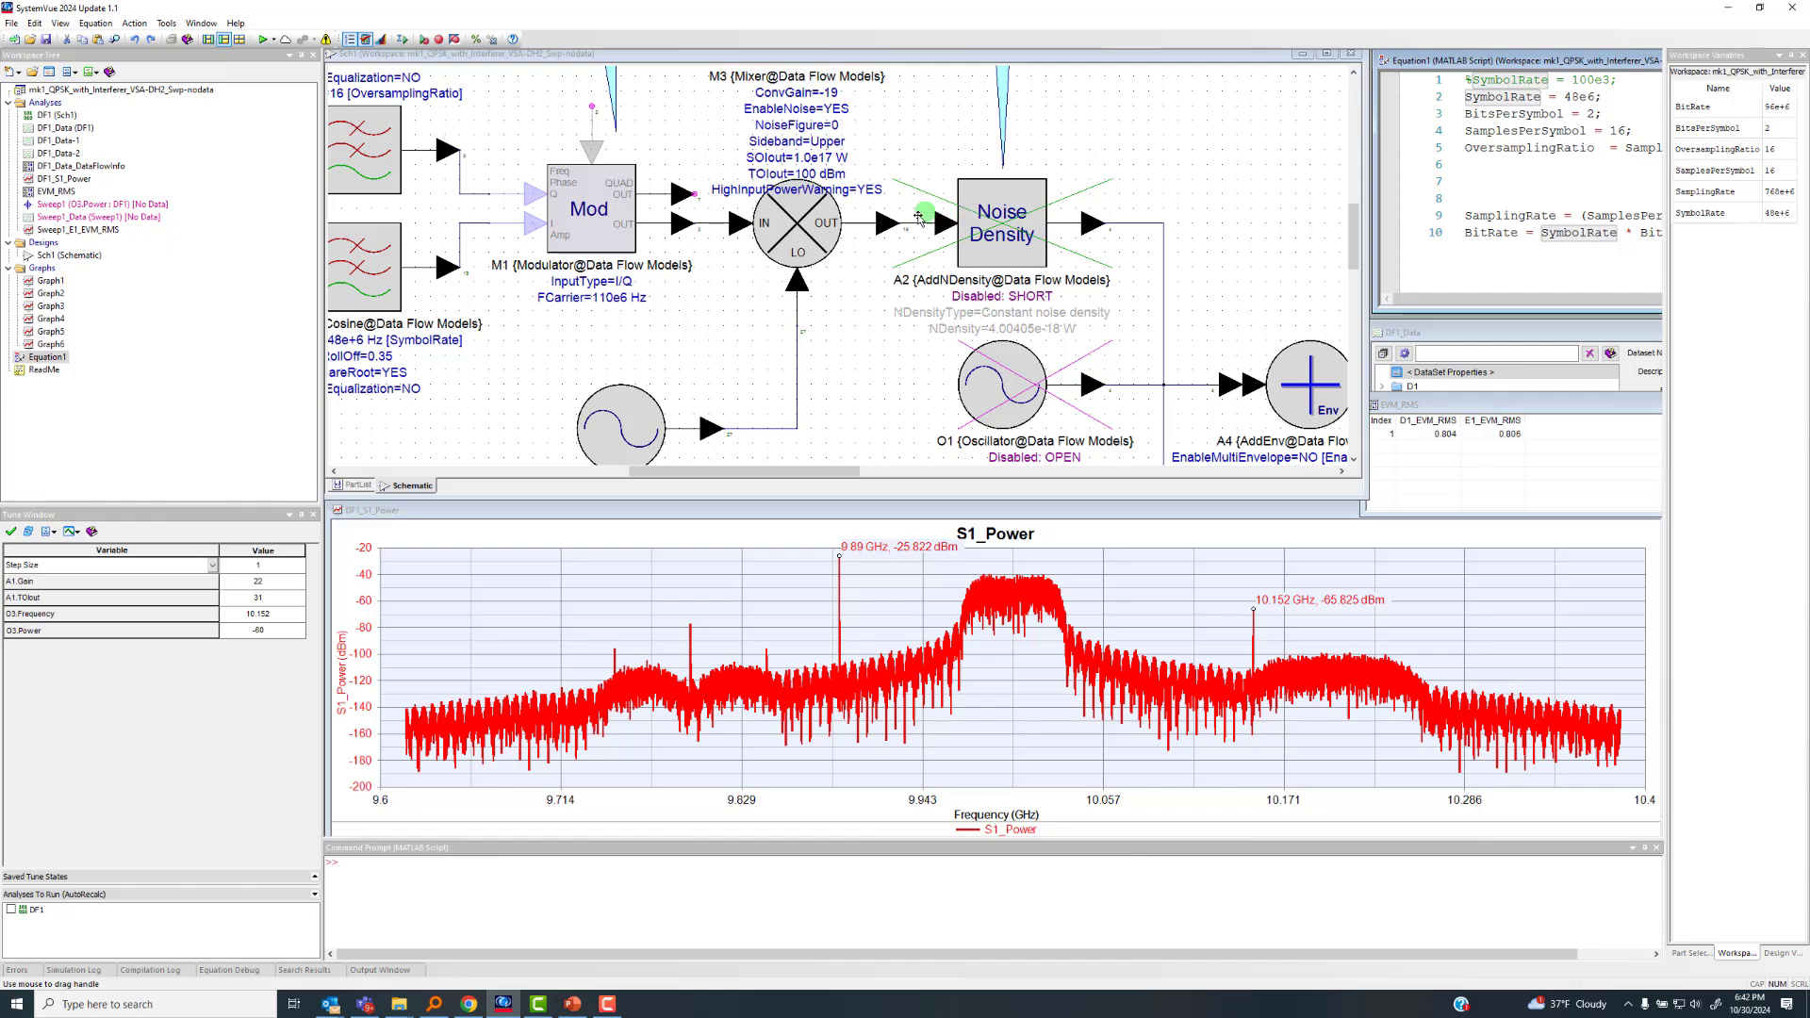
Inspect the properties of the custom interferer oscillator O3, including its frequency, power and sample rate, and close them without changes
scroll(846, 245, down, 1)
drag(1009, 353, 944, 285)
scroll(1060, 453, down, 2)
scroll(813, 318, up, 3)
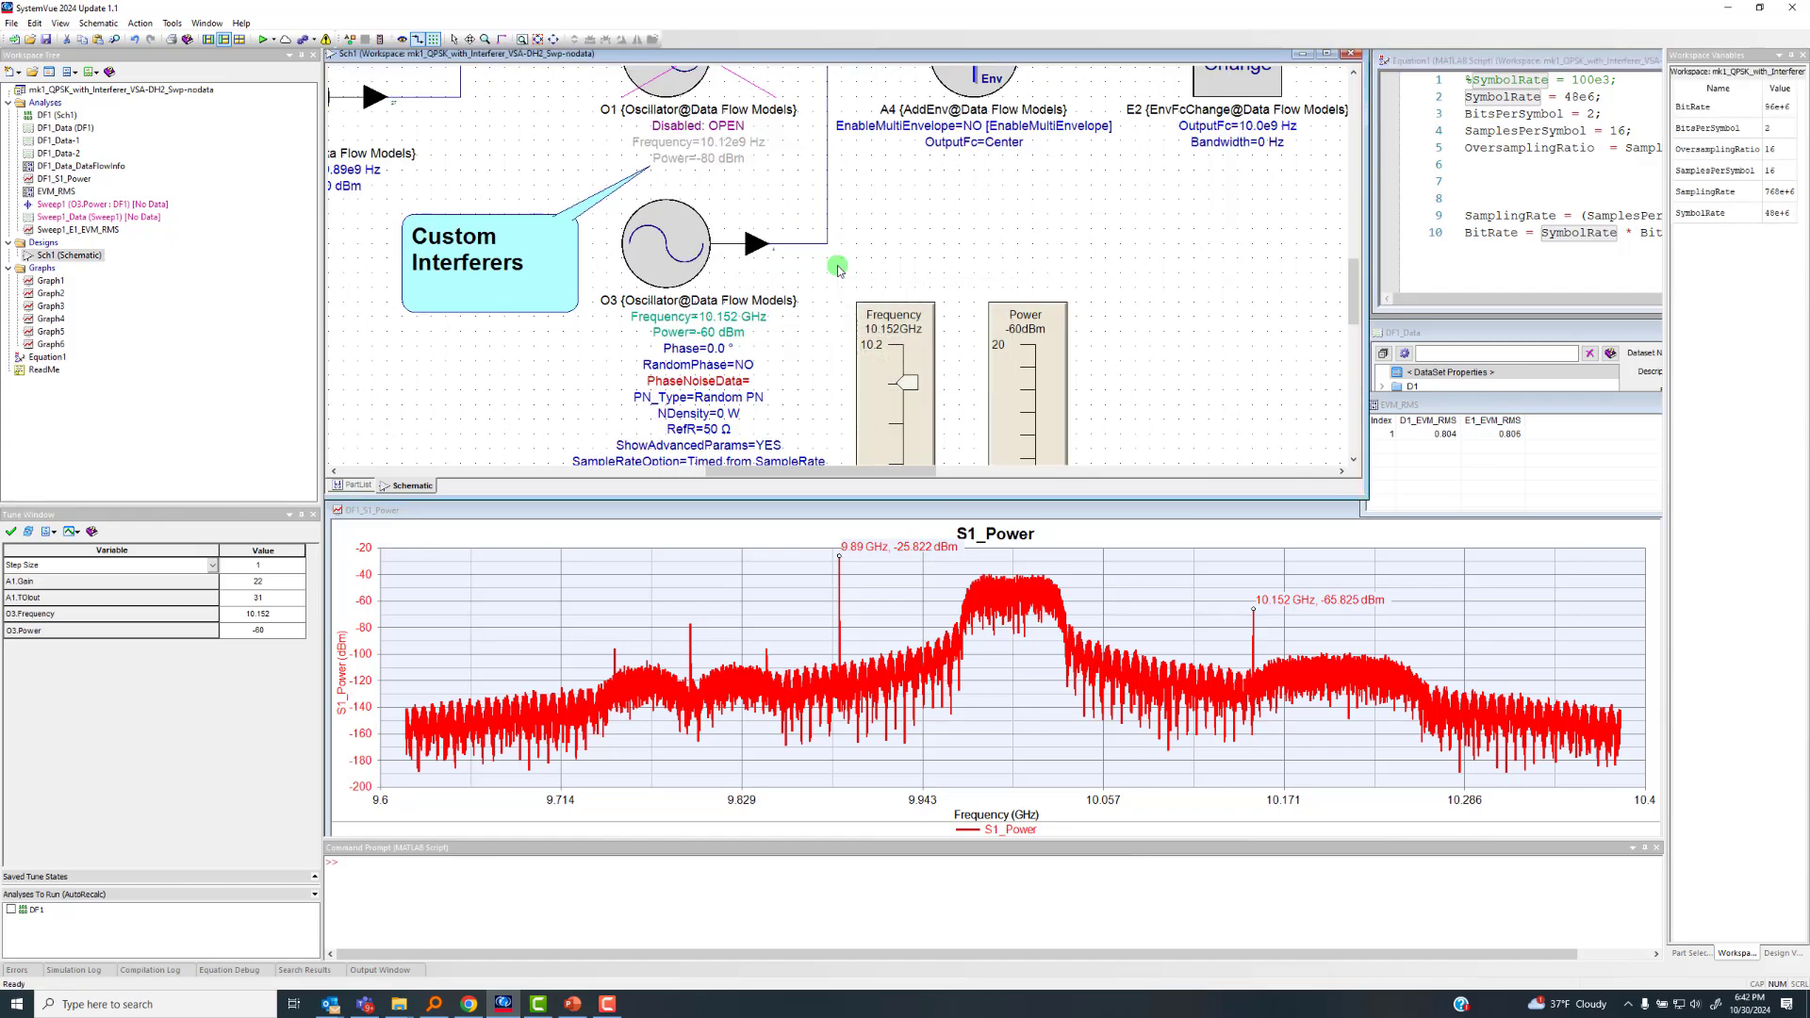
scroll(838, 267, down, 2)
scroll(838, 263, up, 1)
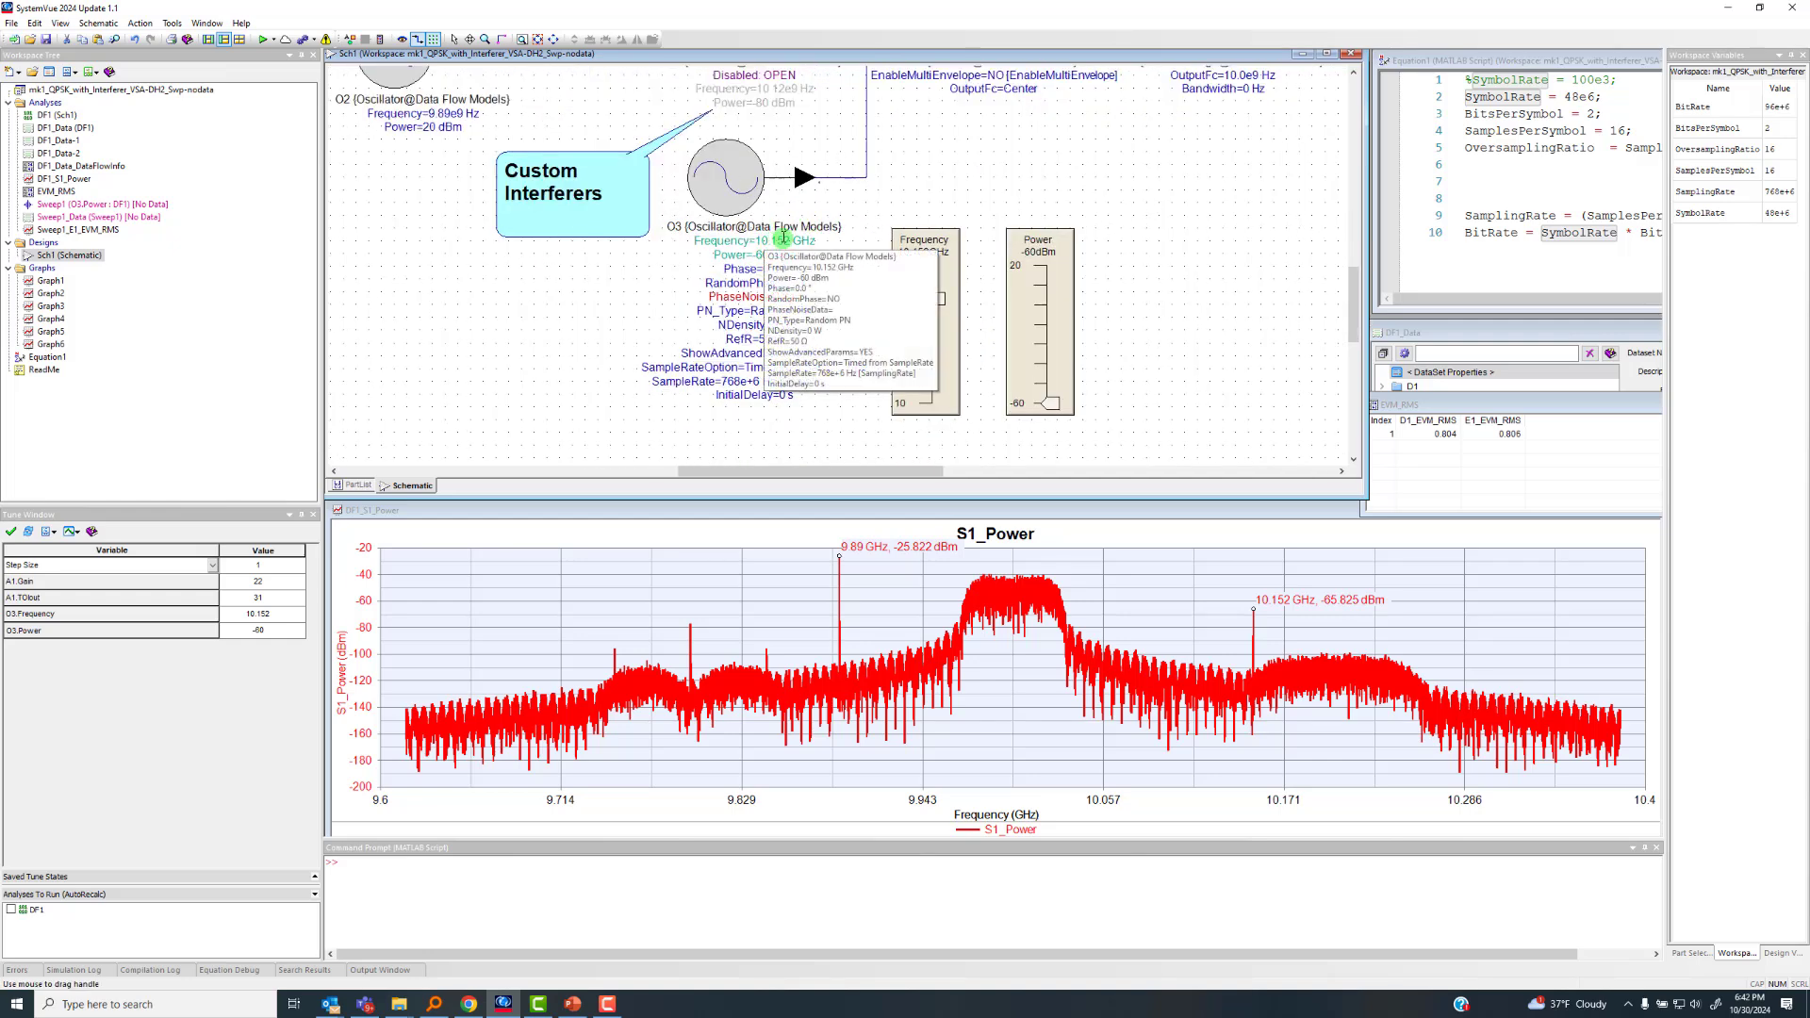
double_click(725, 192)
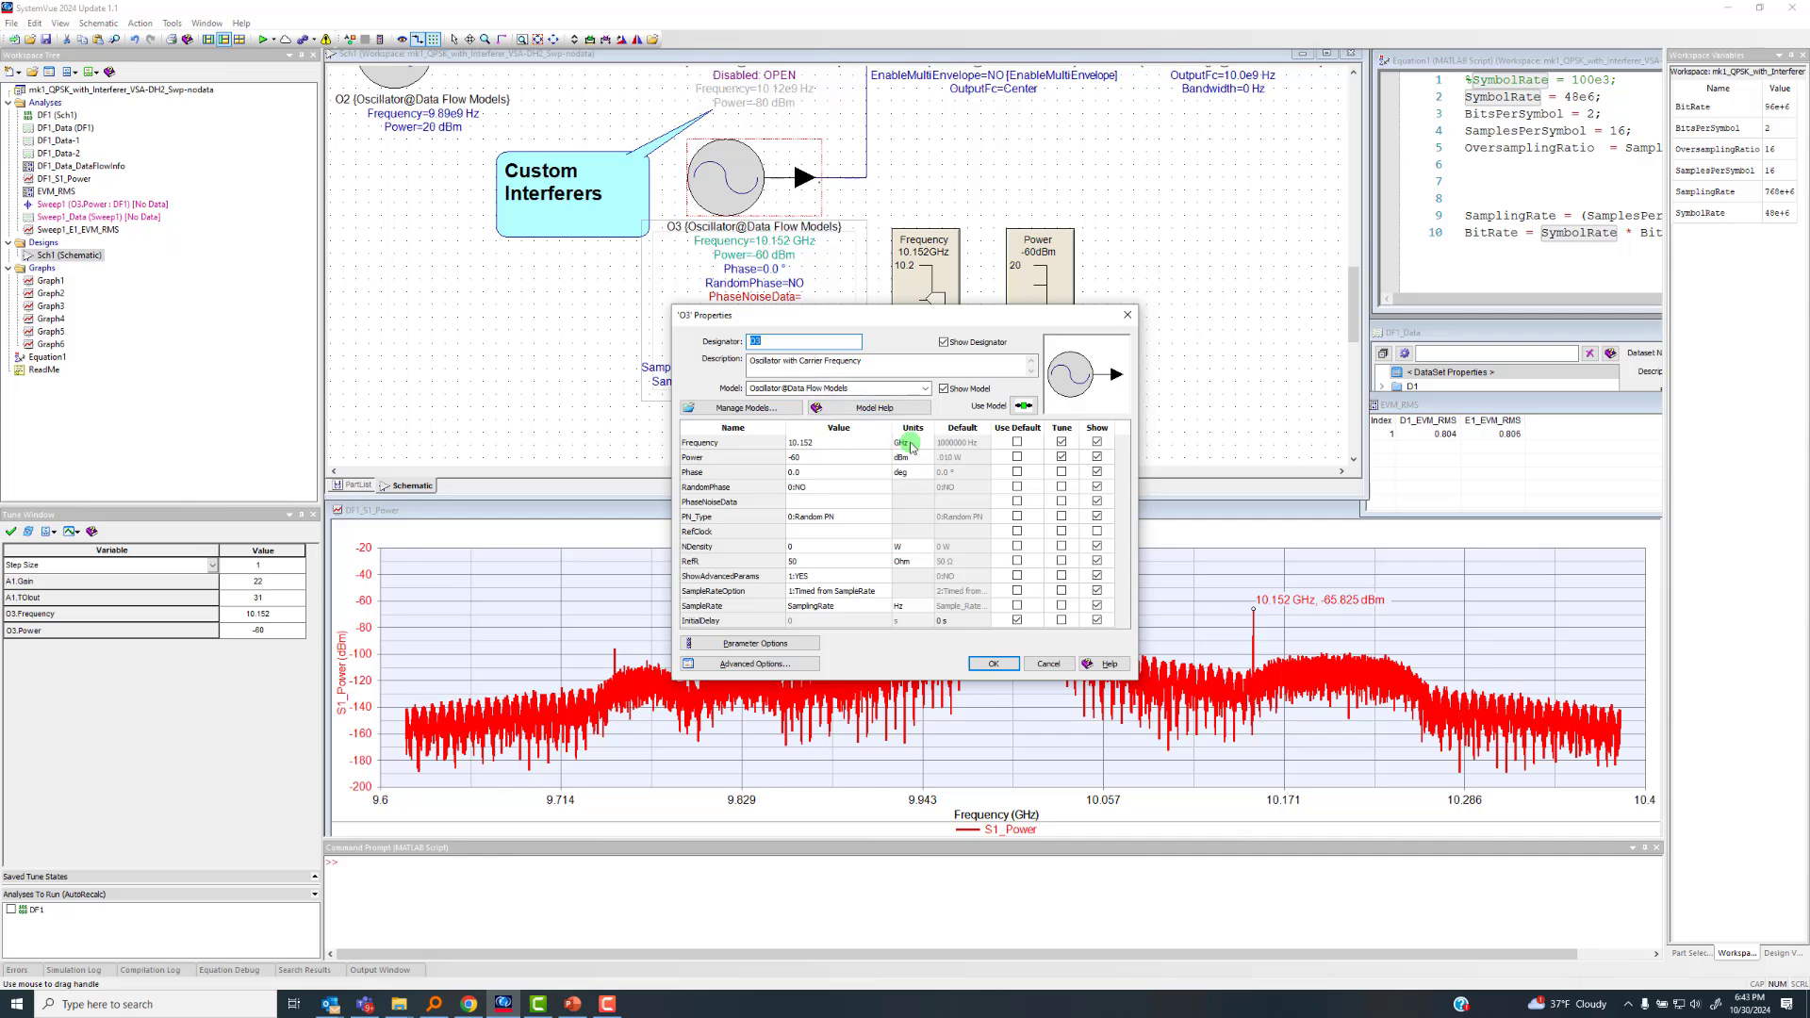
drag(981, 315, 990, 387)
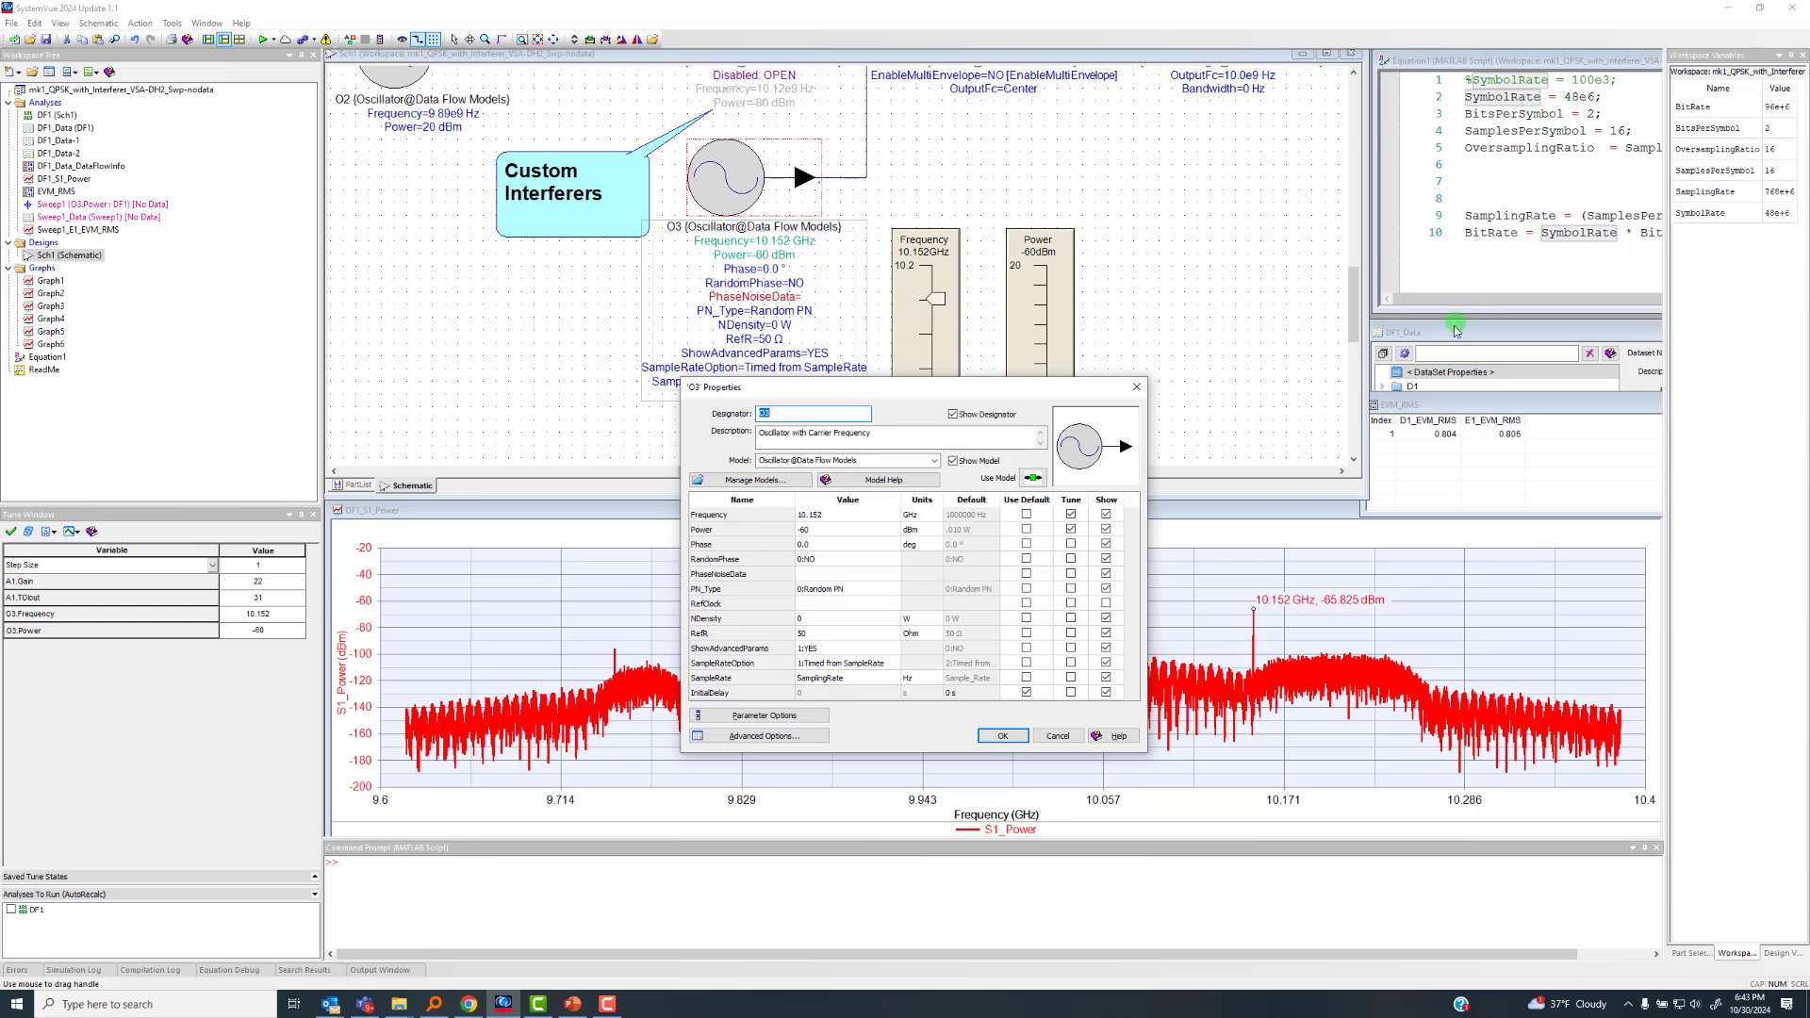
click(547, 891)
click(1055, 737)
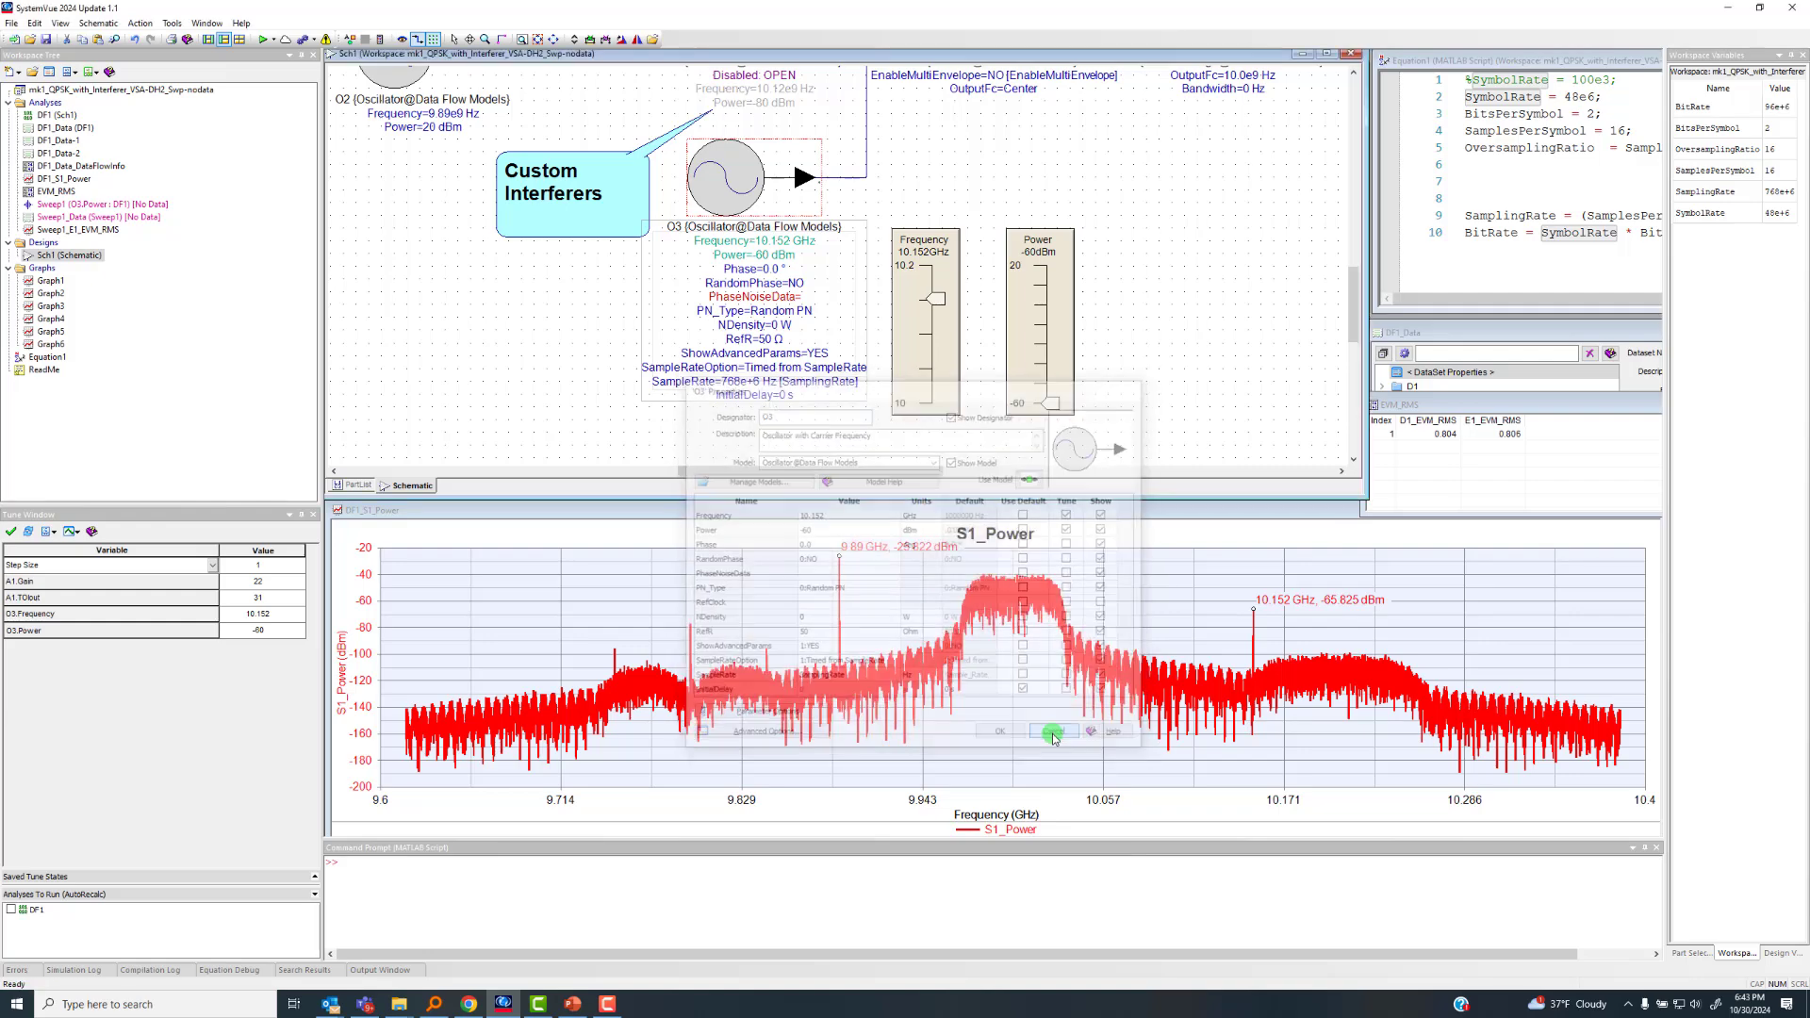
Examine how envelope adder A4 combines the modulated signal with the interferer branches
scroll(895, 224, down, 1)
scroll(863, 261, down, 1)
scroll(830, 261, up, 3)
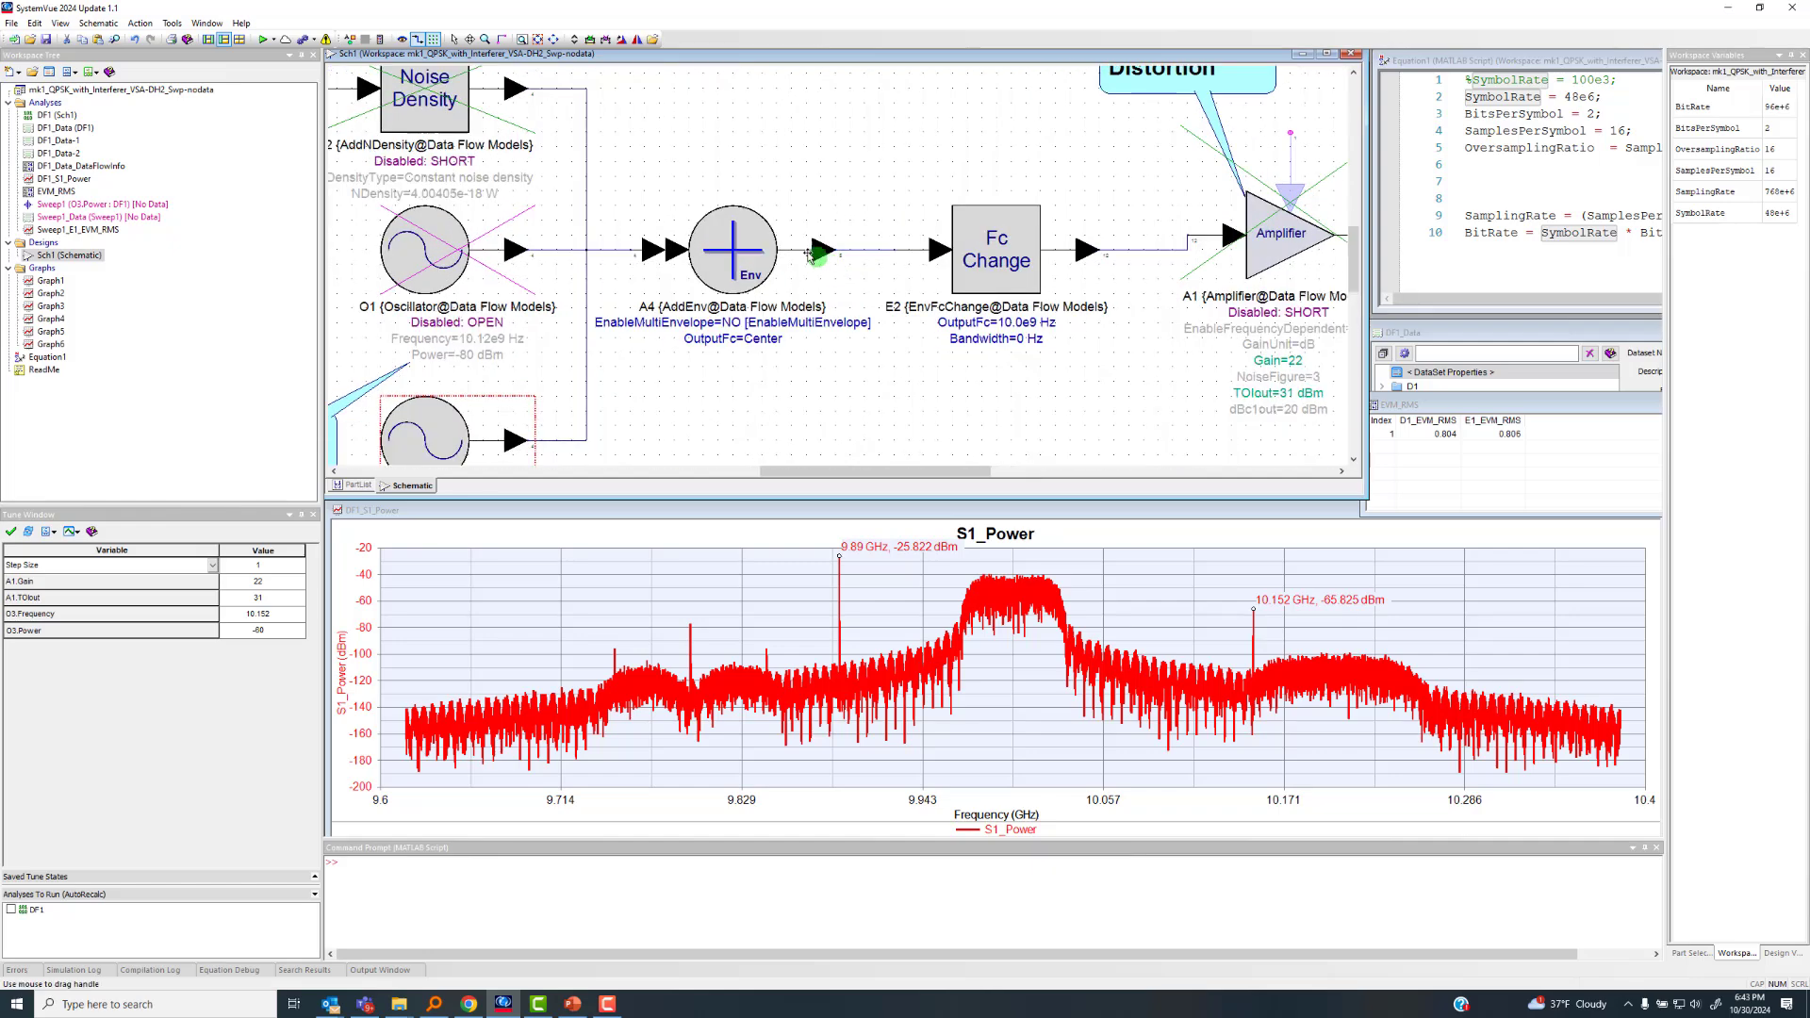
scroll(818, 261, up, 1)
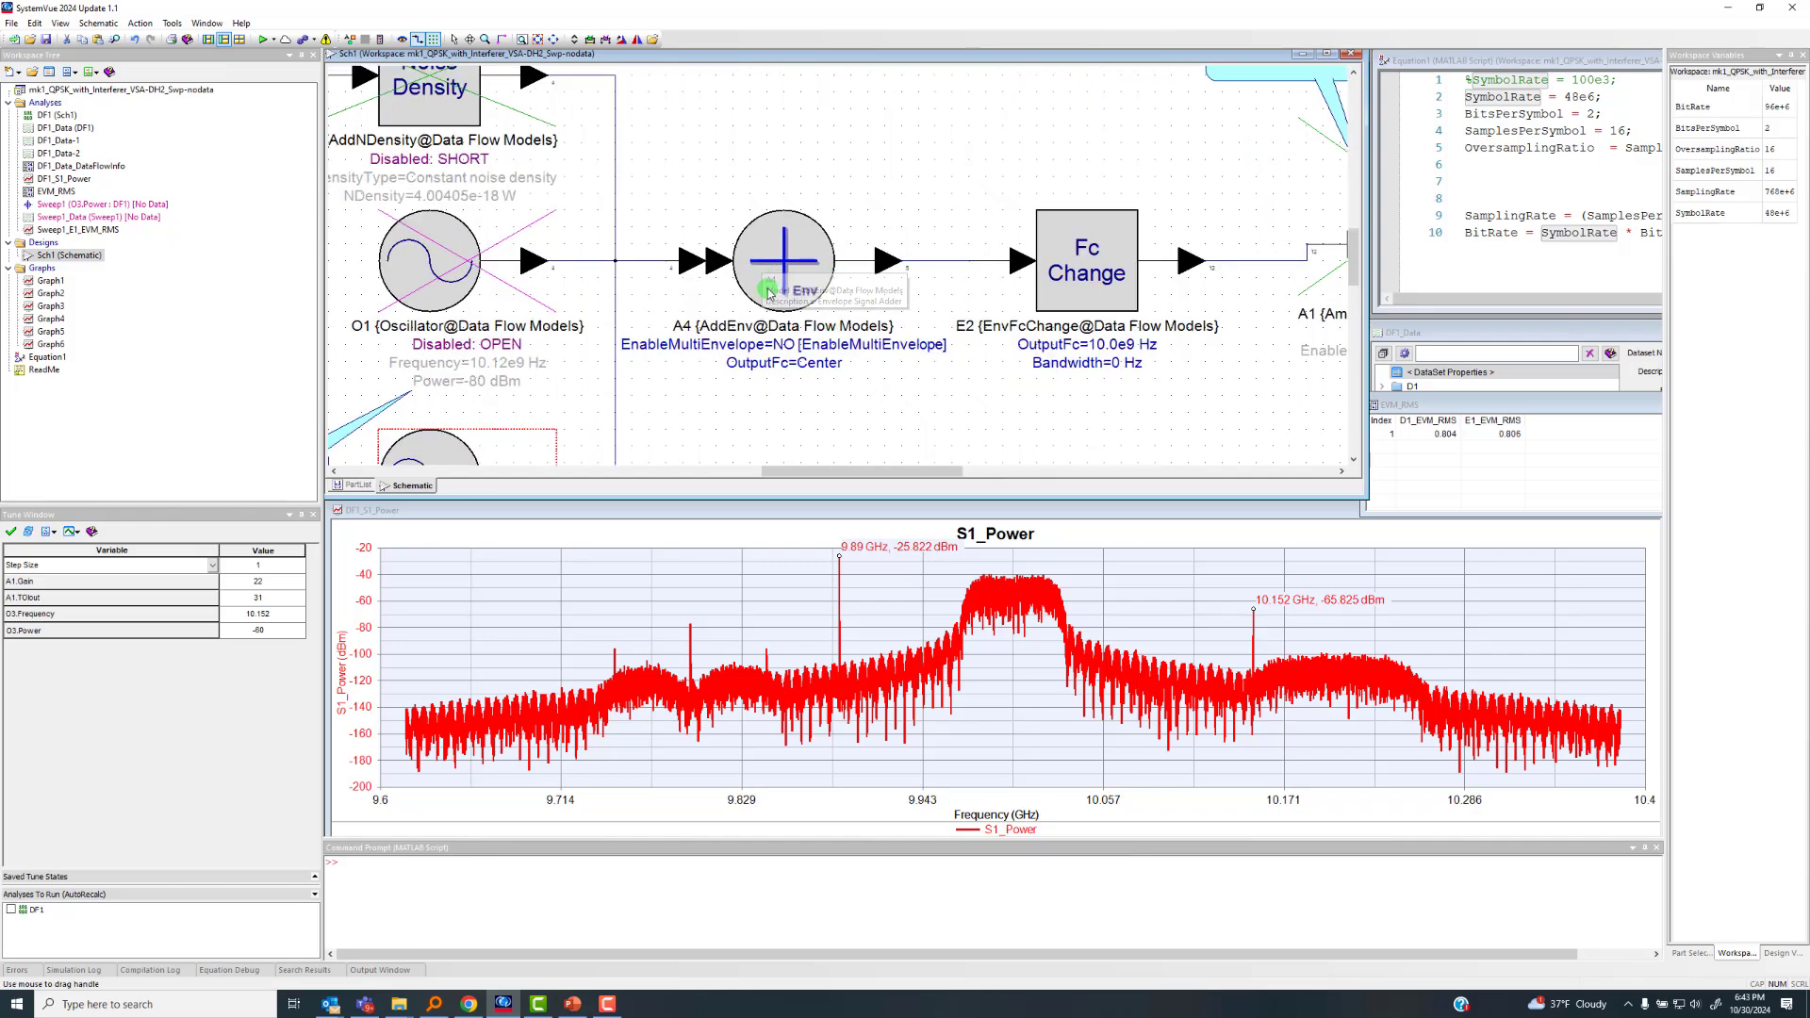
scroll(834, 265, down, 2)
scroll(839, 268, down, 2)
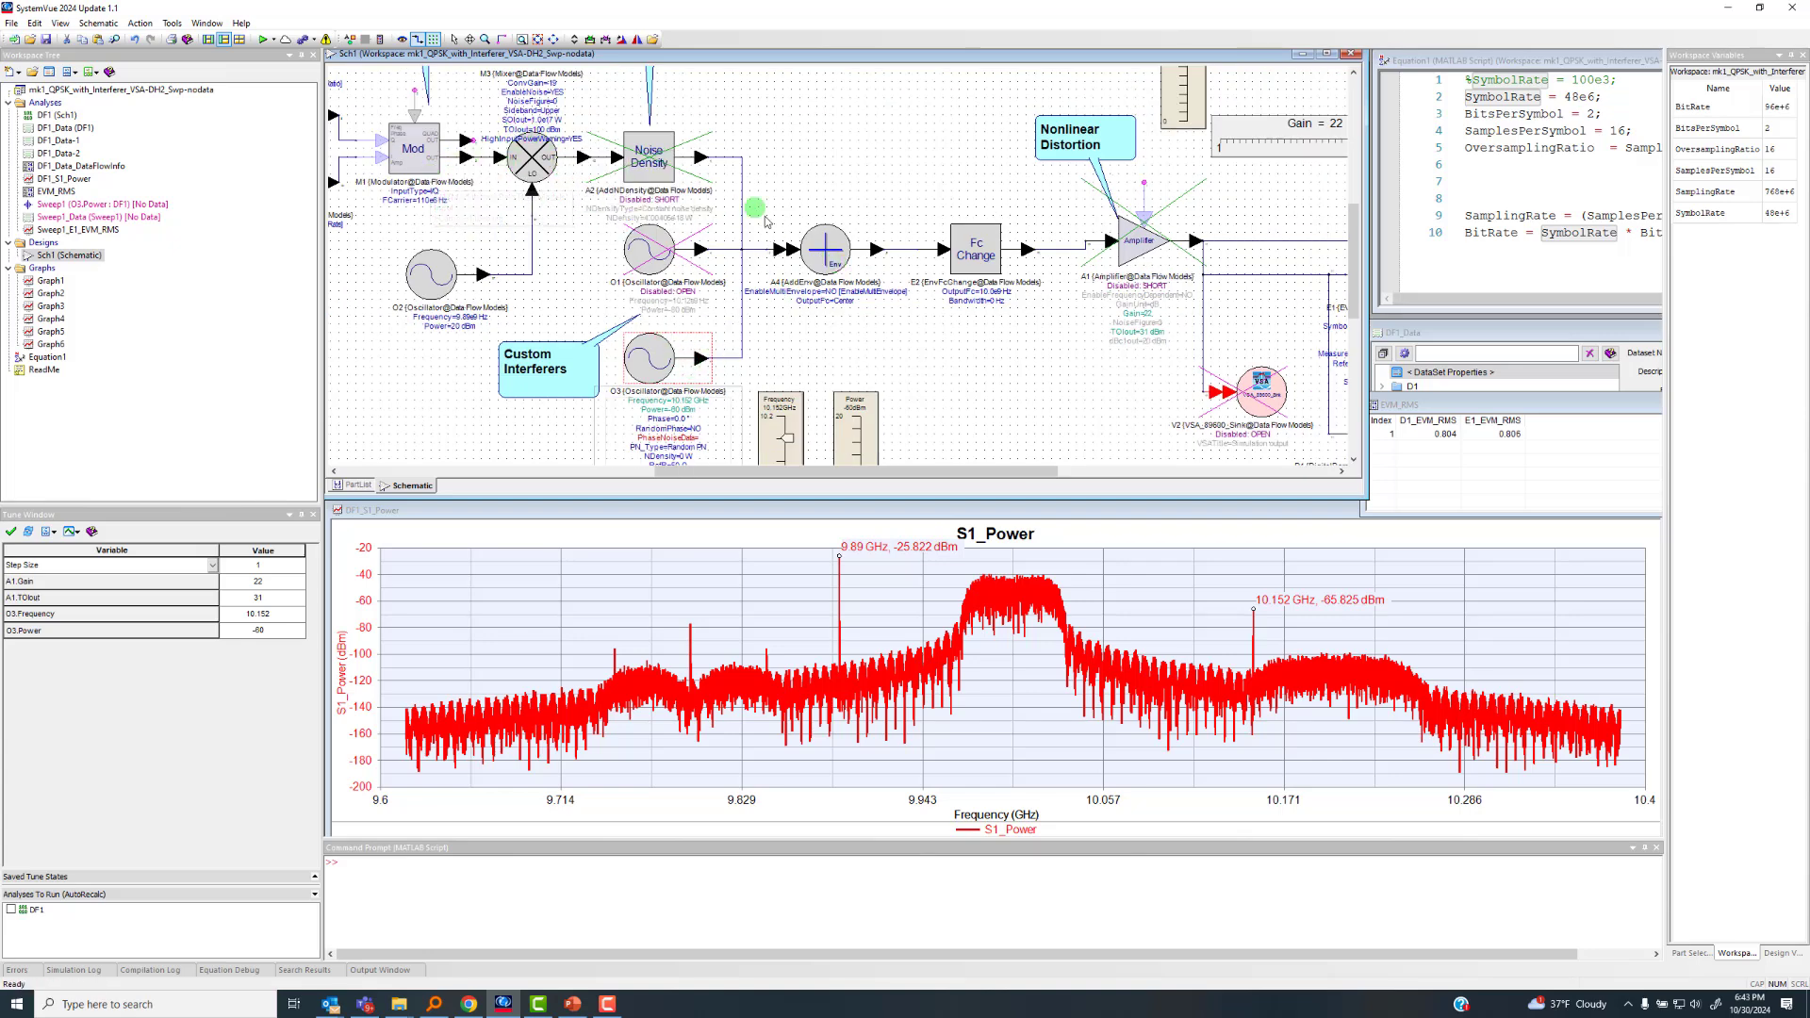
Examine the output frequency and bandwidth parameters of the Fc Change block E2
scroll(974, 285, up, 2)
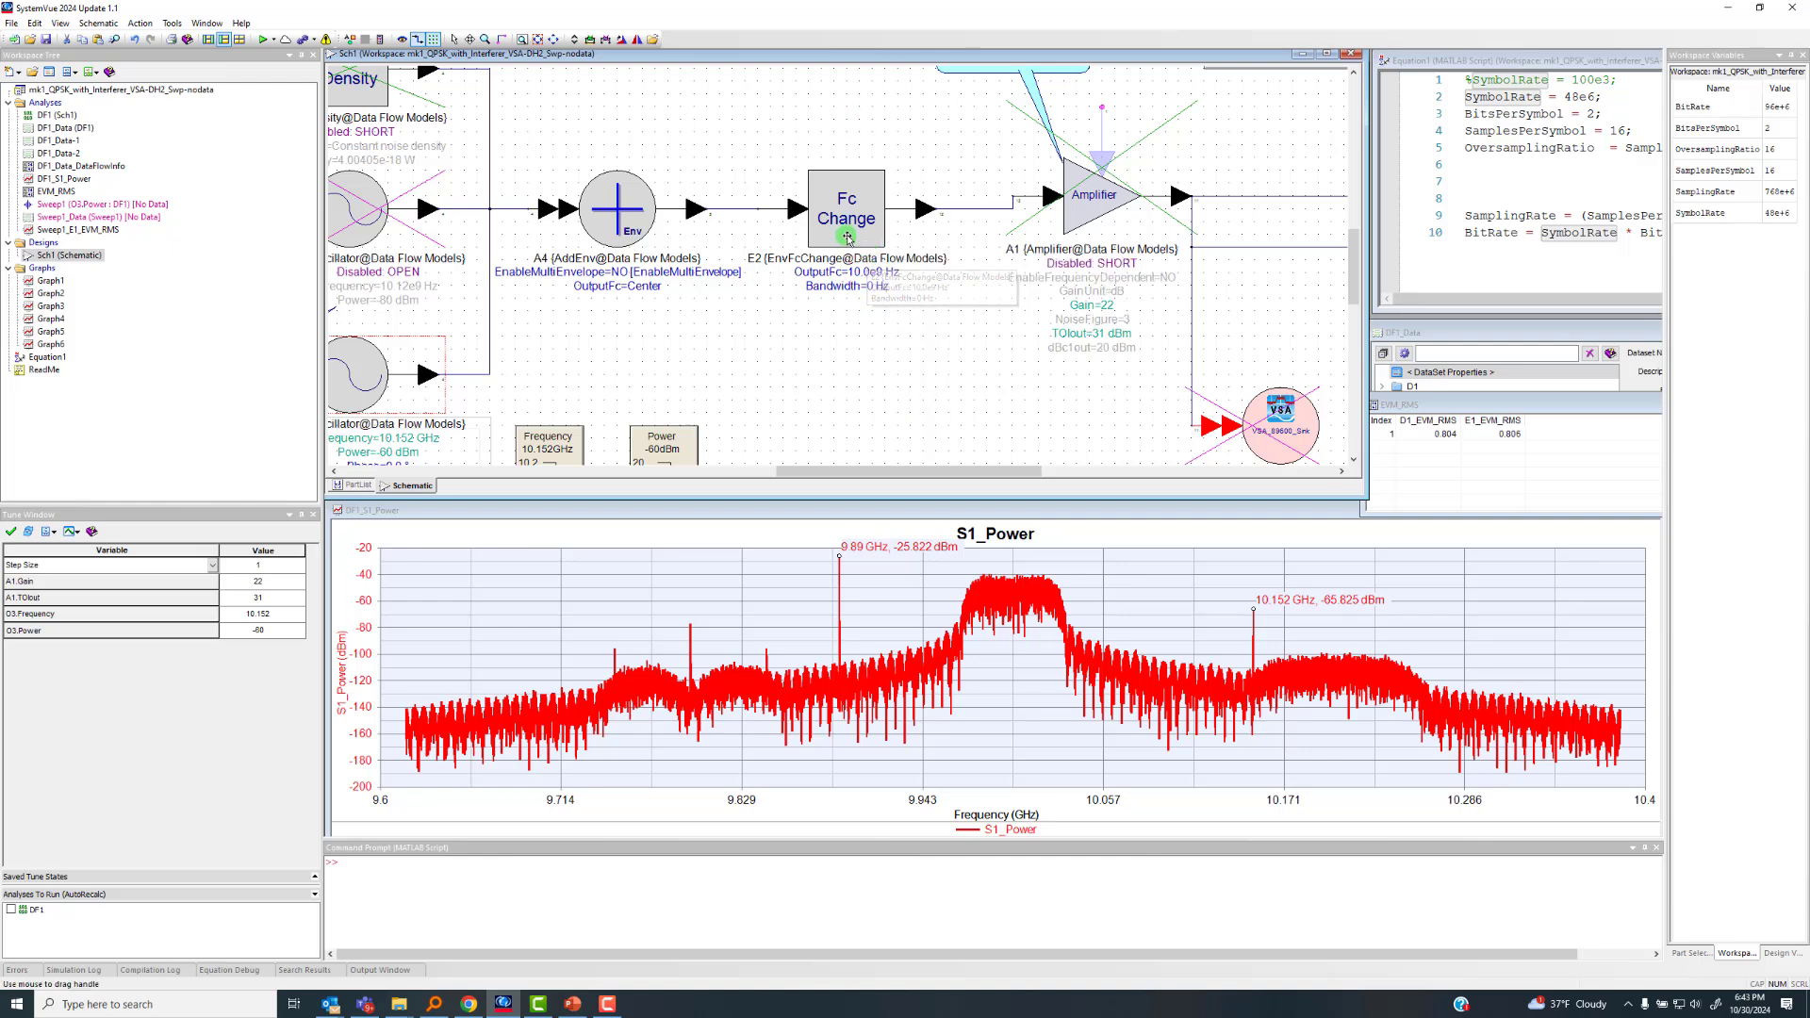
scroll(920, 322, up, 2)
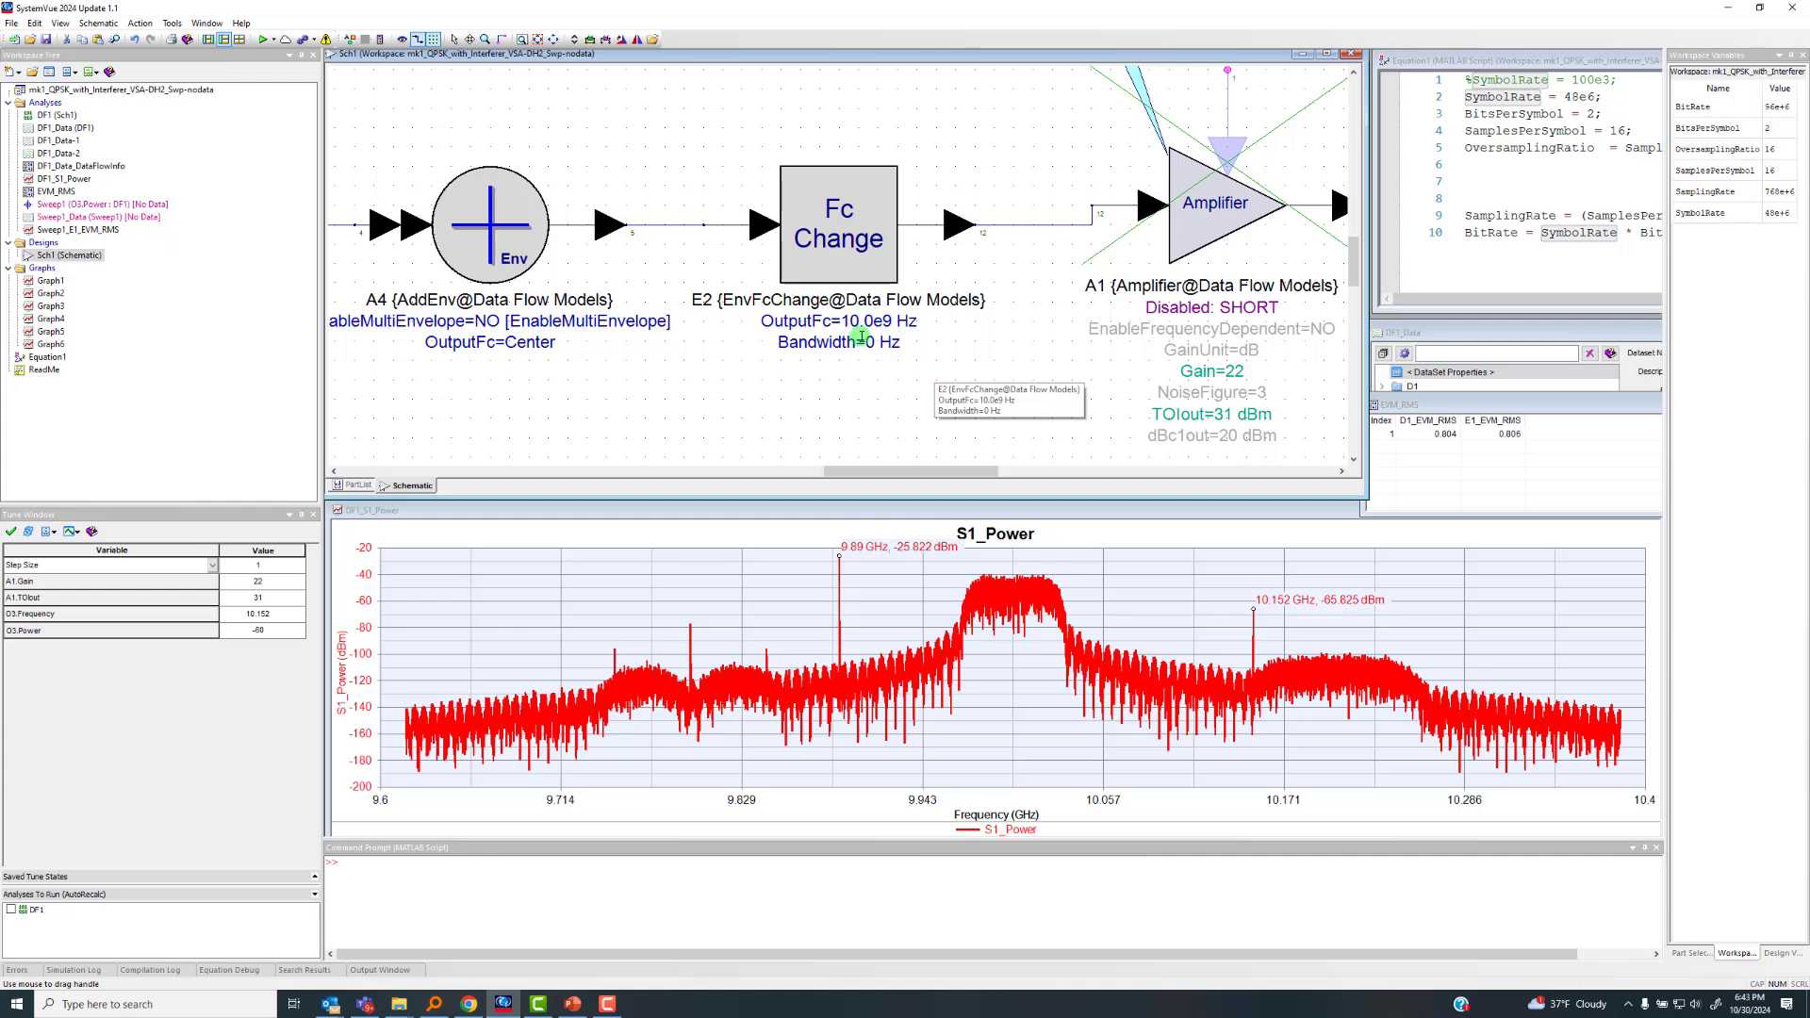
scroll(861, 336, down, 2)
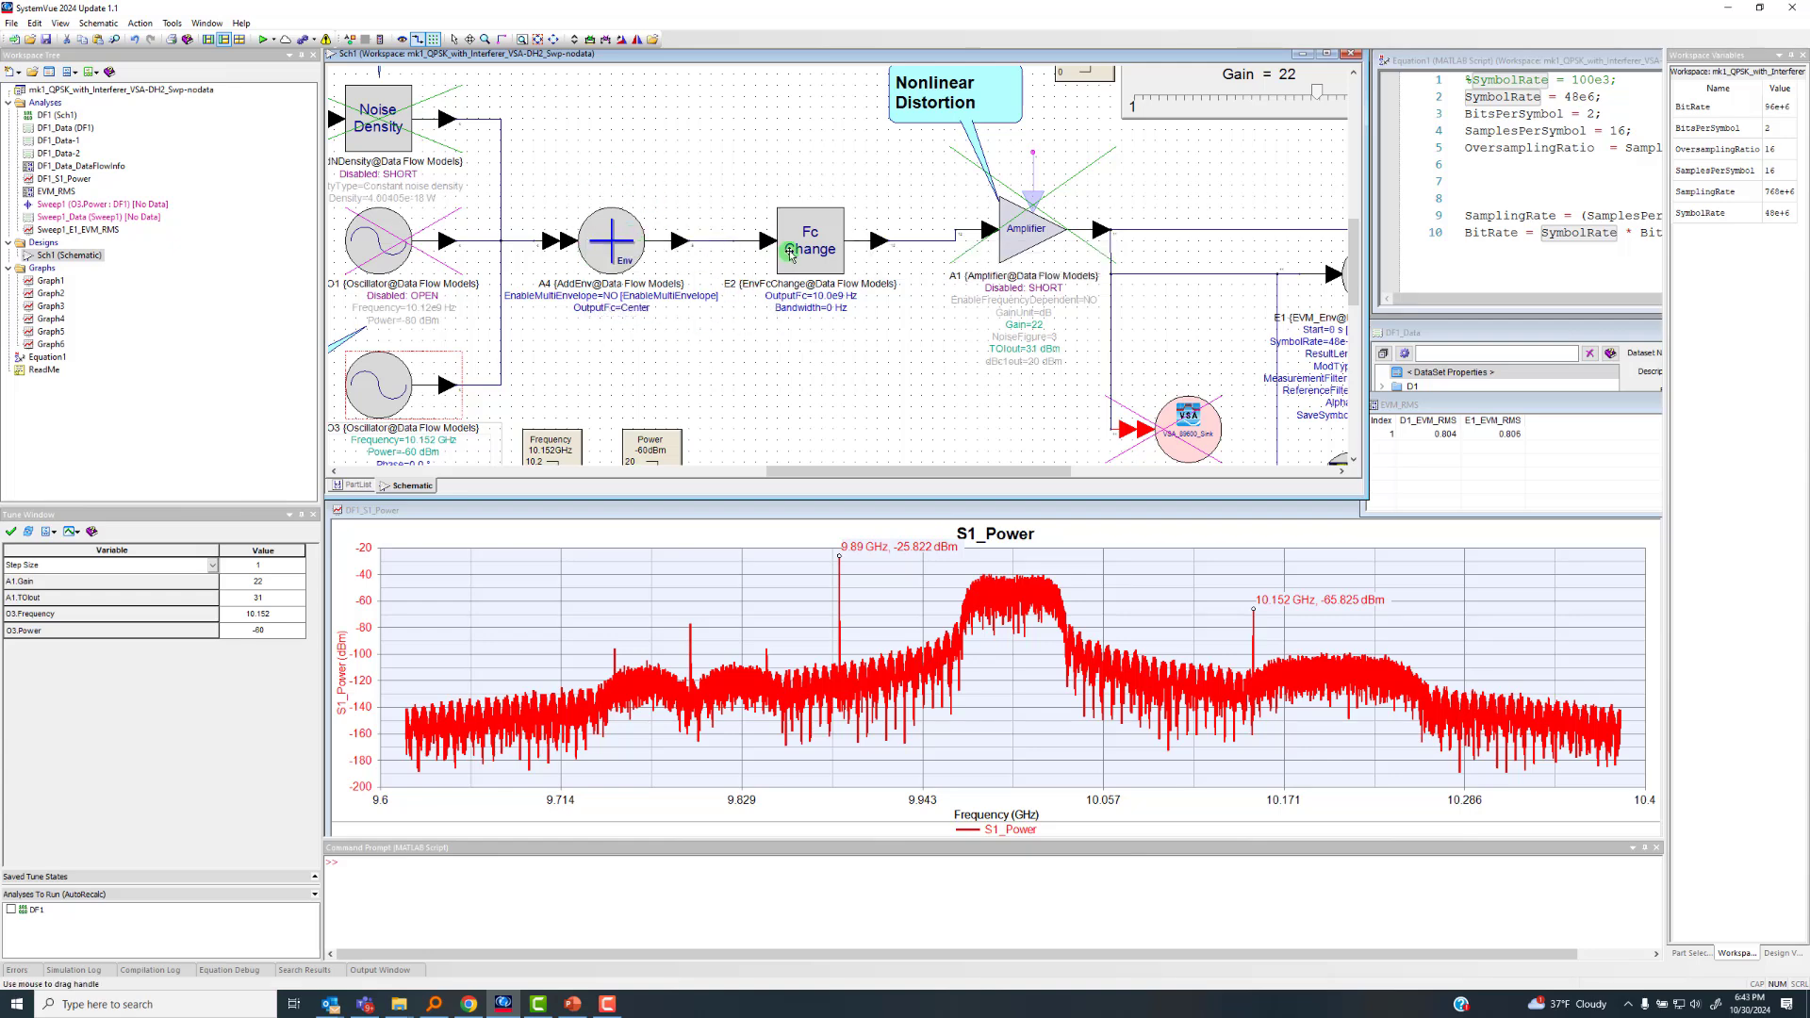
scroll(810, 270, down, 2)
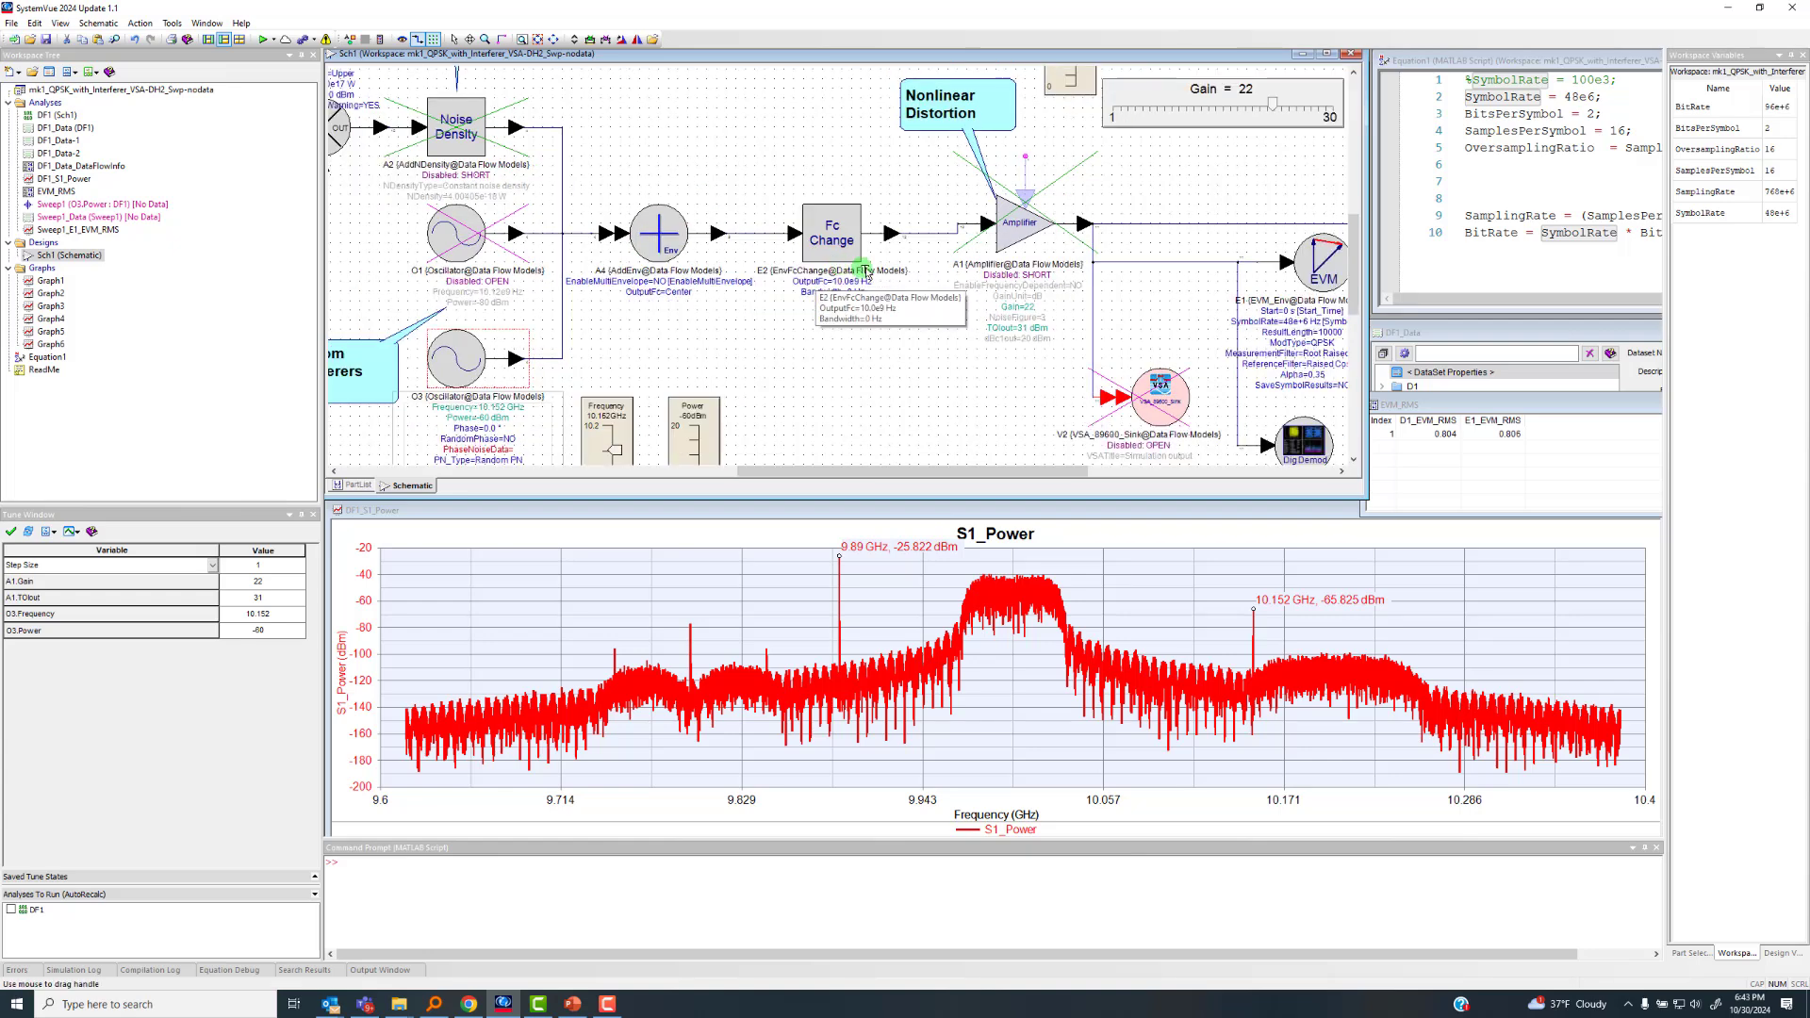
Examine the measurement sinks after the amplifier: spectrum analyzer S1, EVM sink E1, VSA sink V2 and digital demodulator D1
scroll(1022, 283, down, 1)
scroll(891, 285, up, 2)
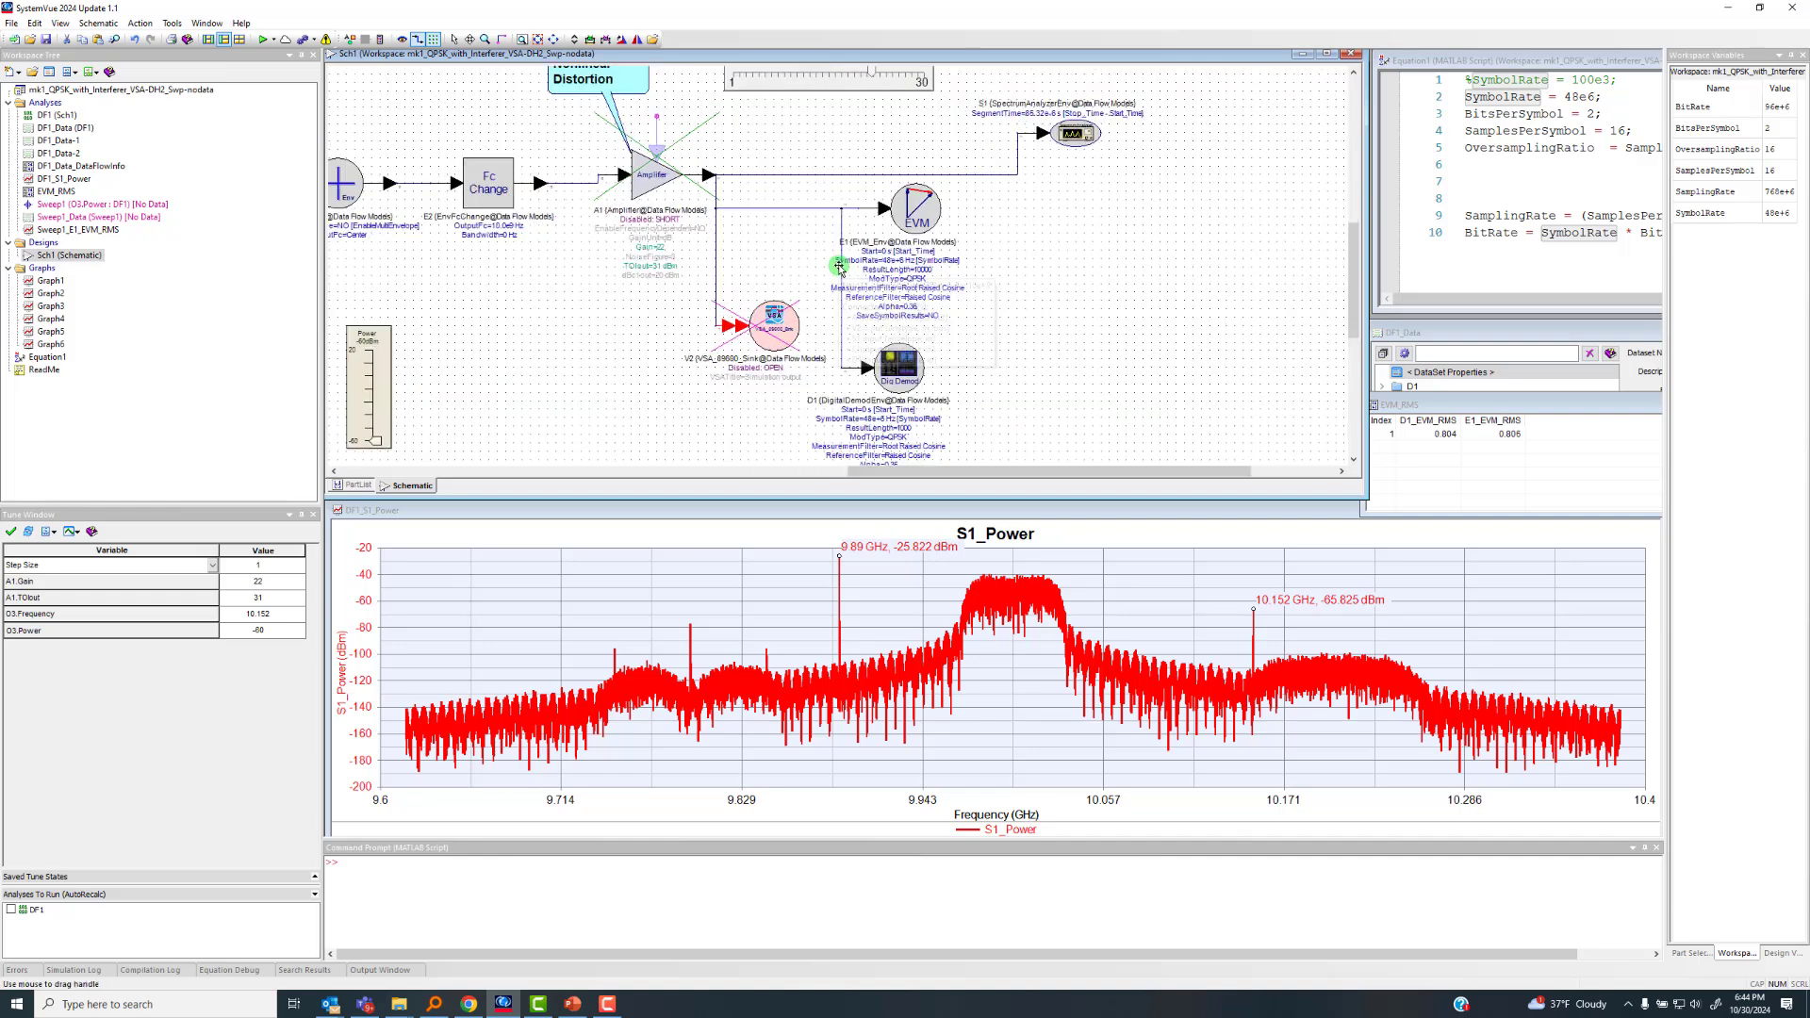
scroll(970, 262, up, 3)
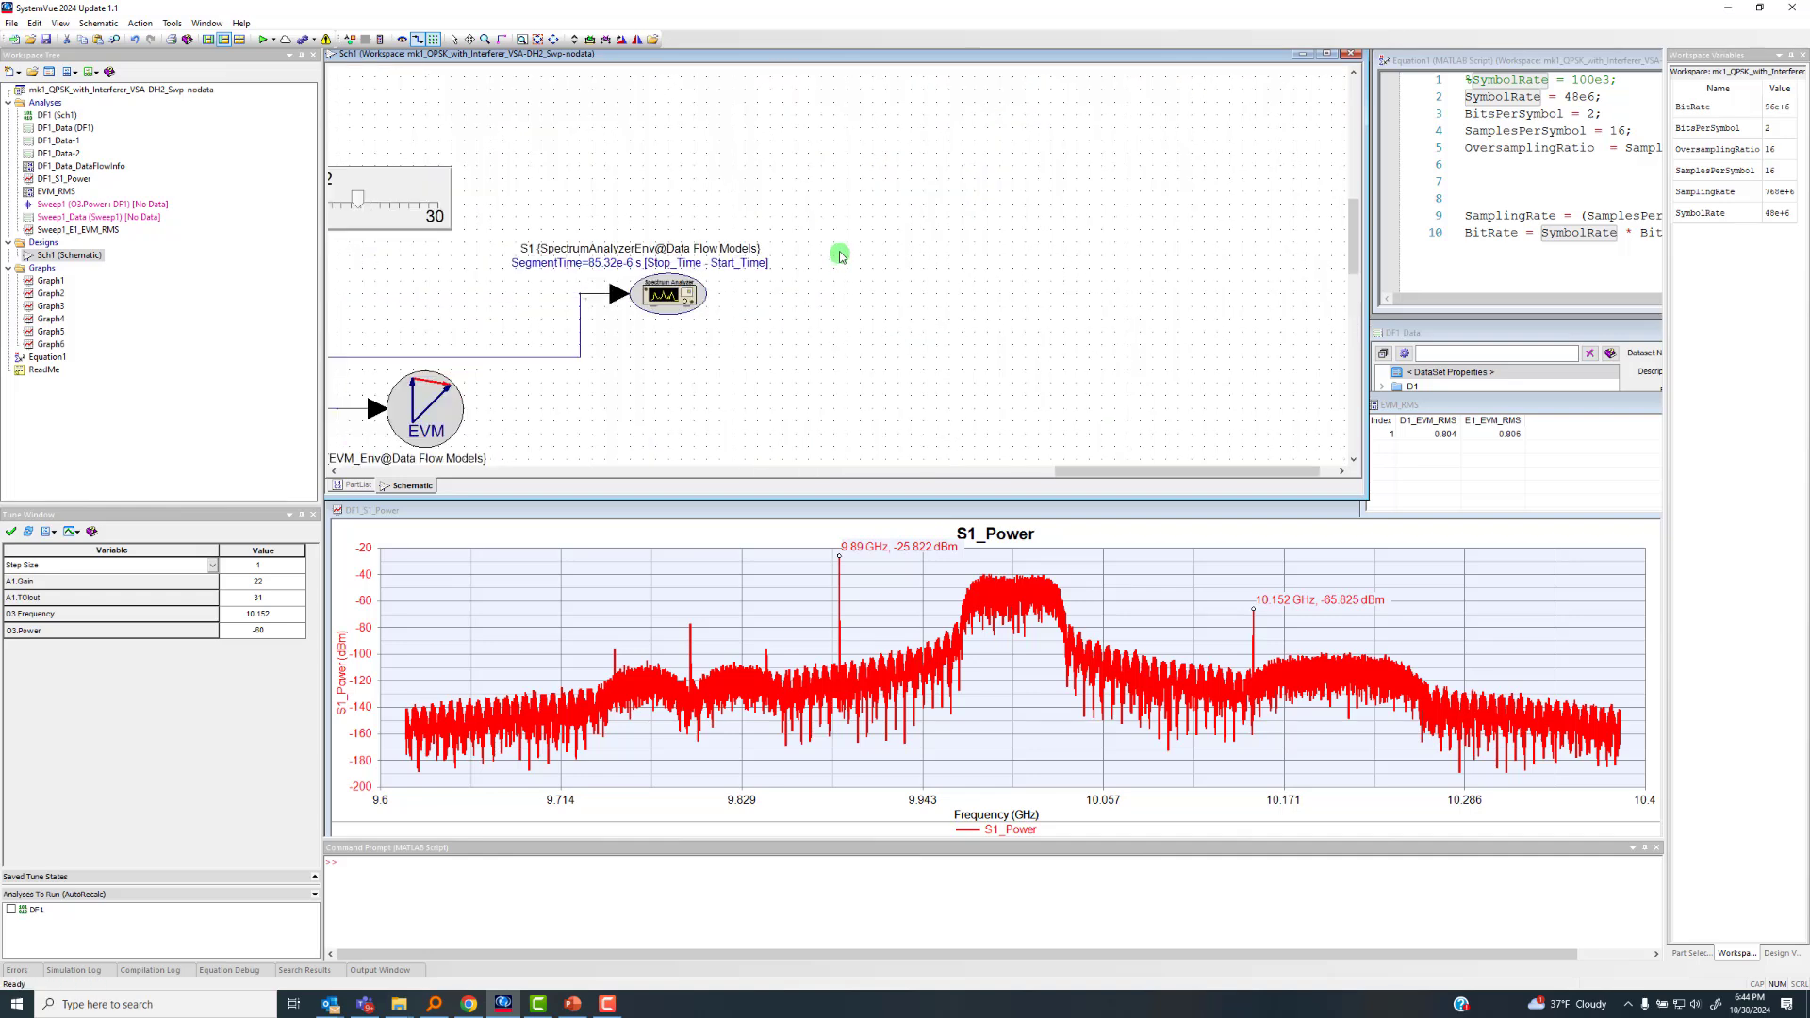
scroll(674, 285, down, 2)
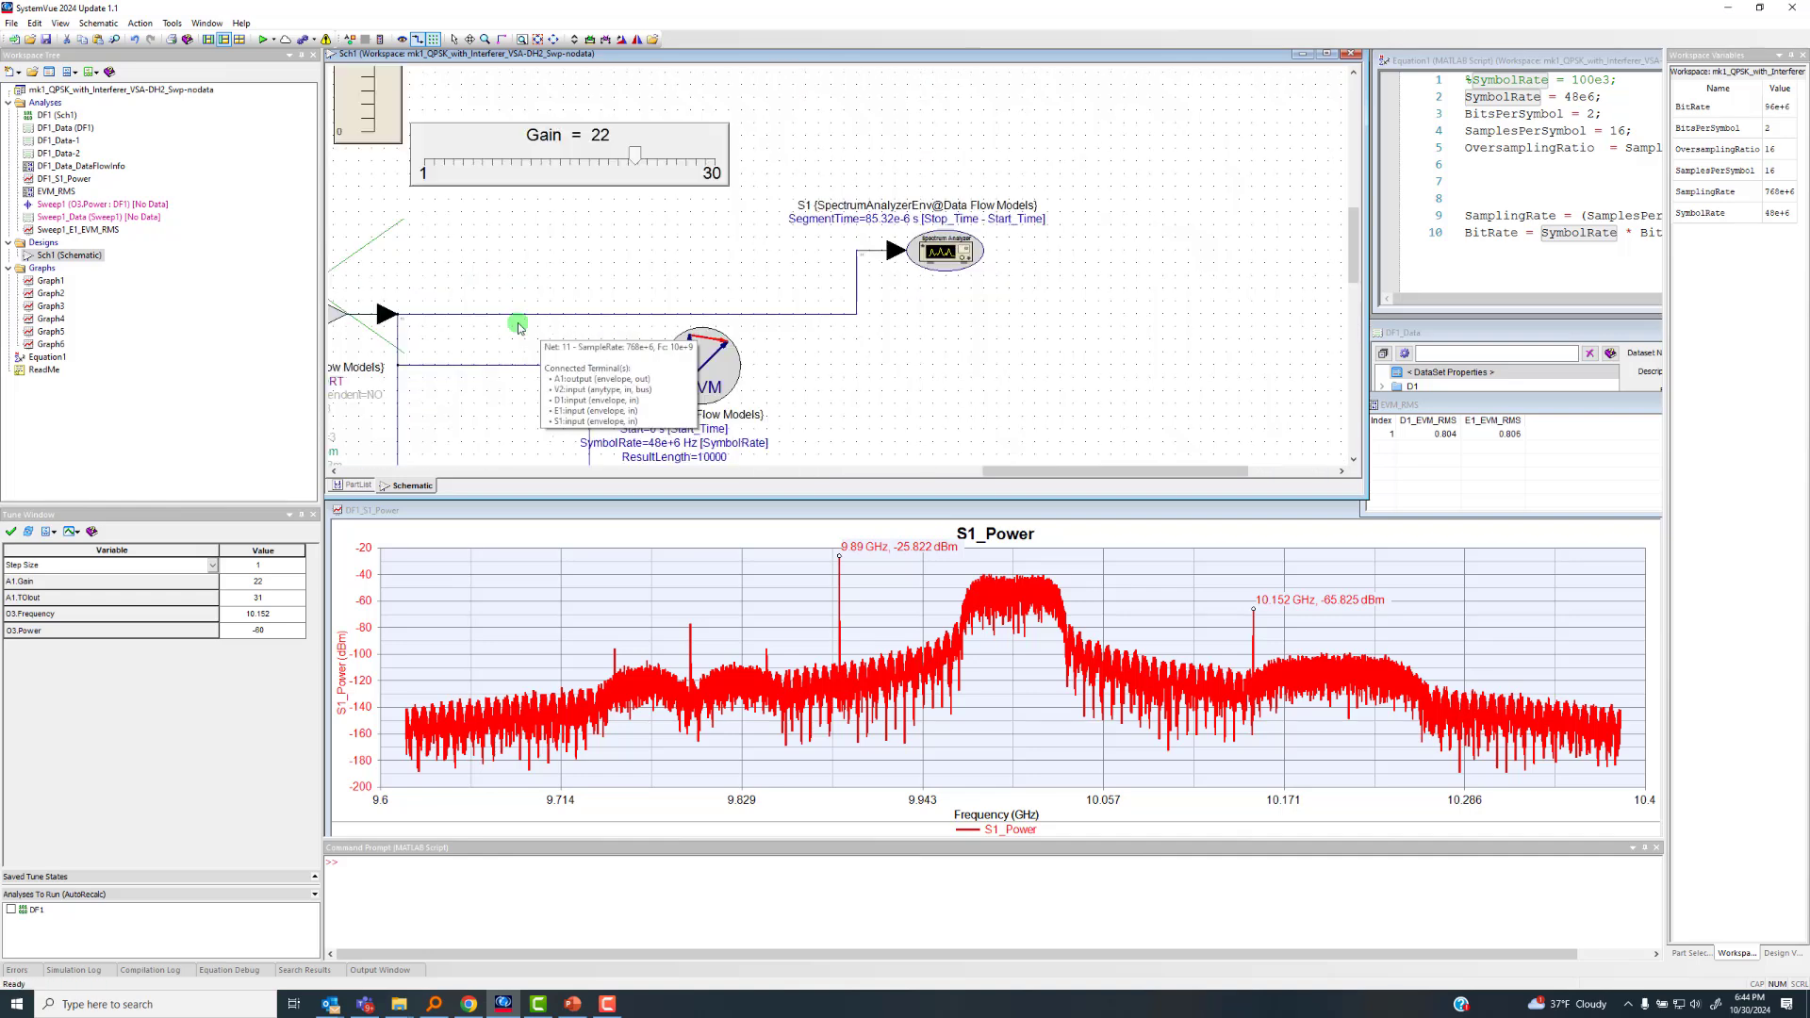
scroll(800, 358, up, 4)
scroll(845, 283, down, 4)
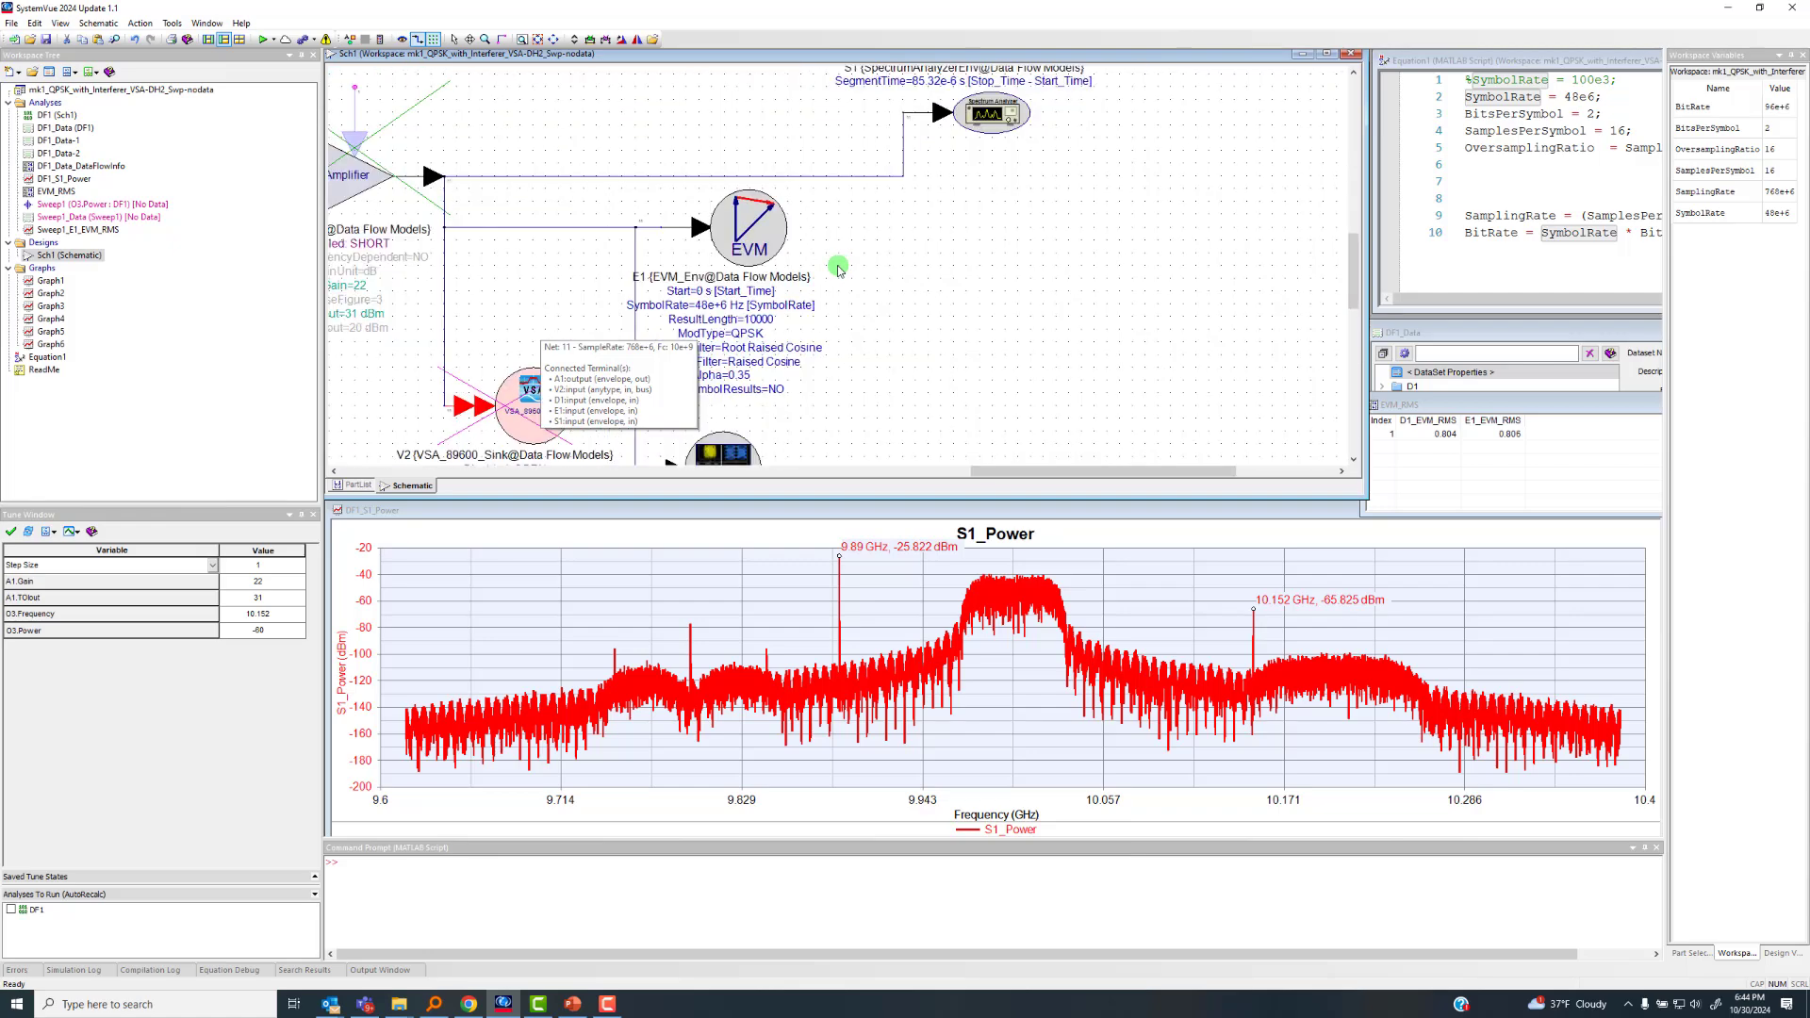
scroll(774, 314, up, 3)
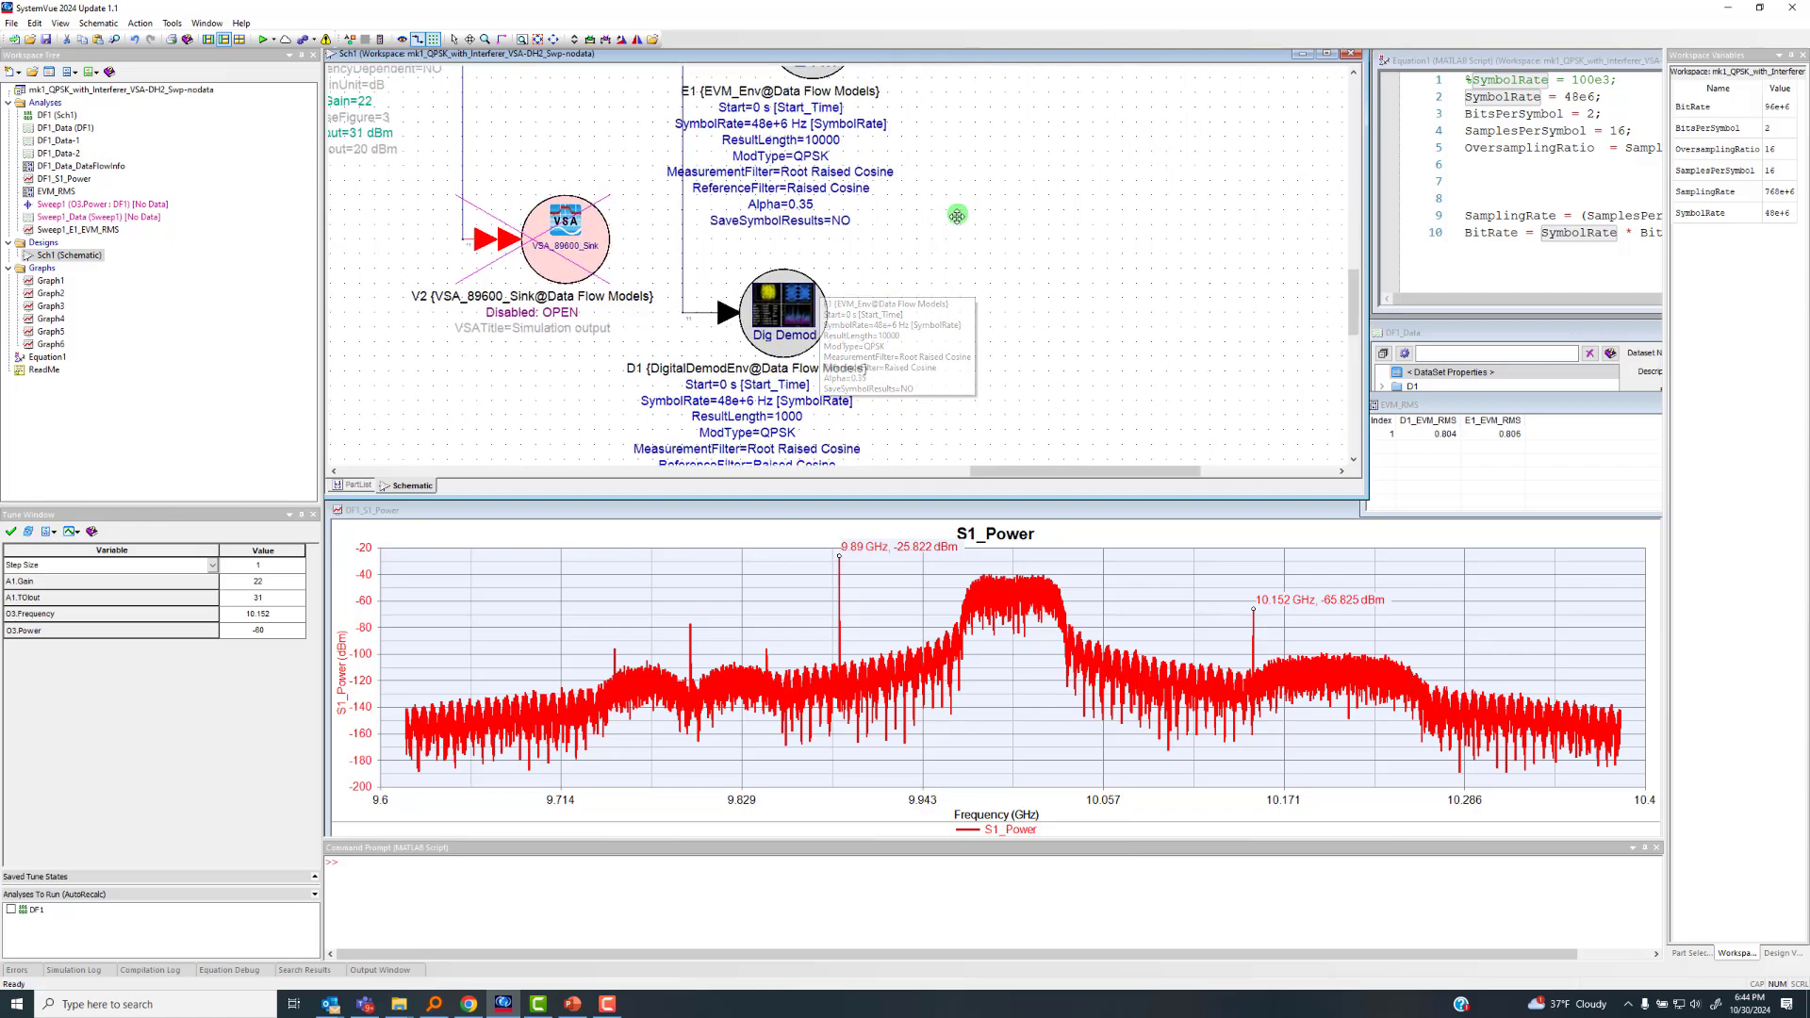
drag(908, 260, 900, 281)
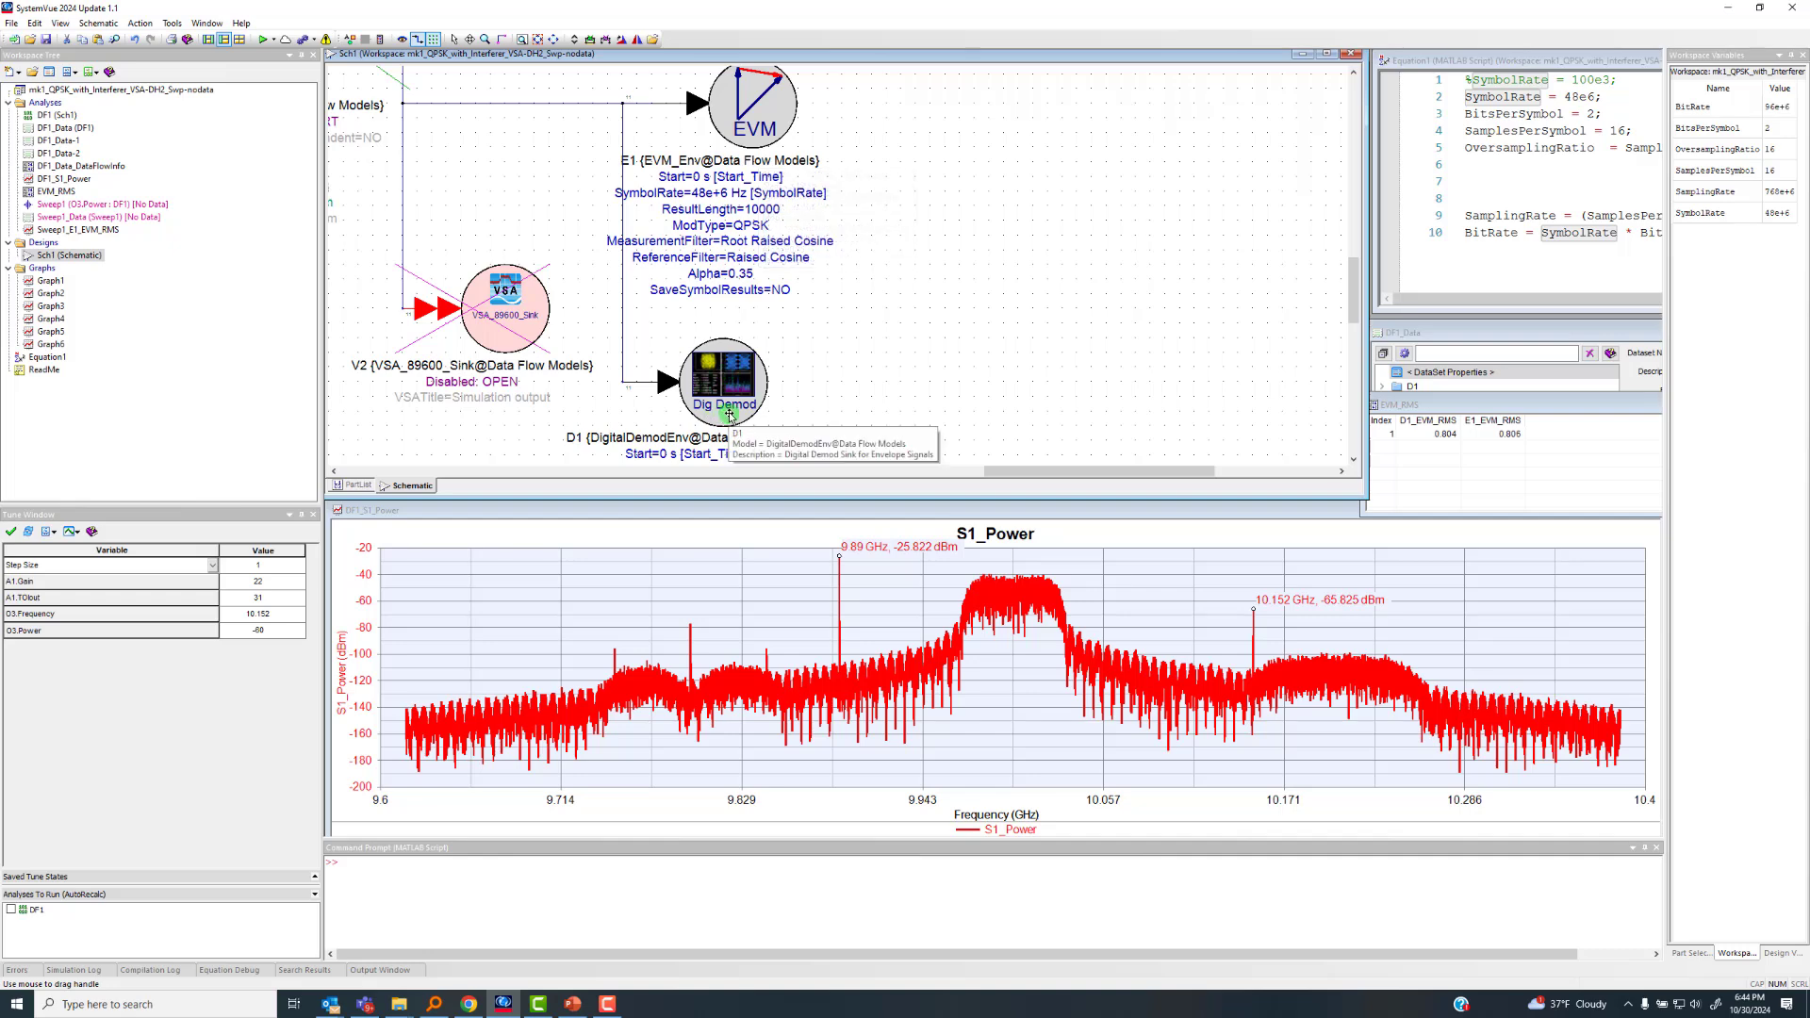
Inspect the parameters of EVM sink E1, including its modulation type and filters, and close them without changes
double_click(755, 114)
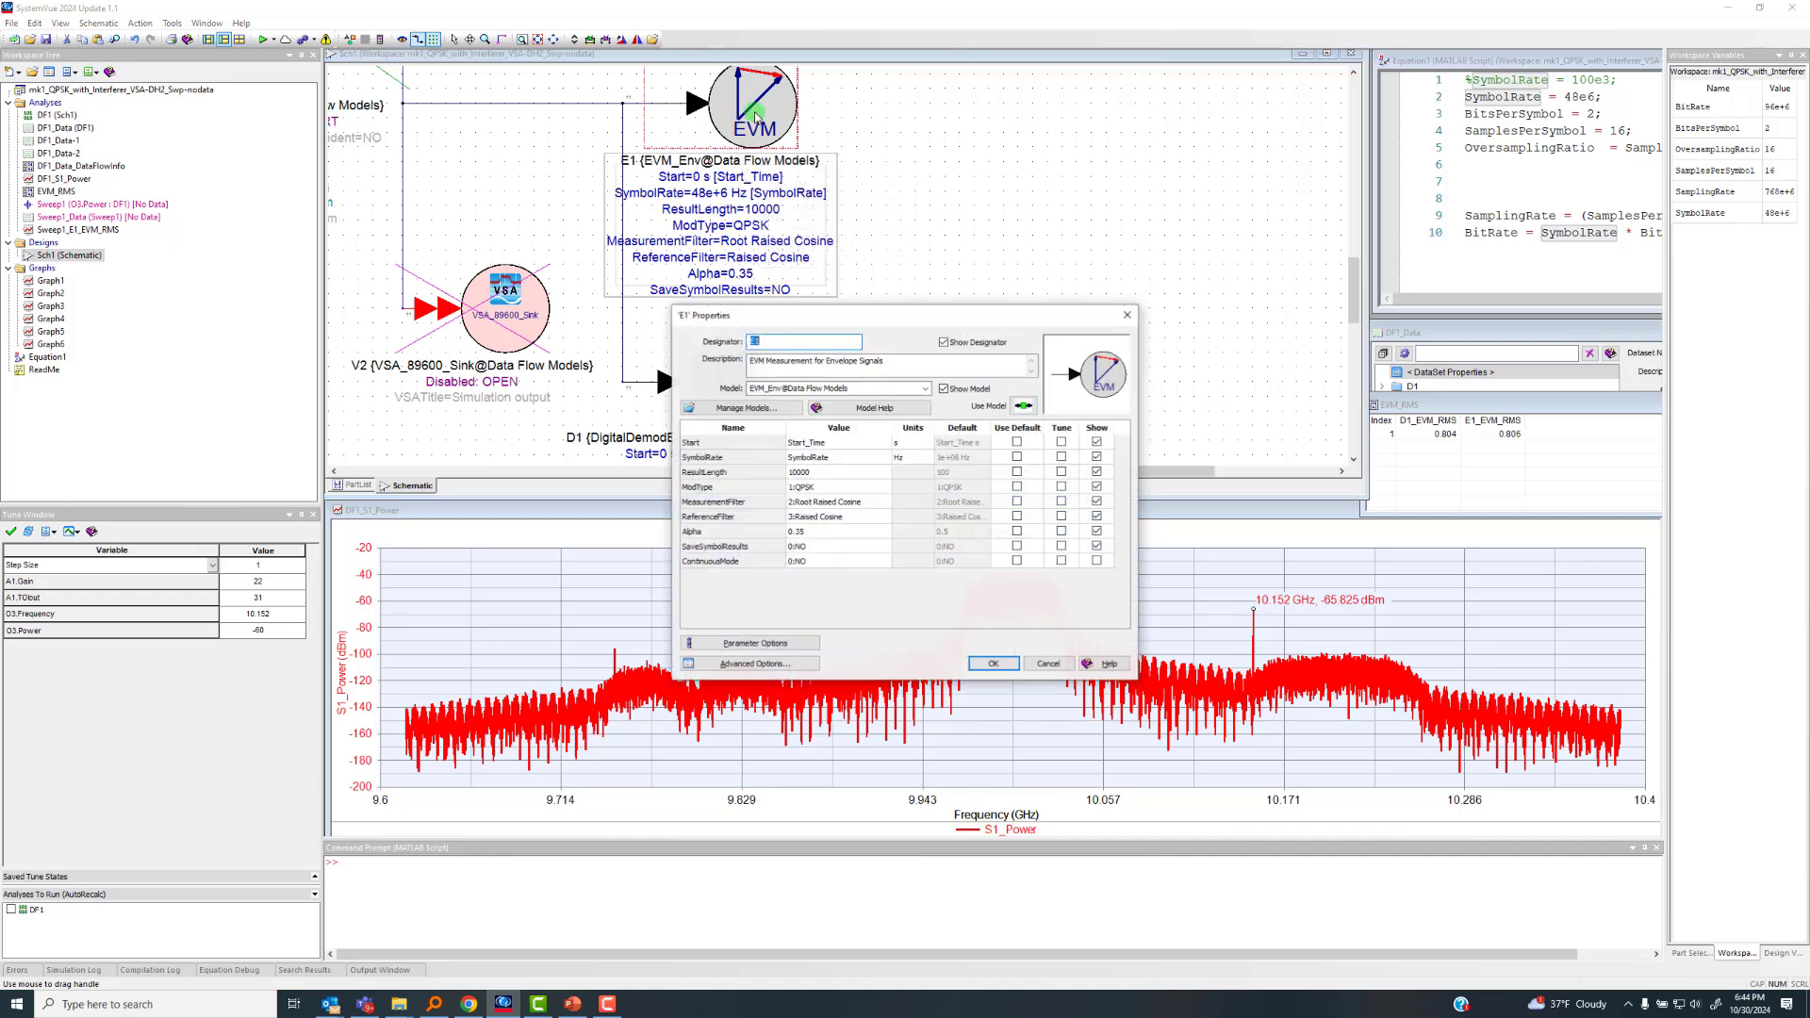
drag(919, 316, 993, 134)
click(975, 343)
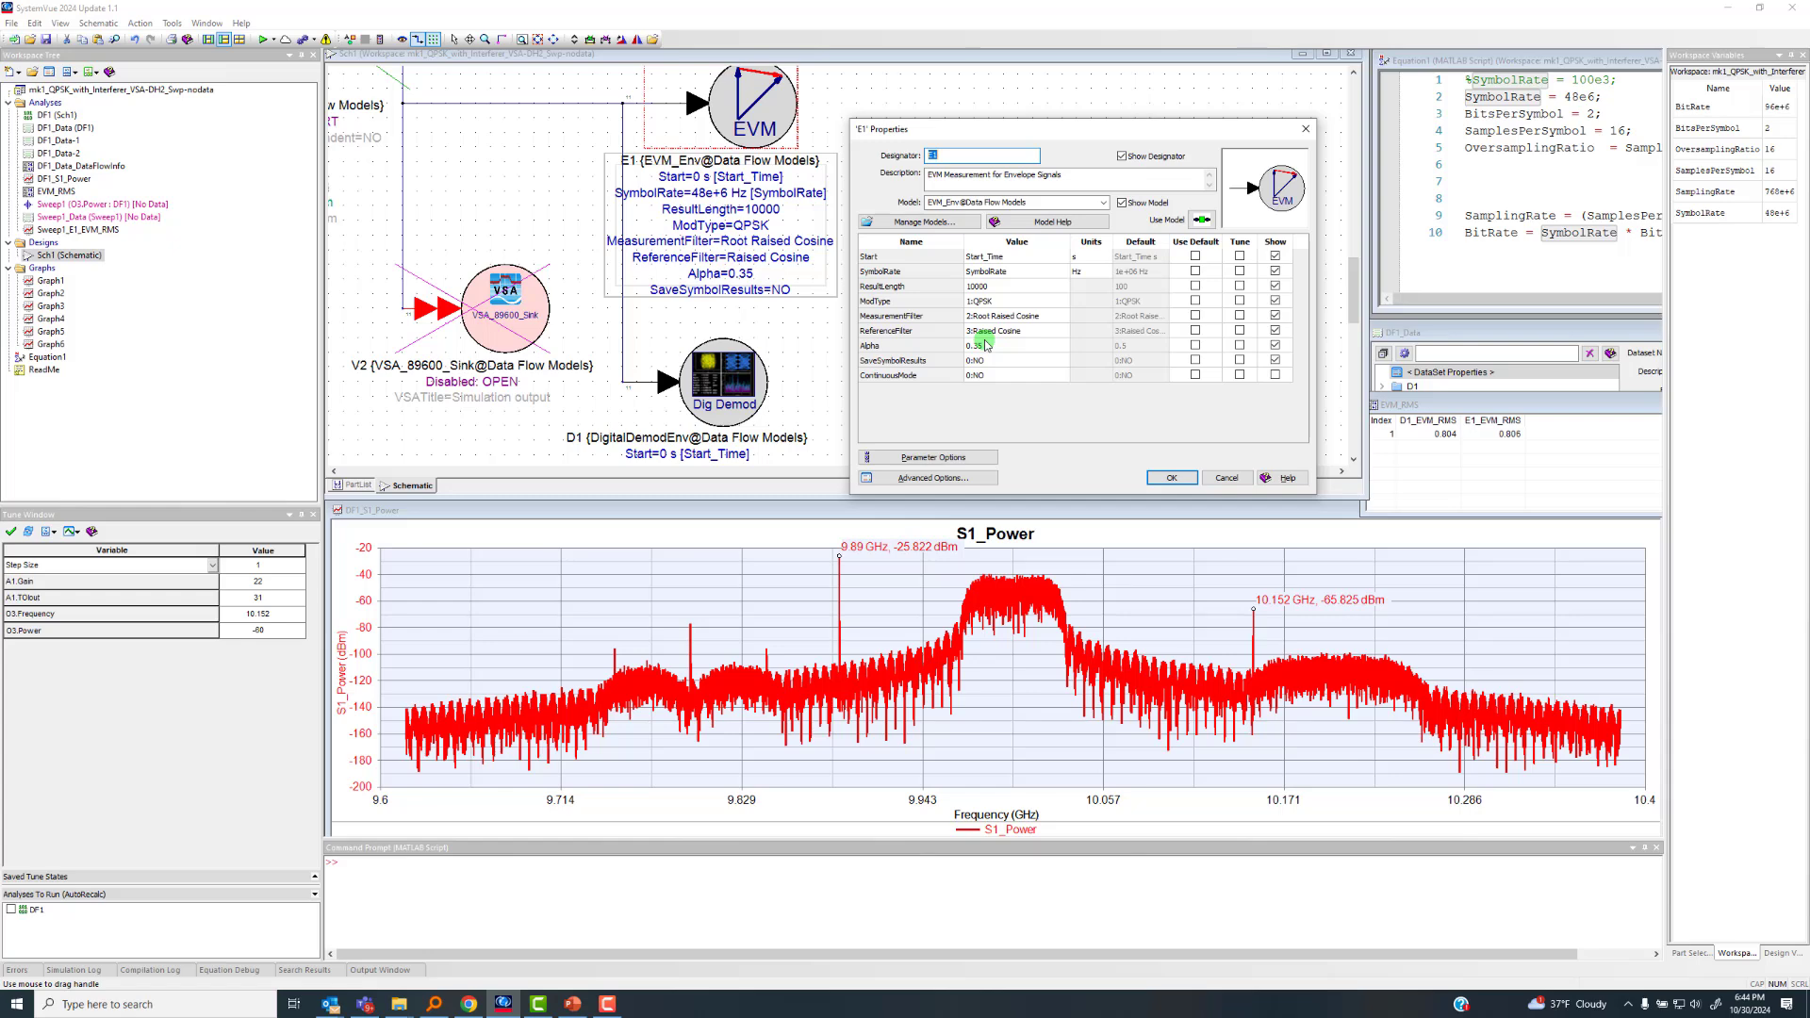
click(1227, 478)
Inspect the parameters of digital demodulator sink D1, including its symbol rate and result length, and close them without changes
click(732, 383)
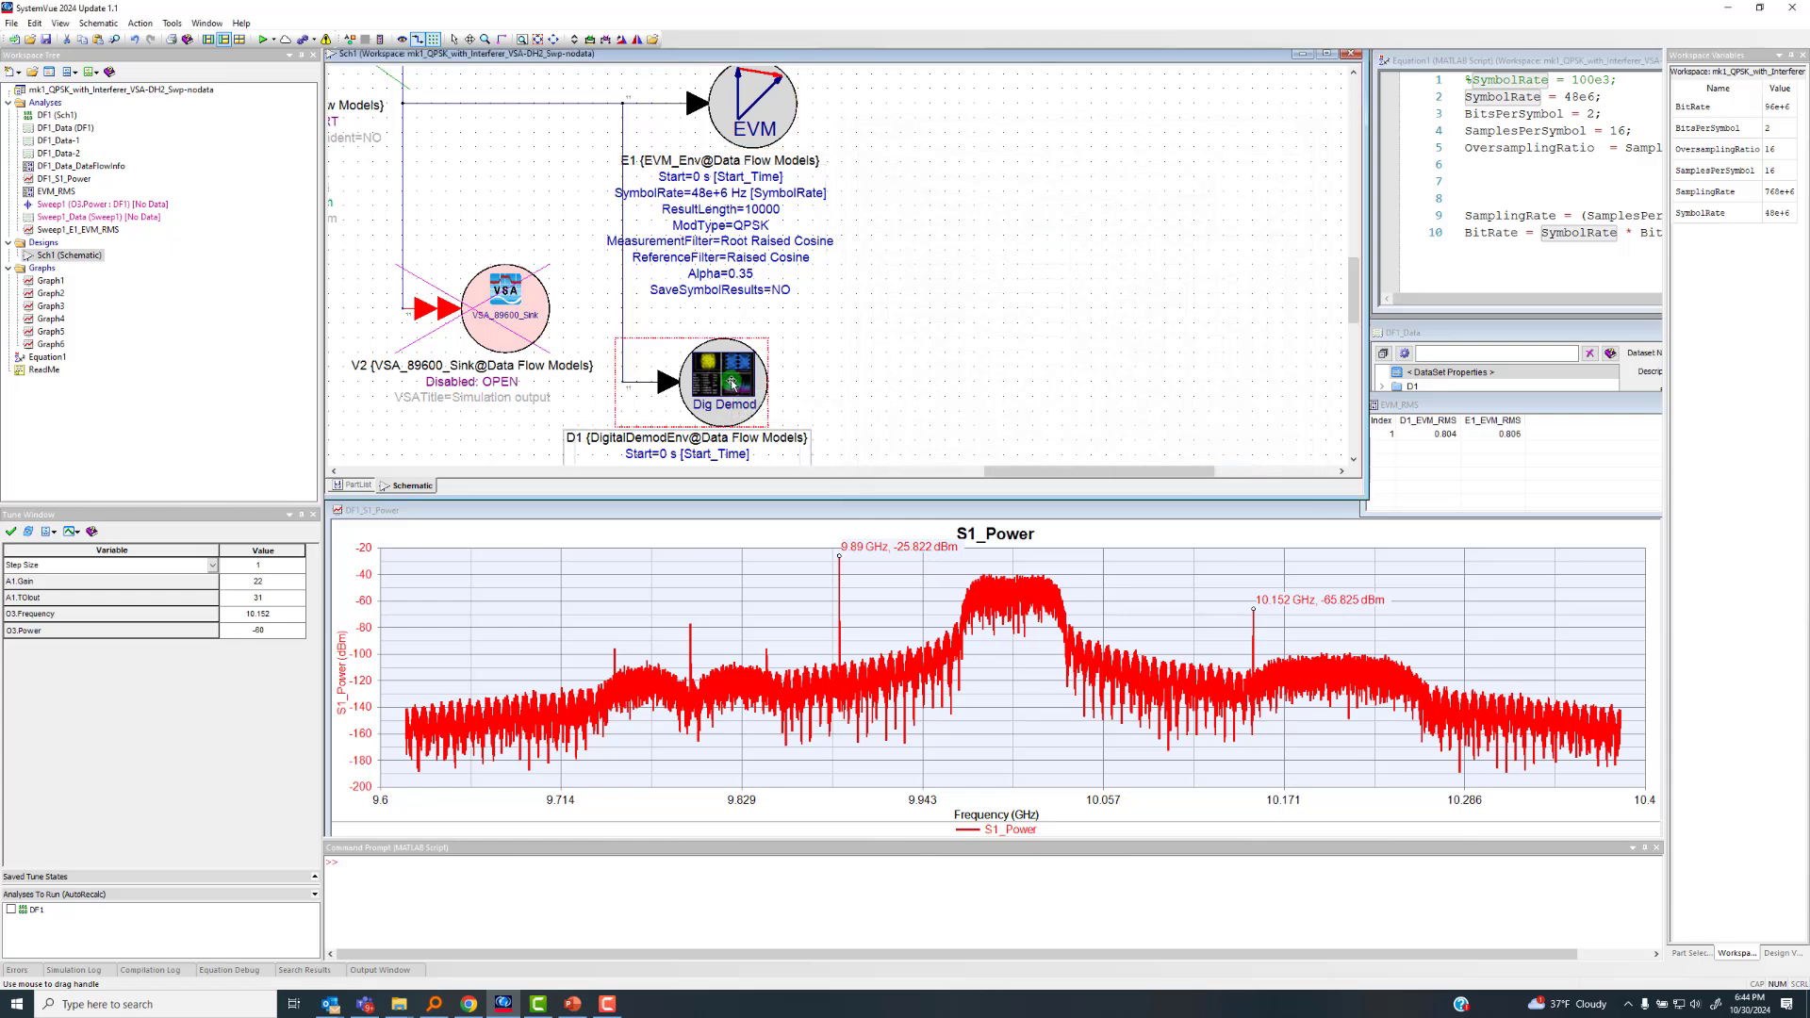
double_click(732, 383)
drag(824, 322, 1028, 294)
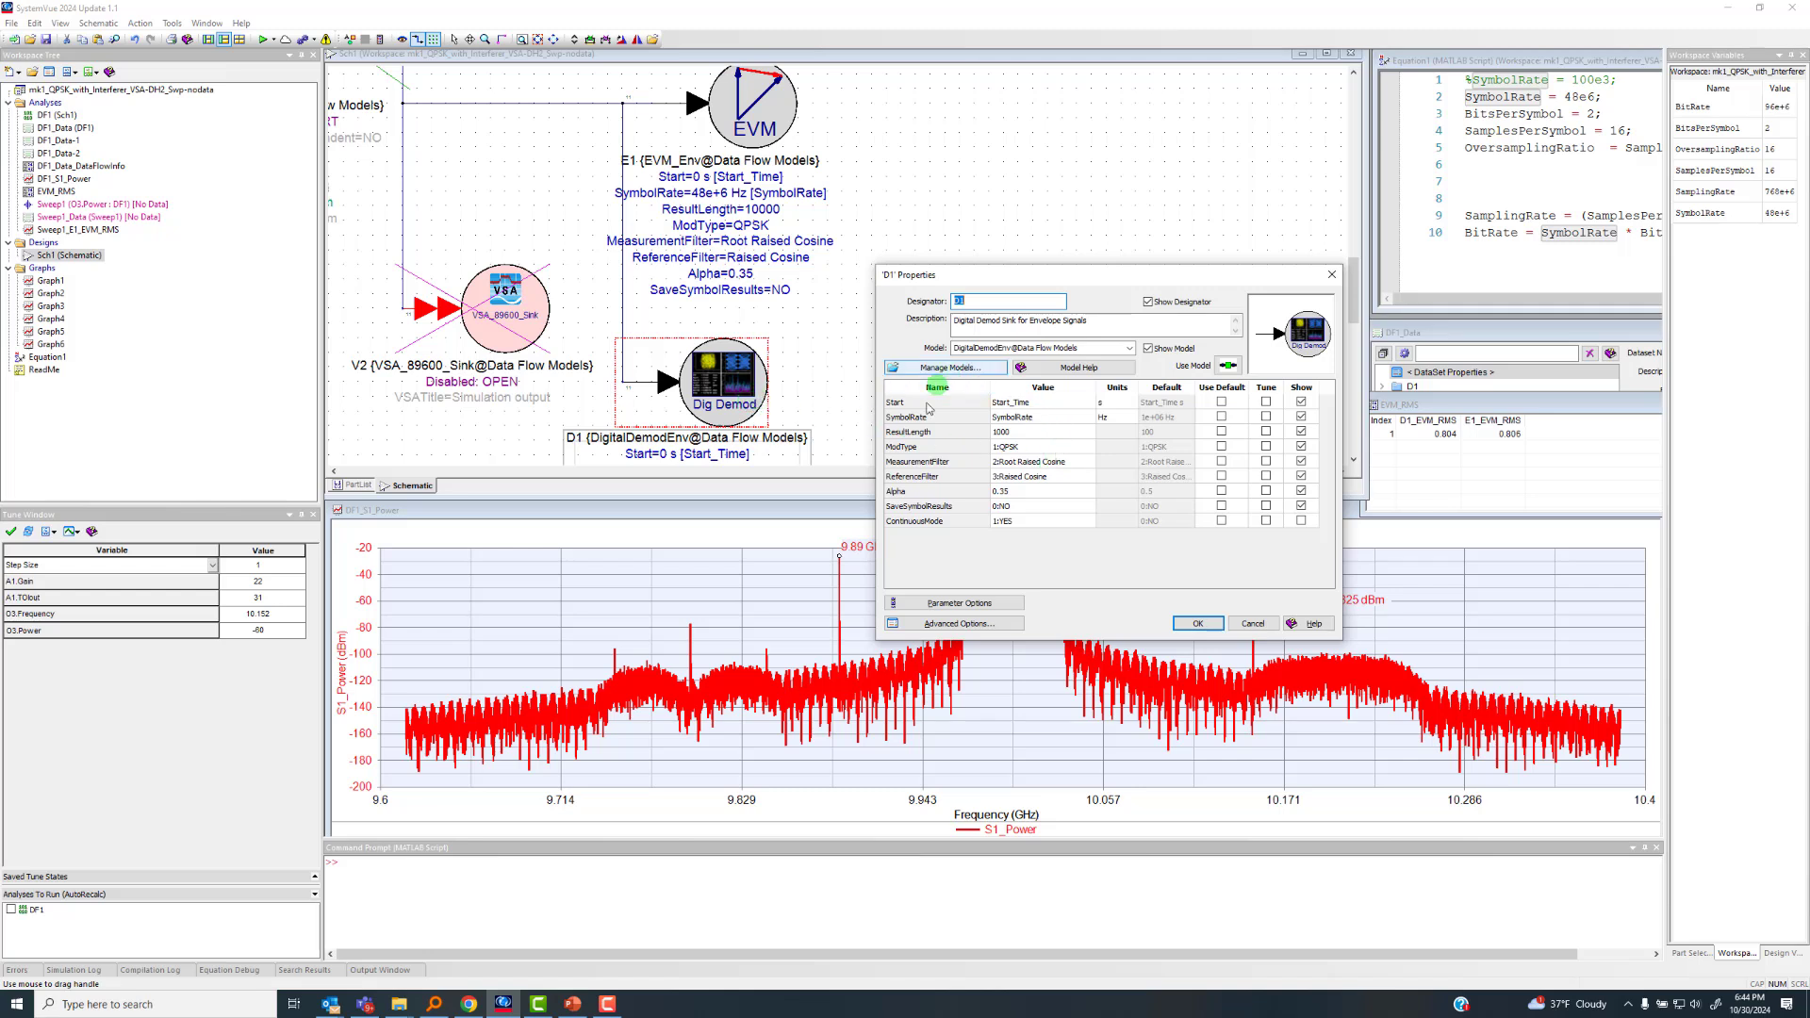
click(1255, 624)
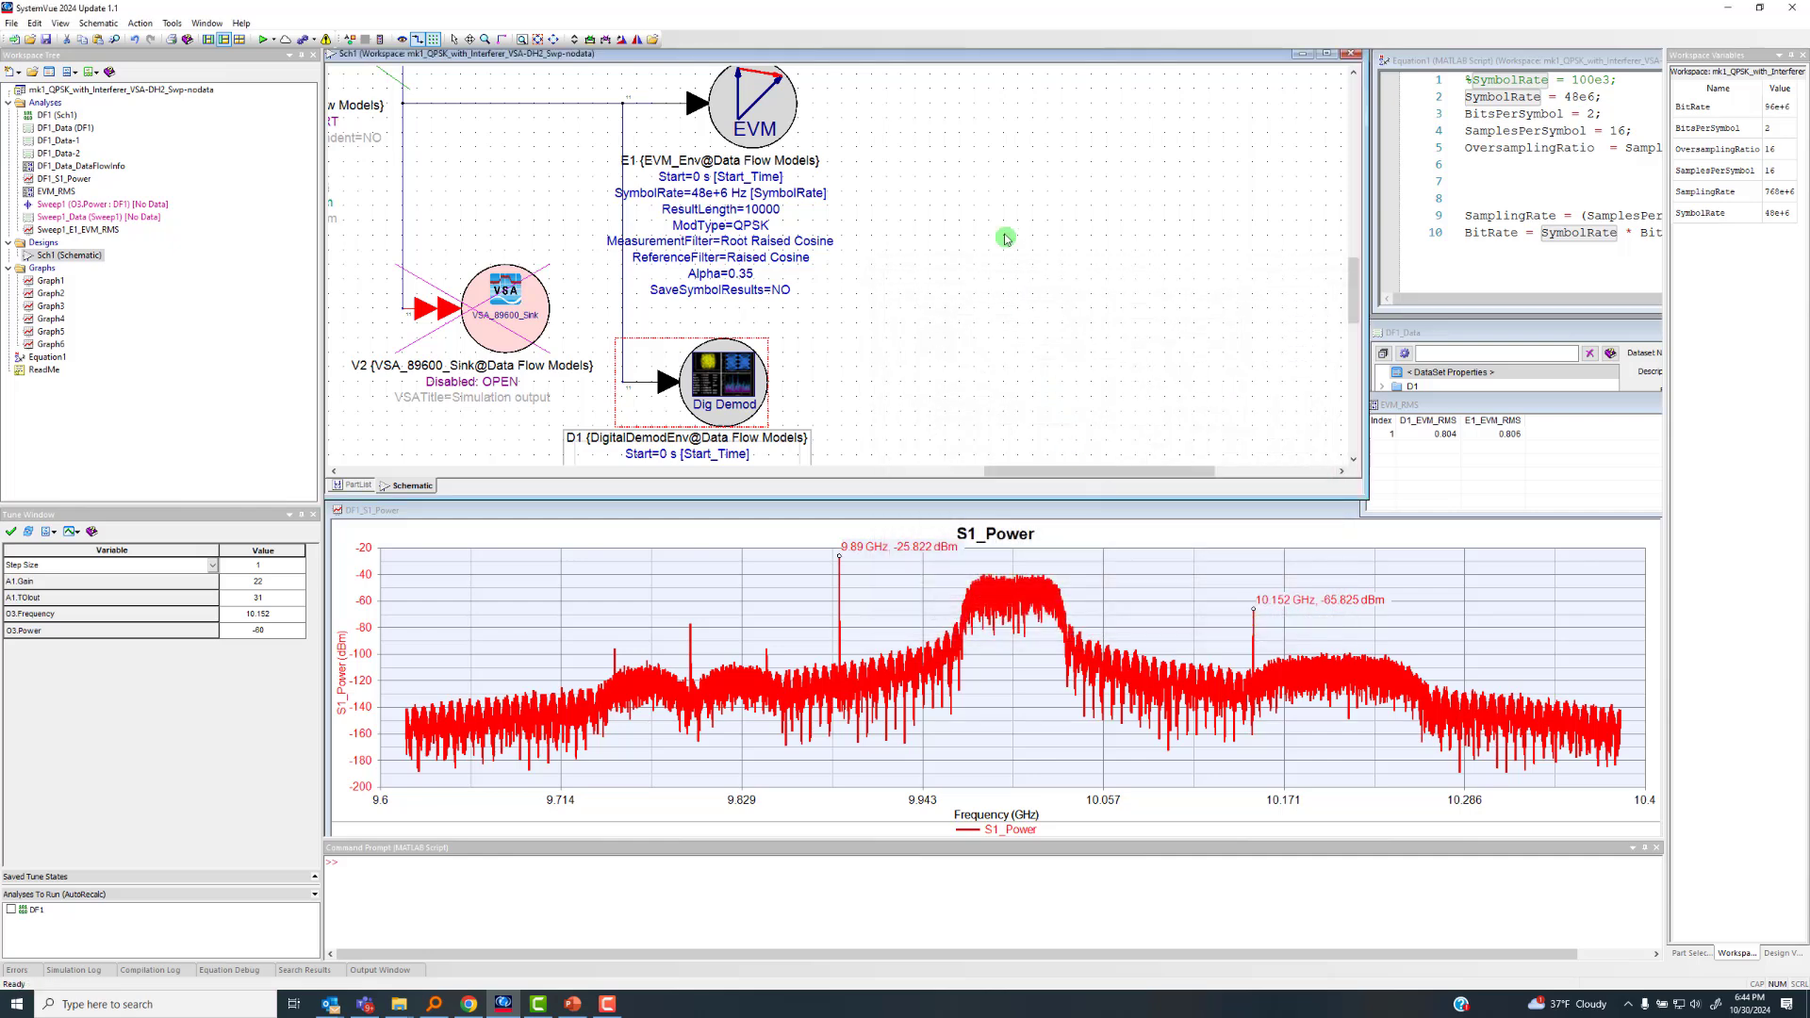
Run the DF1 data flow analysis, view the enlarged dynamic graphs of D1 and S1, and stop the simulation
scroll(999, 301, down, 5)
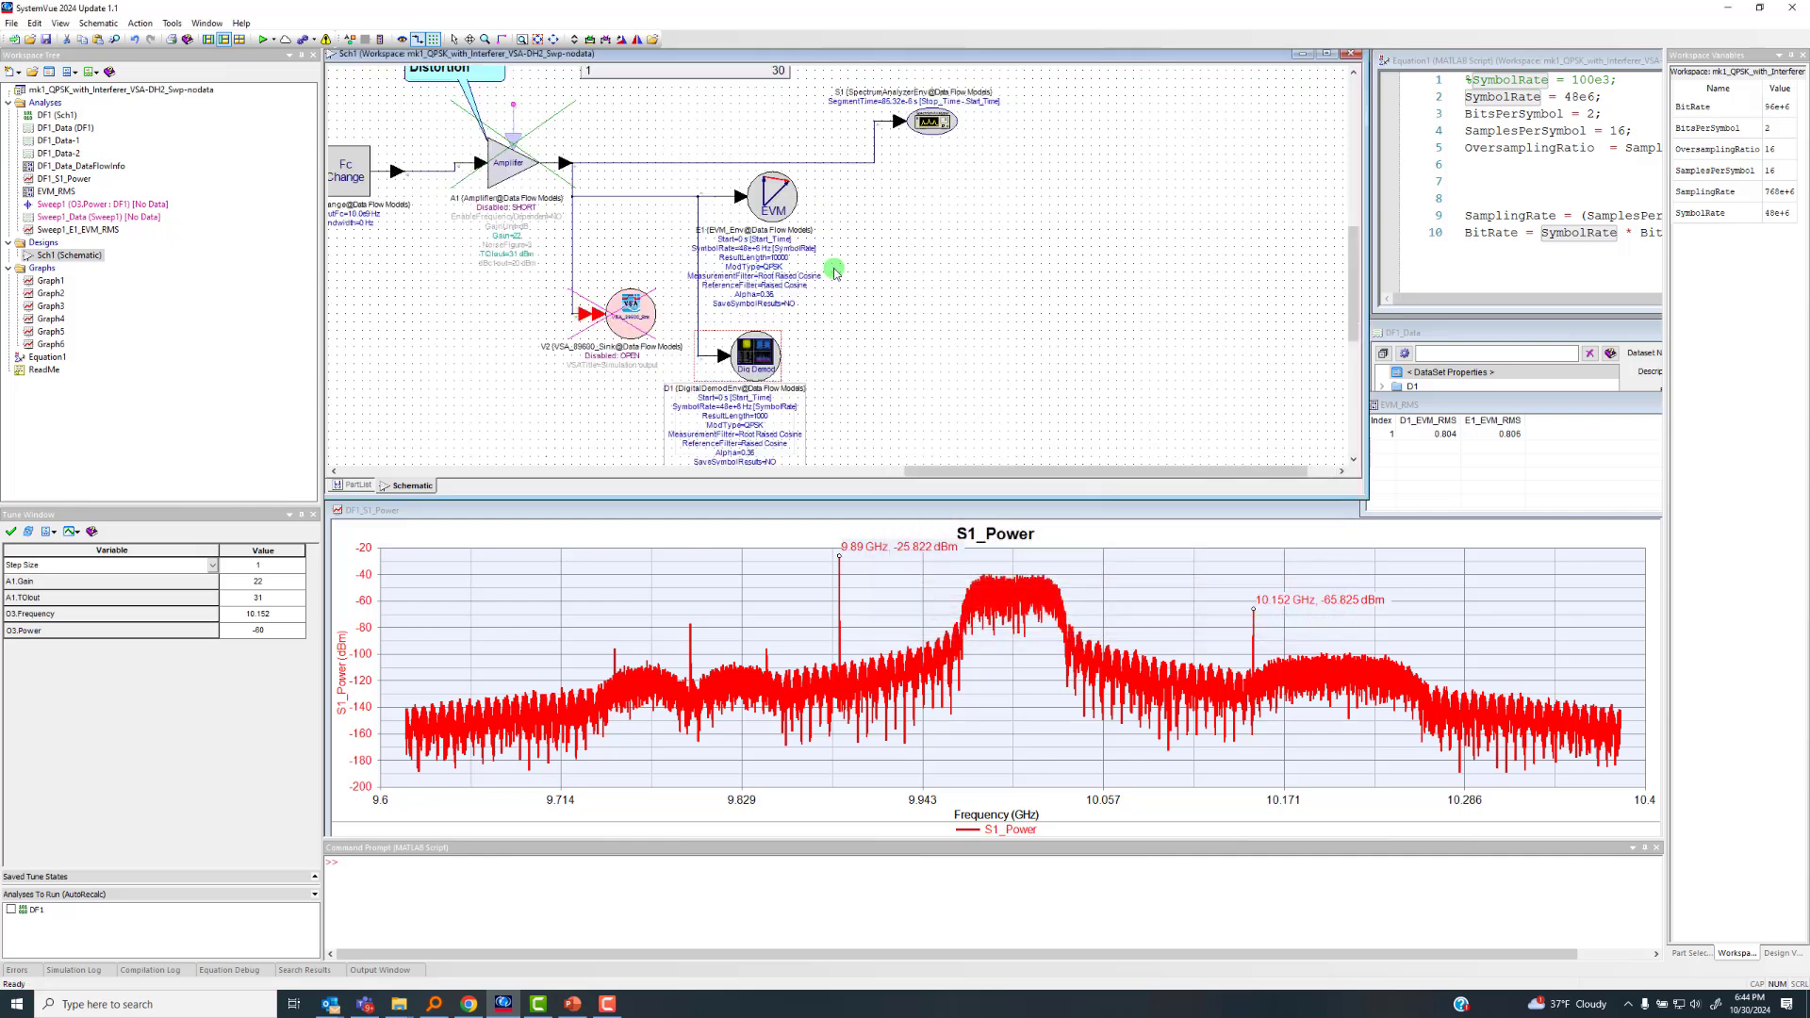
click(553, 38)
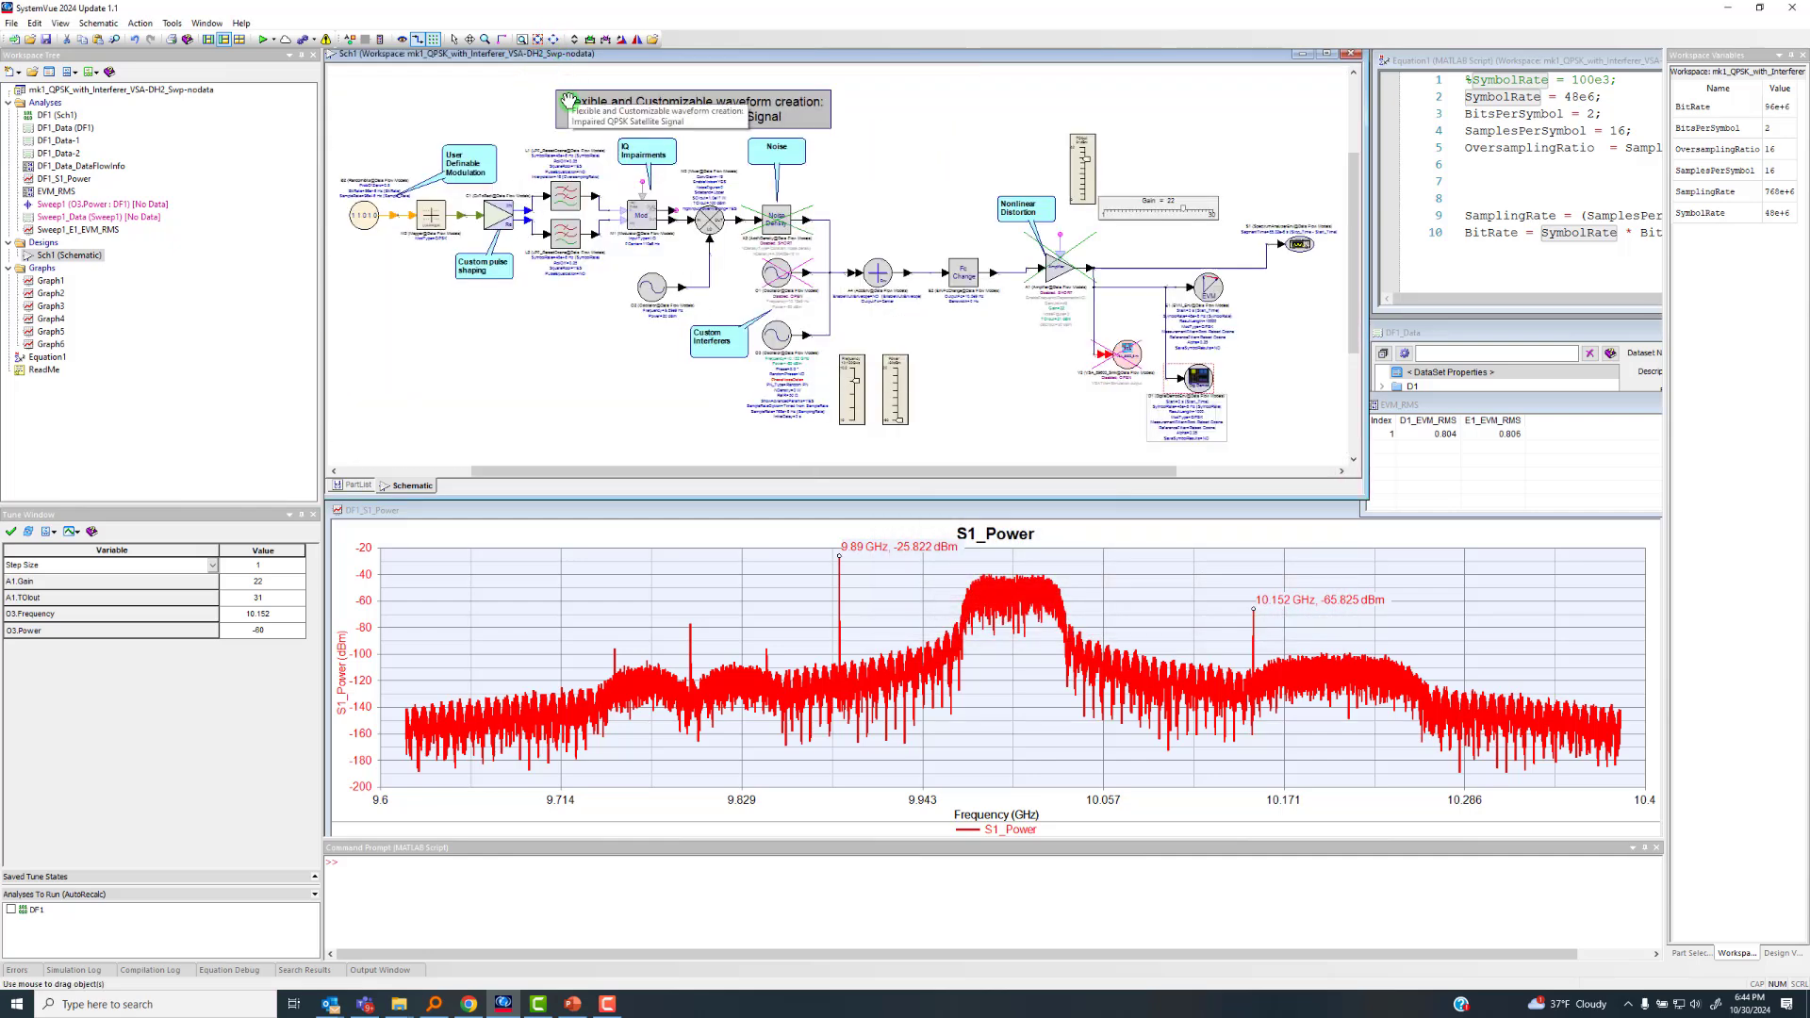
click(261, 41)
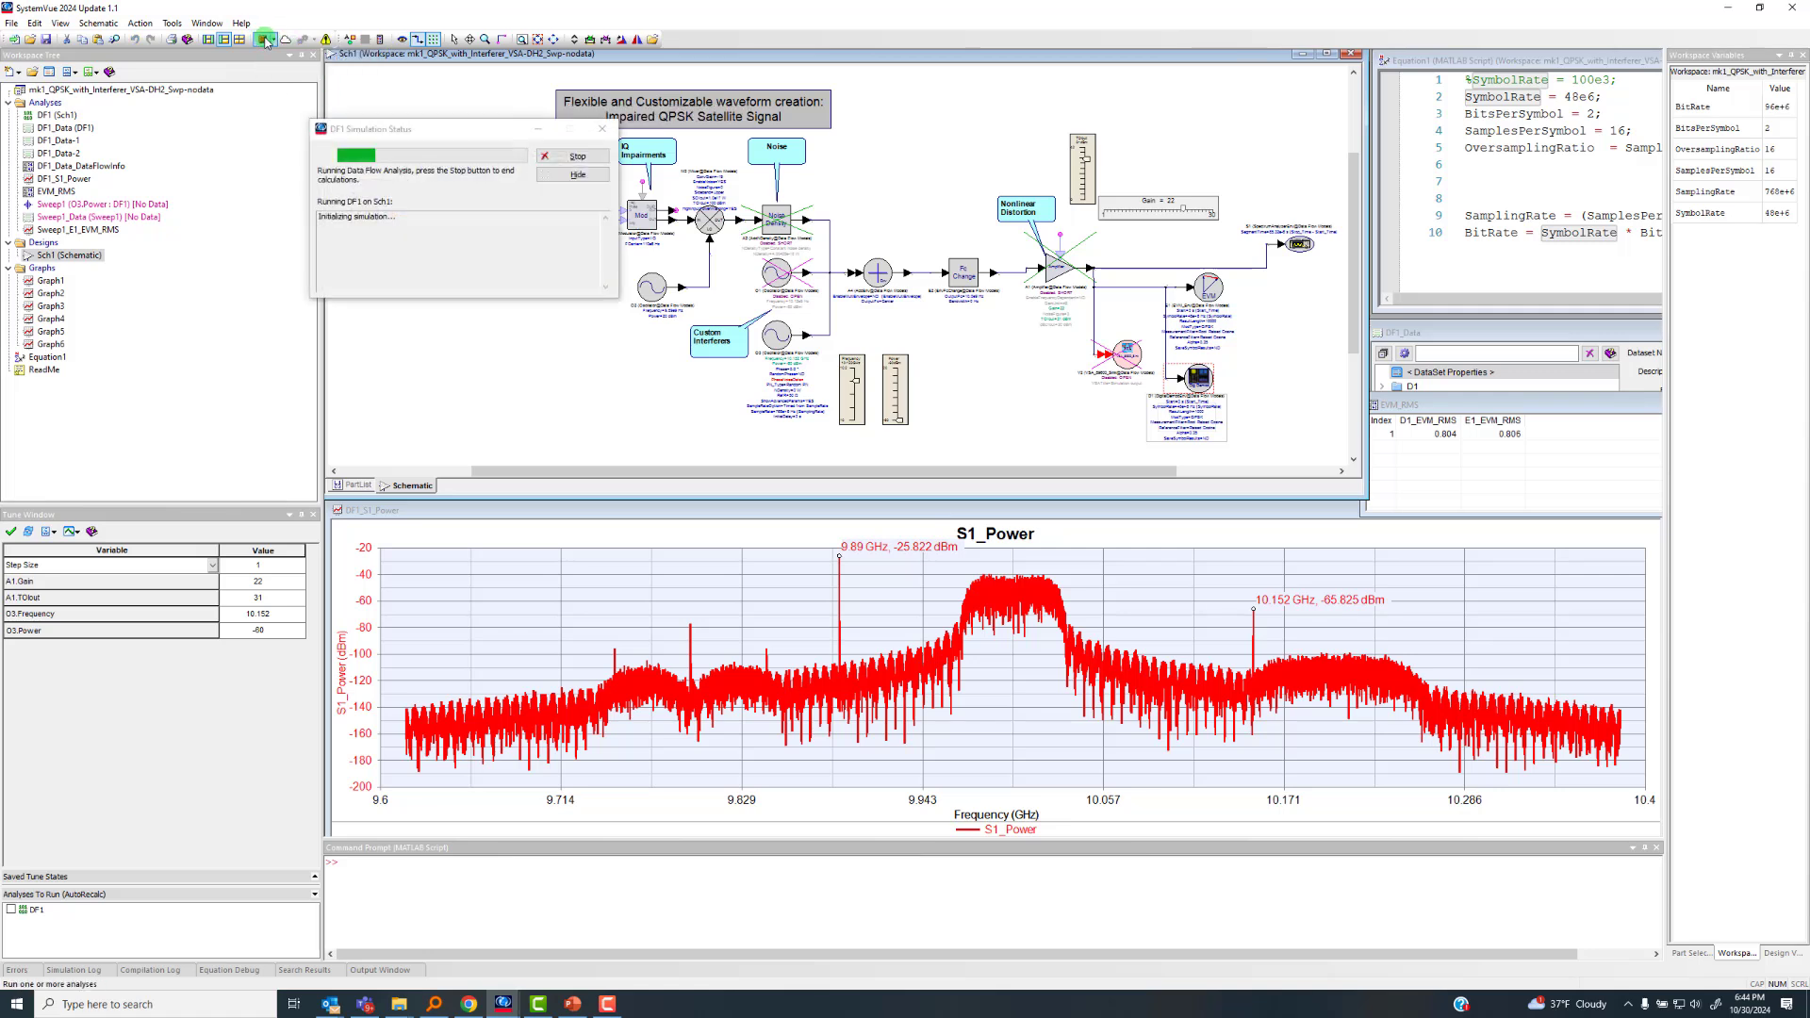
click(1247, 139)
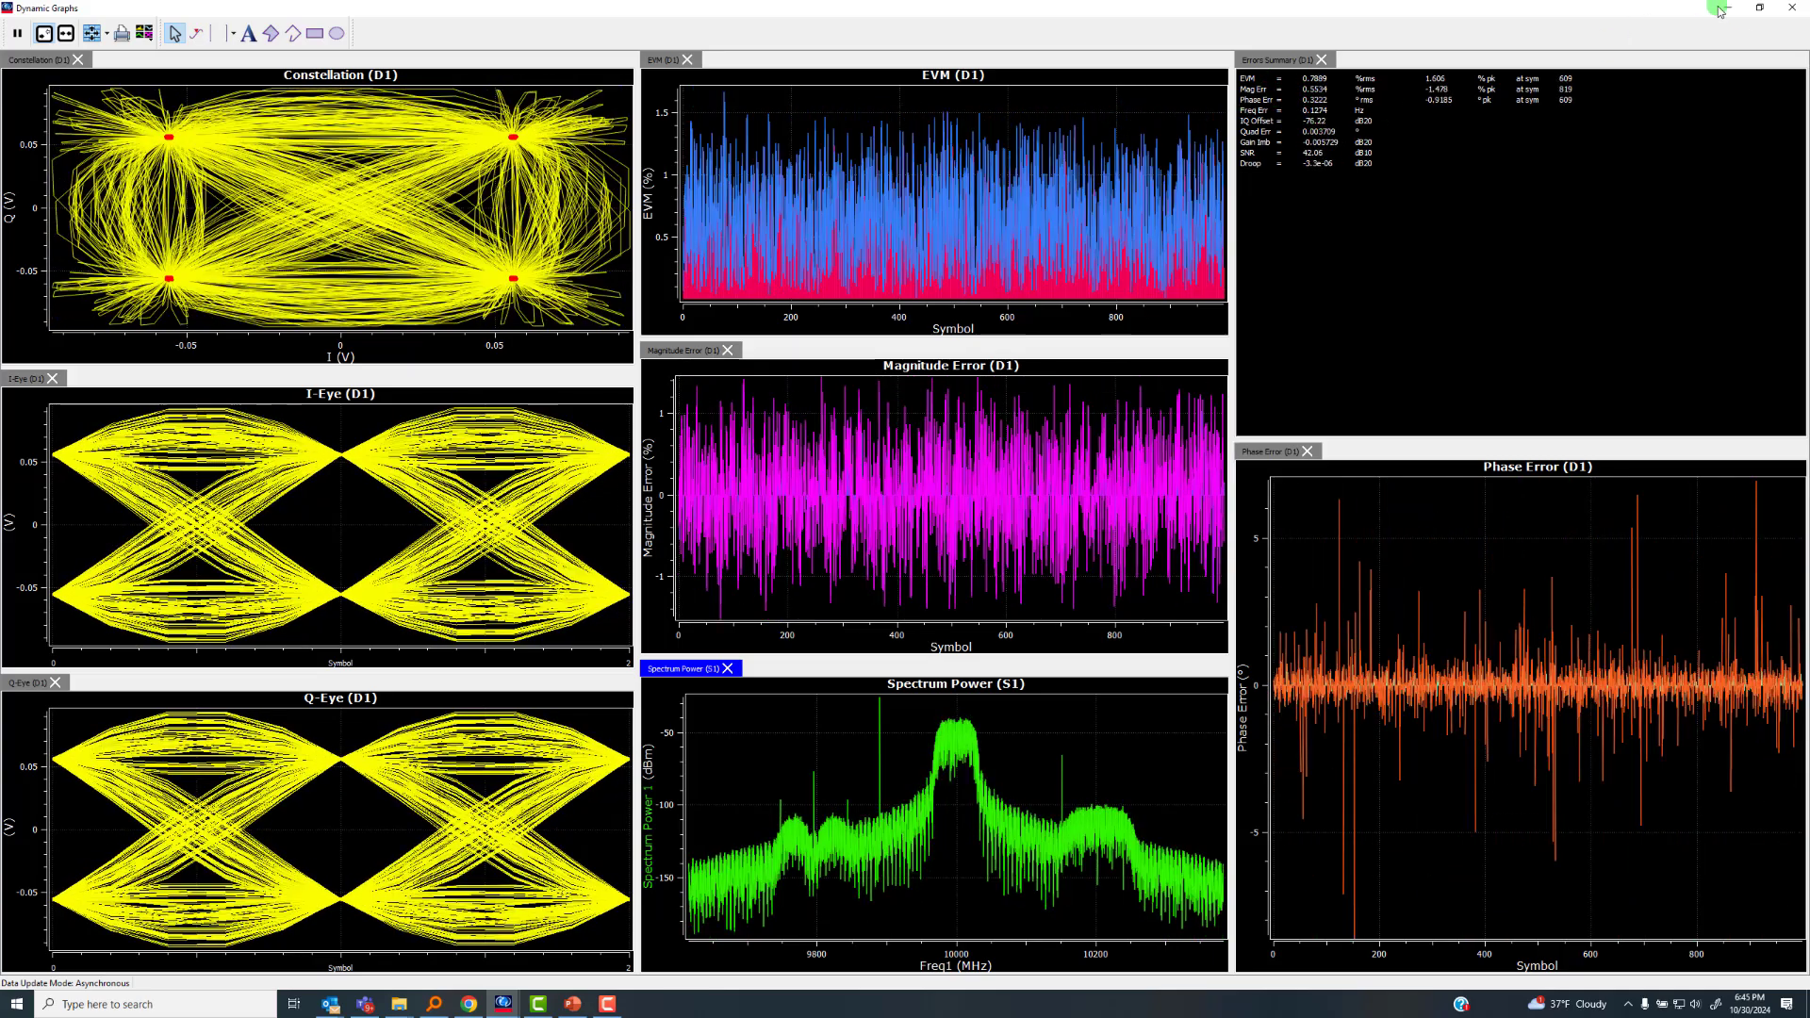
click(1759, 7)
click(556, 154)
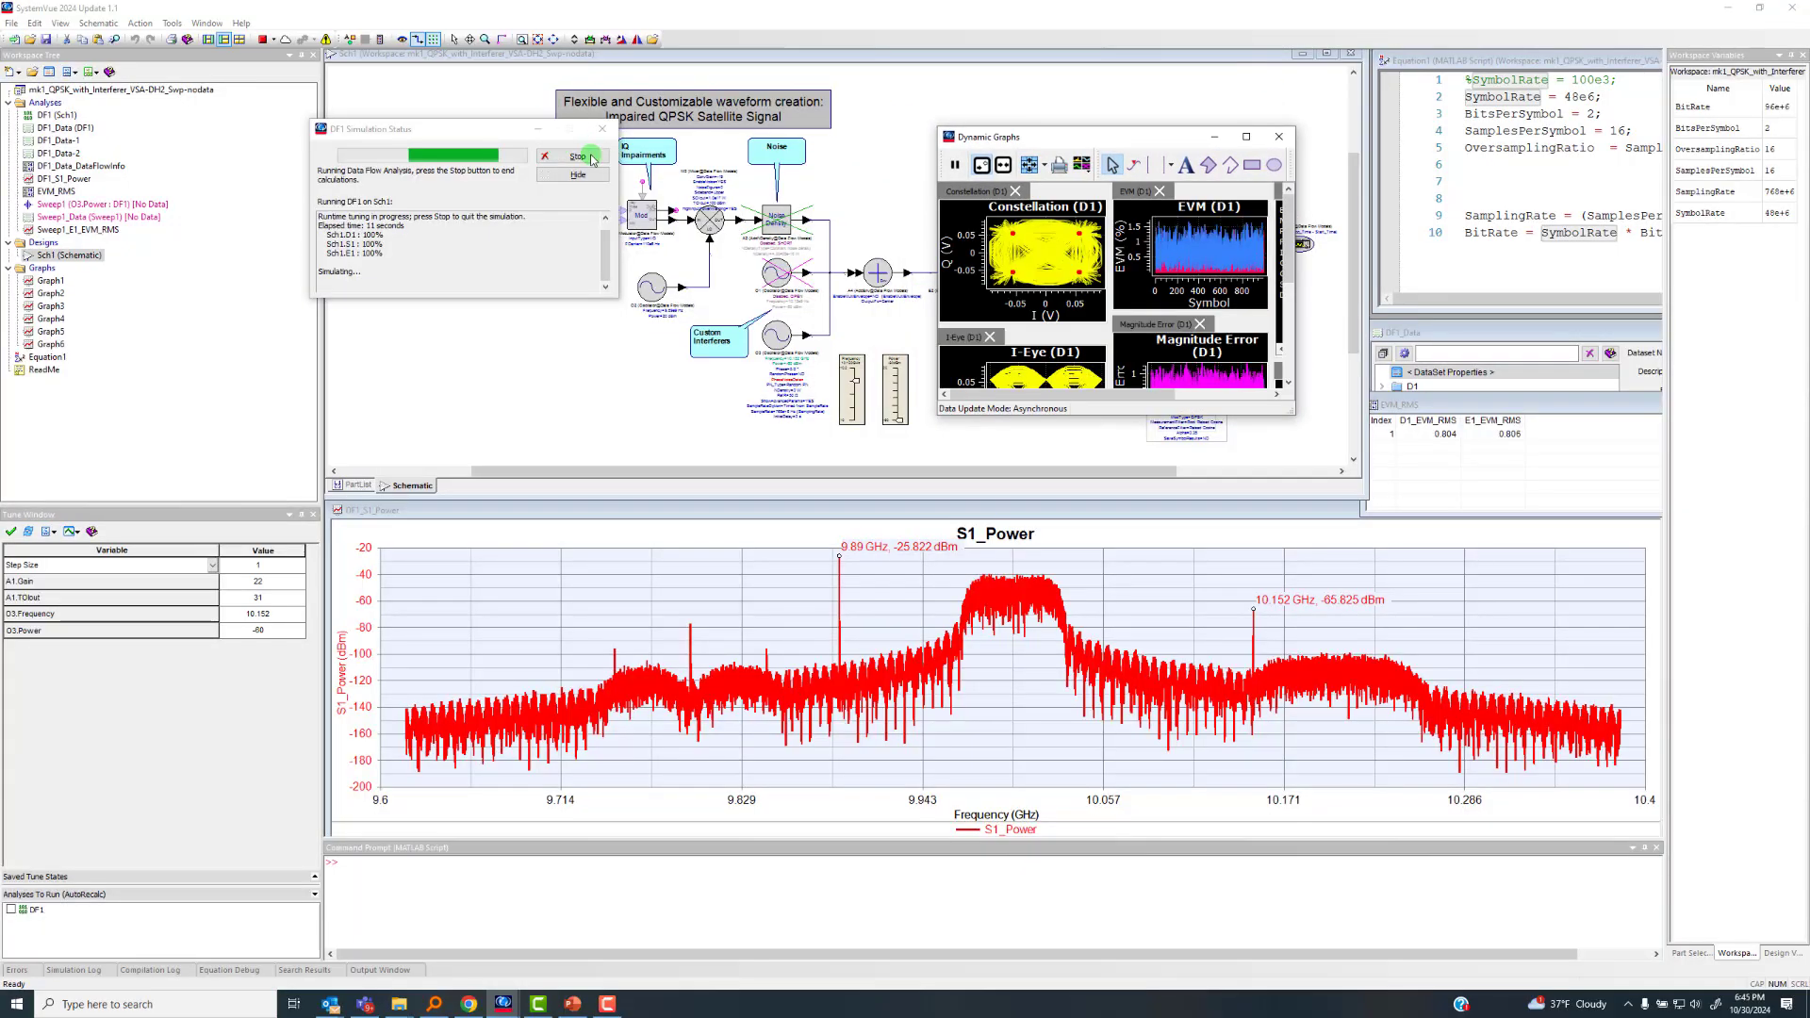
Examine amplifier A1 and its connections to the EVM, VSA, digital demodulator and spectrum analyzer sinks
click(1295, 443)
scroll(1294, 445, up, 5)
scroll(837, 268, down, 3)
scroll(557, 137, down, 2)
scroll(1003, 353, up, 1)
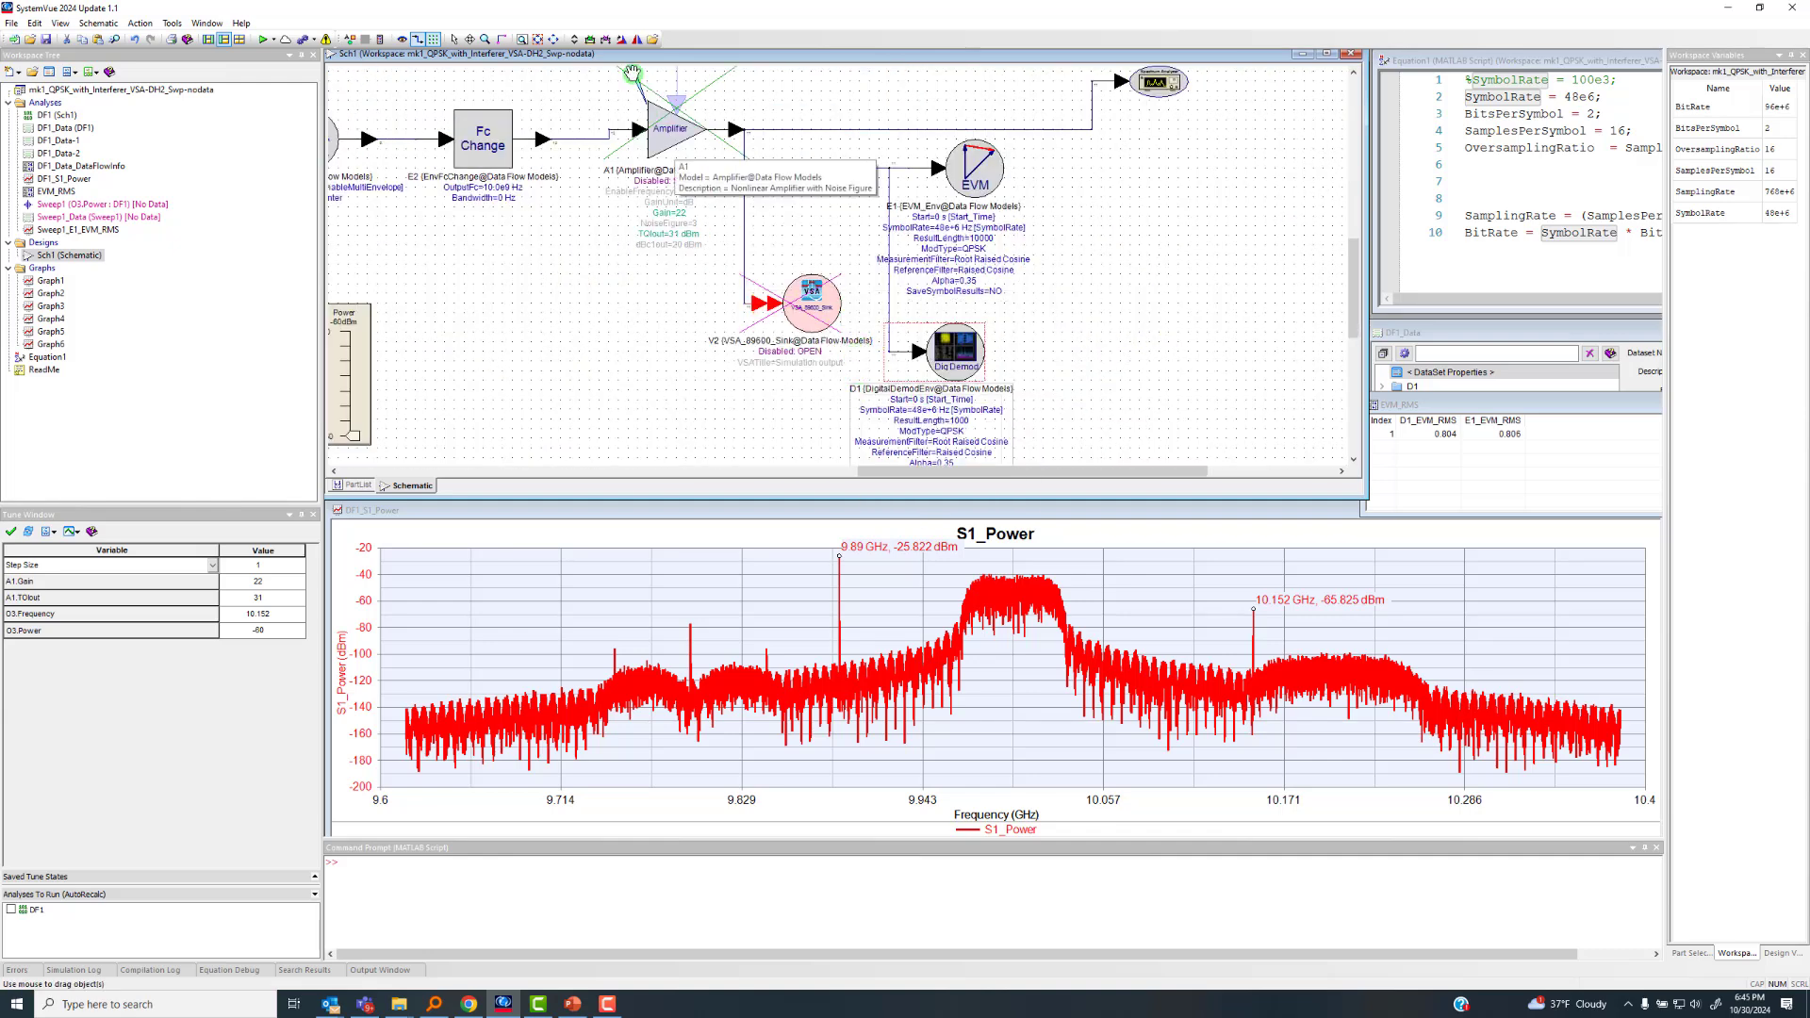
click(553, 40)
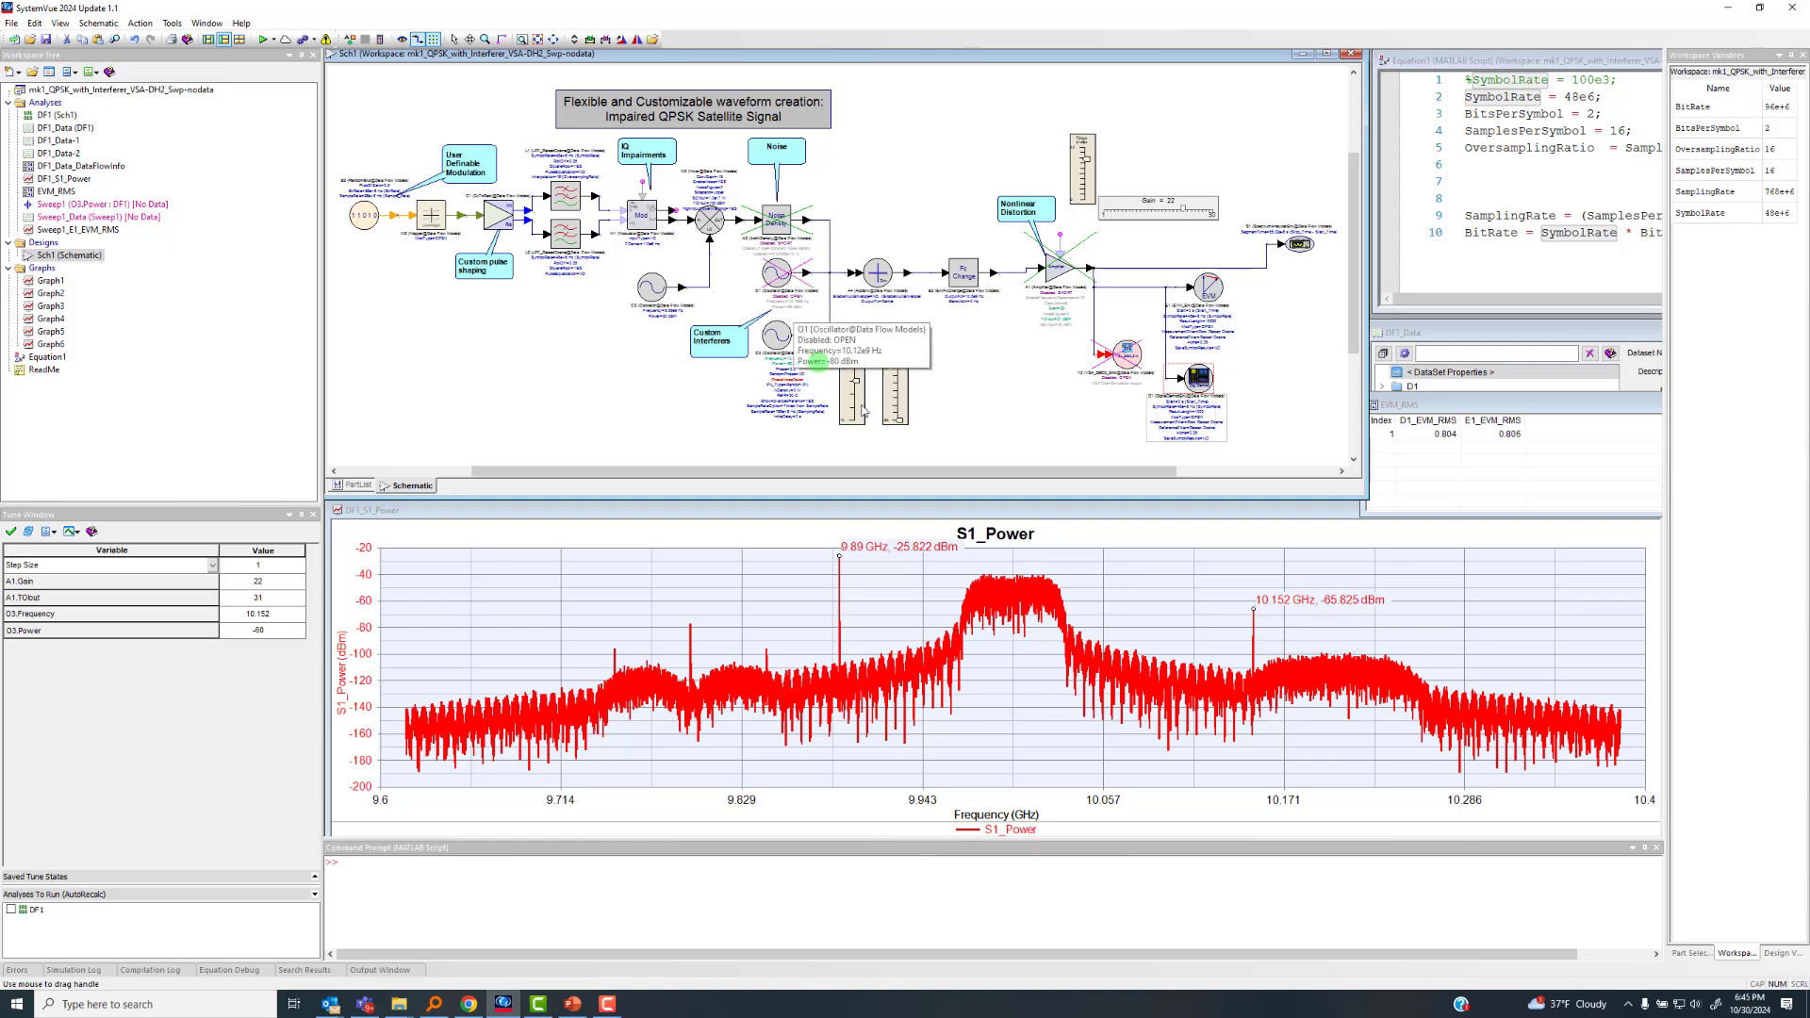
Examine the frequency and power tuning sliders of interferer oscillator O3
scroll(903, 421, up, 5)
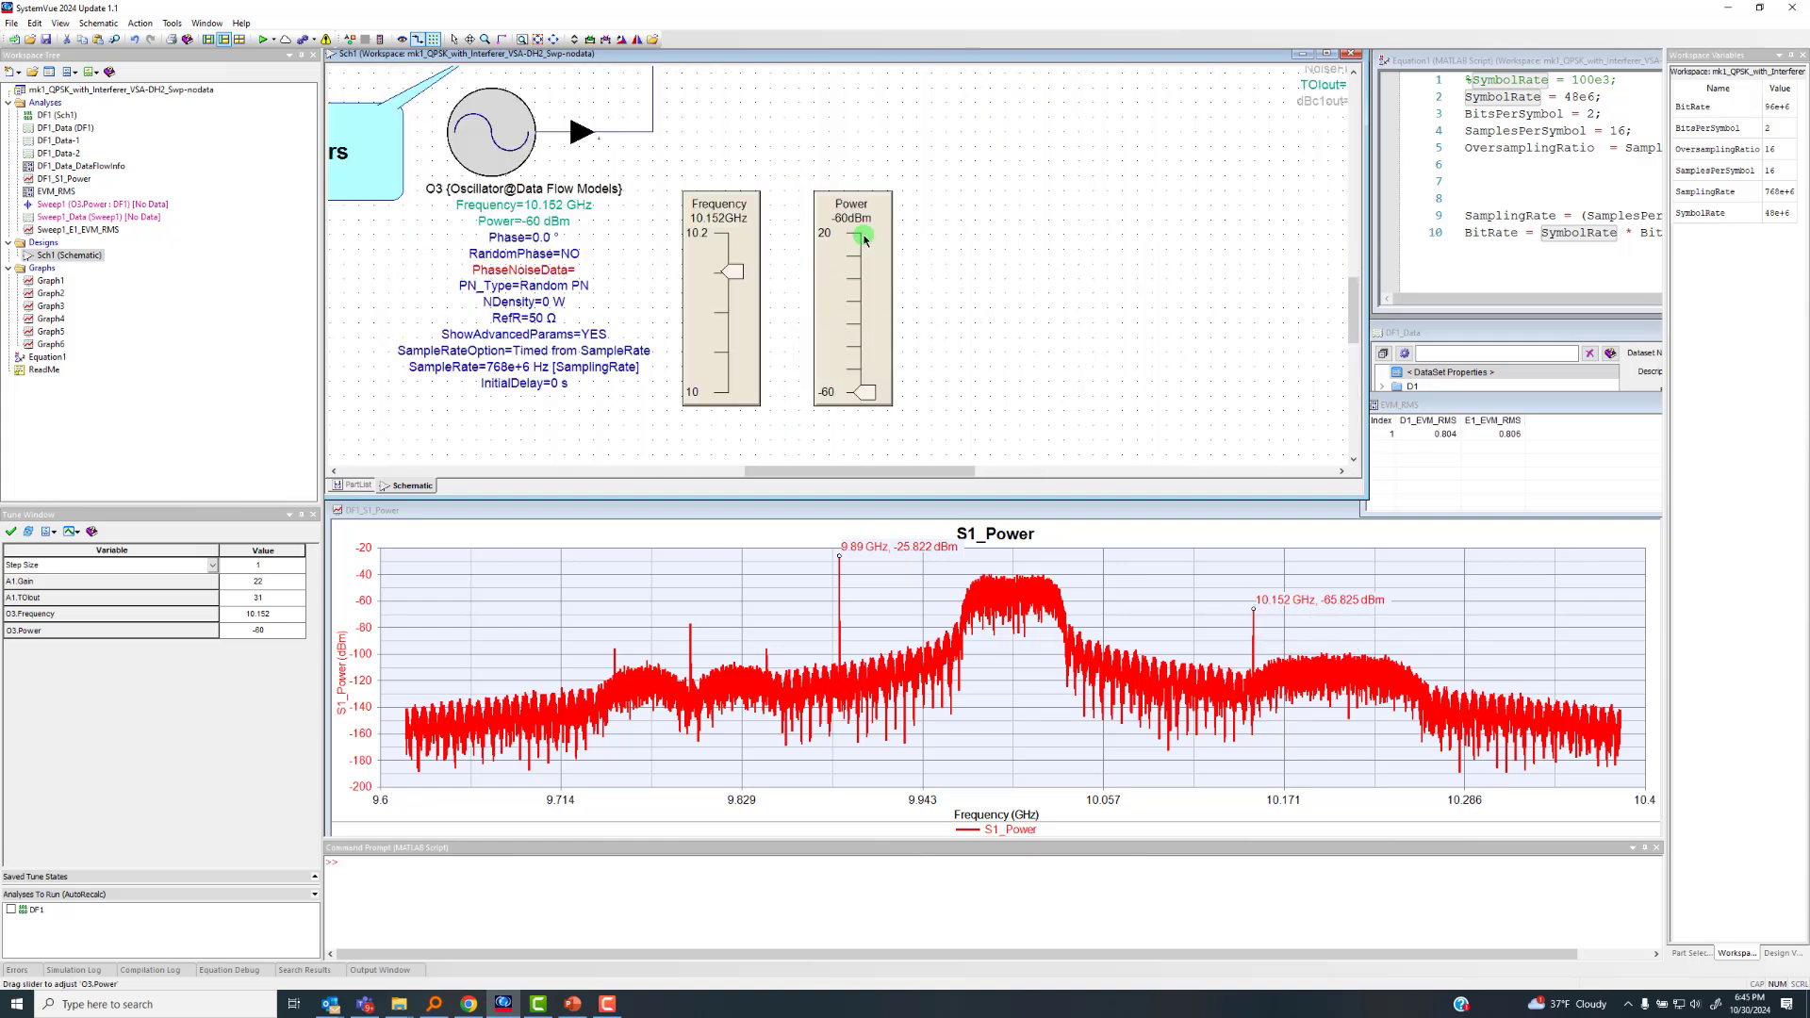
scroll(838, 265, down, 1)
scroll(837, 265, down, 1)
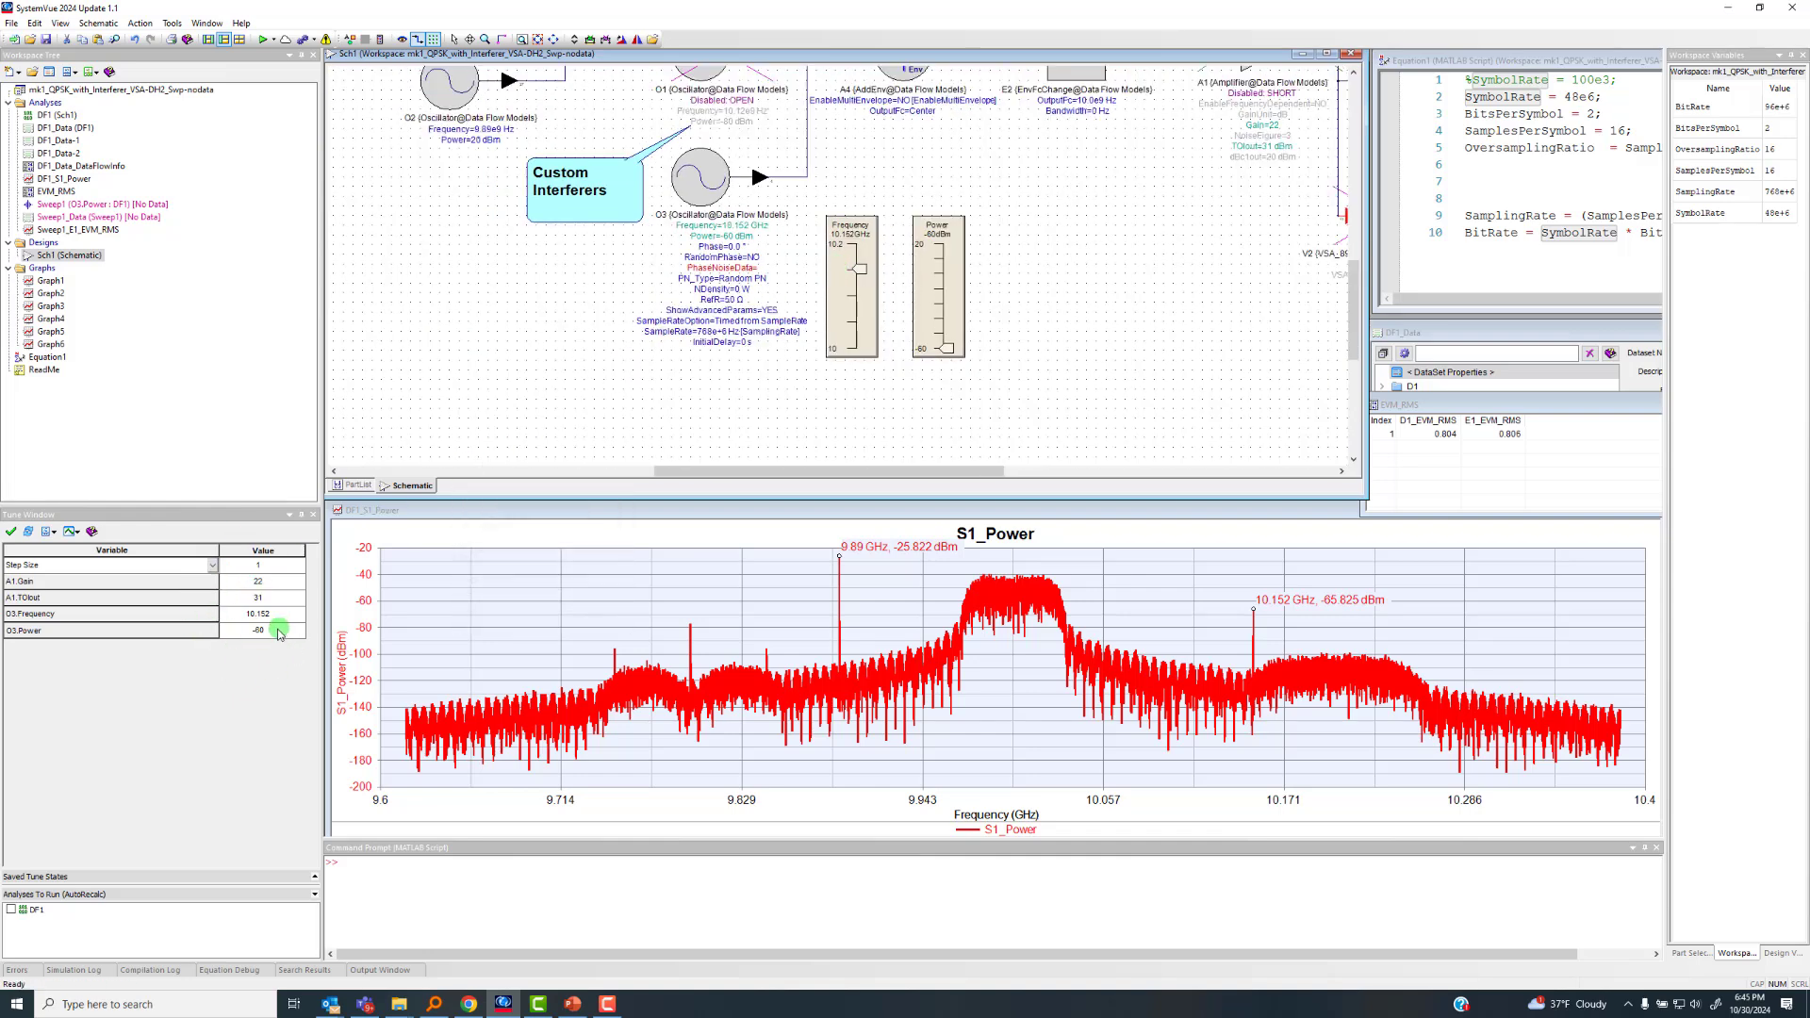
click(60, 23)
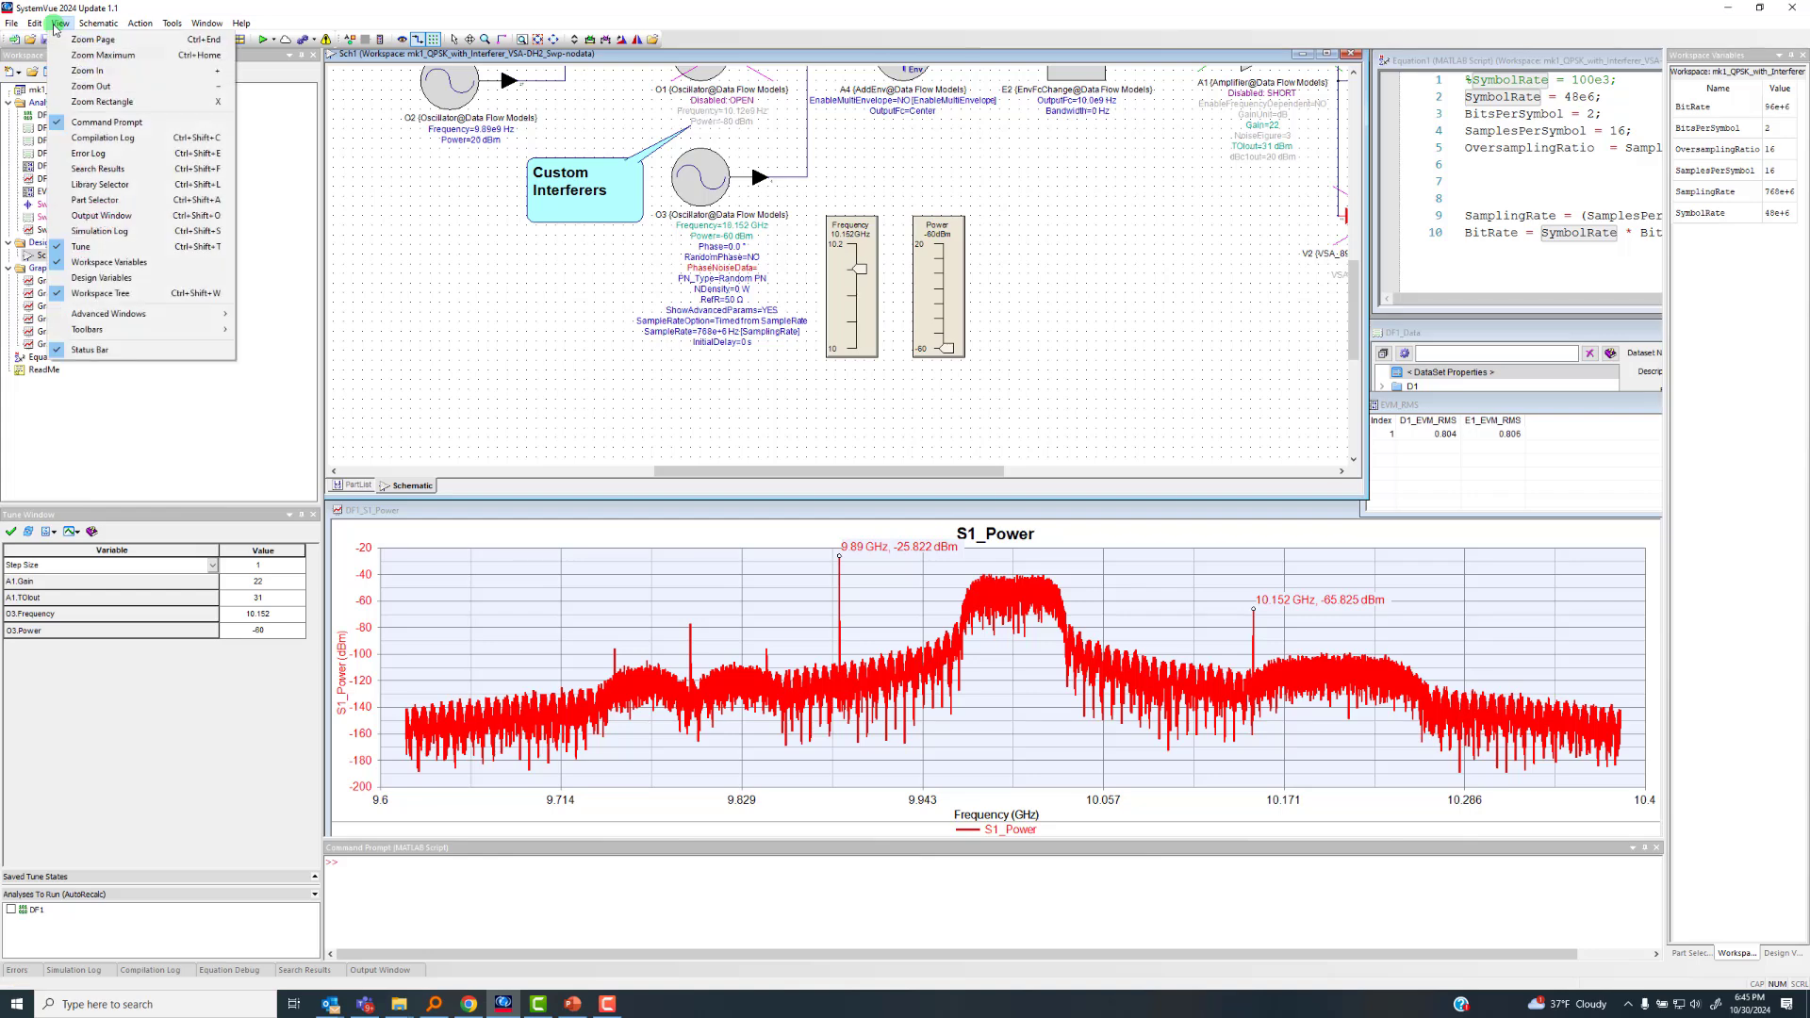
click(566, 335)
click(556, 40)
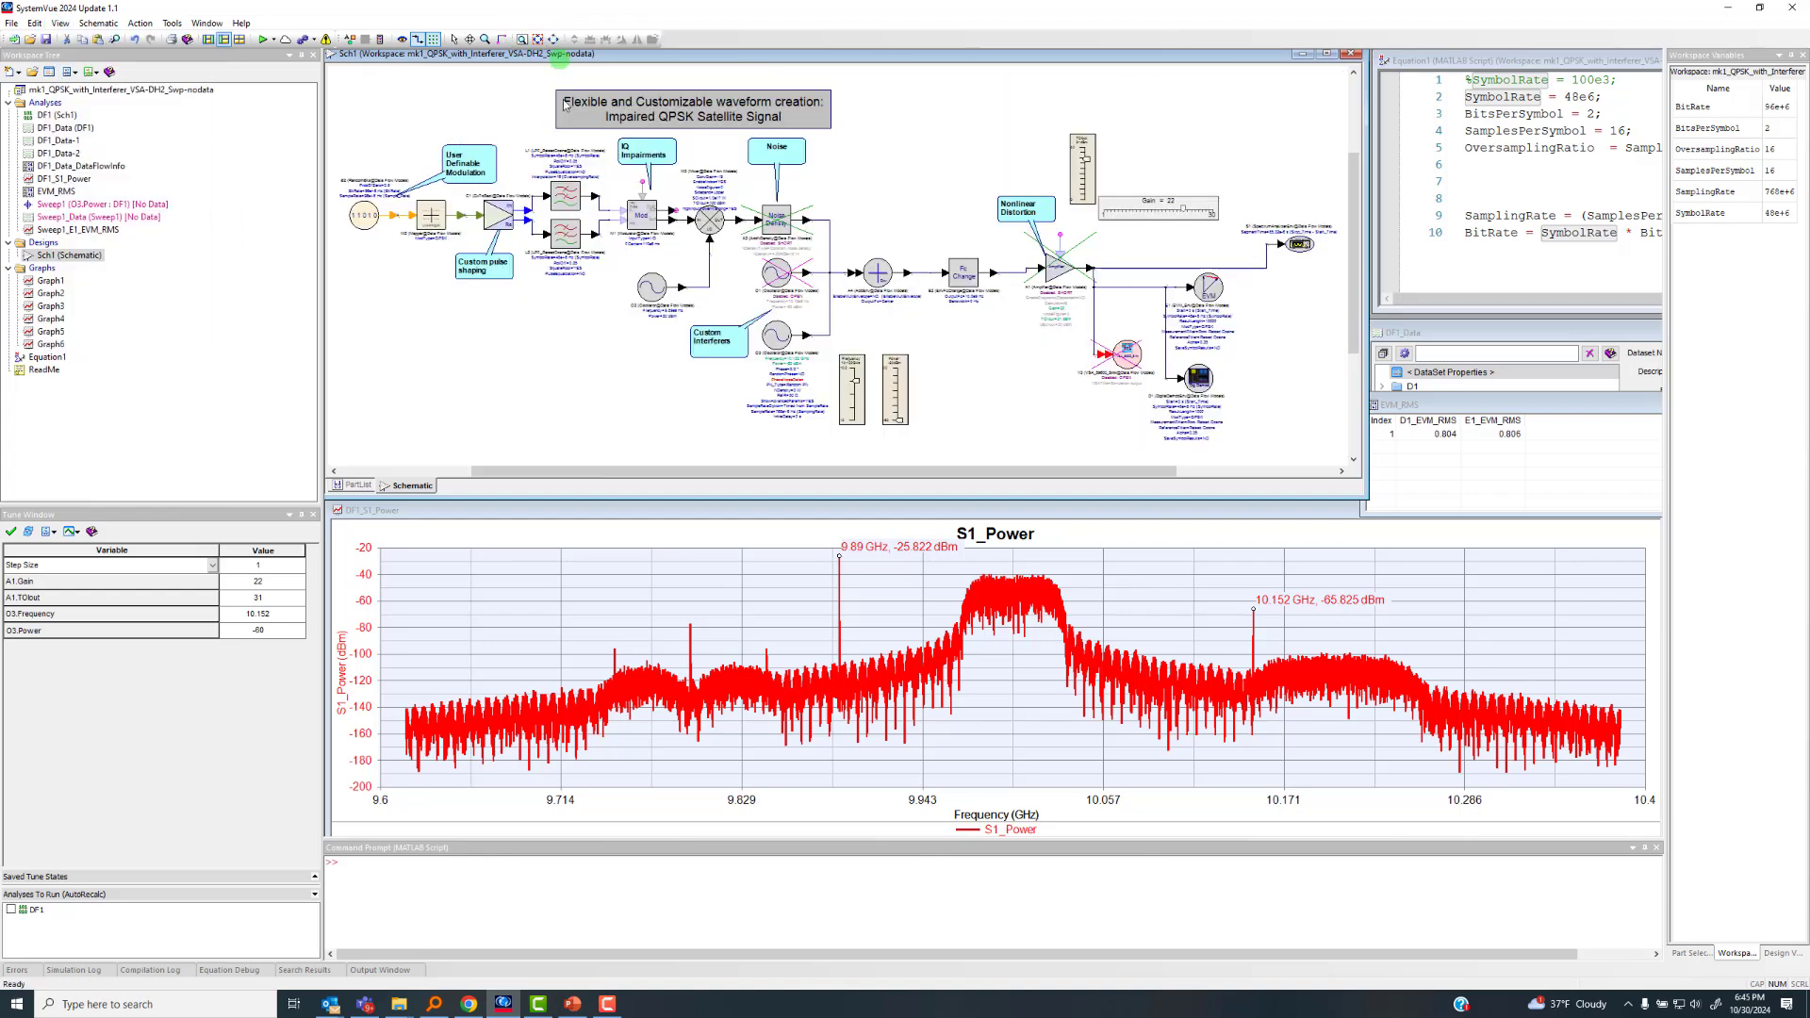
Switch to PowerPoint, review the Test Case #1 and Test Case #2 slides, and return to SystemVue
click(1620, 642)
click(572, 1003)
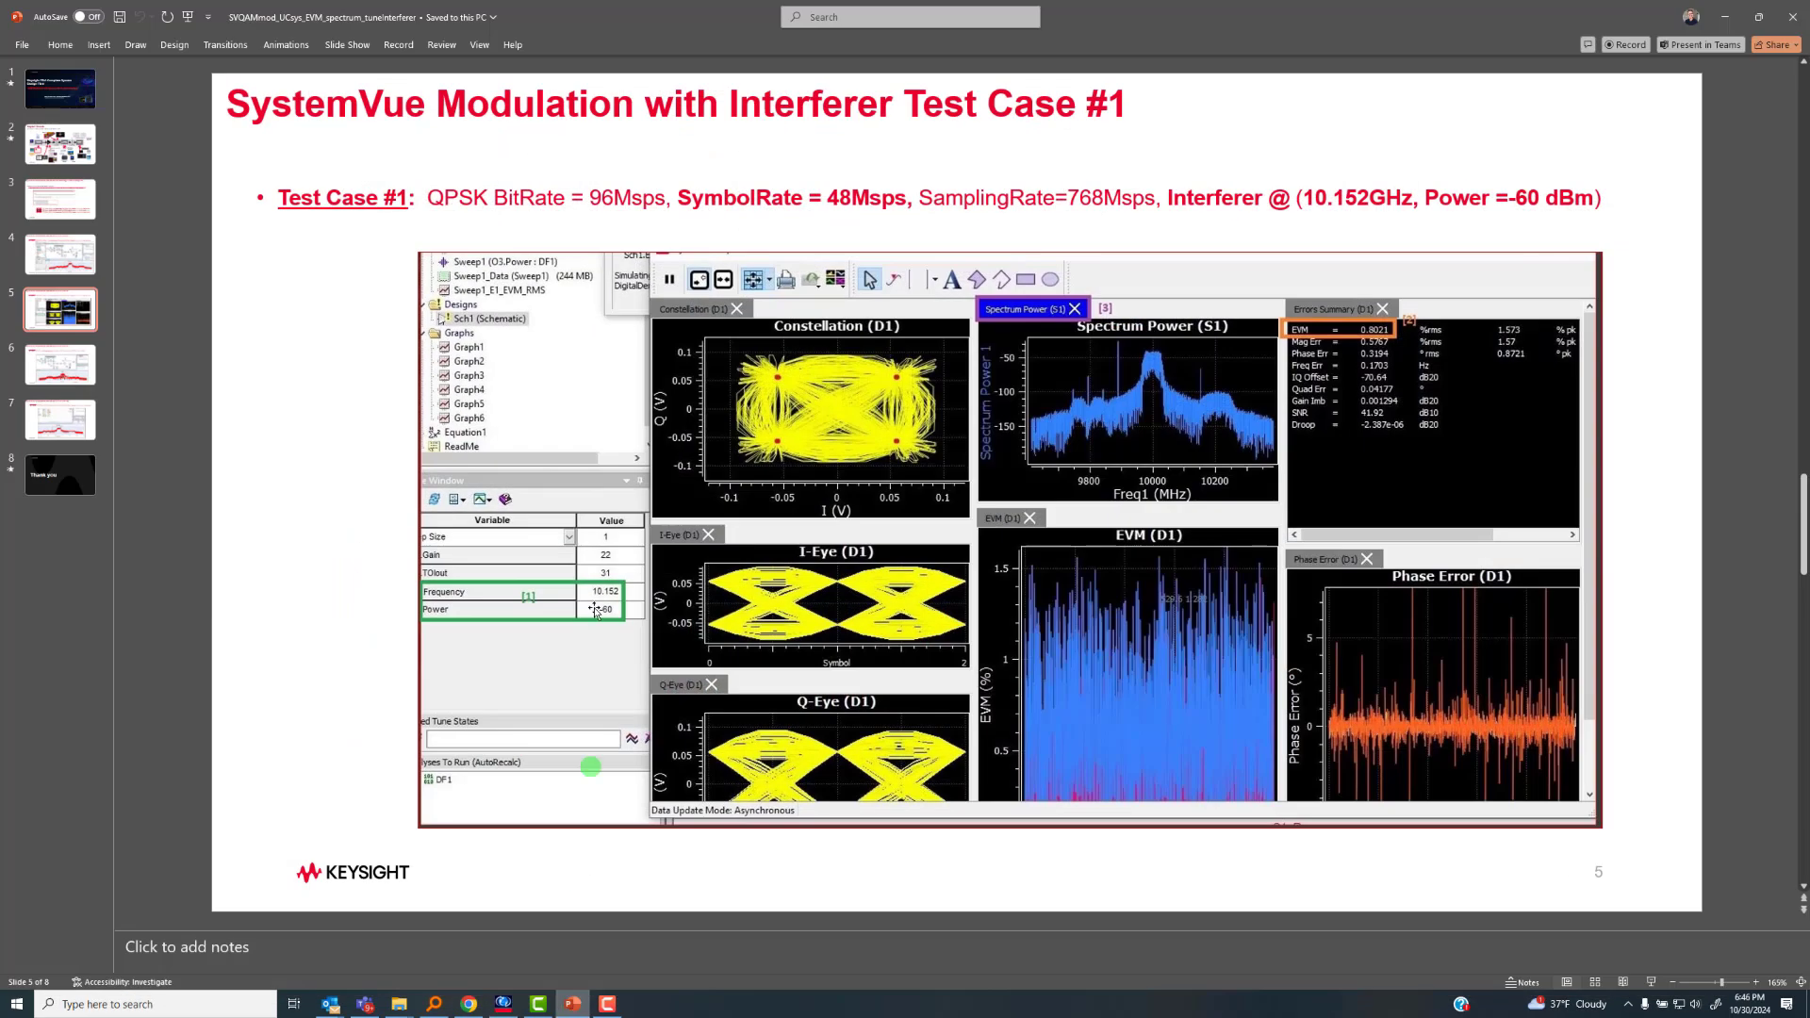
click(641, 362)
scroll(640, 361, down, 1)
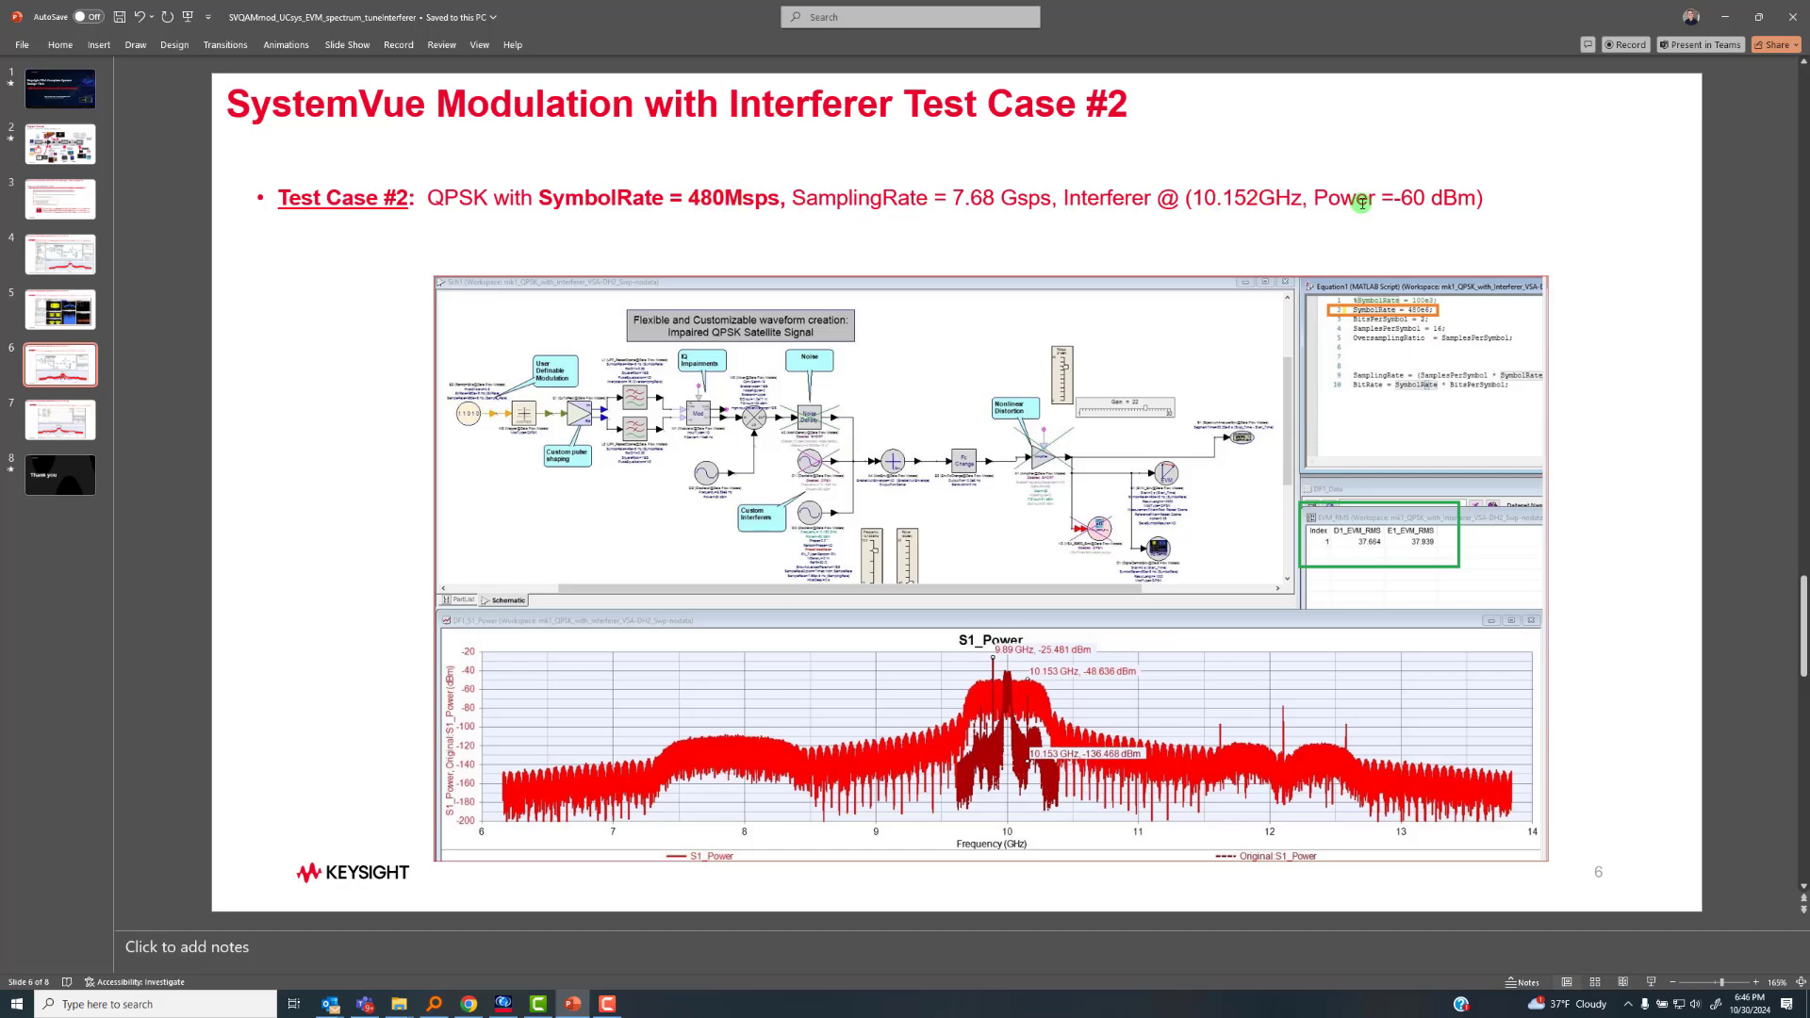
click(1724, 16)
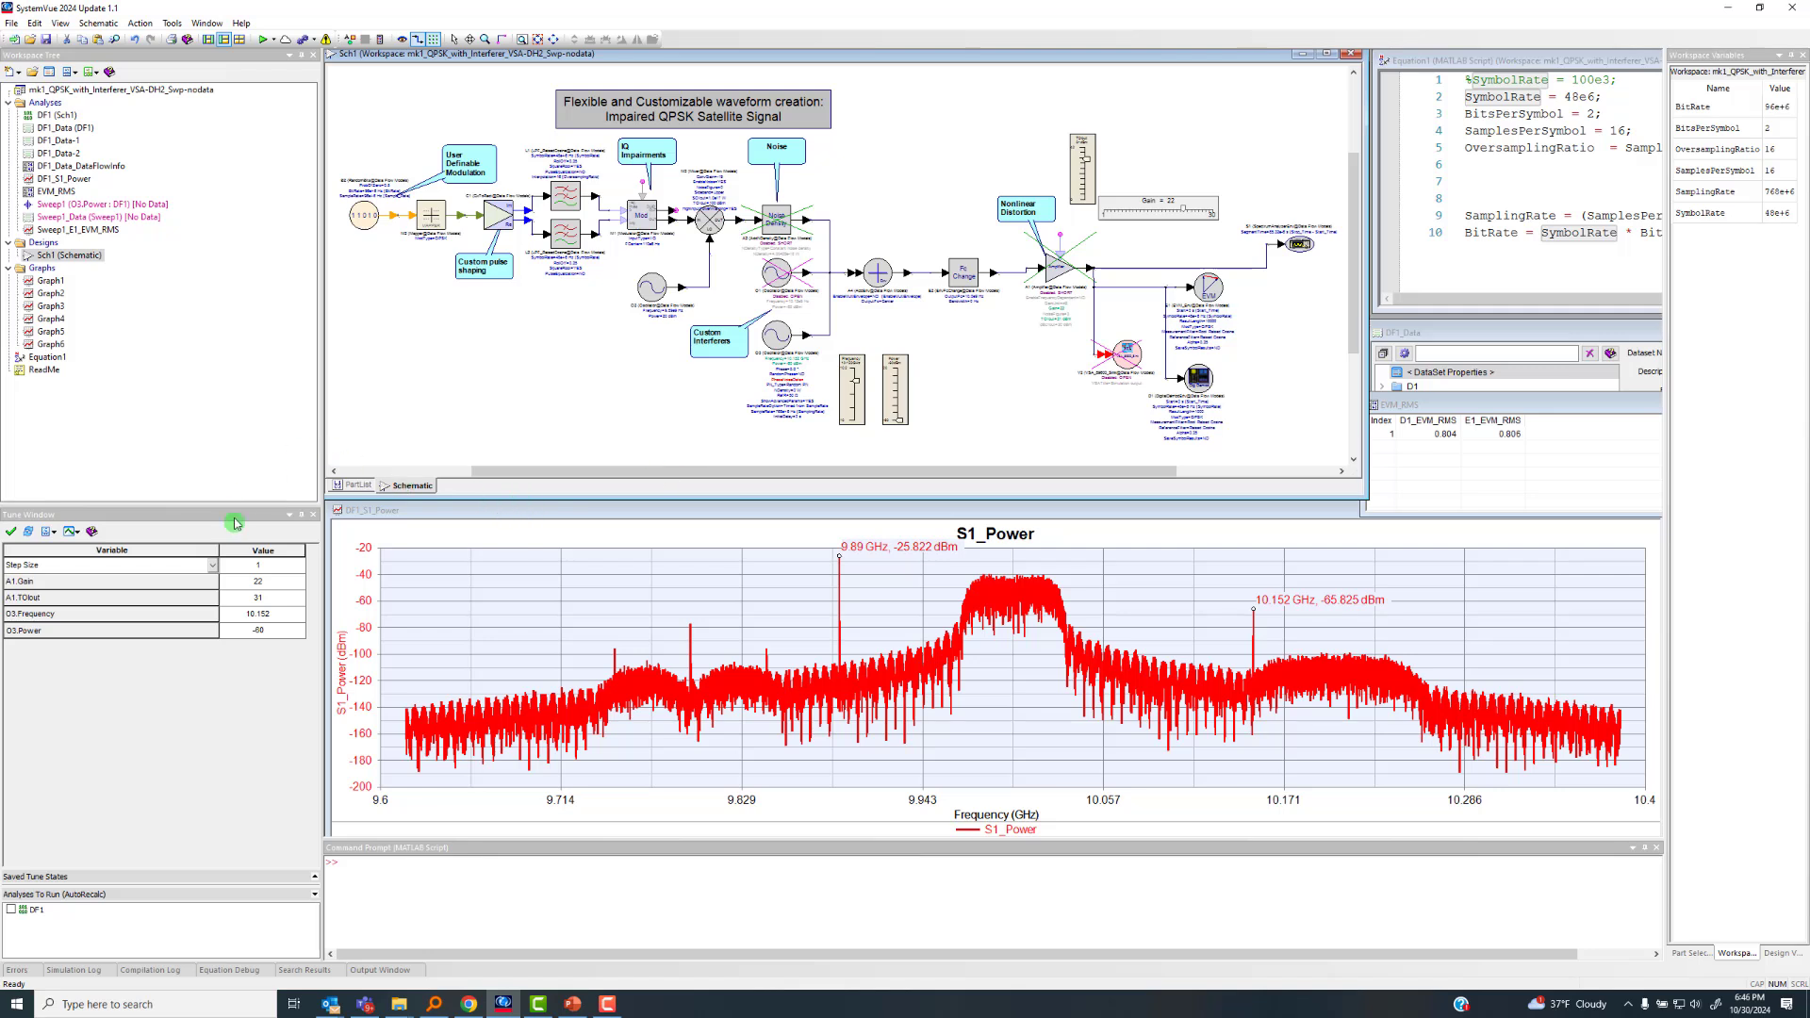
Checkpoint the S1_Power spectrum graph to keep the original trace for comparison
click(723, 604)
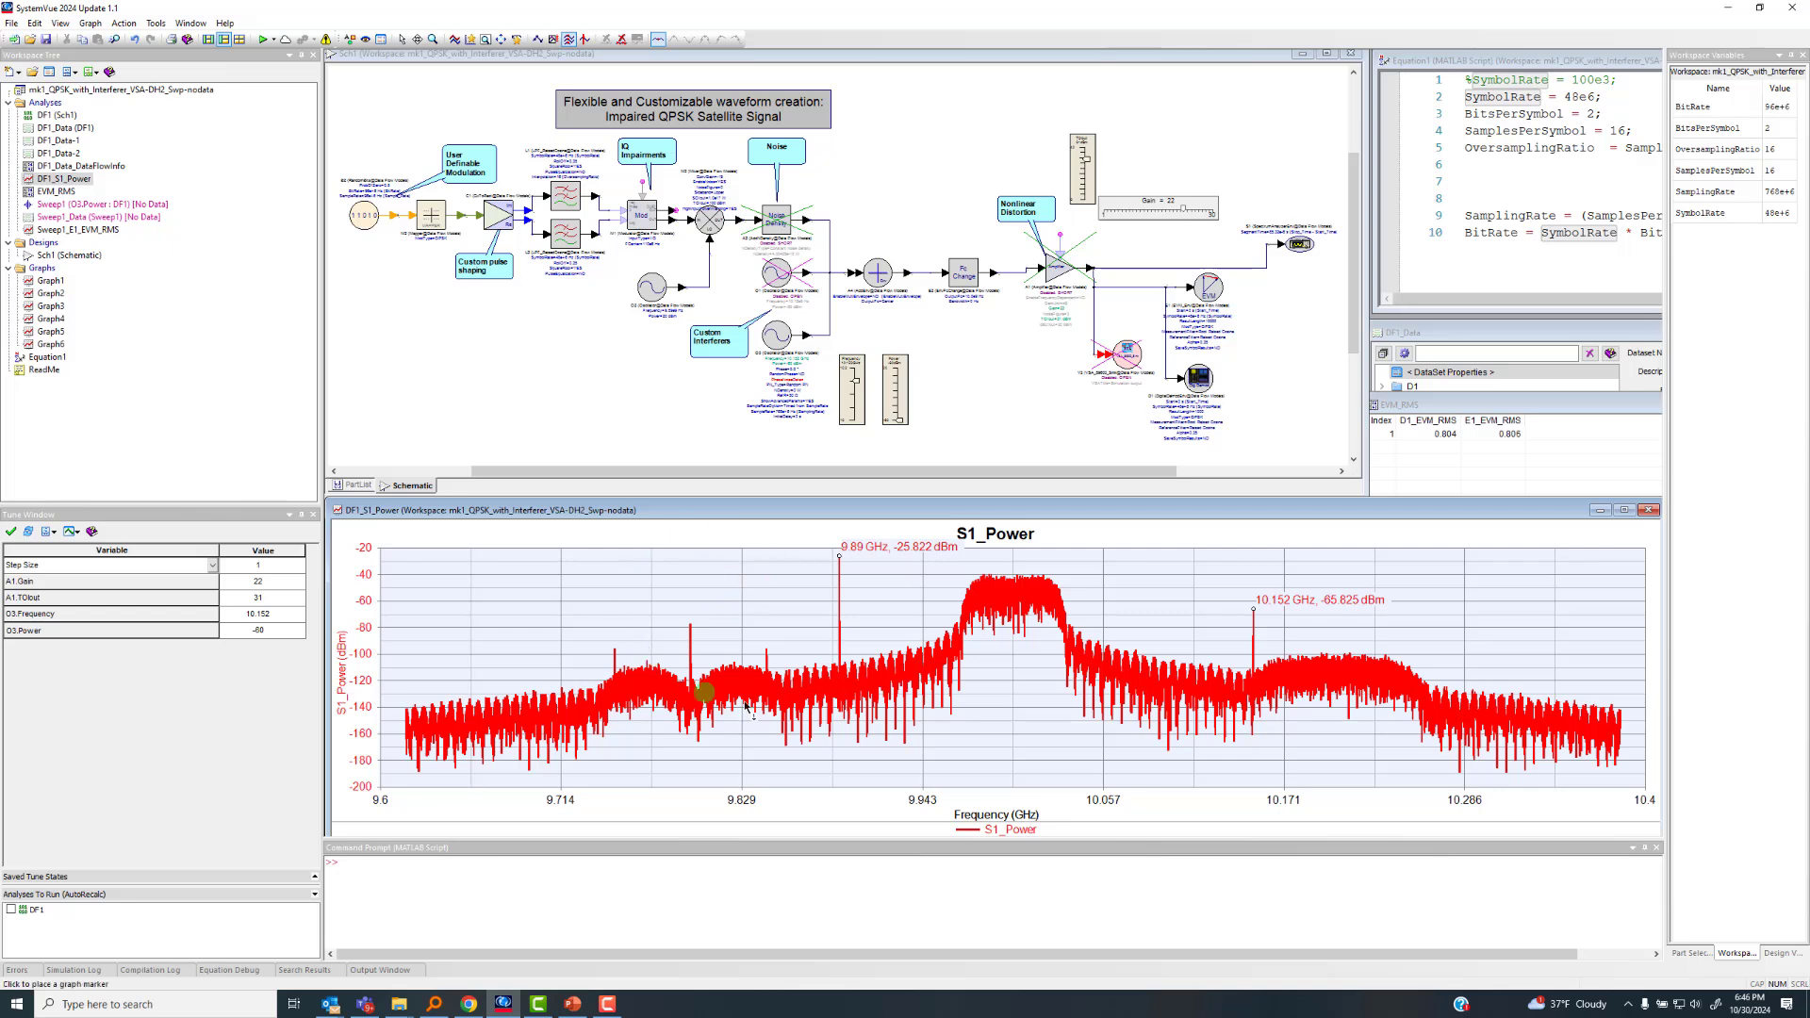
mouse_move(629, 765)
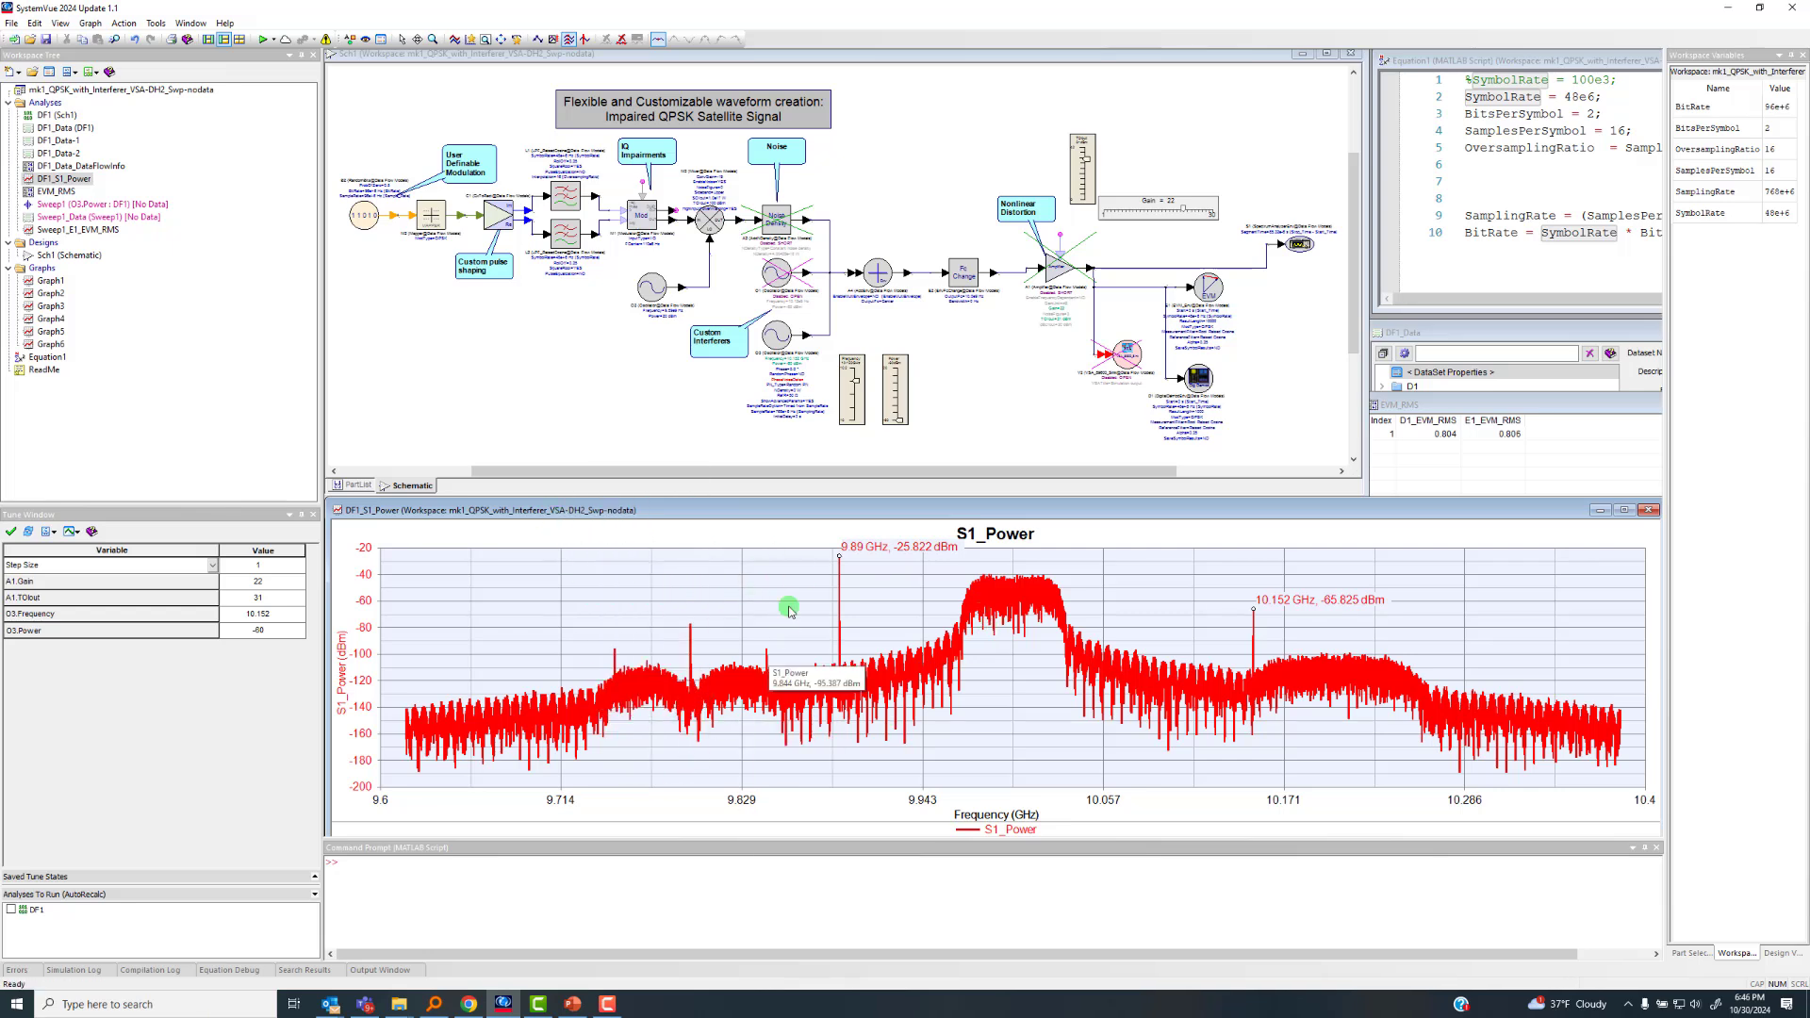
mouse_move(1023, 556)
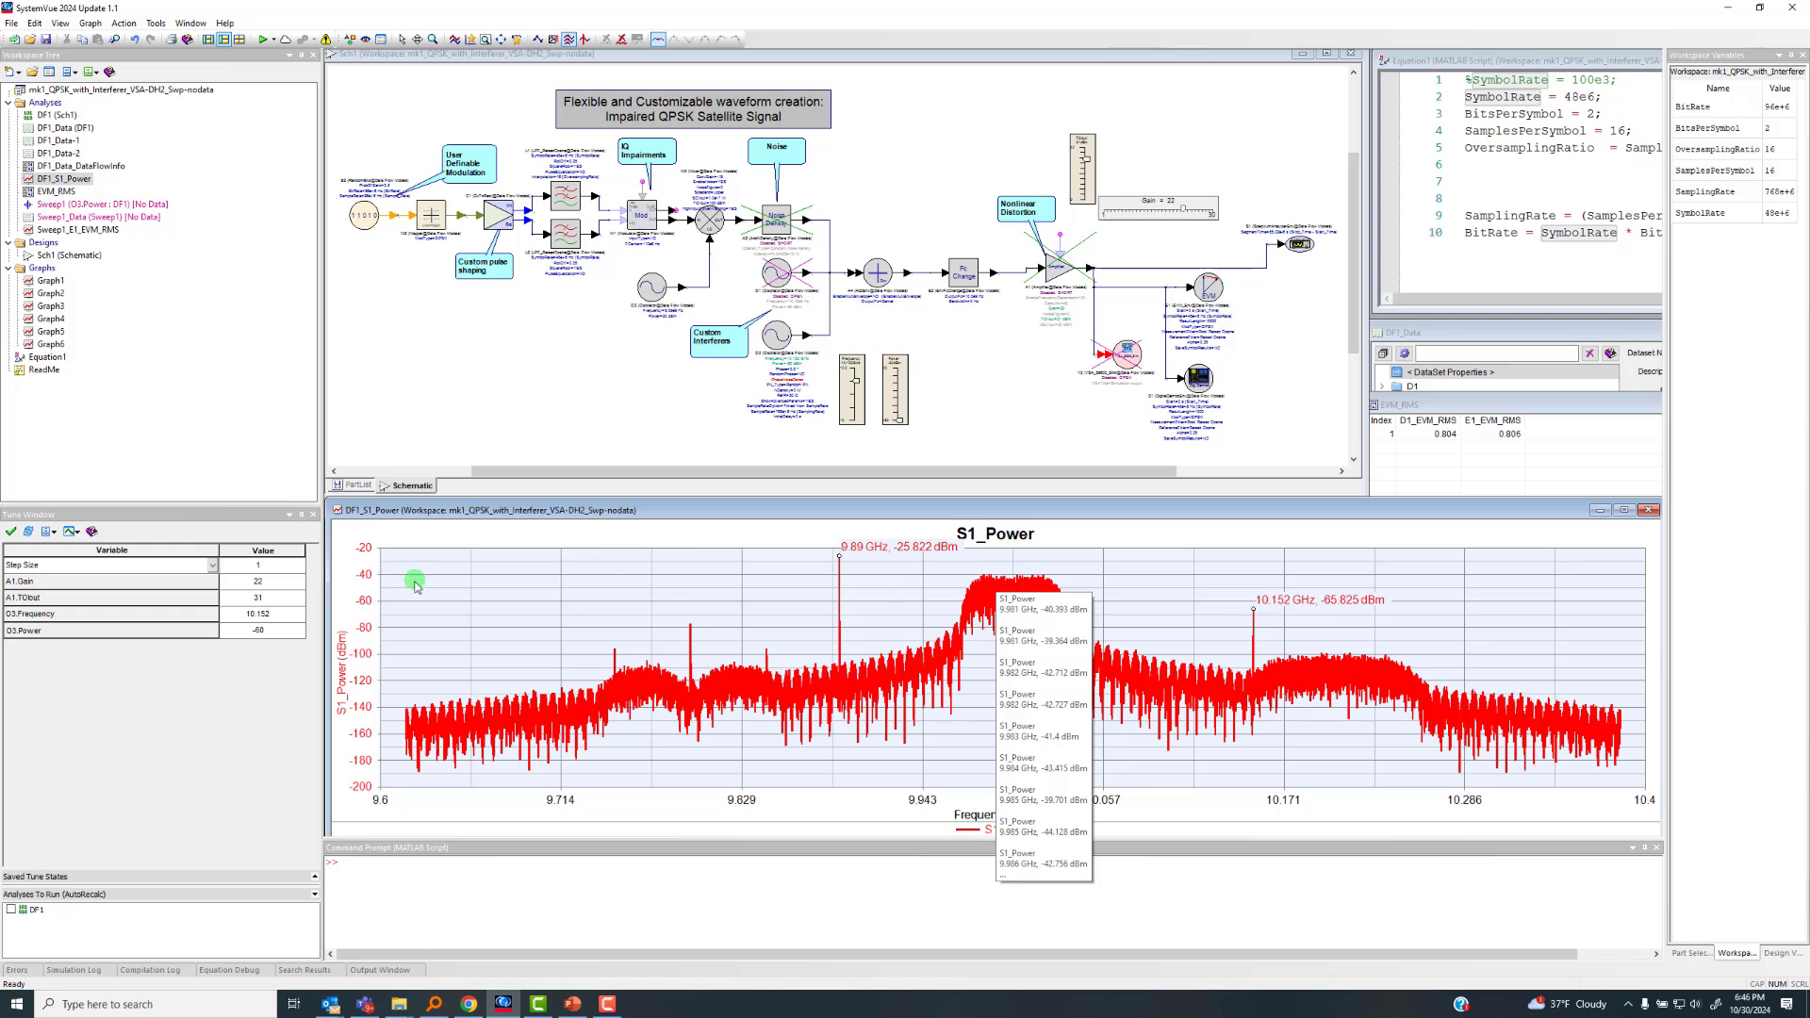
click(453, 42)
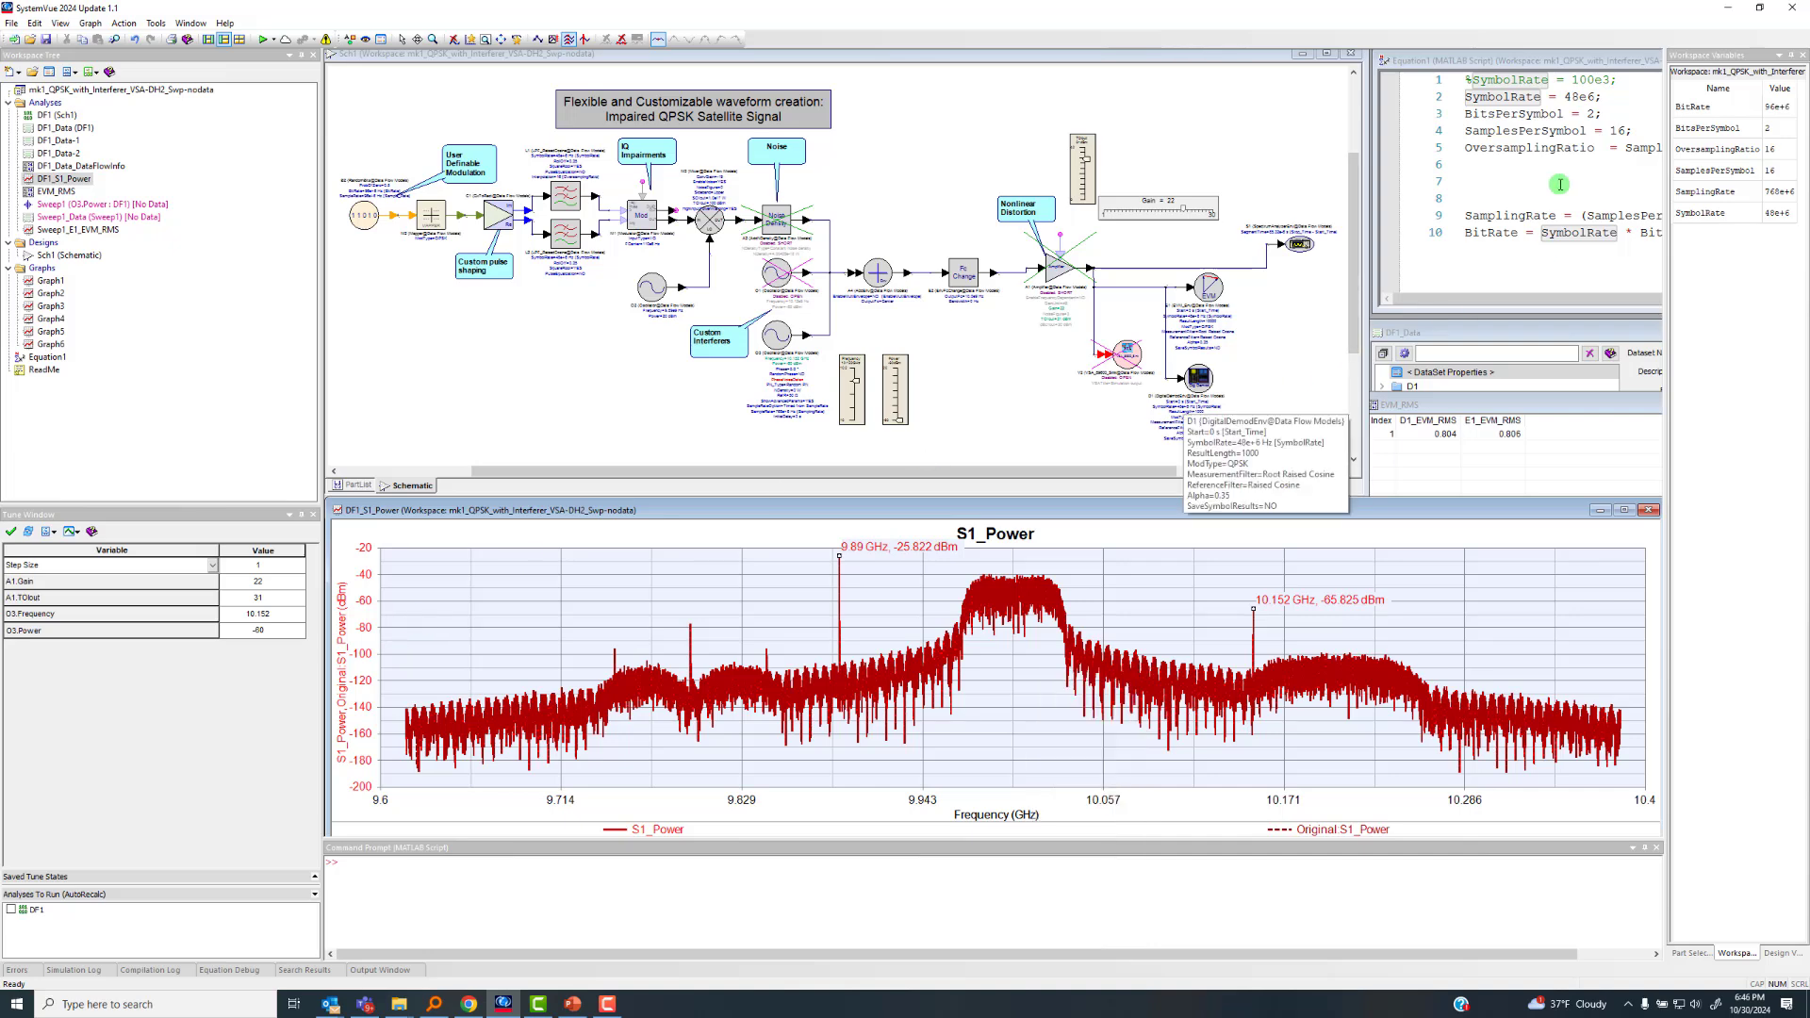
Set SymbolRate to 480e6 in the Equation1 script, recalculate the equations, and move the script window back beside the schematic
double_click(1482, 65)
click(1369, 150)
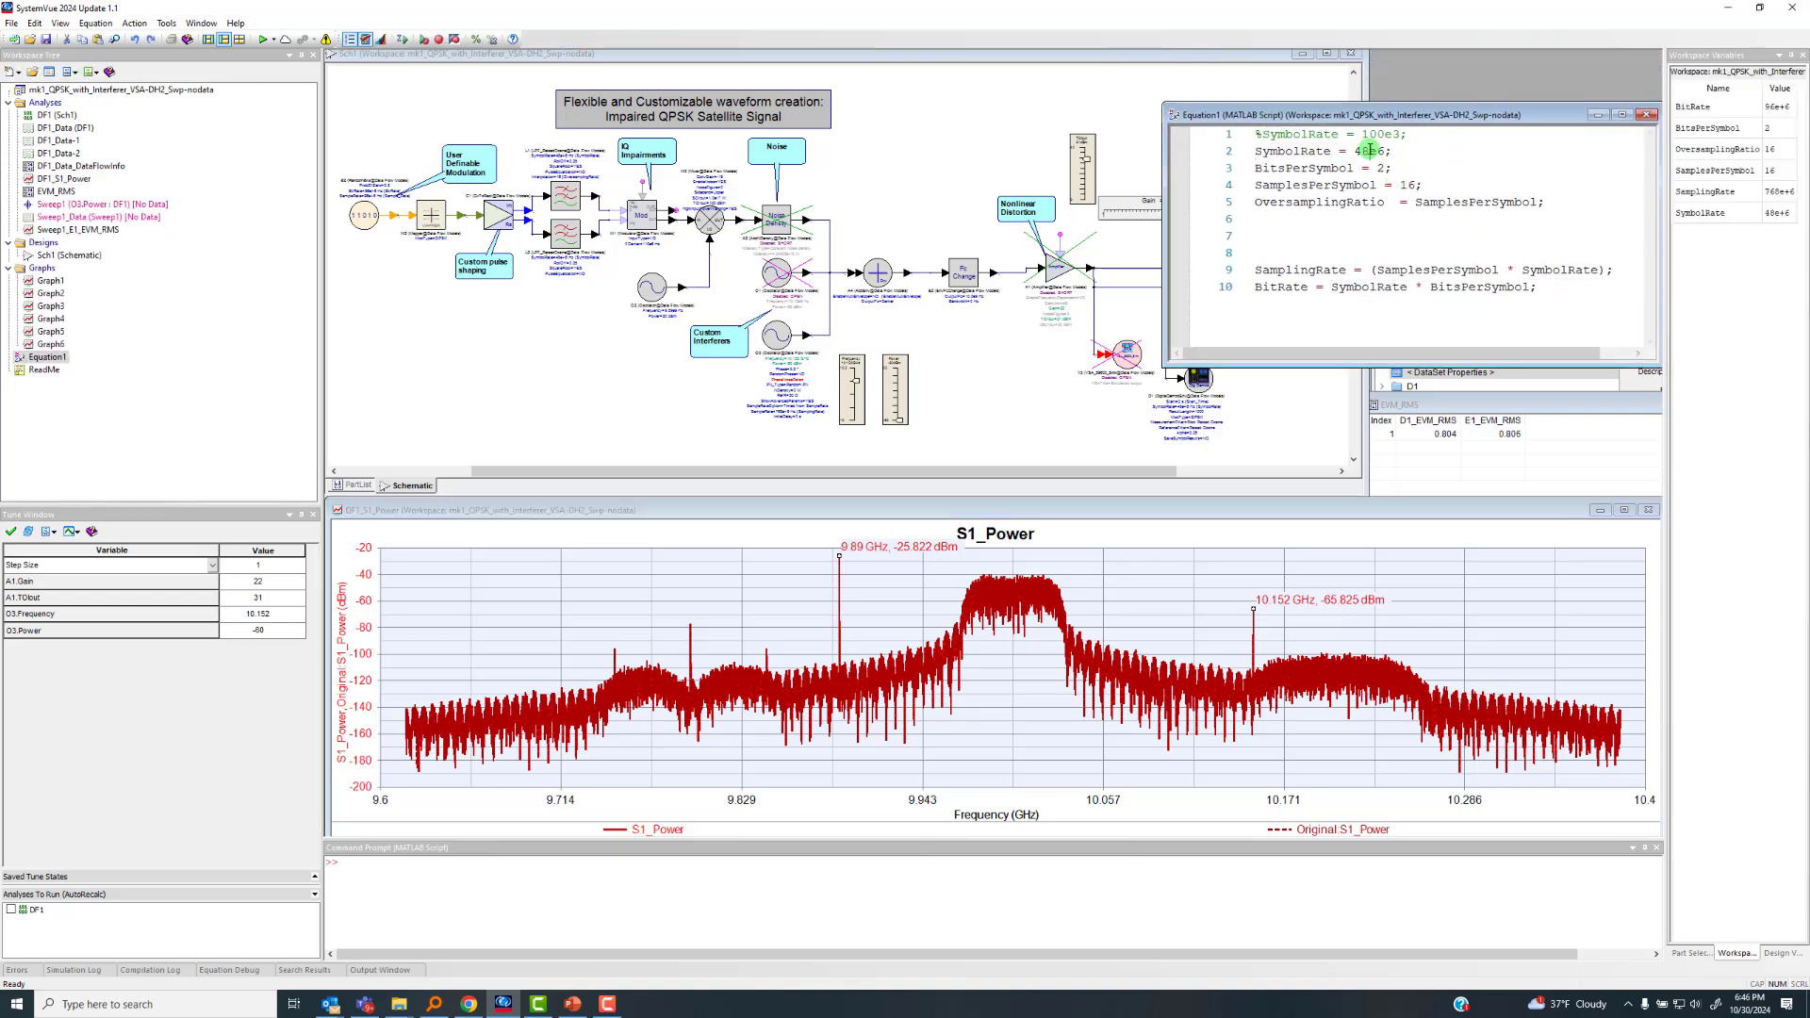
text(0)
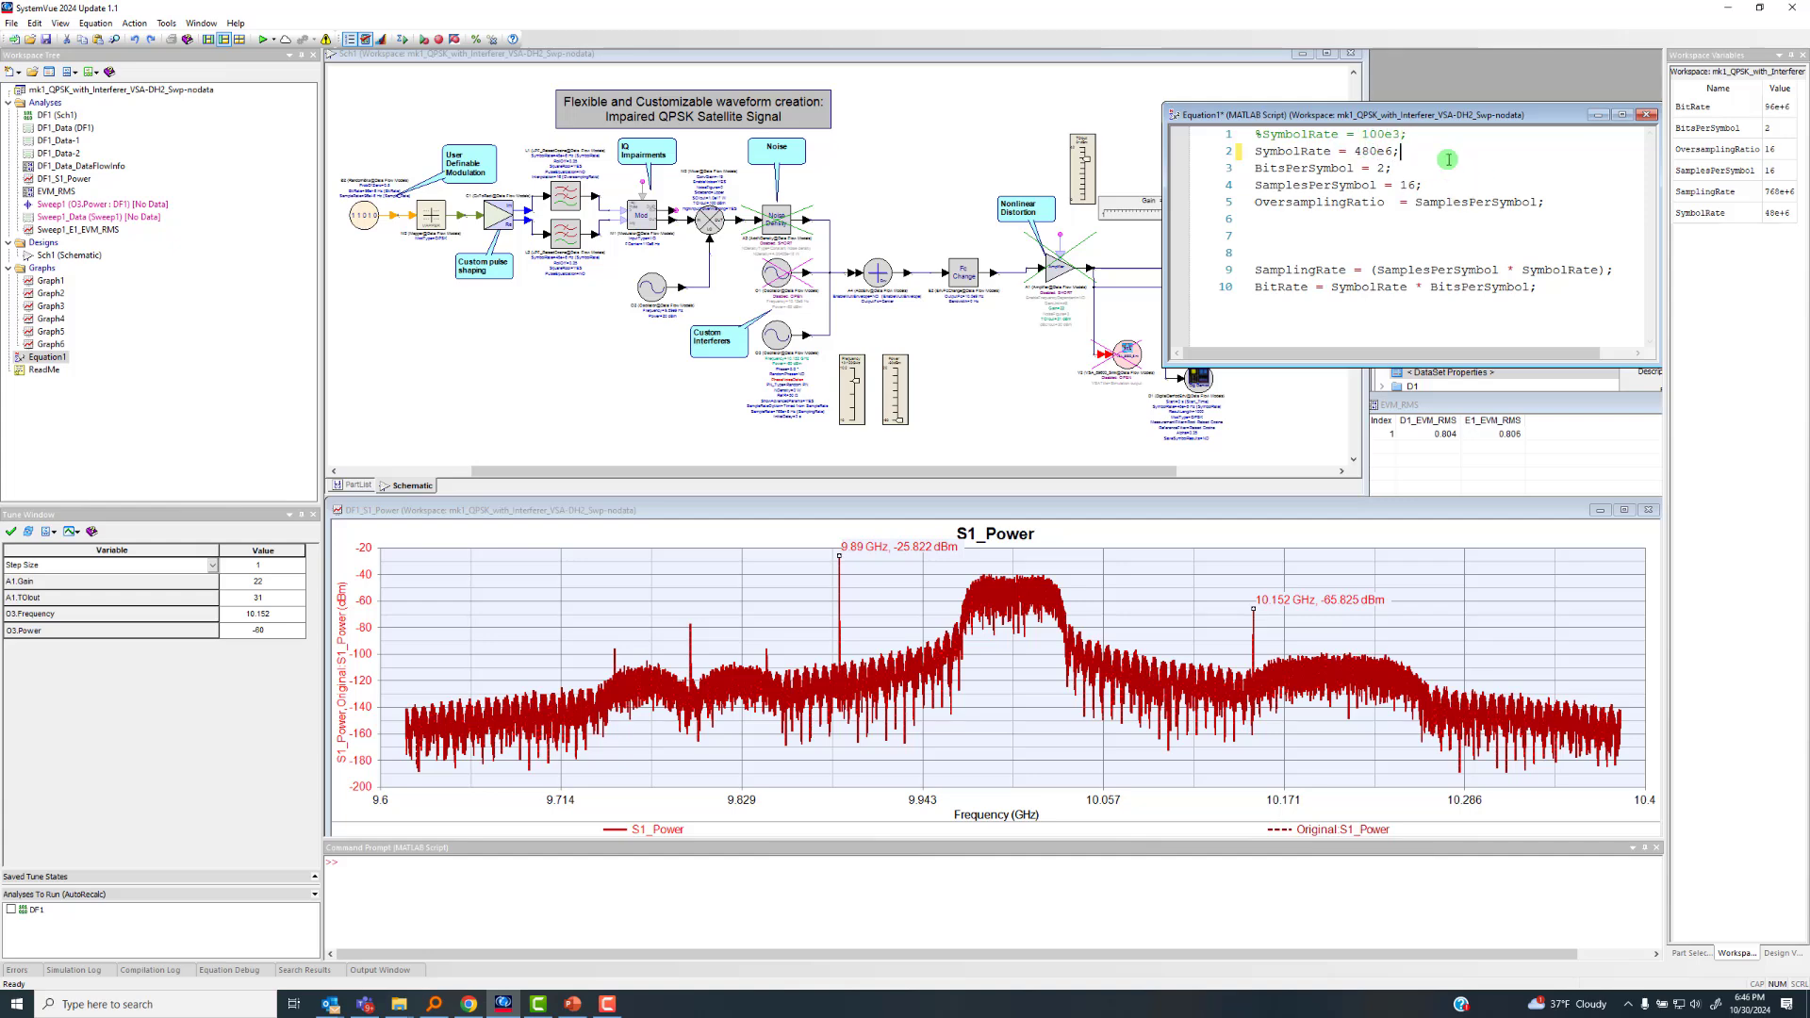
right_click(1448, 159)
click(1505, 305)
drag(1367, 114, 1573, 68)
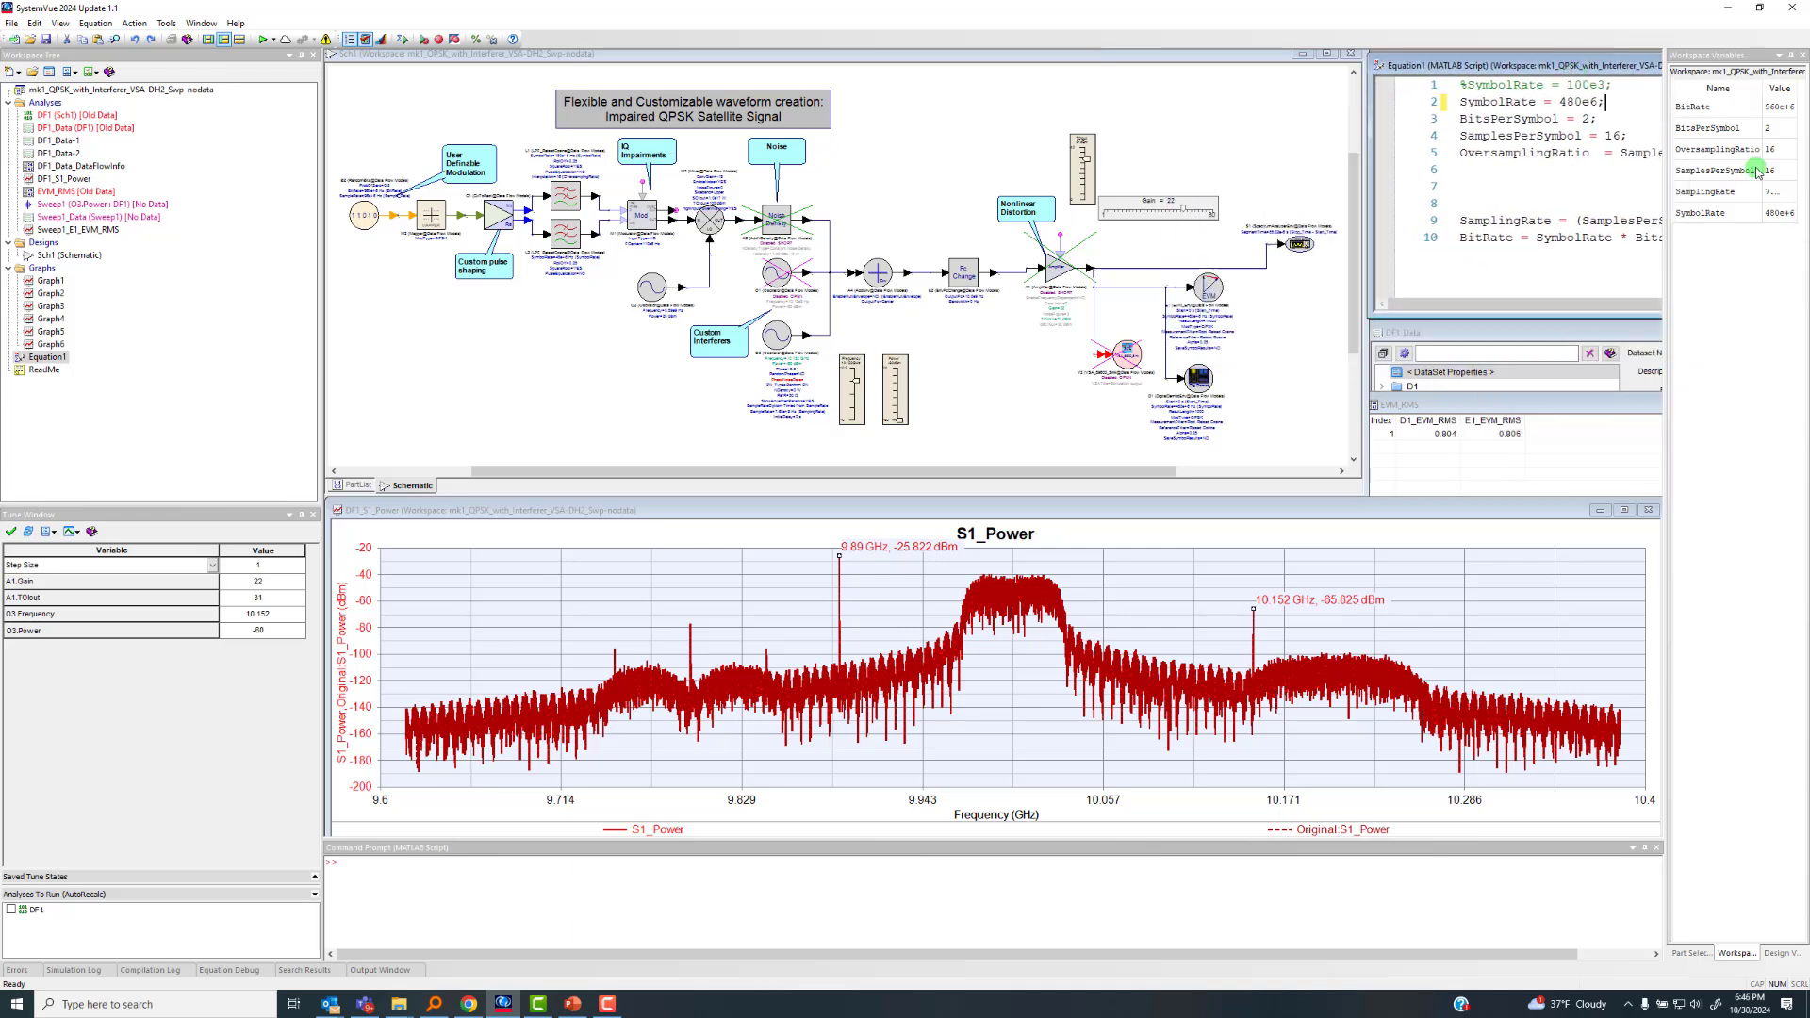
Widen the workspace variables area to read the recalculated bit, sampling and symbol rates, and narrow it again
drag(1665, 124, 1610, 135)
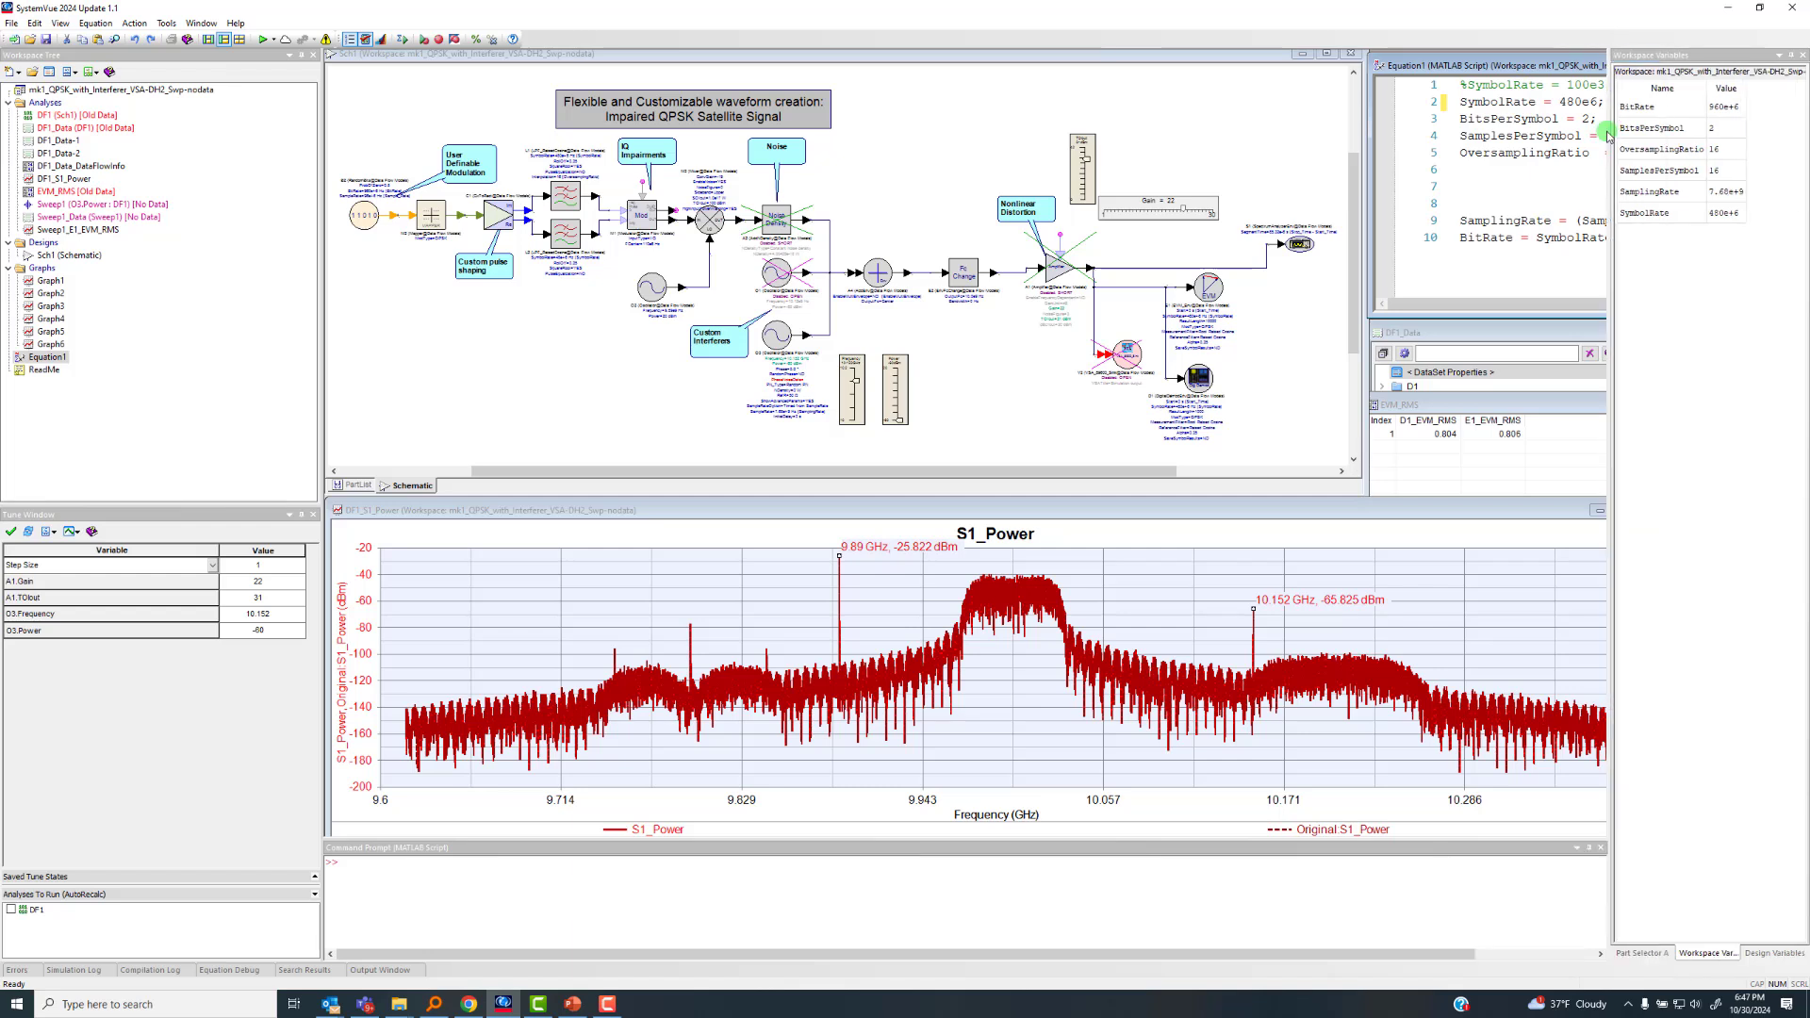
click(1745, 86)
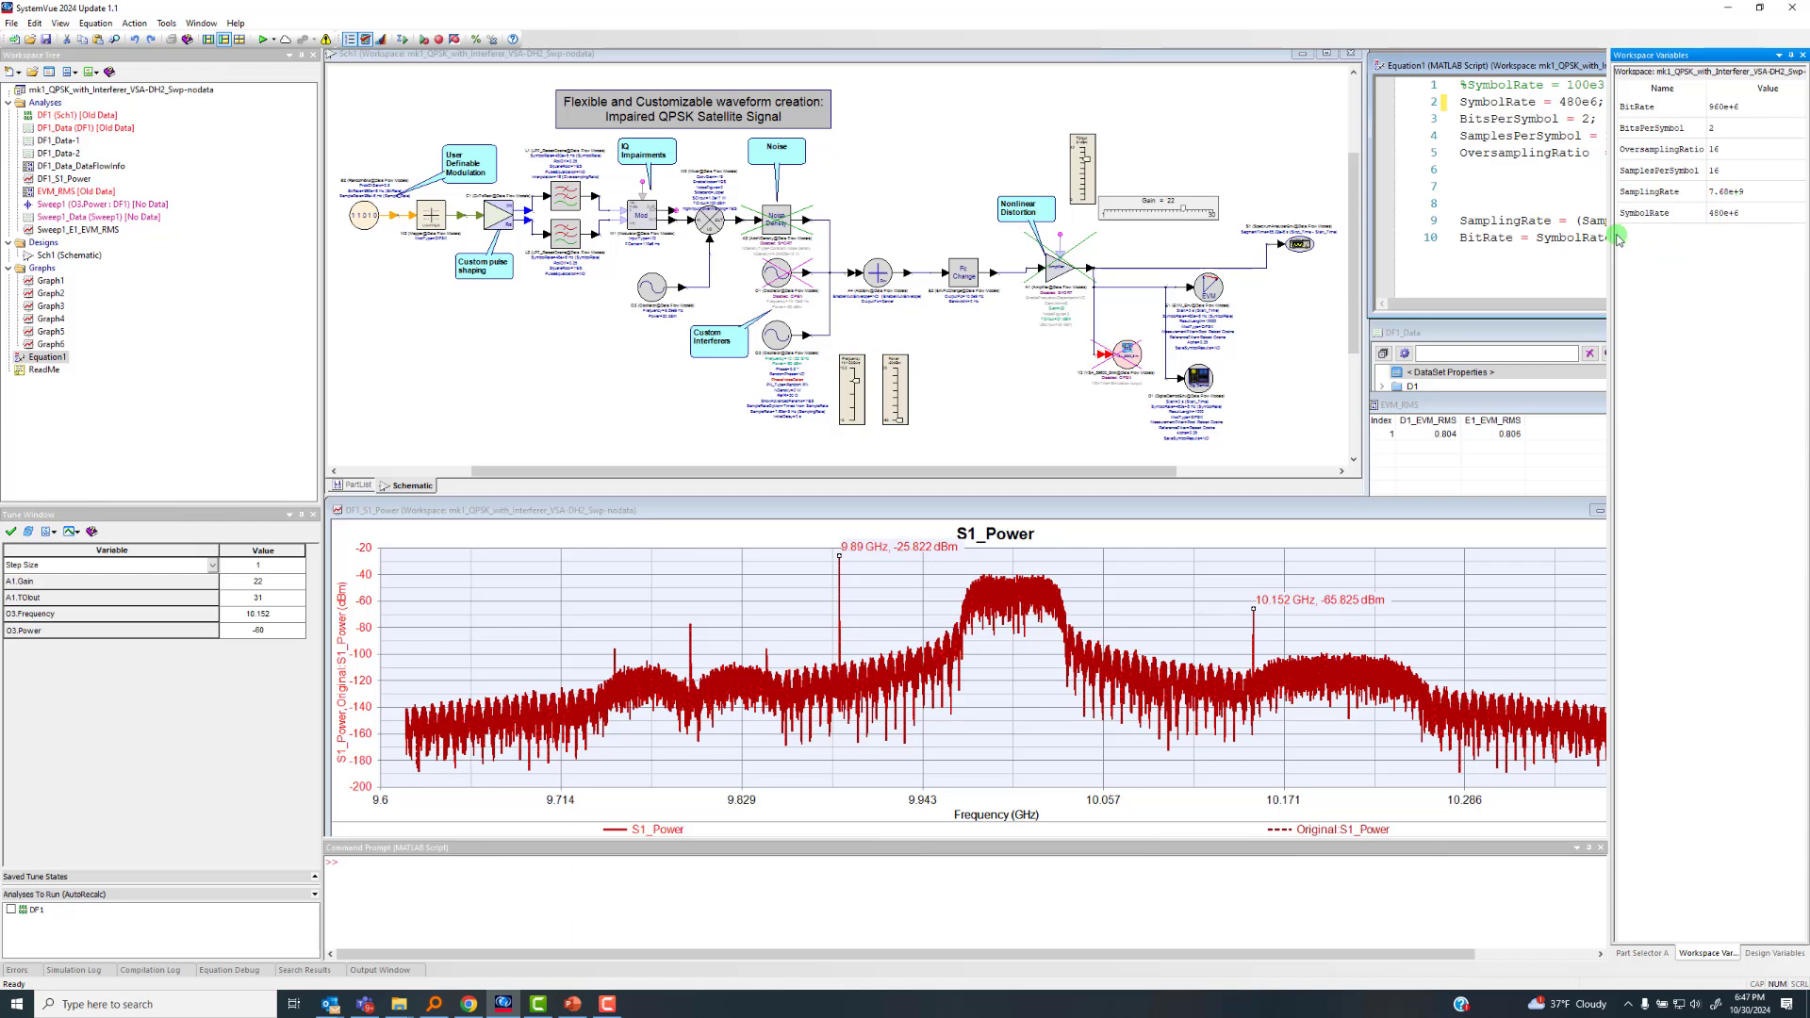
drag(1612, 243, 1695, 242)
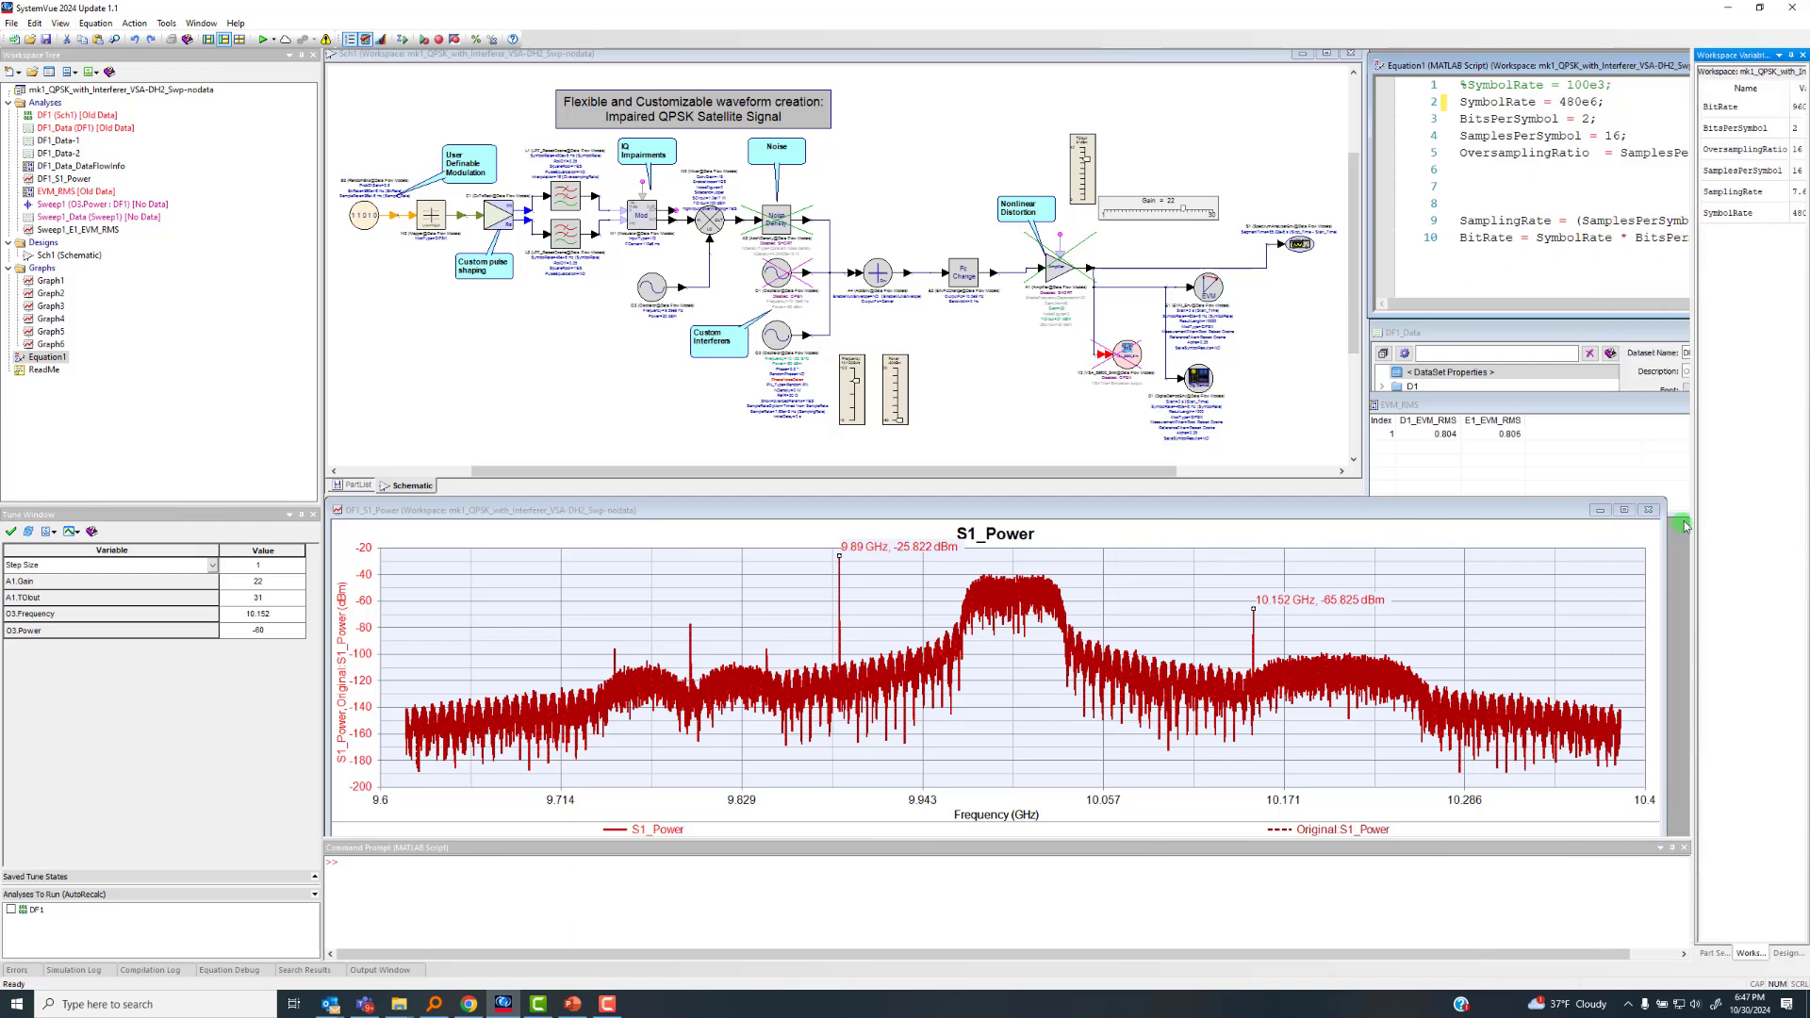
drag(1694, 511, 1678, 512)
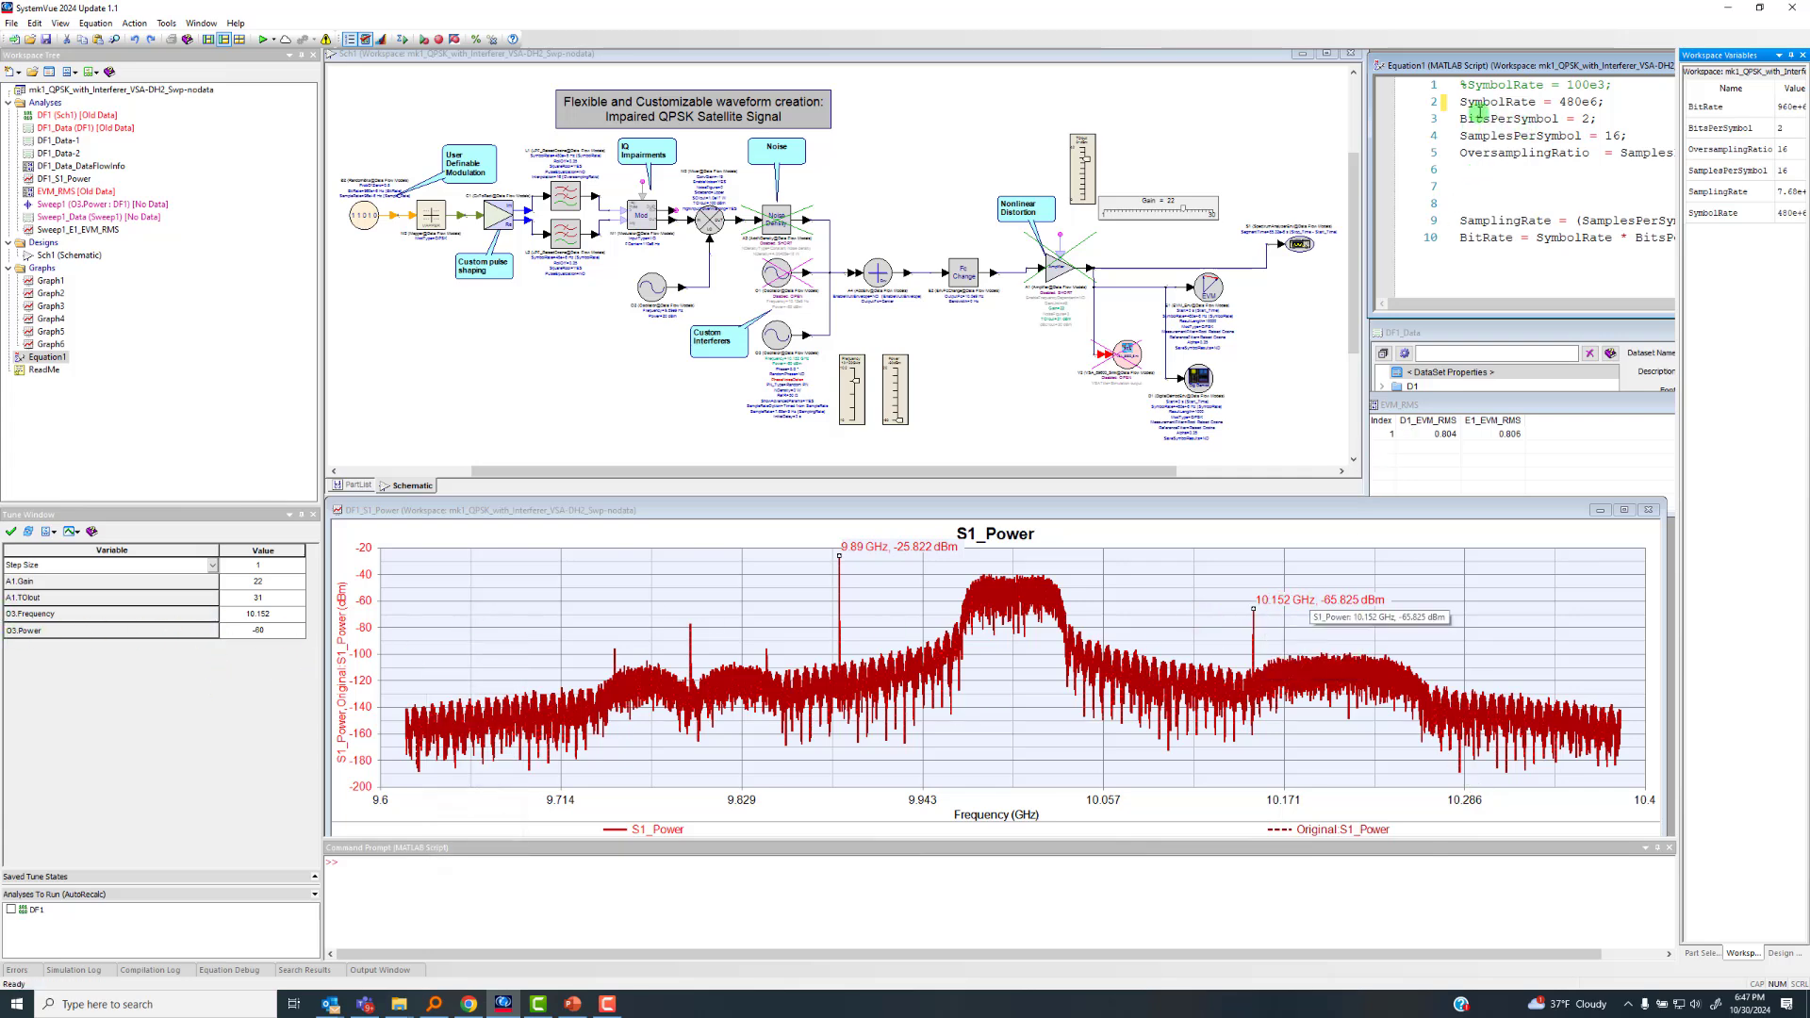
Run the DF1 analysis with the 480e6 symbol rate, inspect the enlarged dynamic graphs, and stop the simulation
click(264, 40)
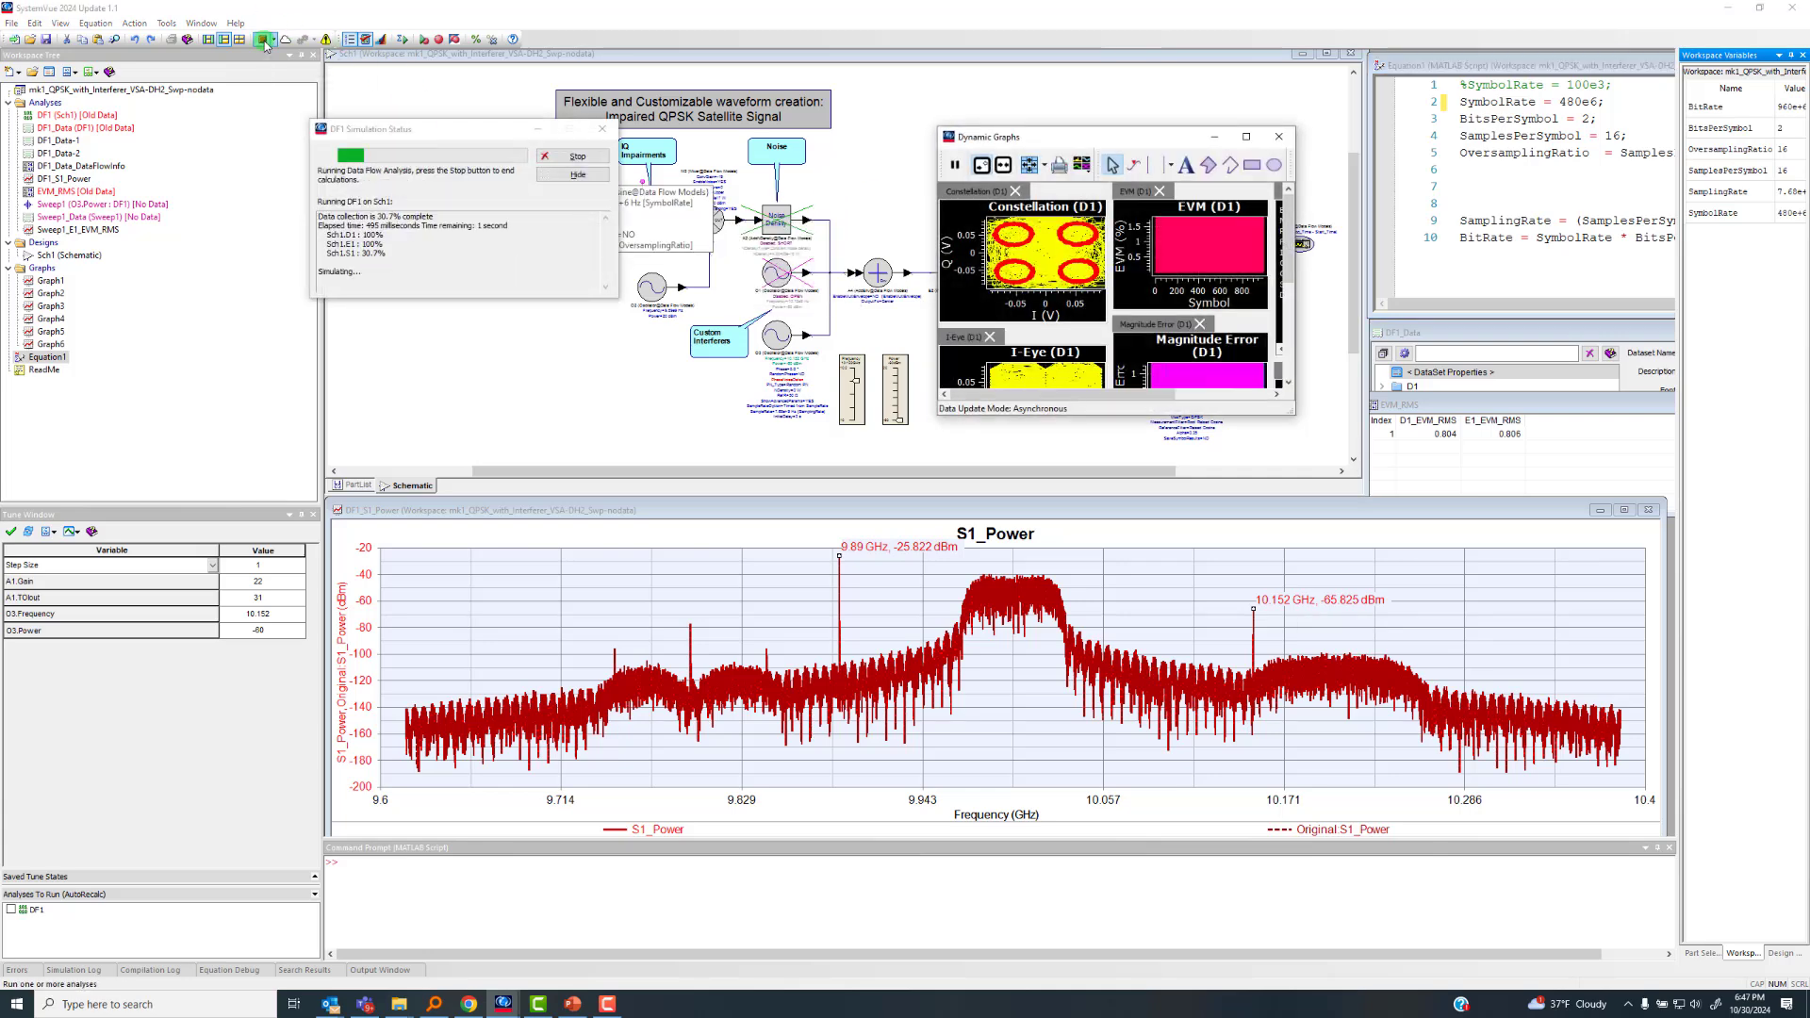
click(1246, 136)
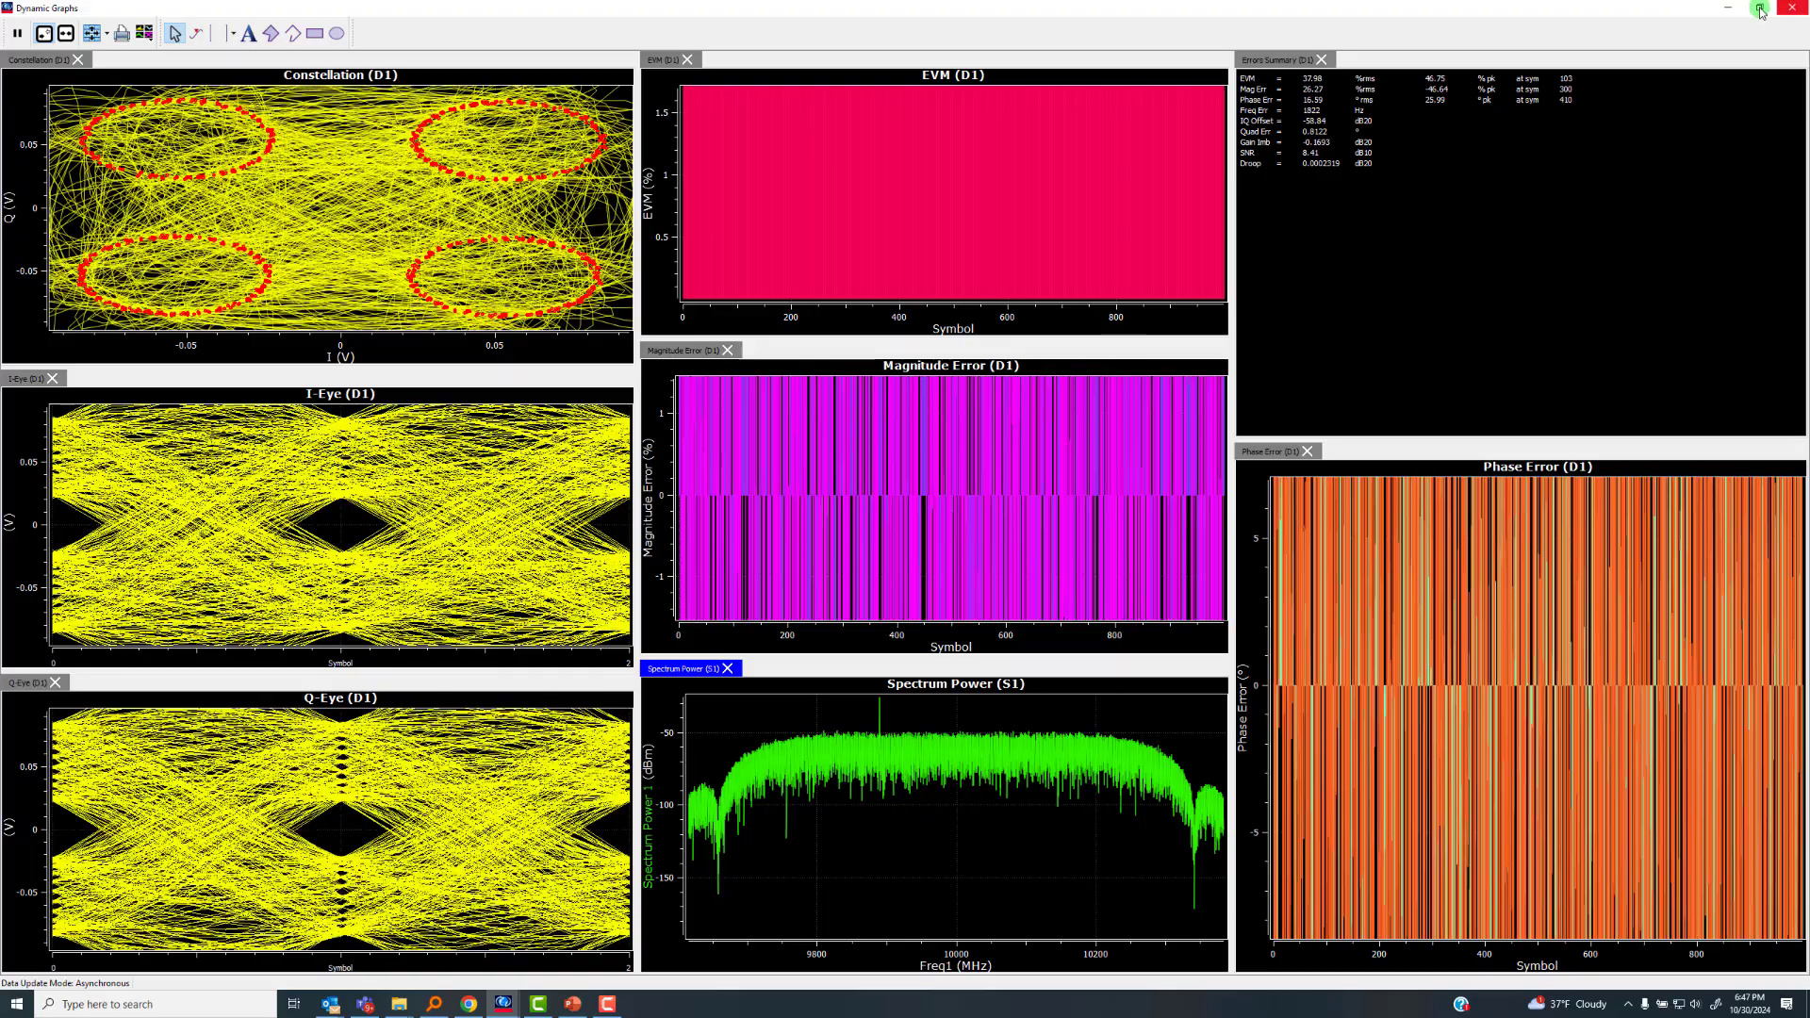
click(1759, 7)
click(576, 157)
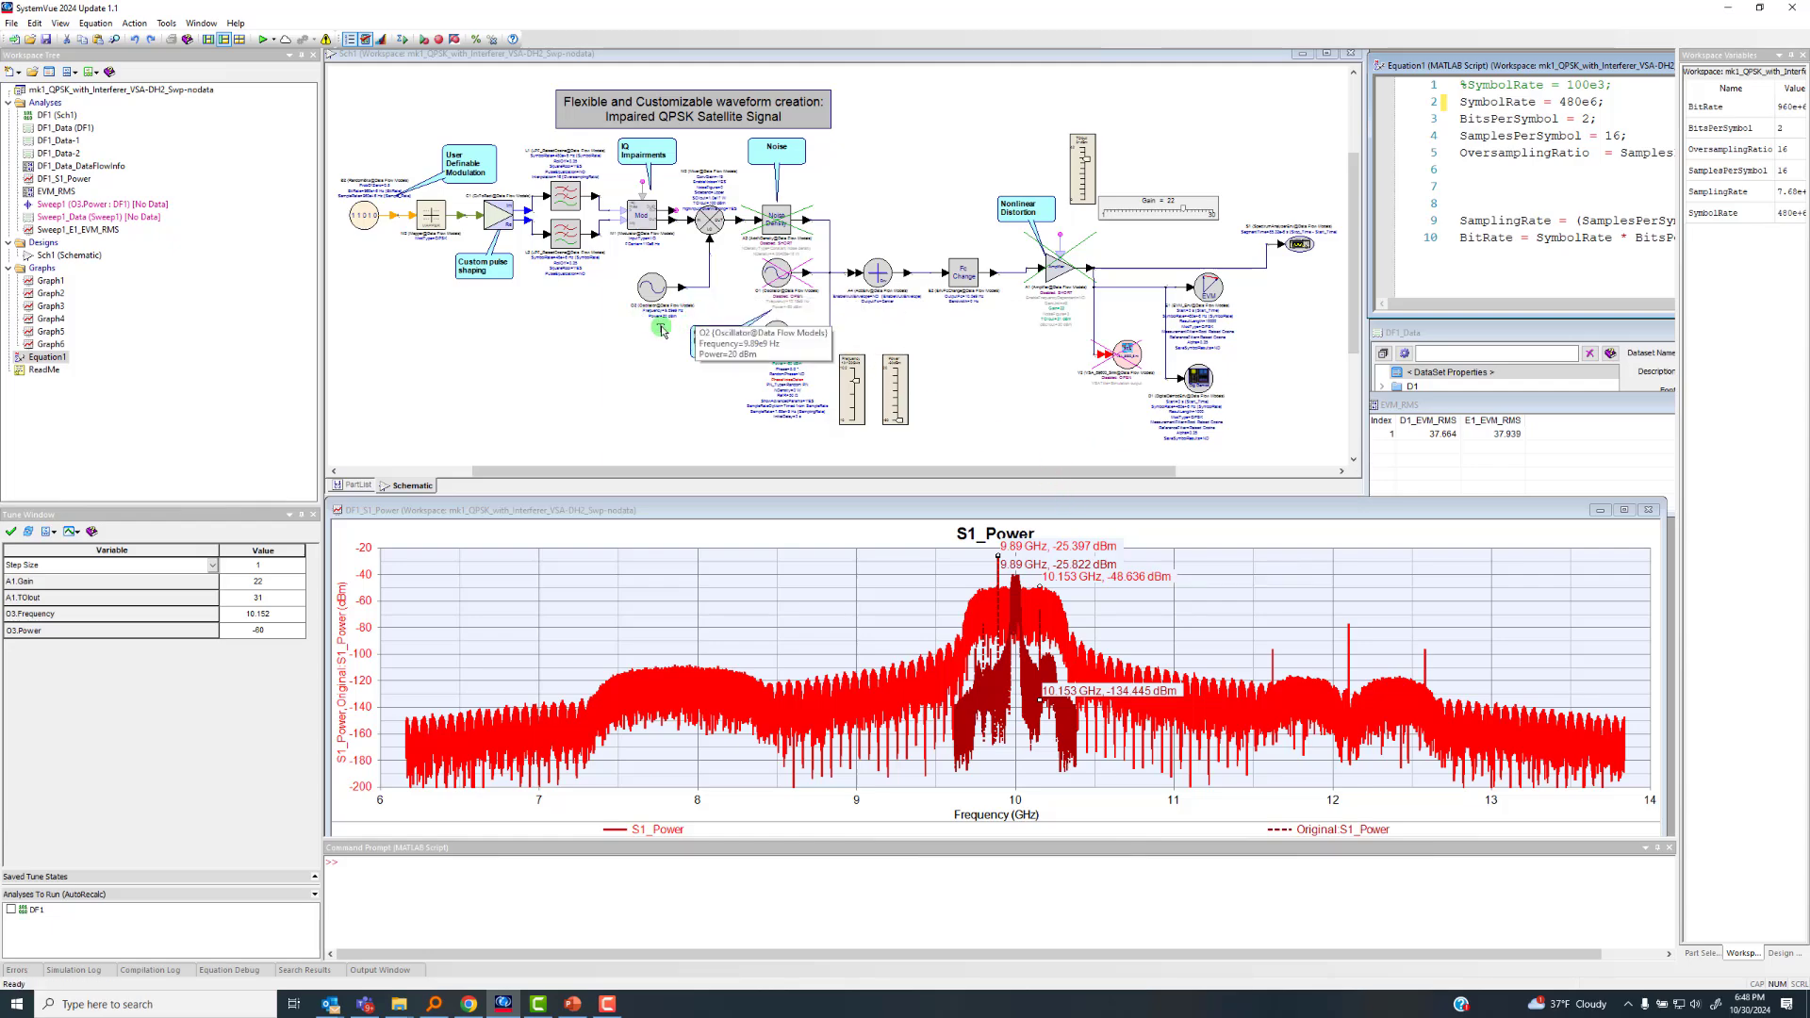
Switch to PowerPoint and review the Test Case #4 slide with the interferer at 10.028 GHz and 0 dBm
click(573, 1005)
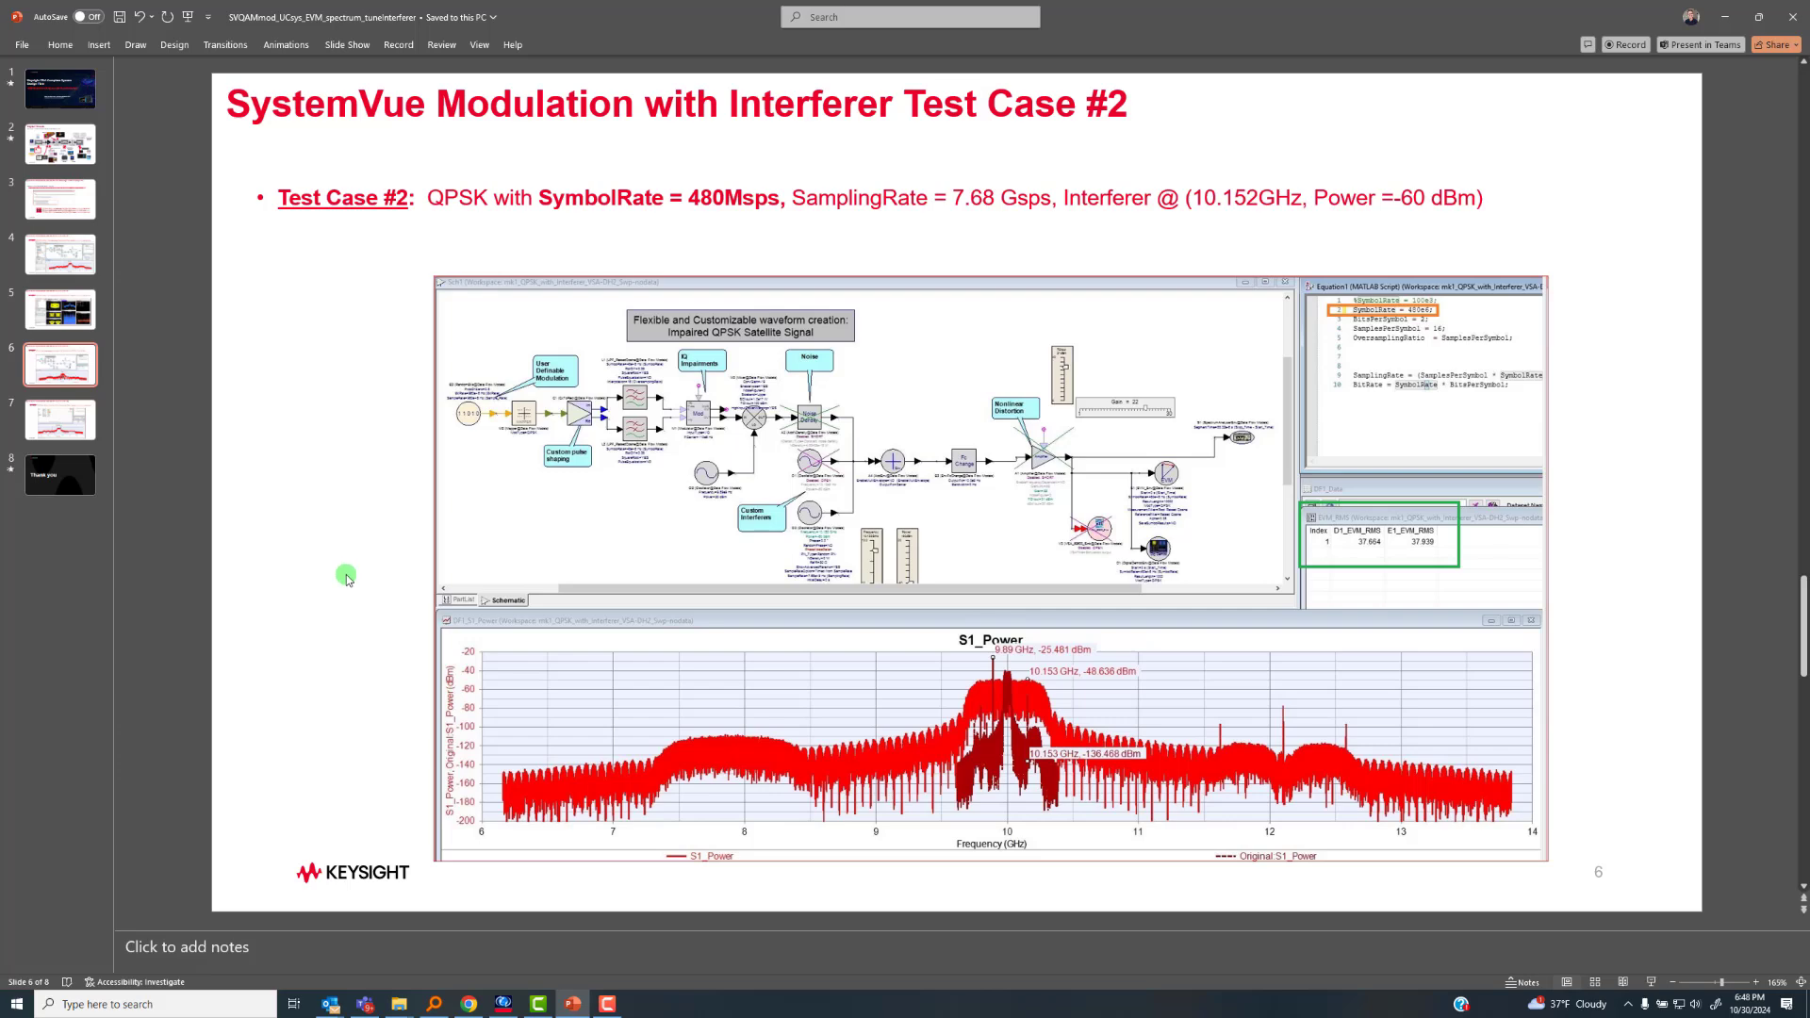
scroll(346, 579, down, 1)
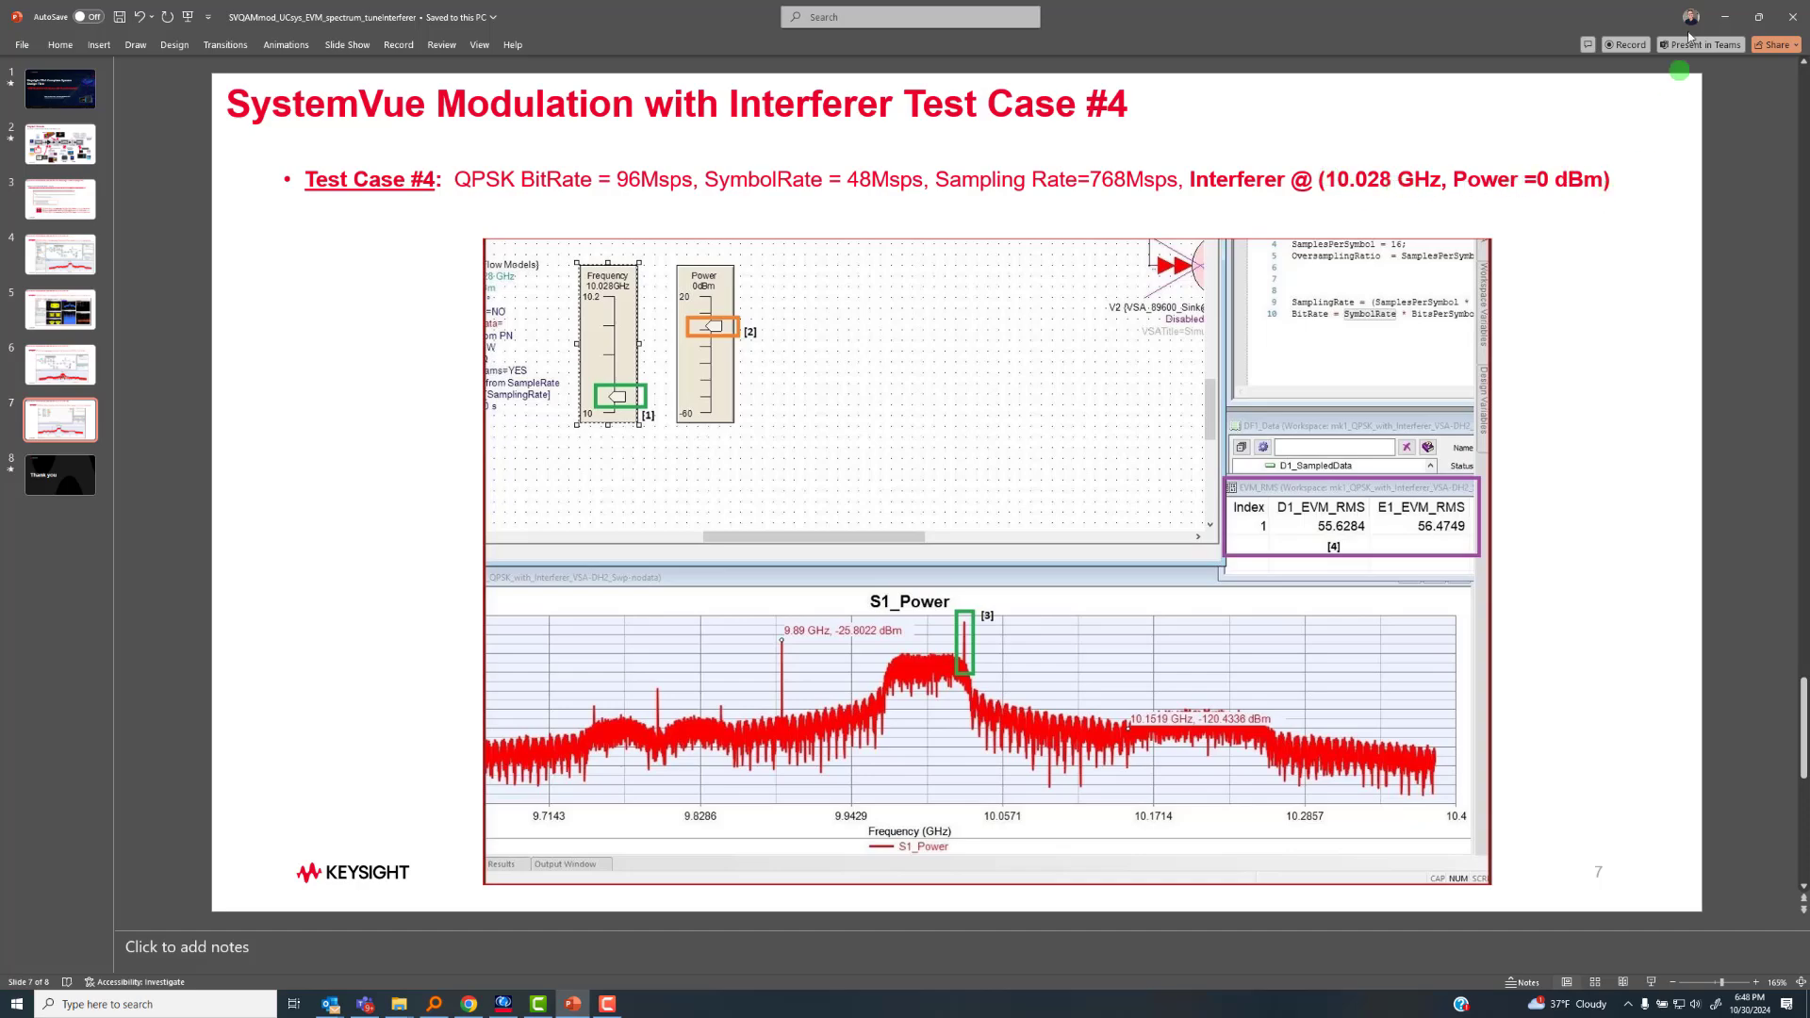
Switch back to SystemVue, set SymbolRate to 48e6 in the Equation1 script, and run the equations
click(1729, 19)
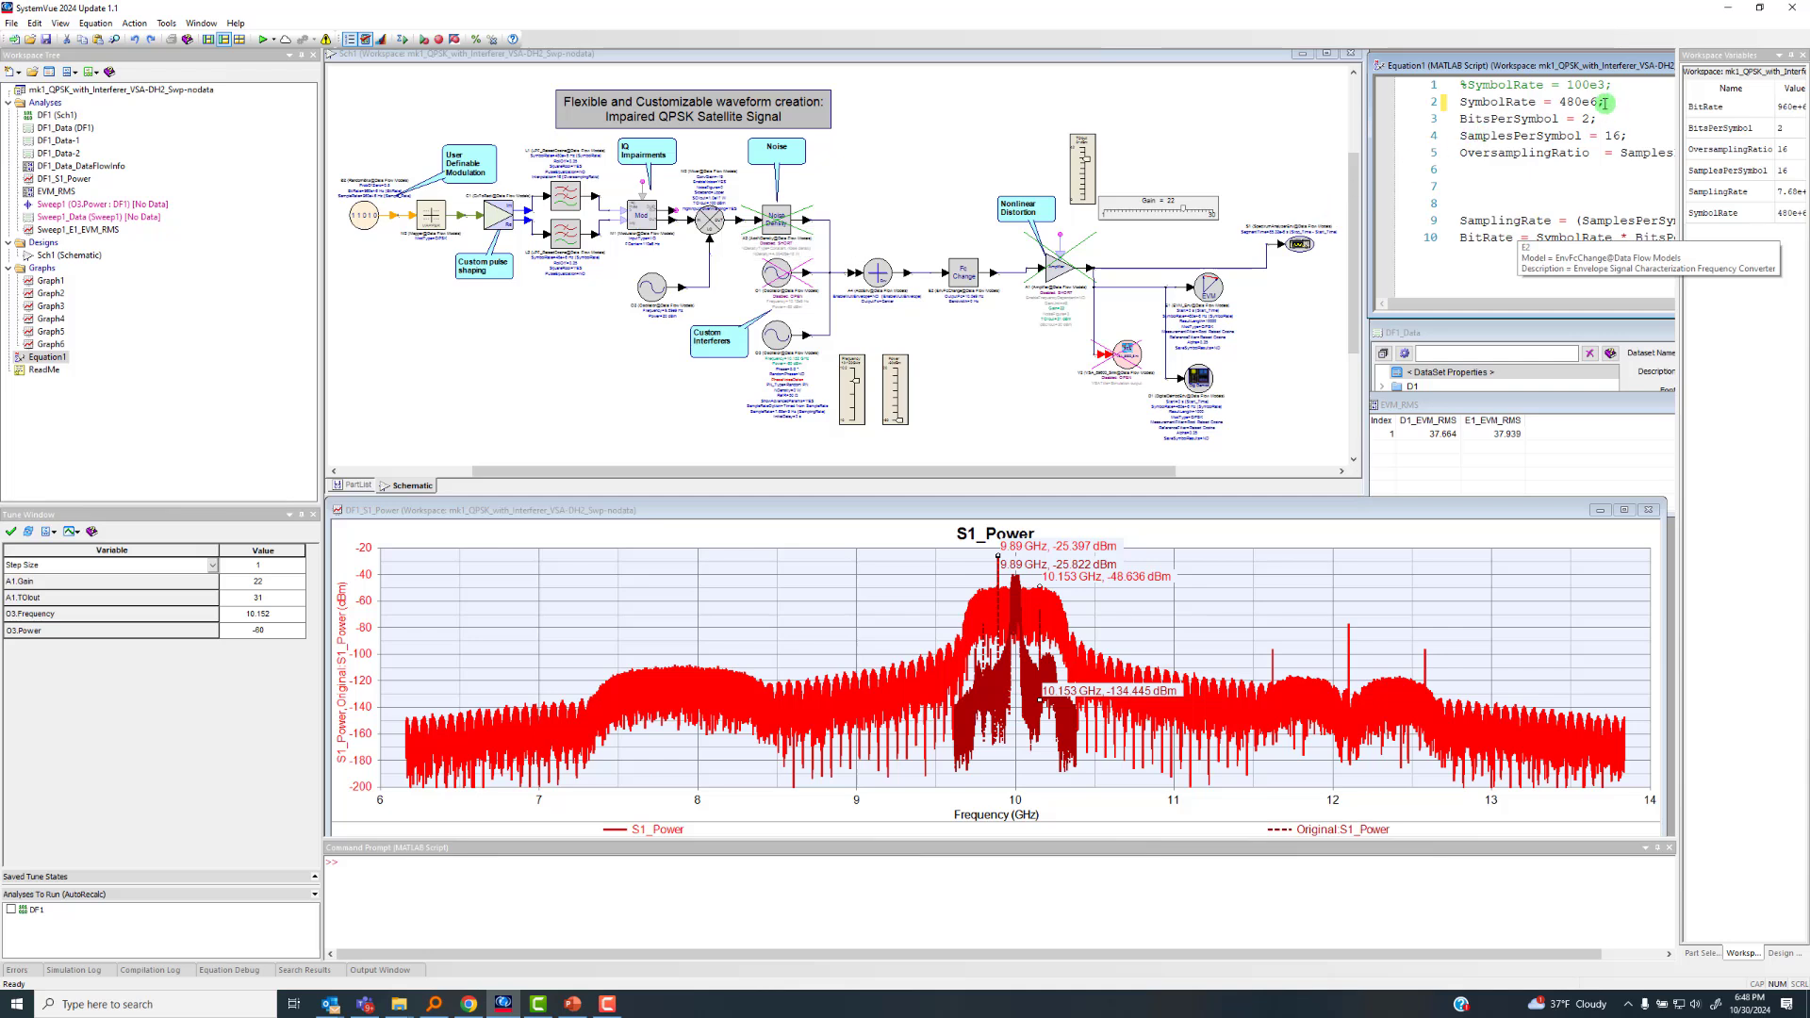
key(BackSpace)
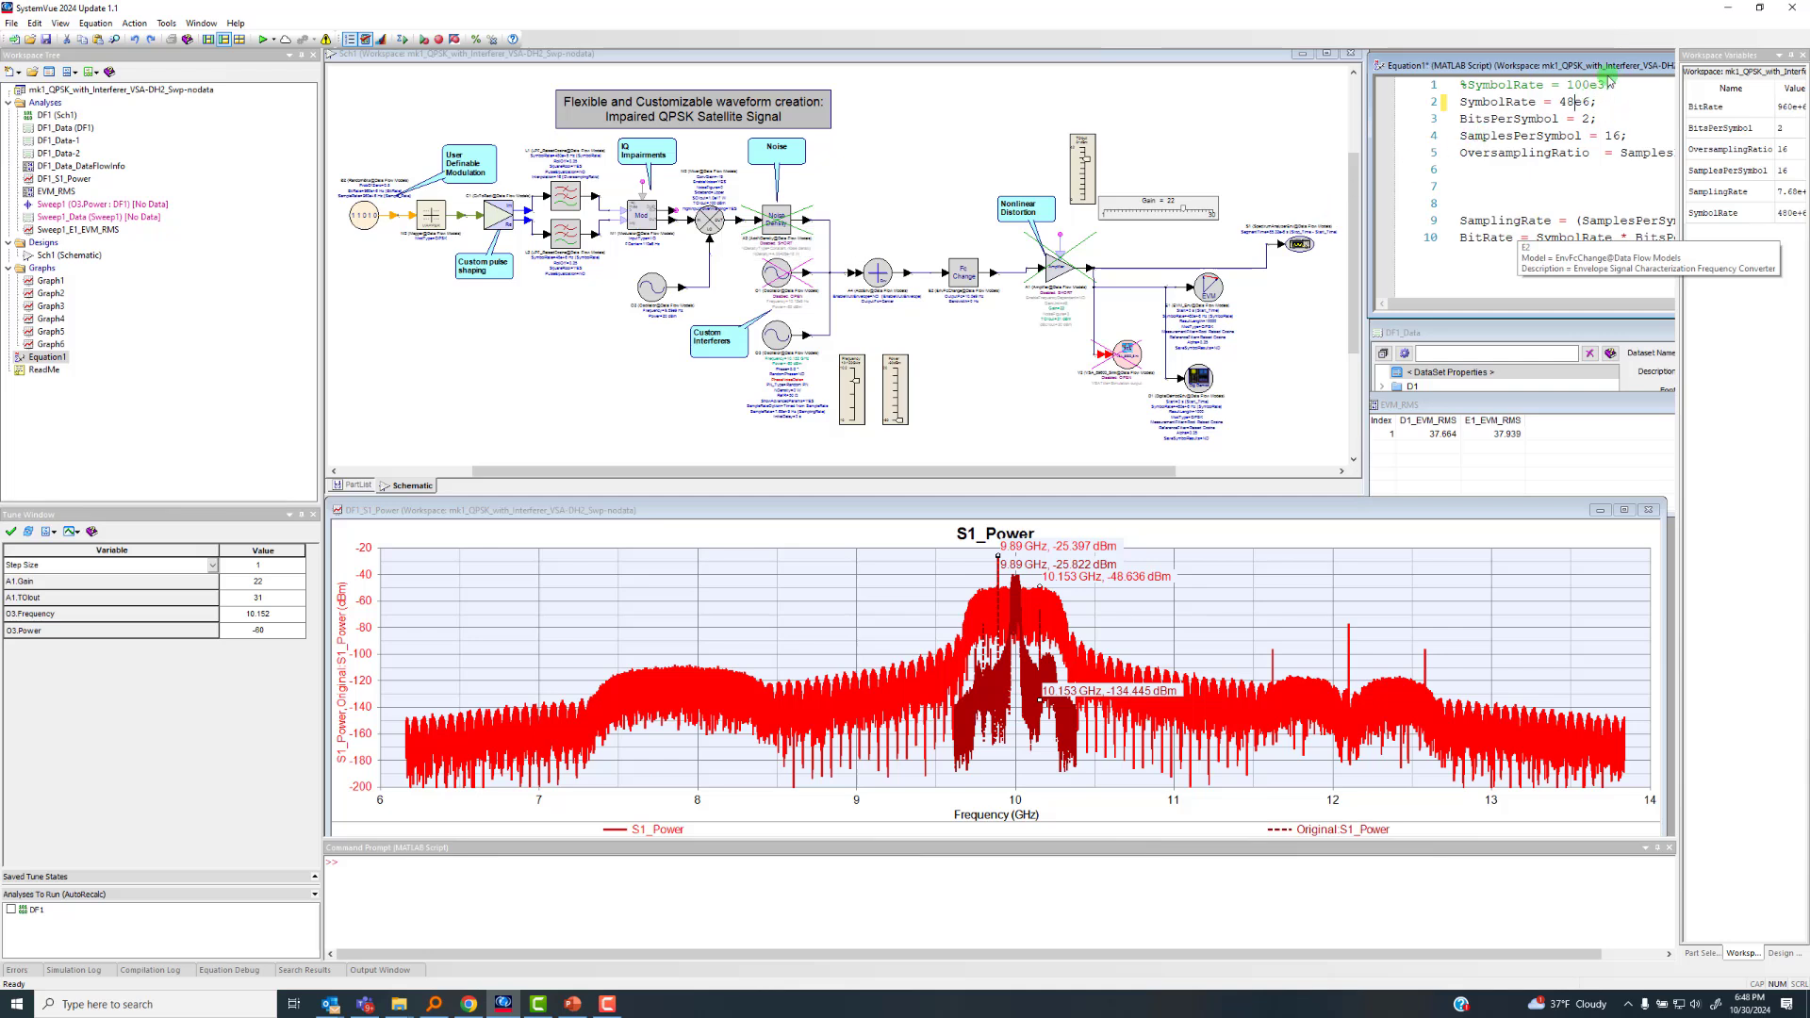
right_click(1565, 178)
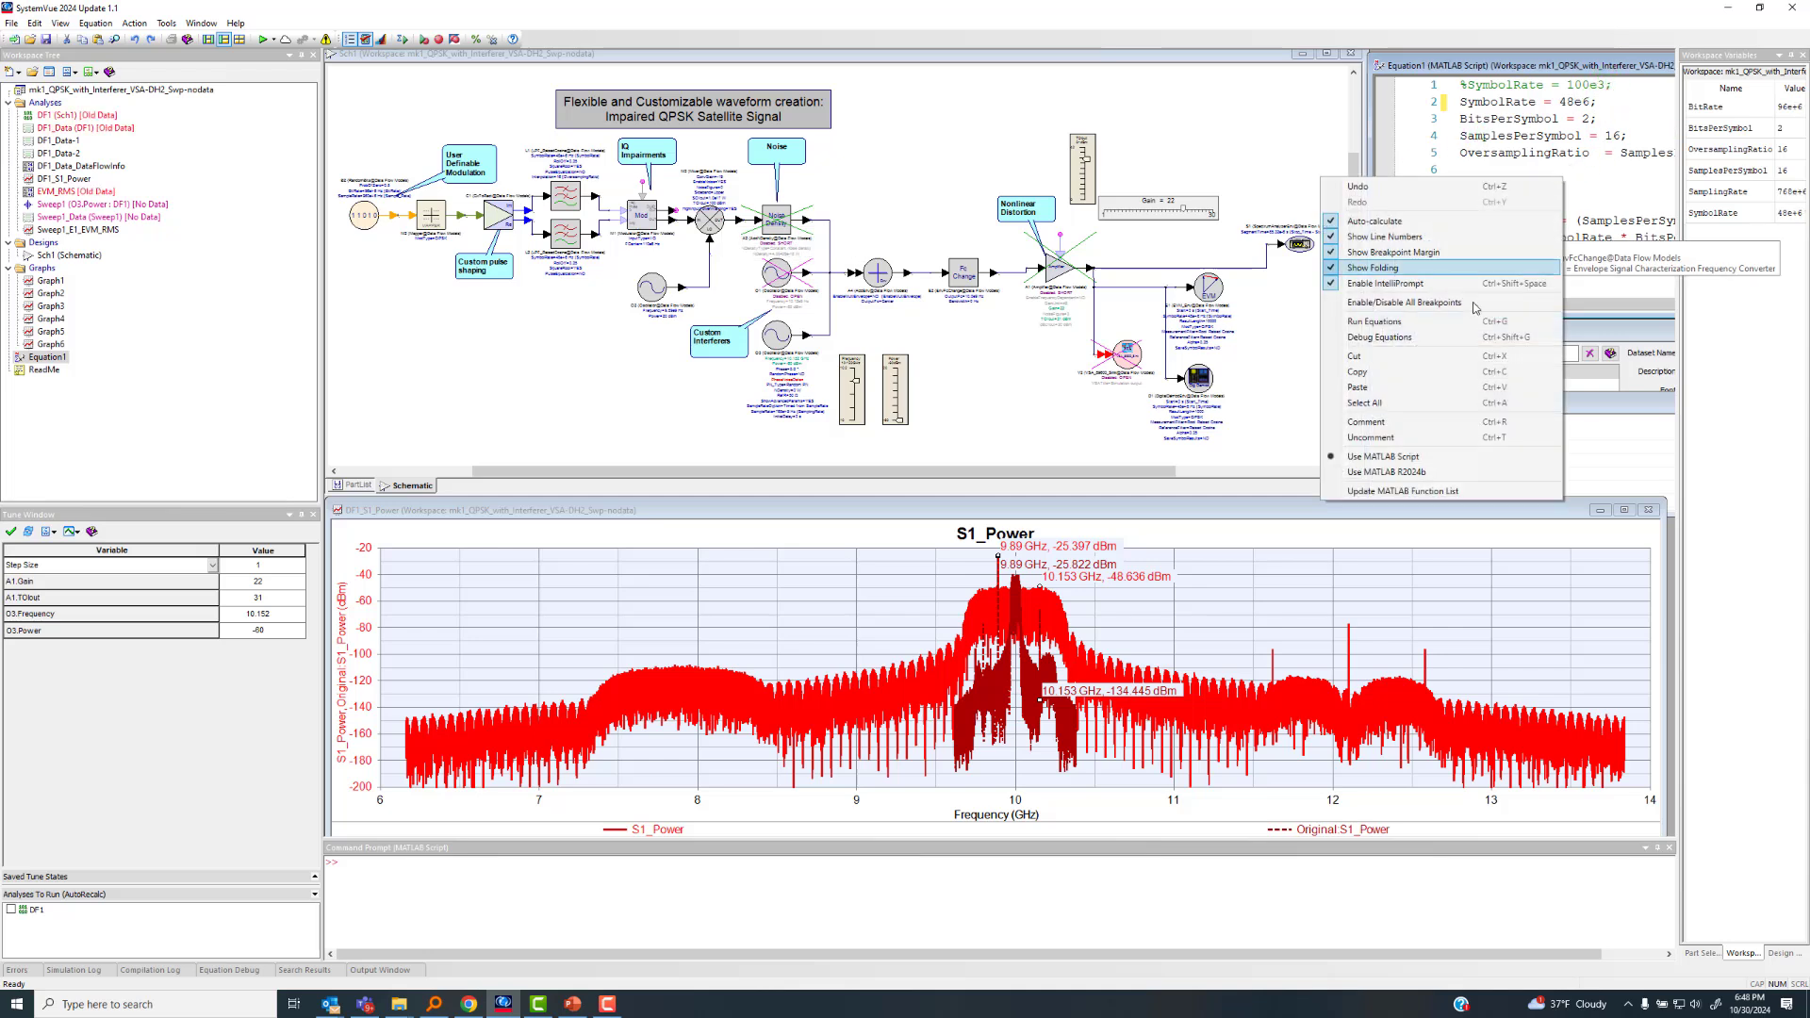
click(1375, 322)
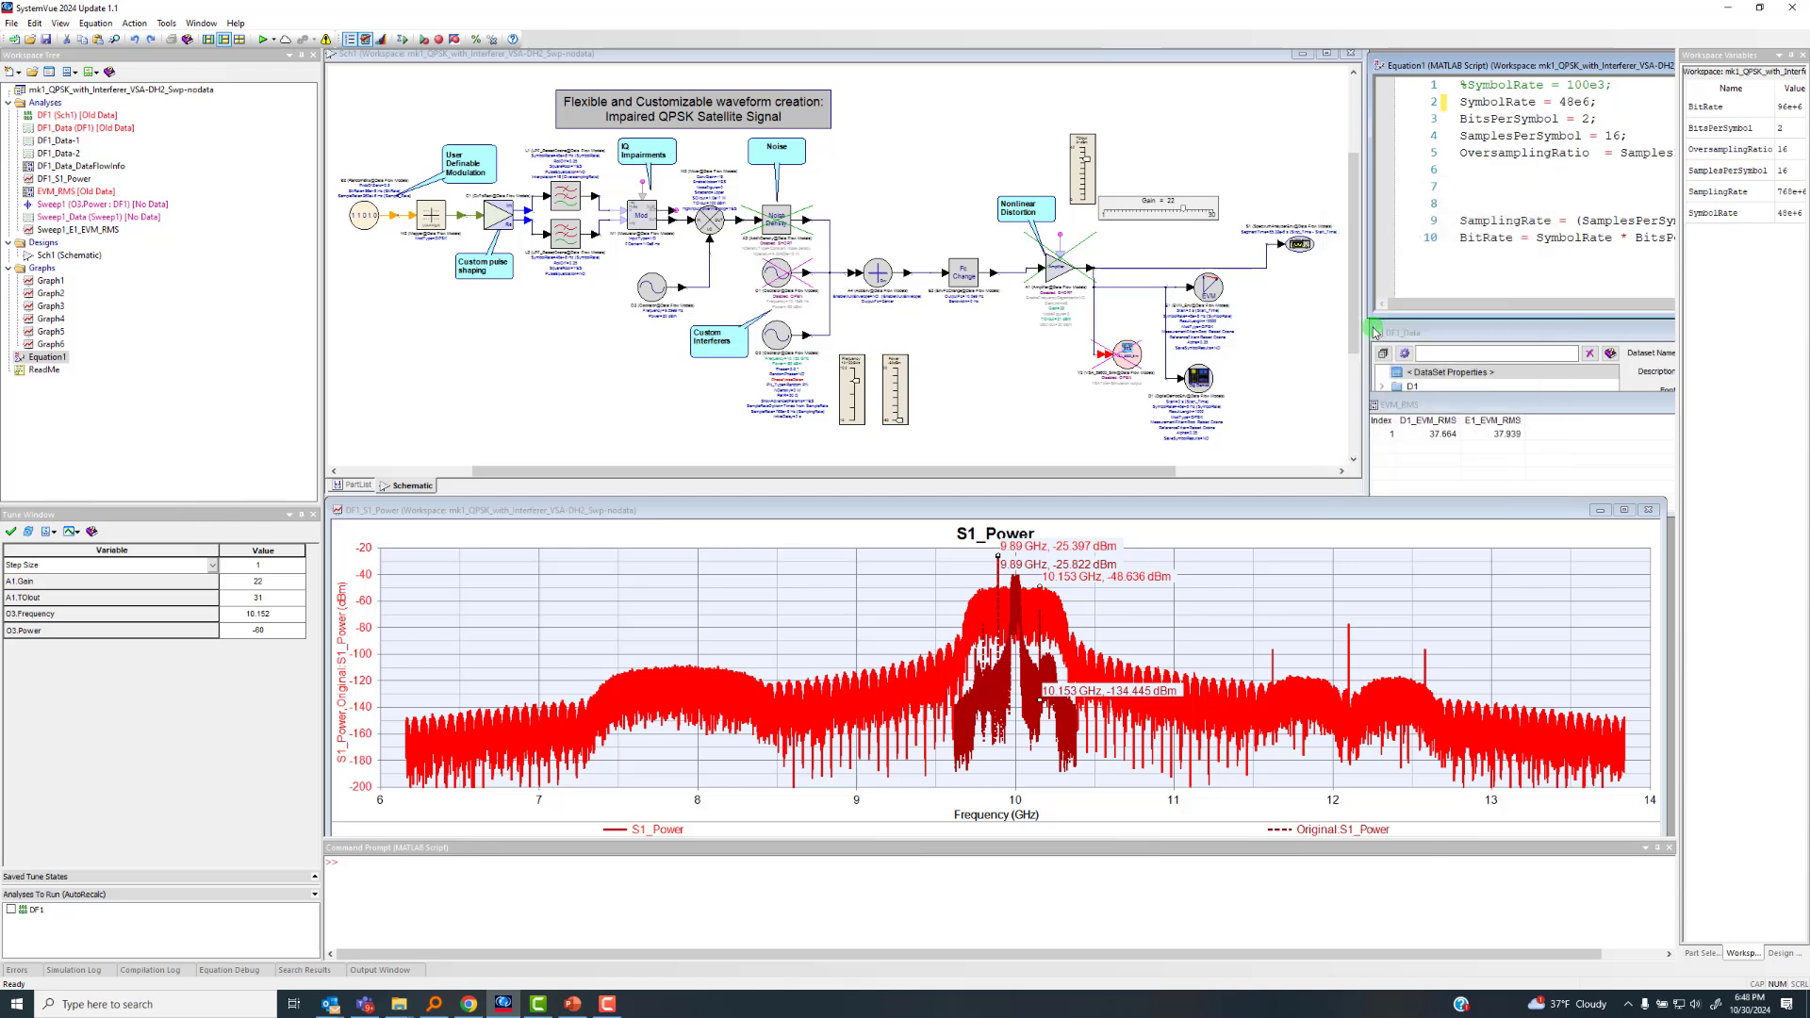
Tune the custom interferer oscillator O3 to a frequency of 10.028 GHz and a power of 0 dBm
click(271, 615)
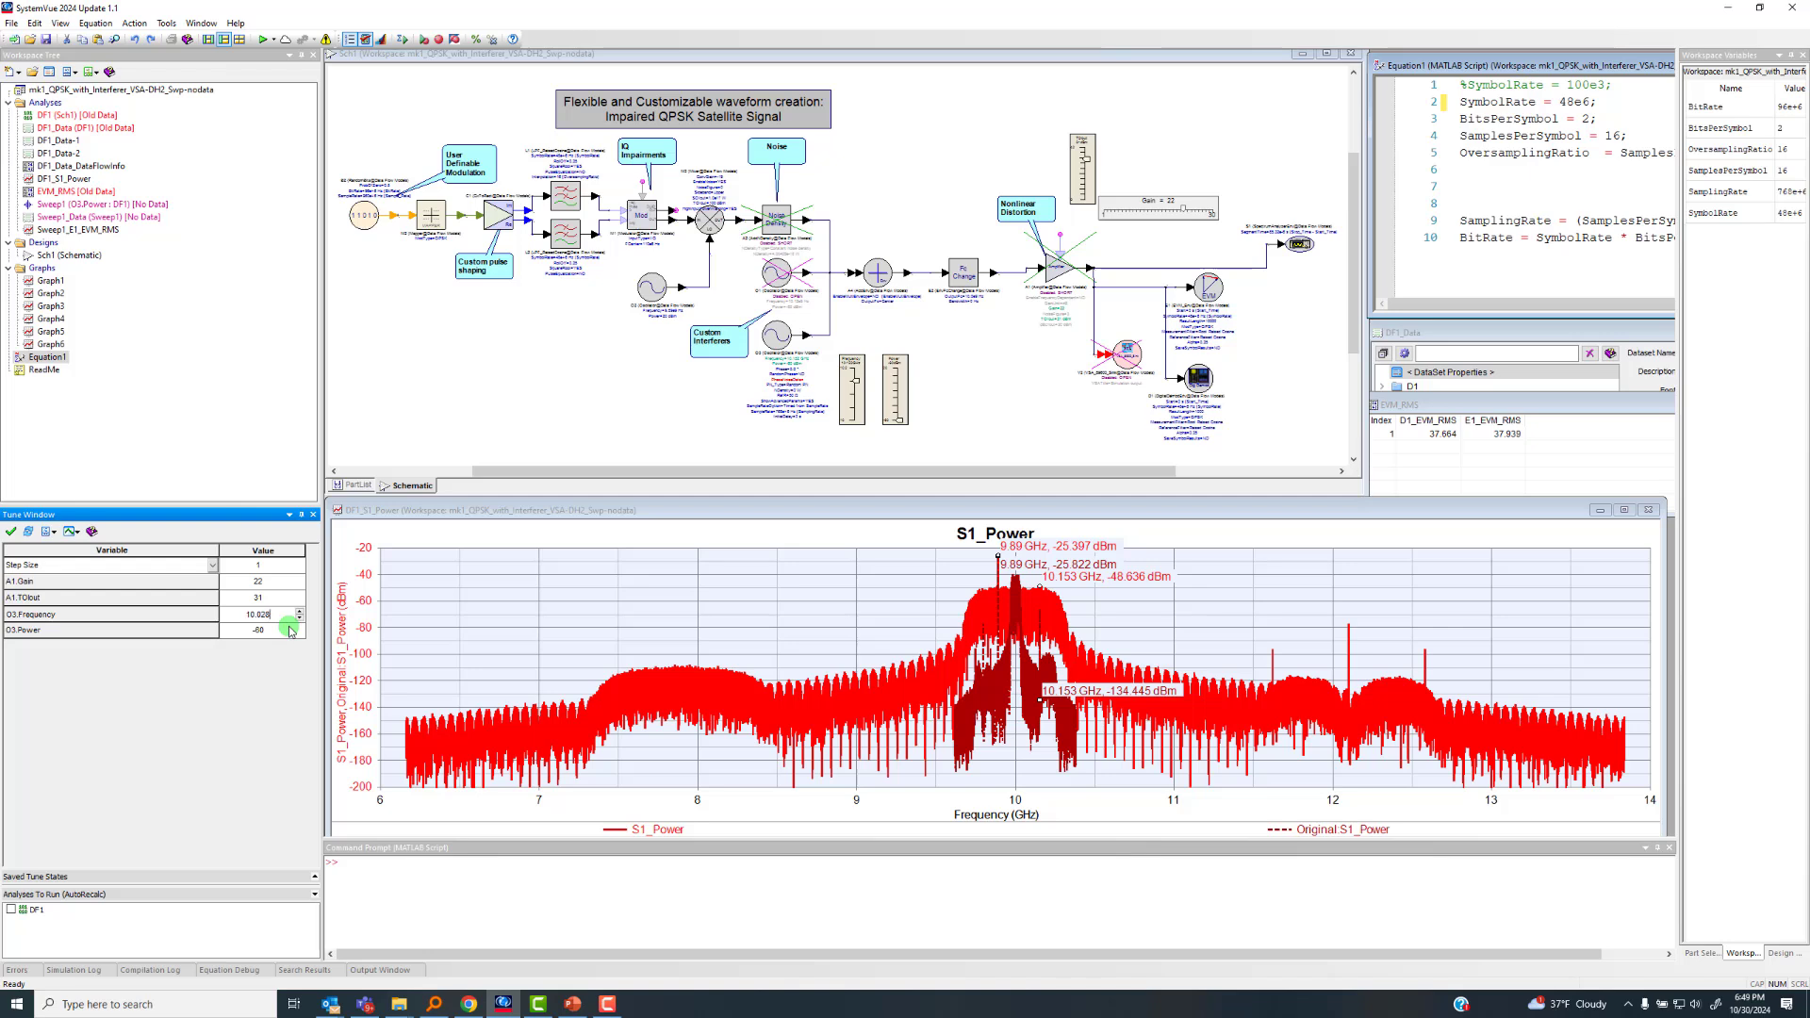
click(278, 631)
scroll(871, 387, up, 5)
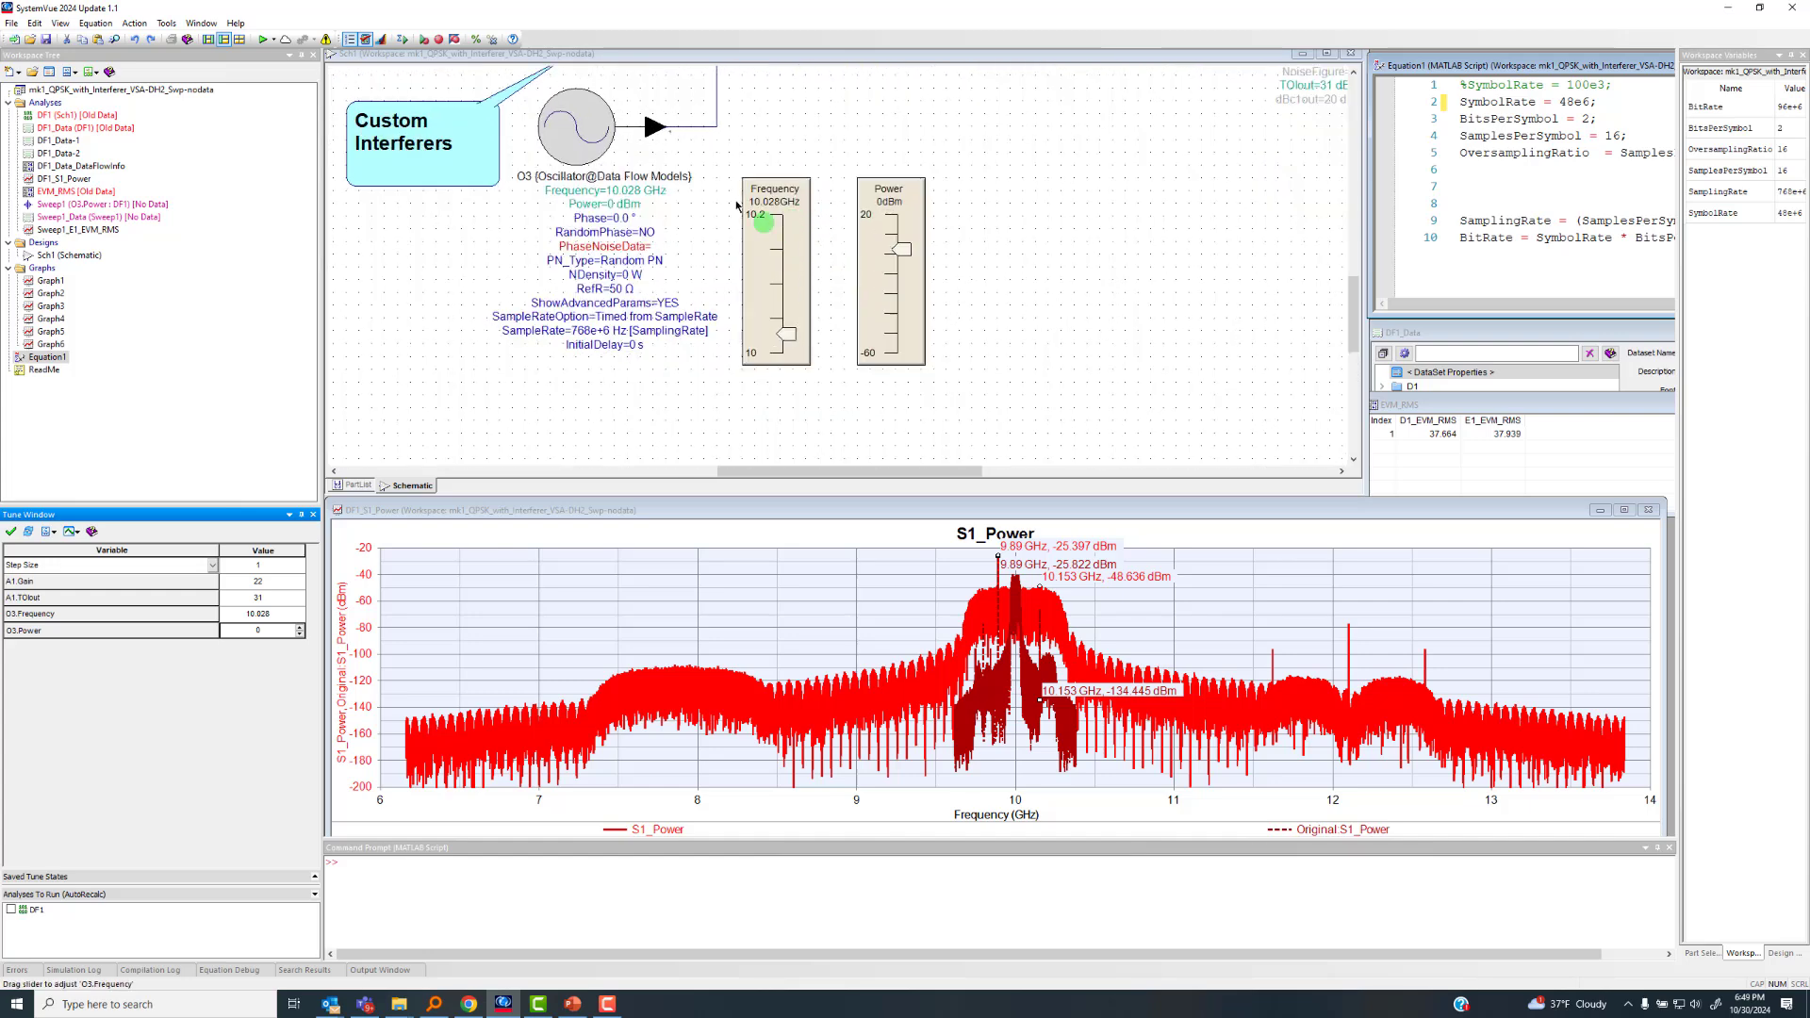
Examine the schematic around the custom interferer oscillators, their frequency and power sliders, and the signal path to the EVM measurements
scroll(549, 148, down, 2)
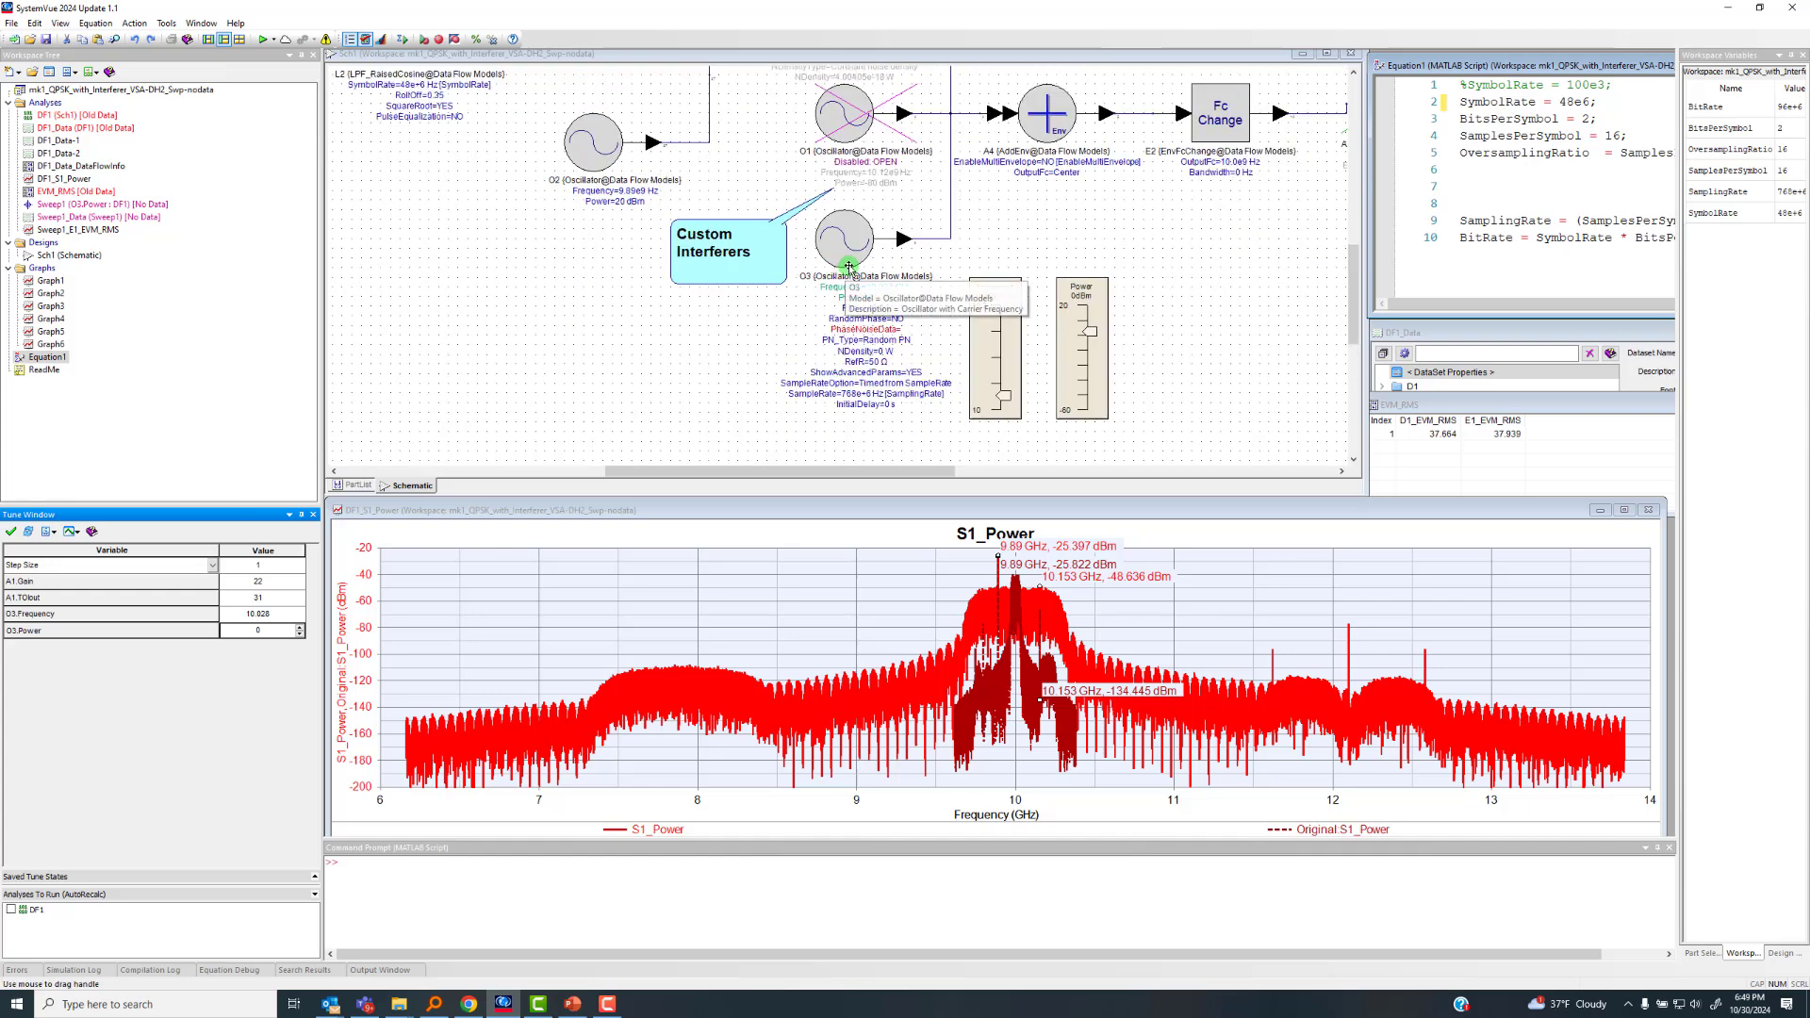
scroll(834, 267, down, 3)
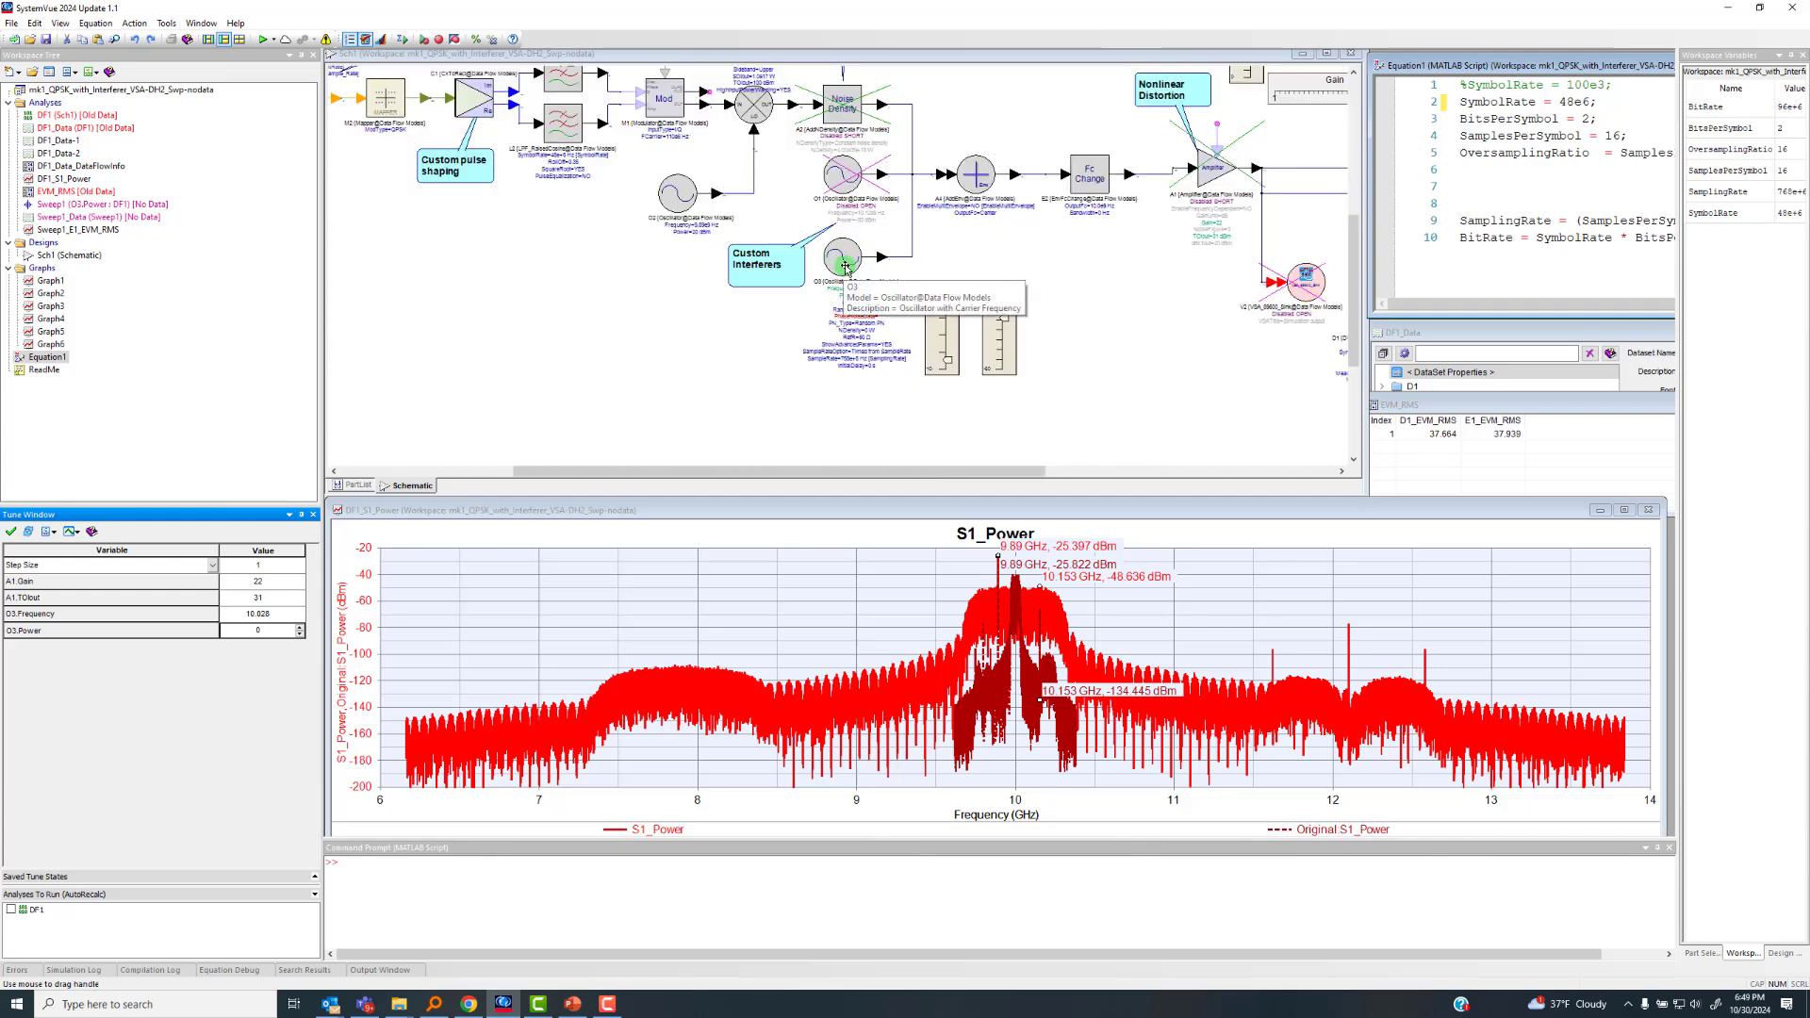
scroll(840, 268, up, 1)
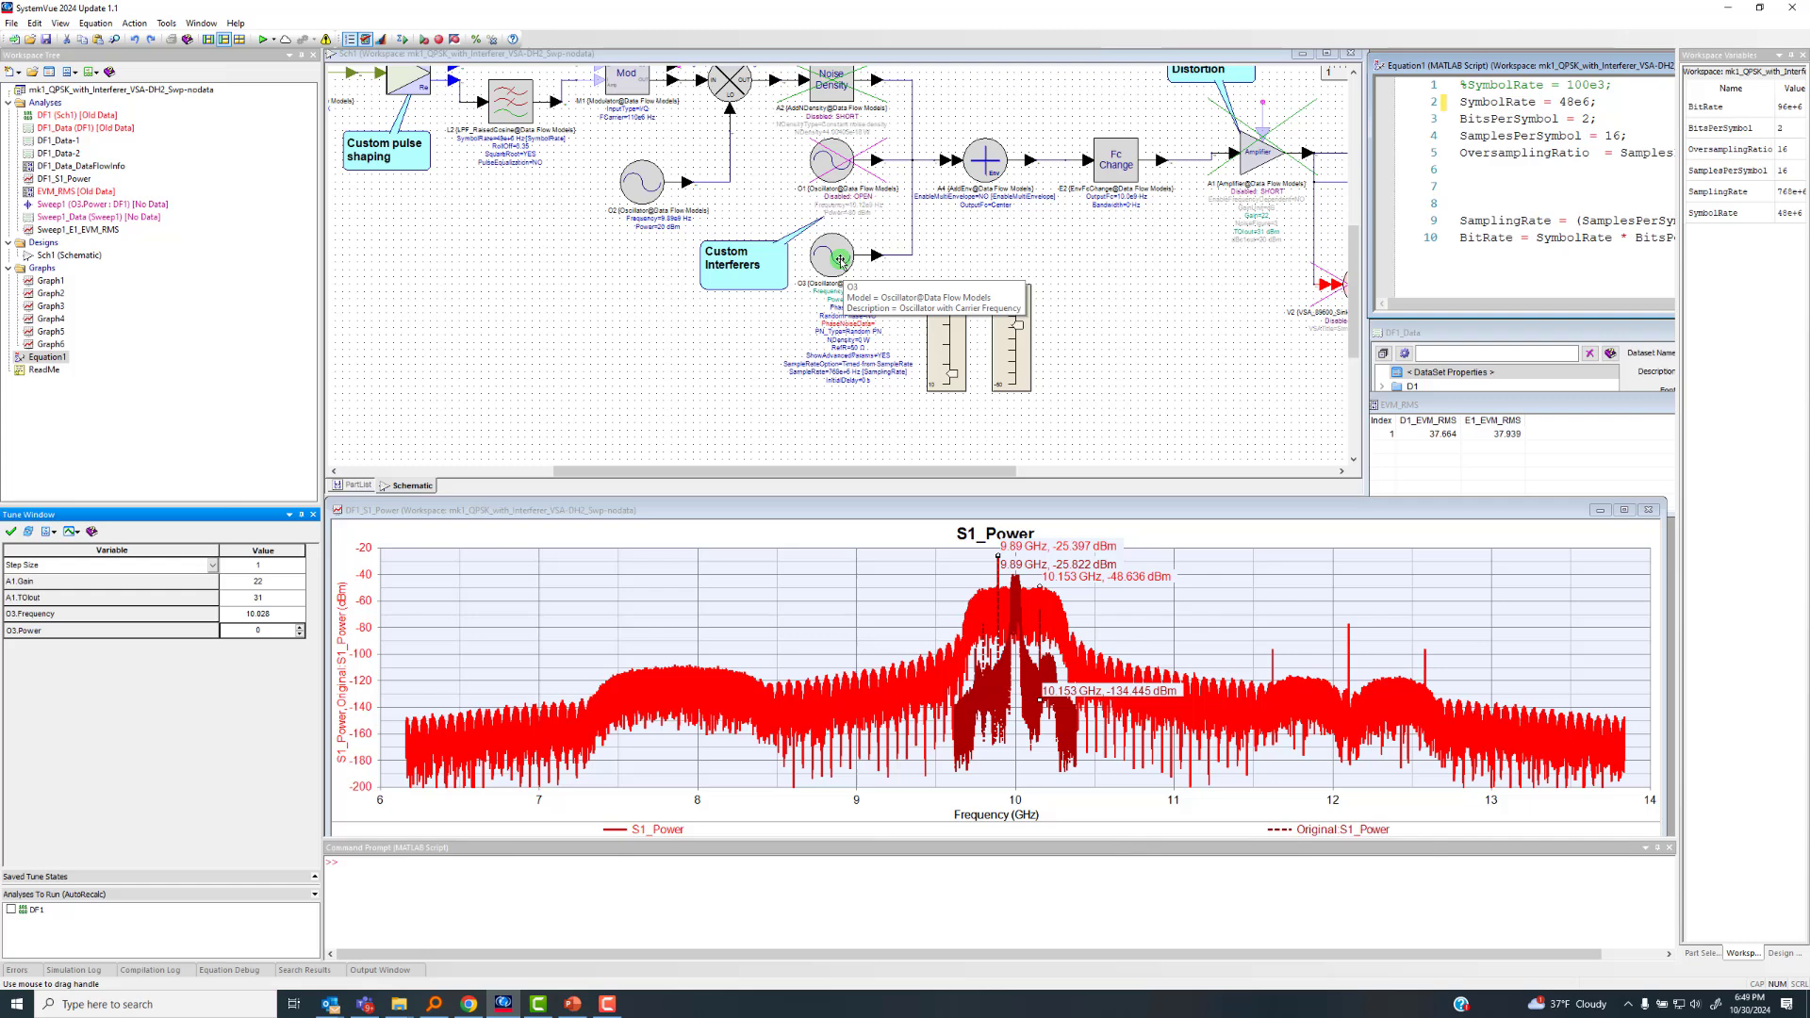
scroll(840, 261, down, 1)
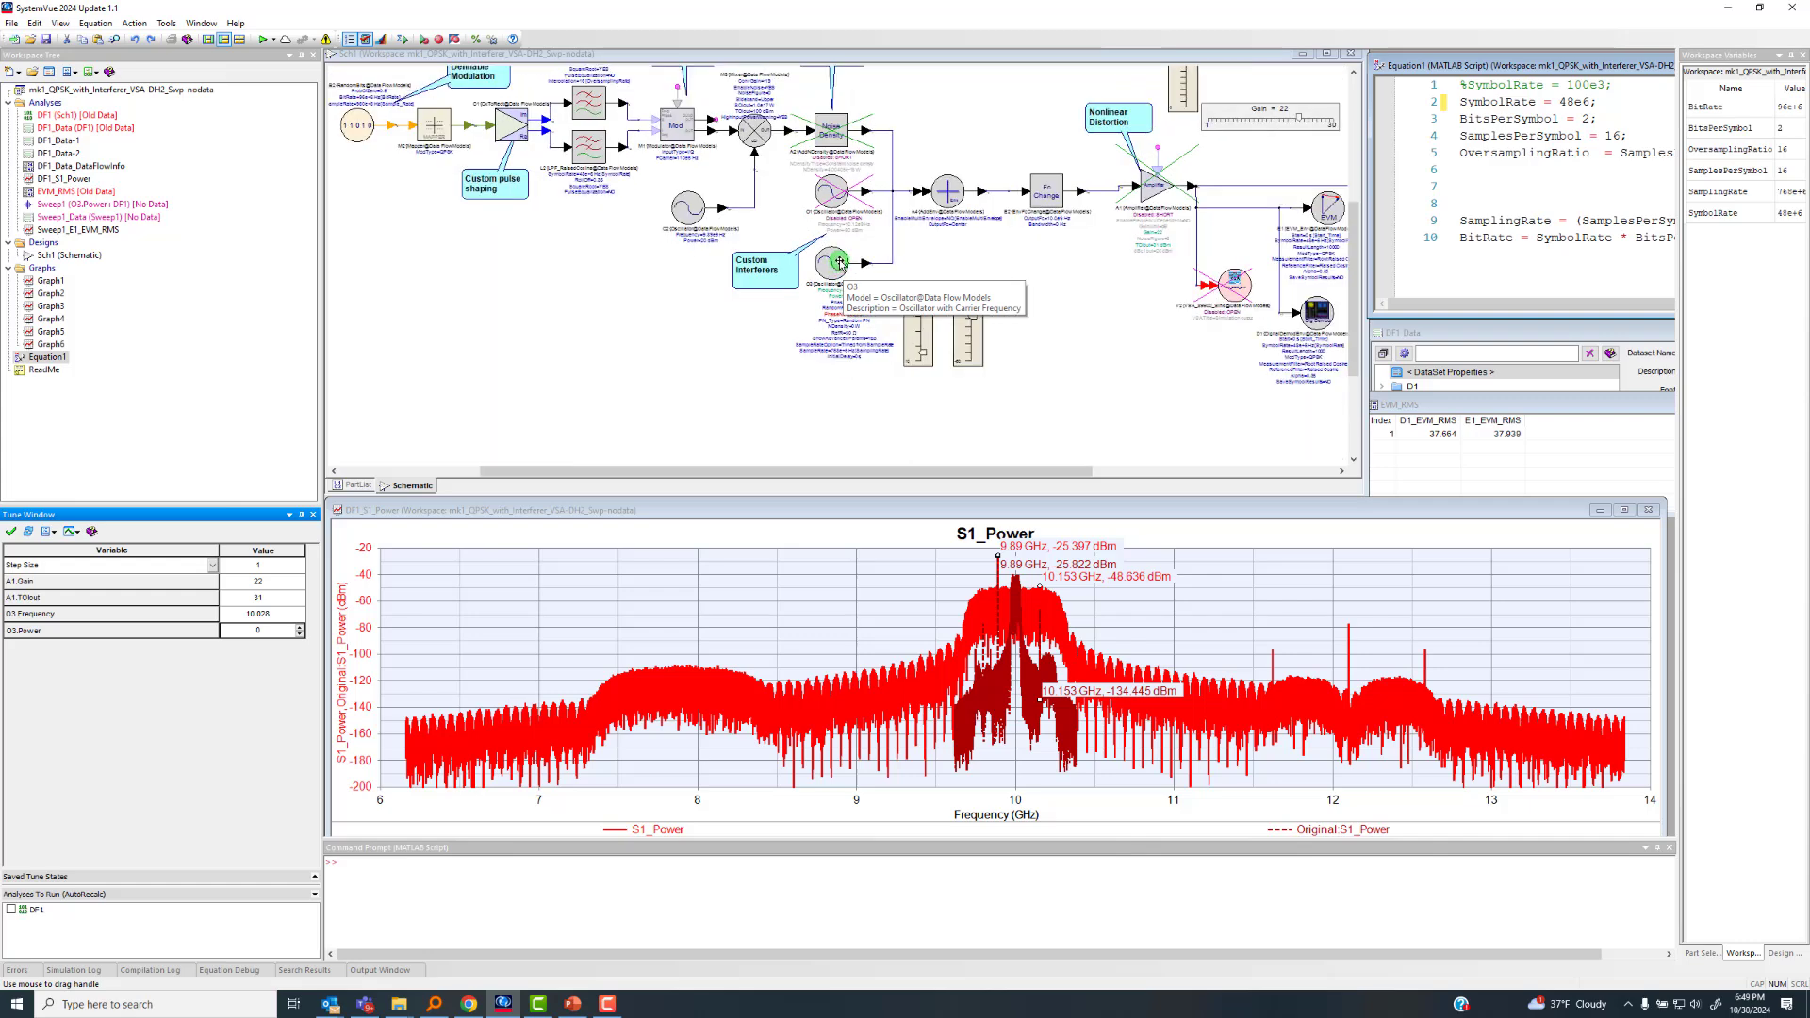
scroll(839, 261, down, 1)
scroll(839, 263, up, 3)
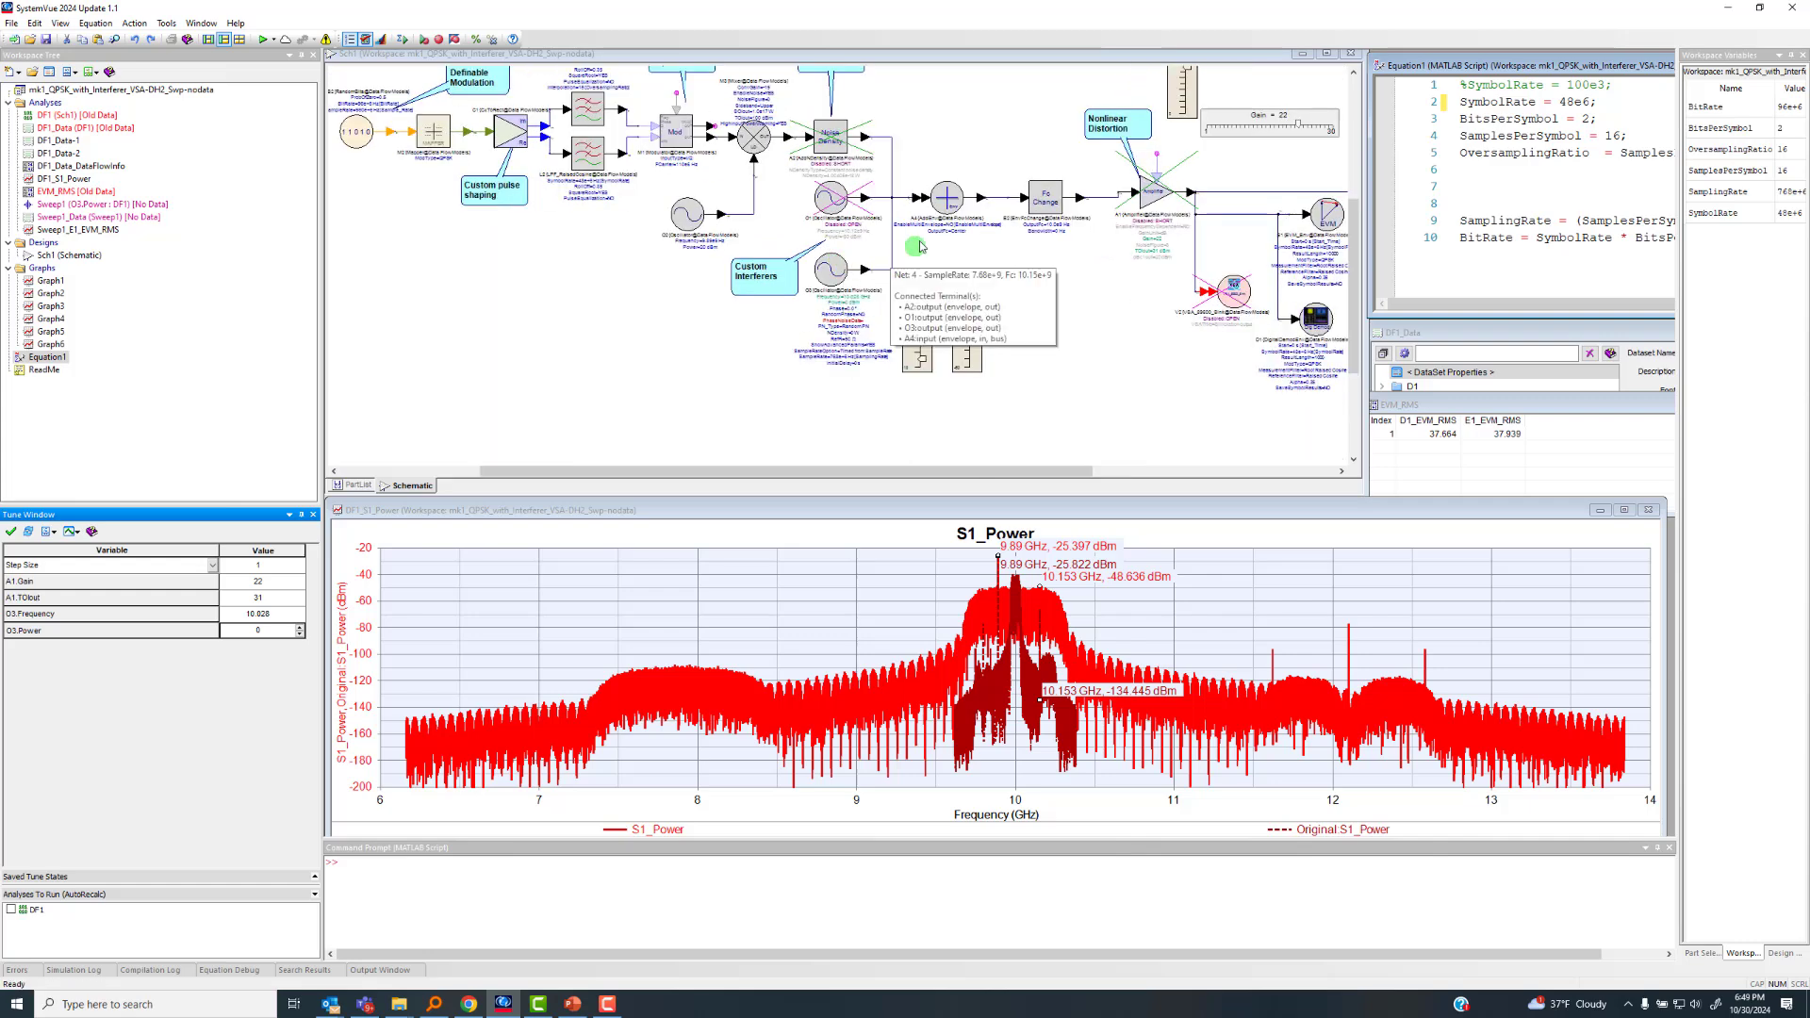
scroll(842, 272, up, 1)
scroll(870, 266, down, 1)
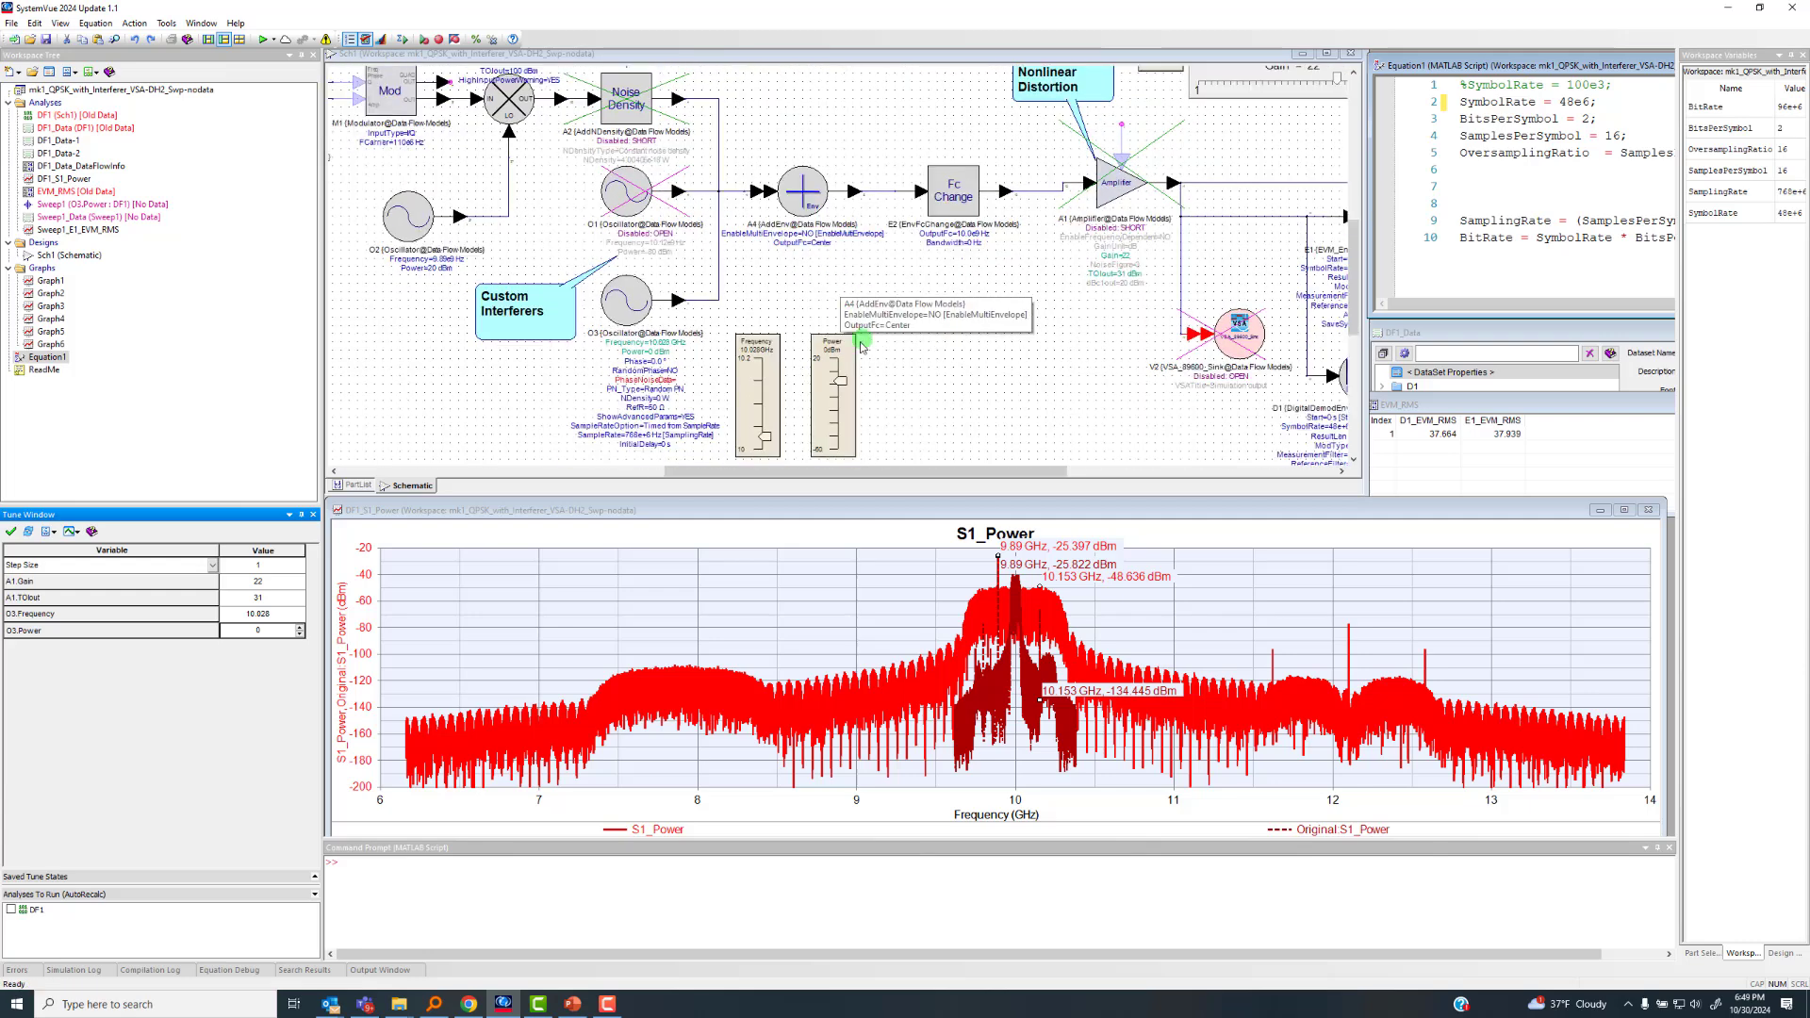
scroll(986, 369, down, 1)
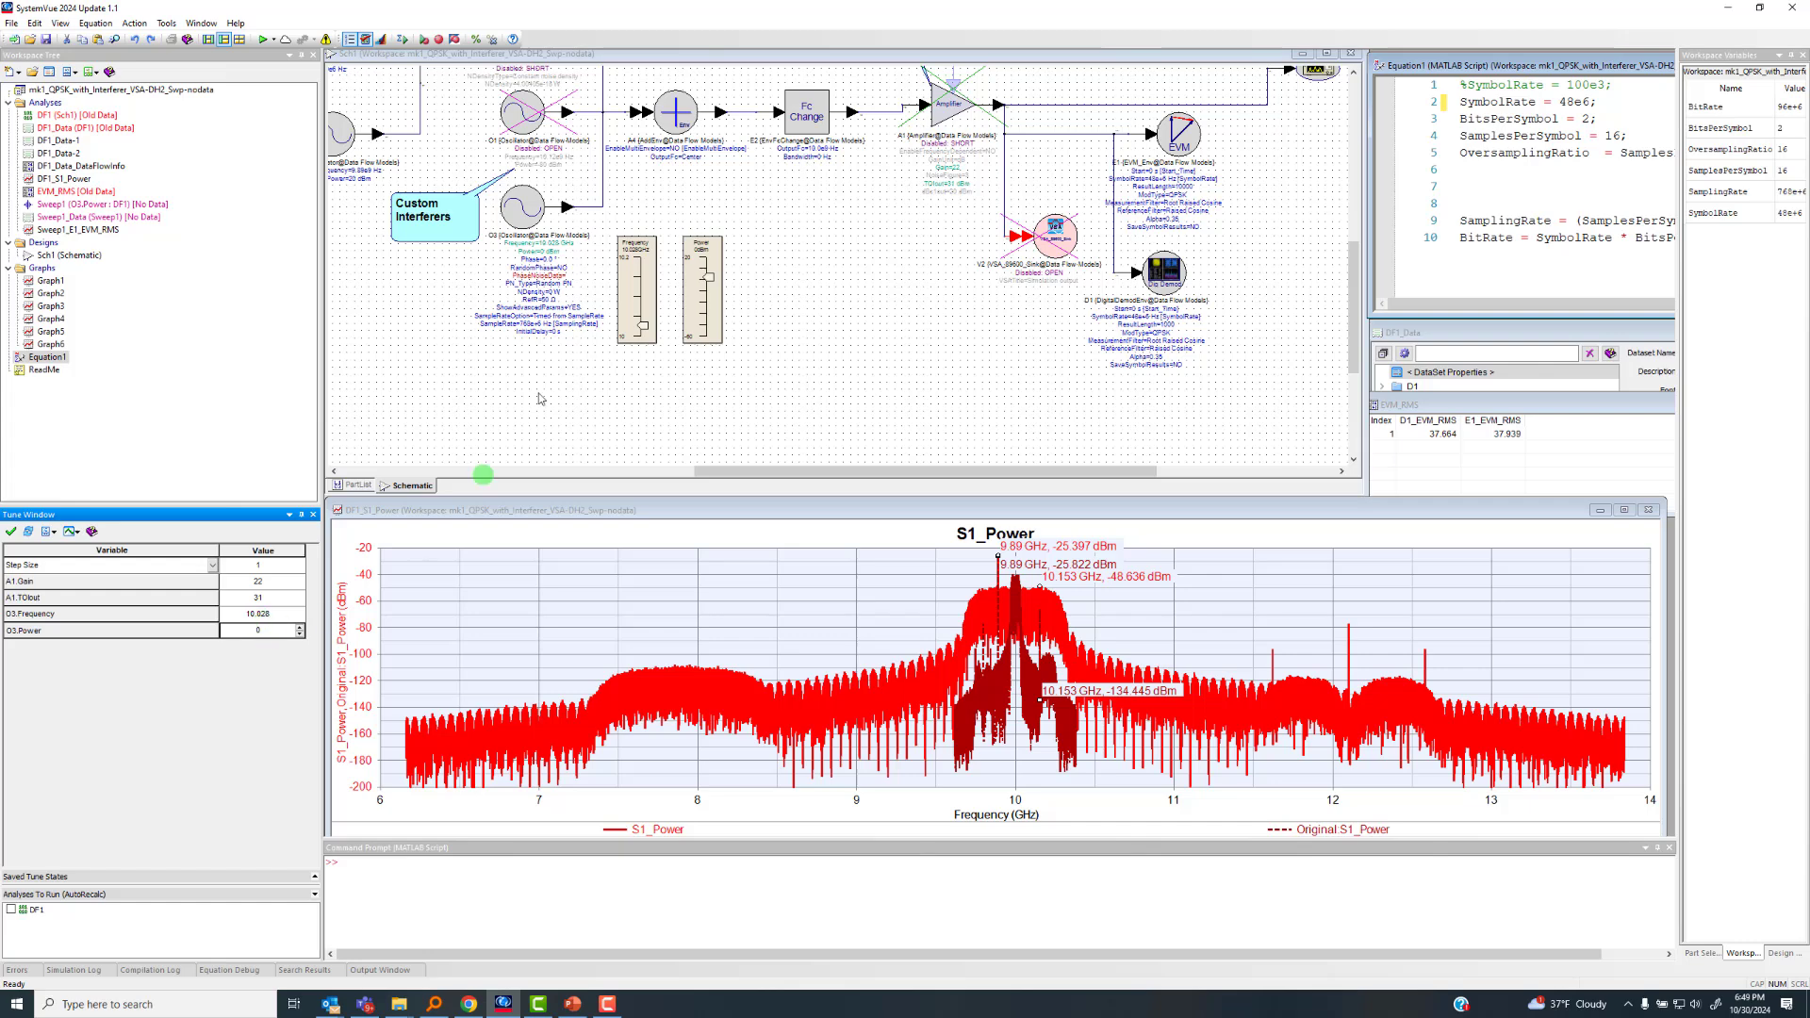
Run the DF1 analysis with the 48e6 symbol rate and retuned interferer, and inspect the enlarged dynamic graphs before restoring their window
click(265, 42)
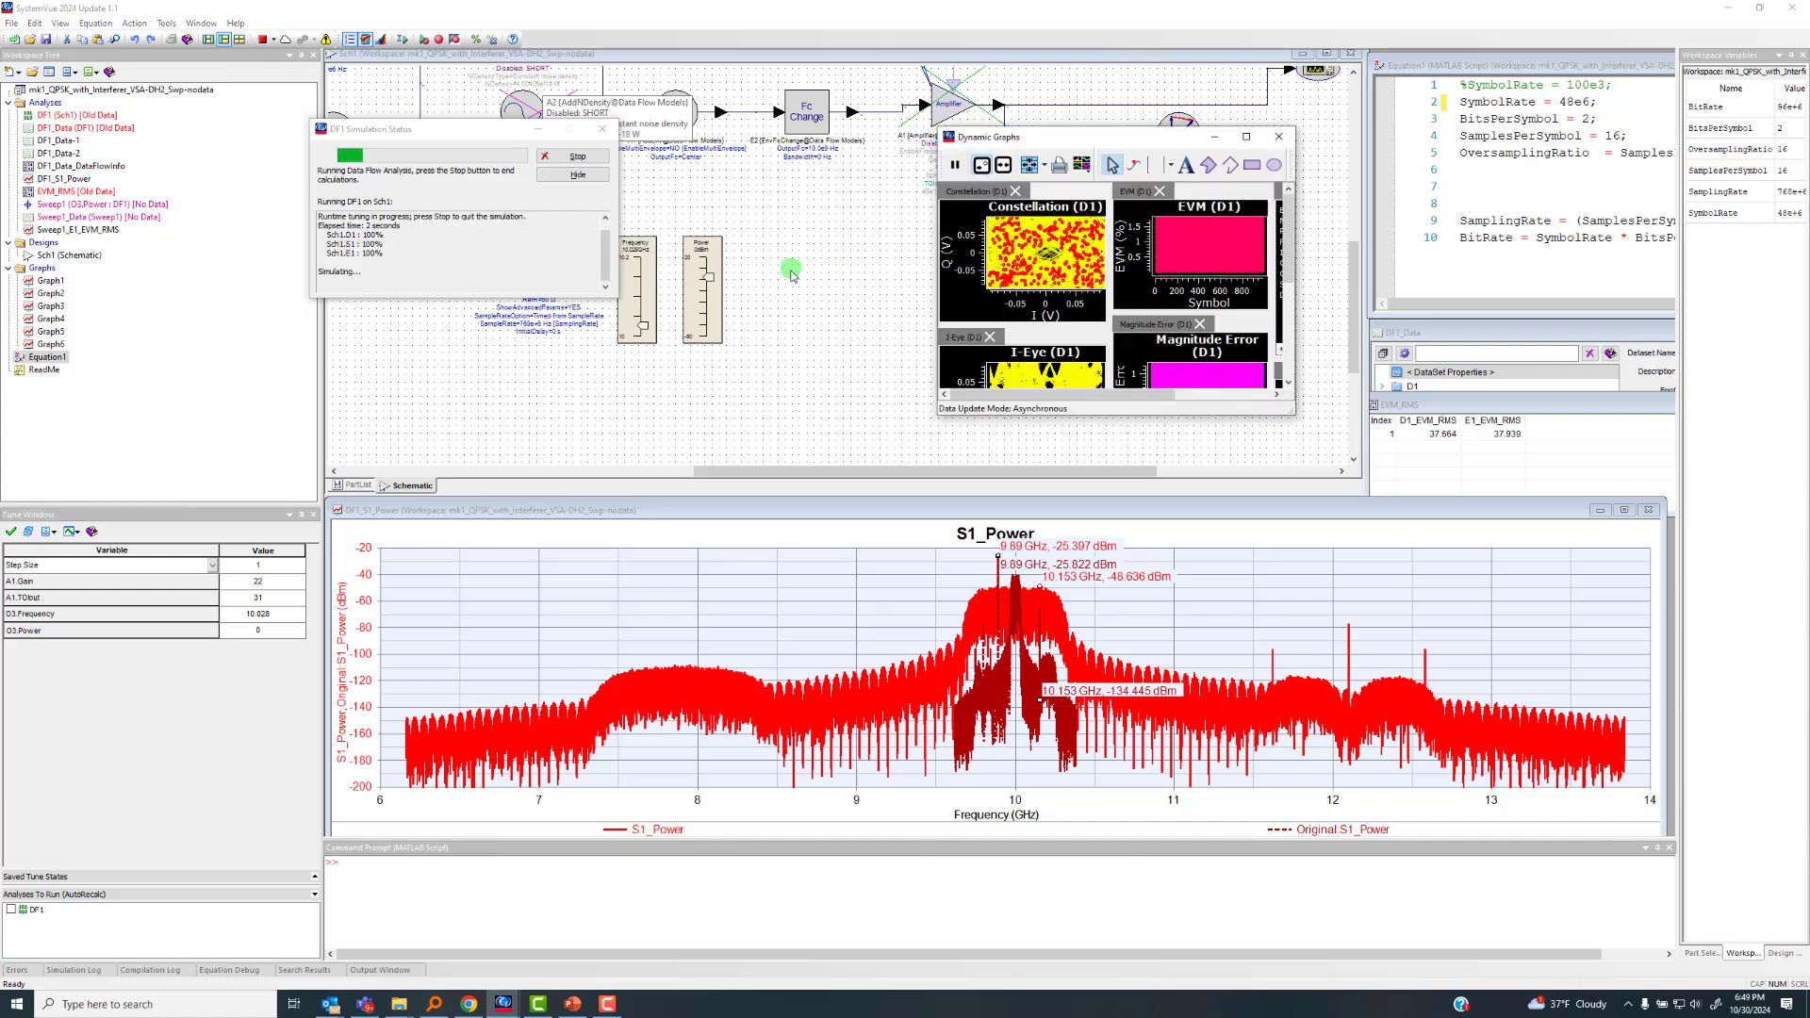
click(1246, 140)
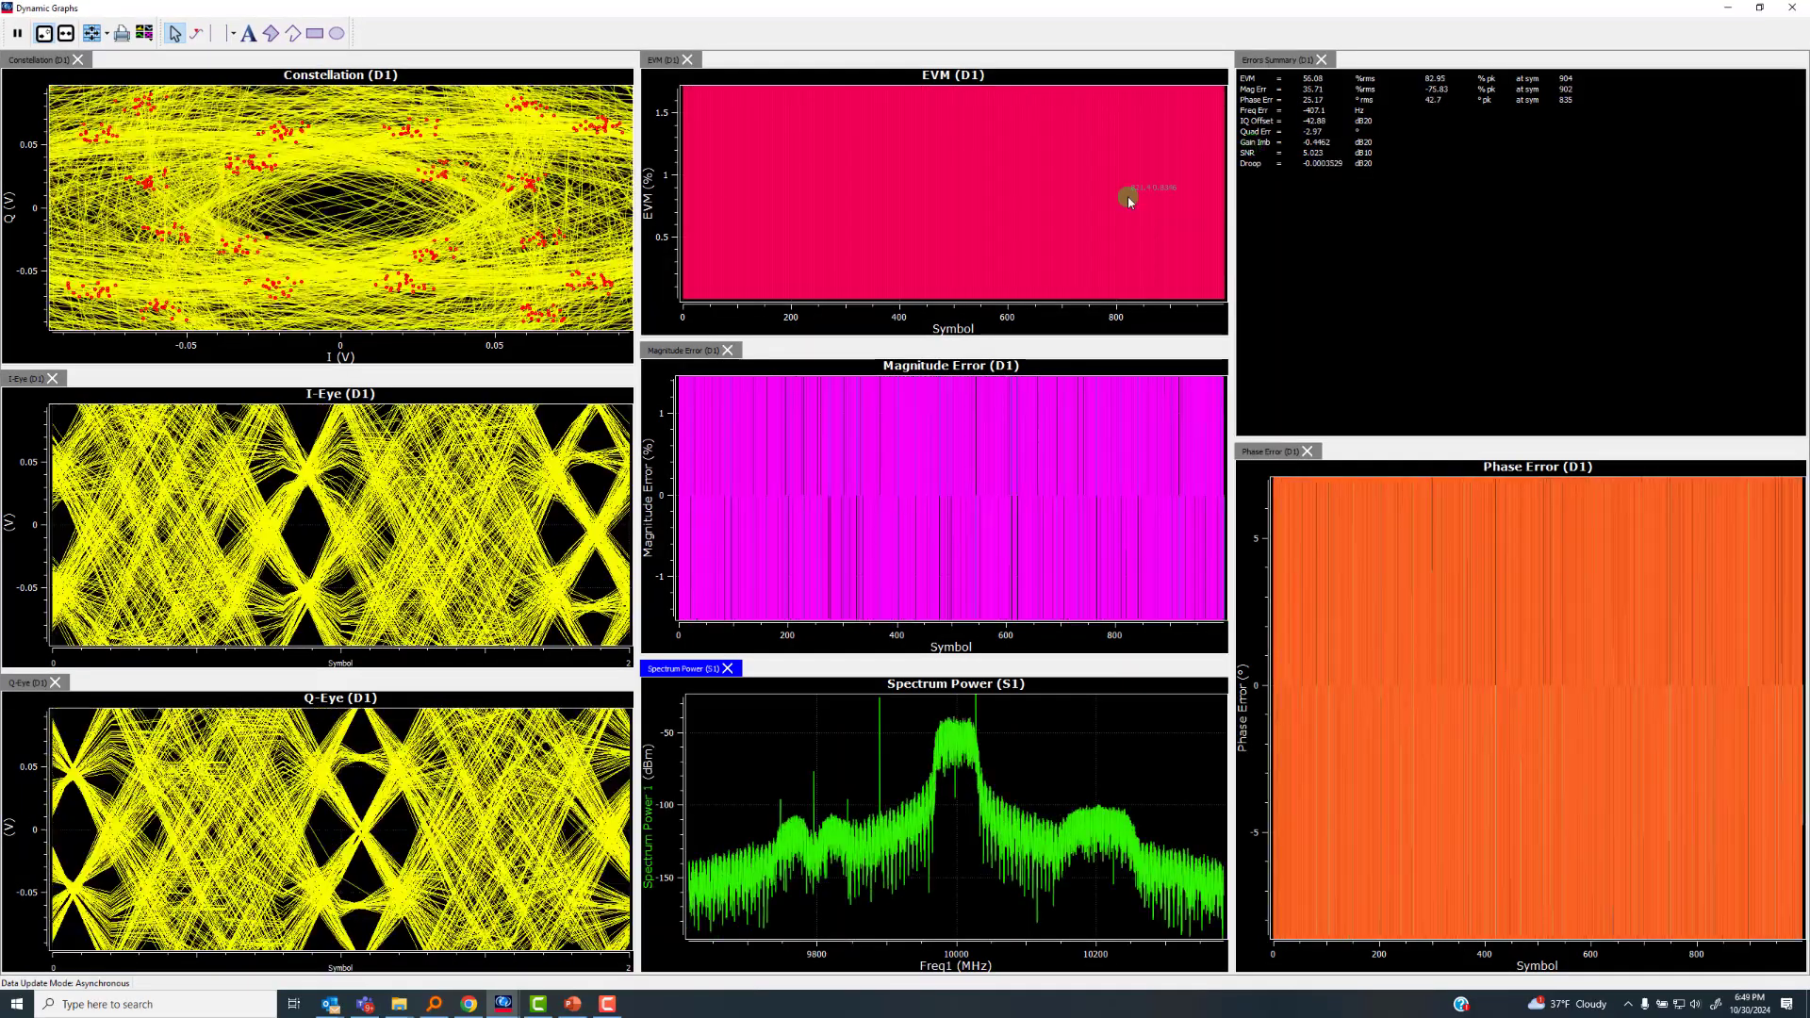
click(1760, 8)
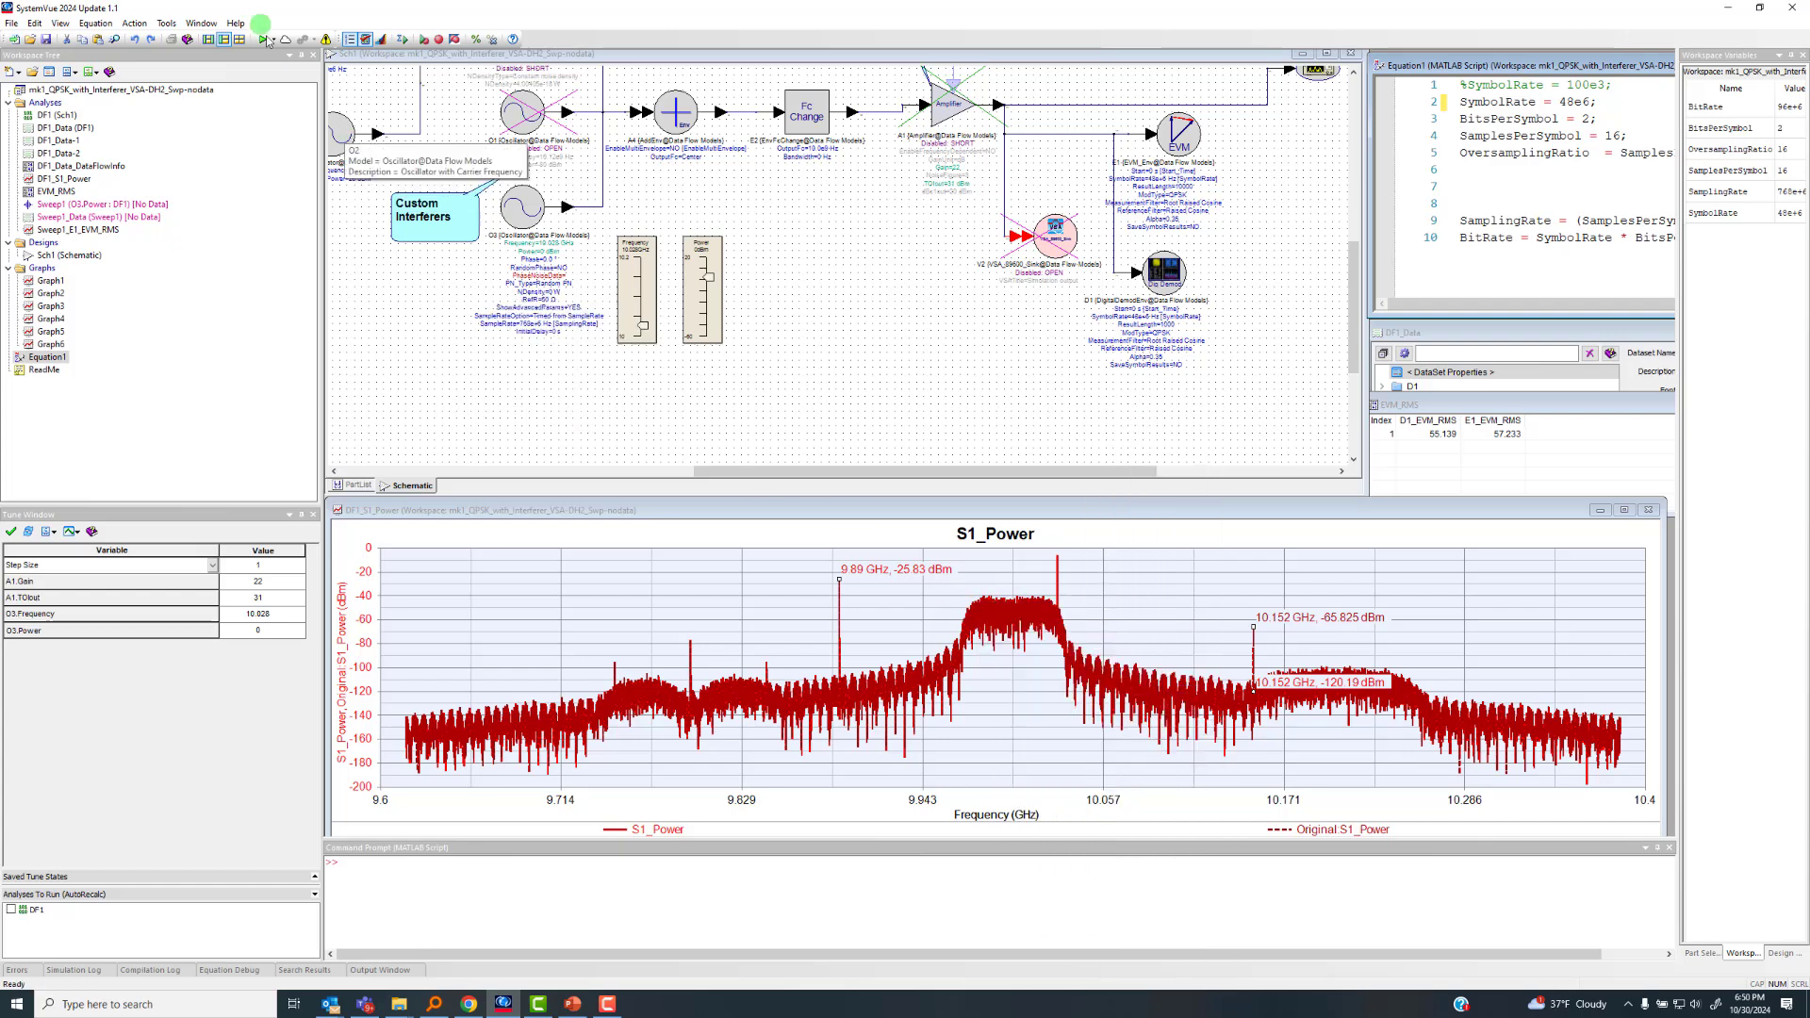
Remove the graph checkpoints from the S1_Power graph and place a marker on the interferer peak at 10.028 GHz
click(632, 646)
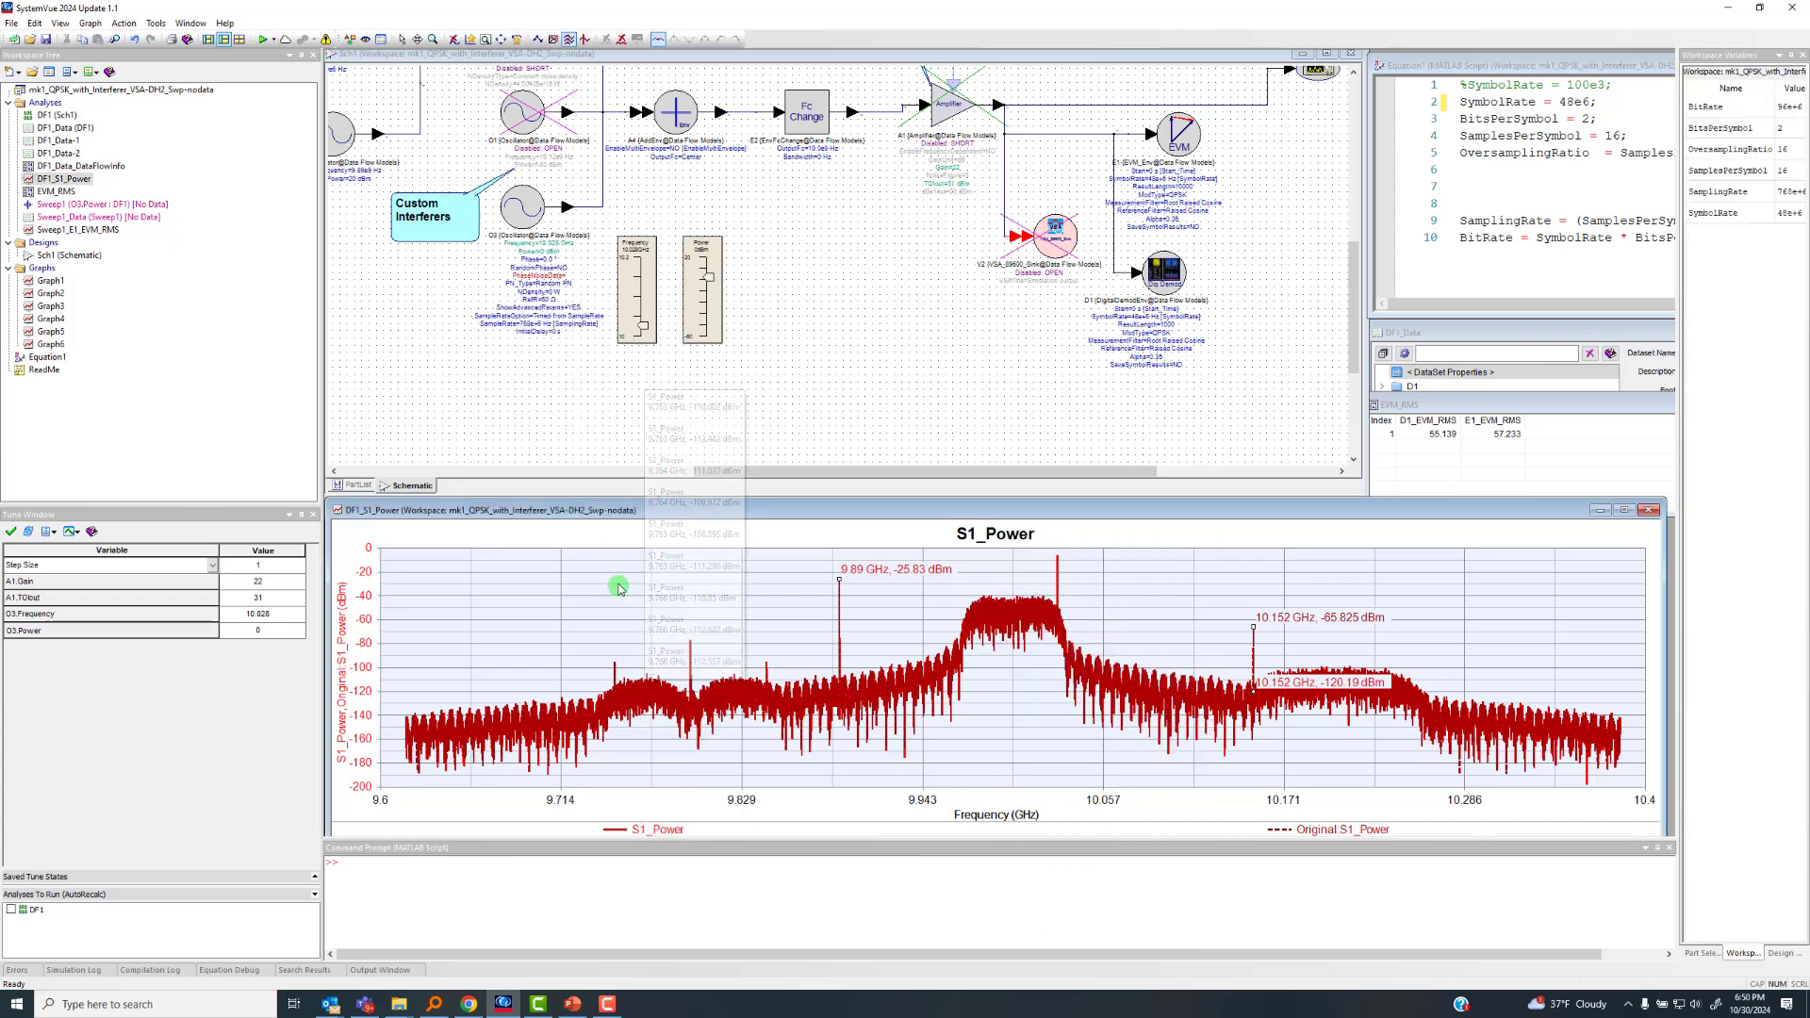
click(453, 43)
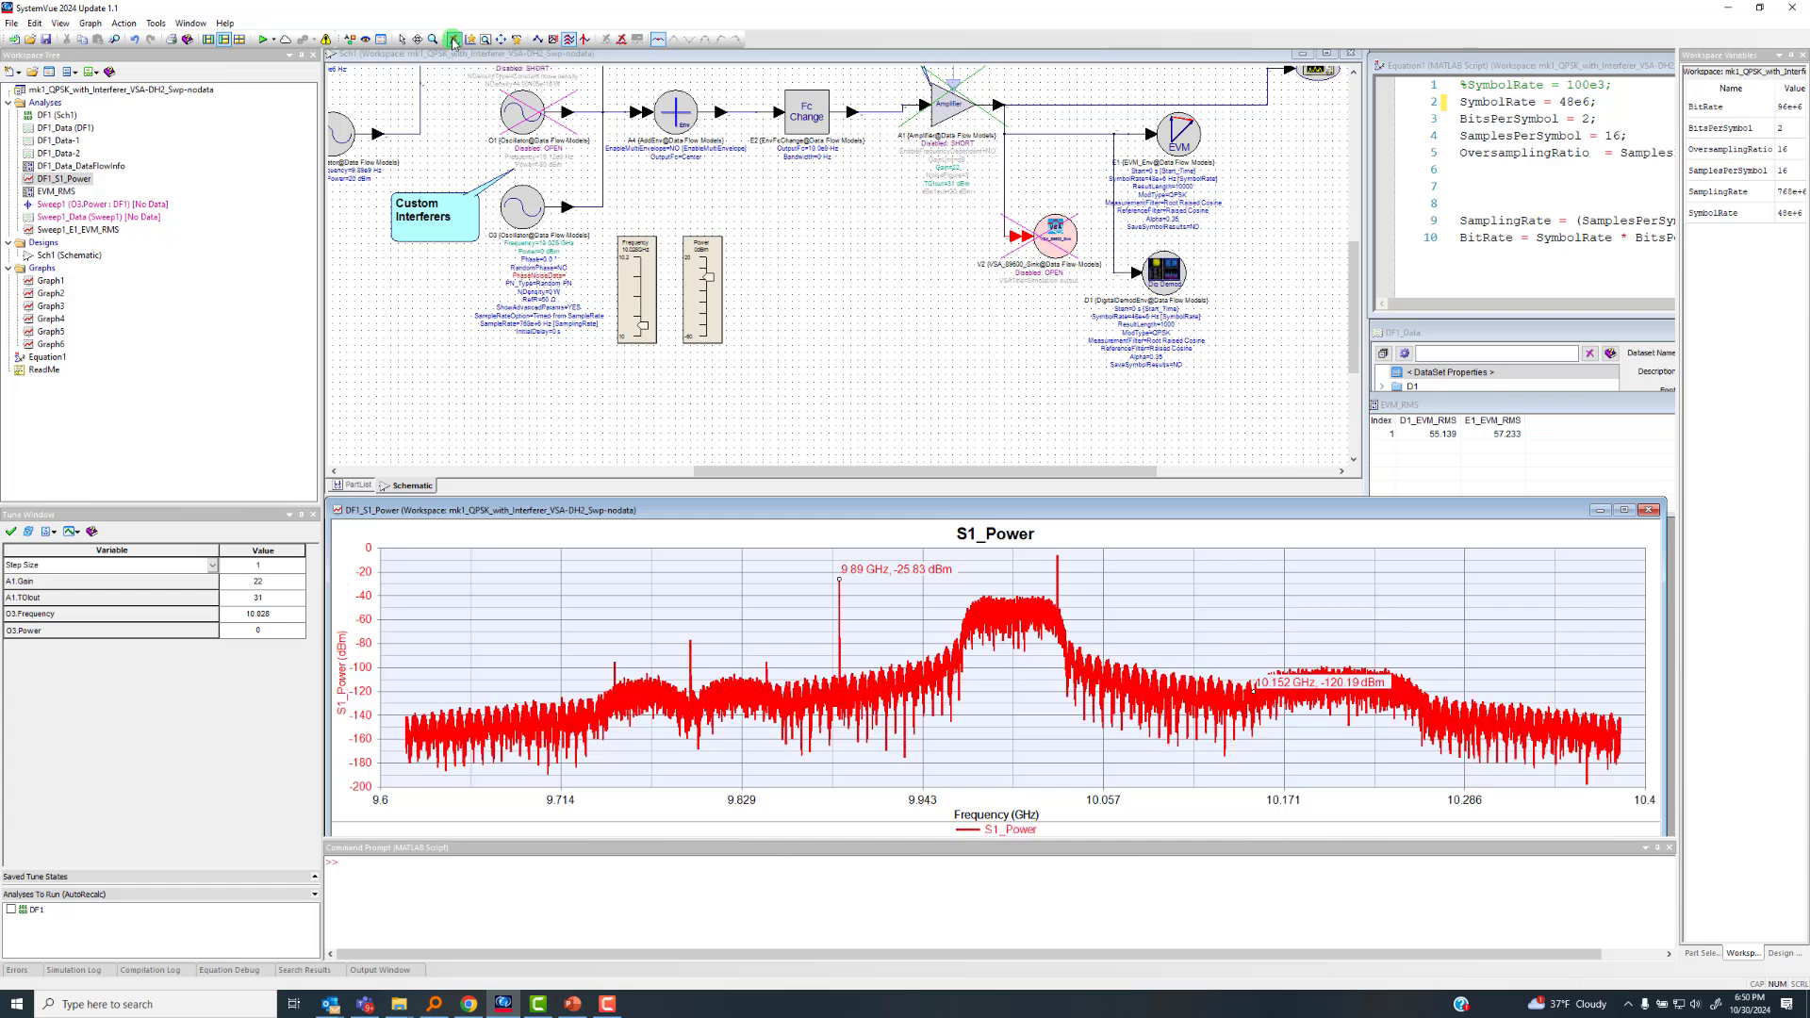
click(1057, 559)
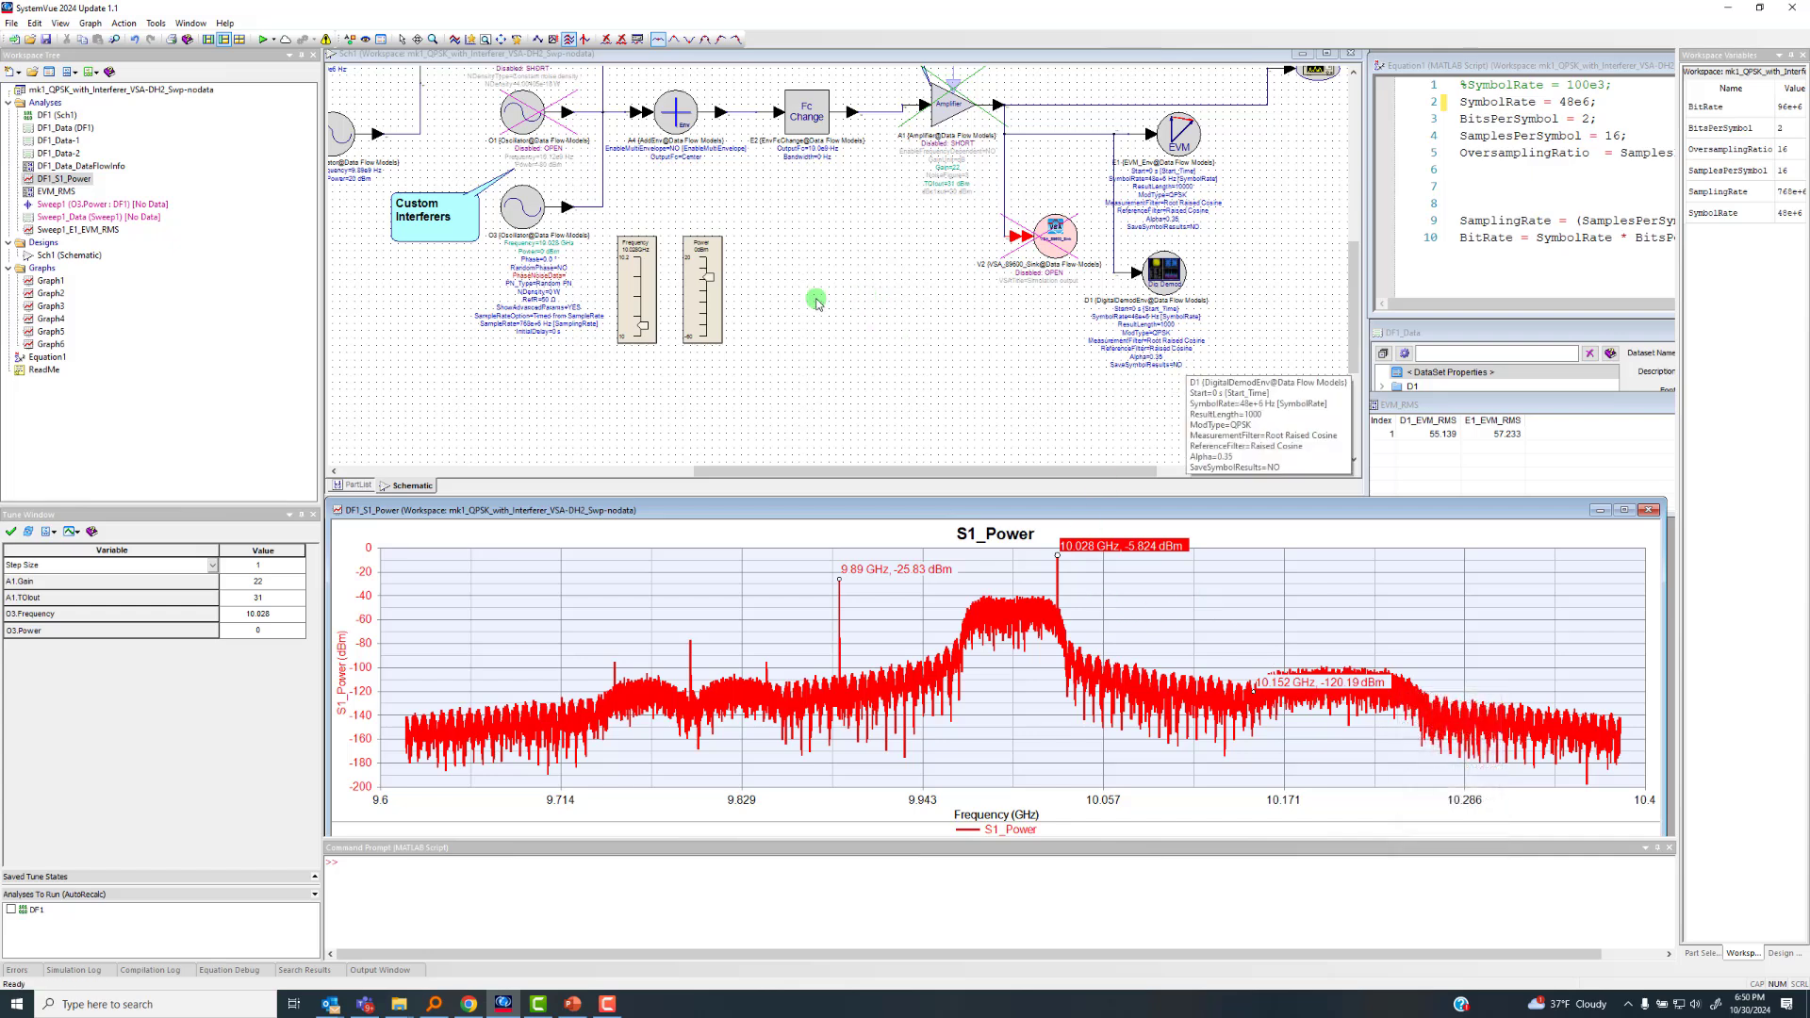
Fit the entire QPSK schematic in its window
click(772, 214)
click(553, 42)
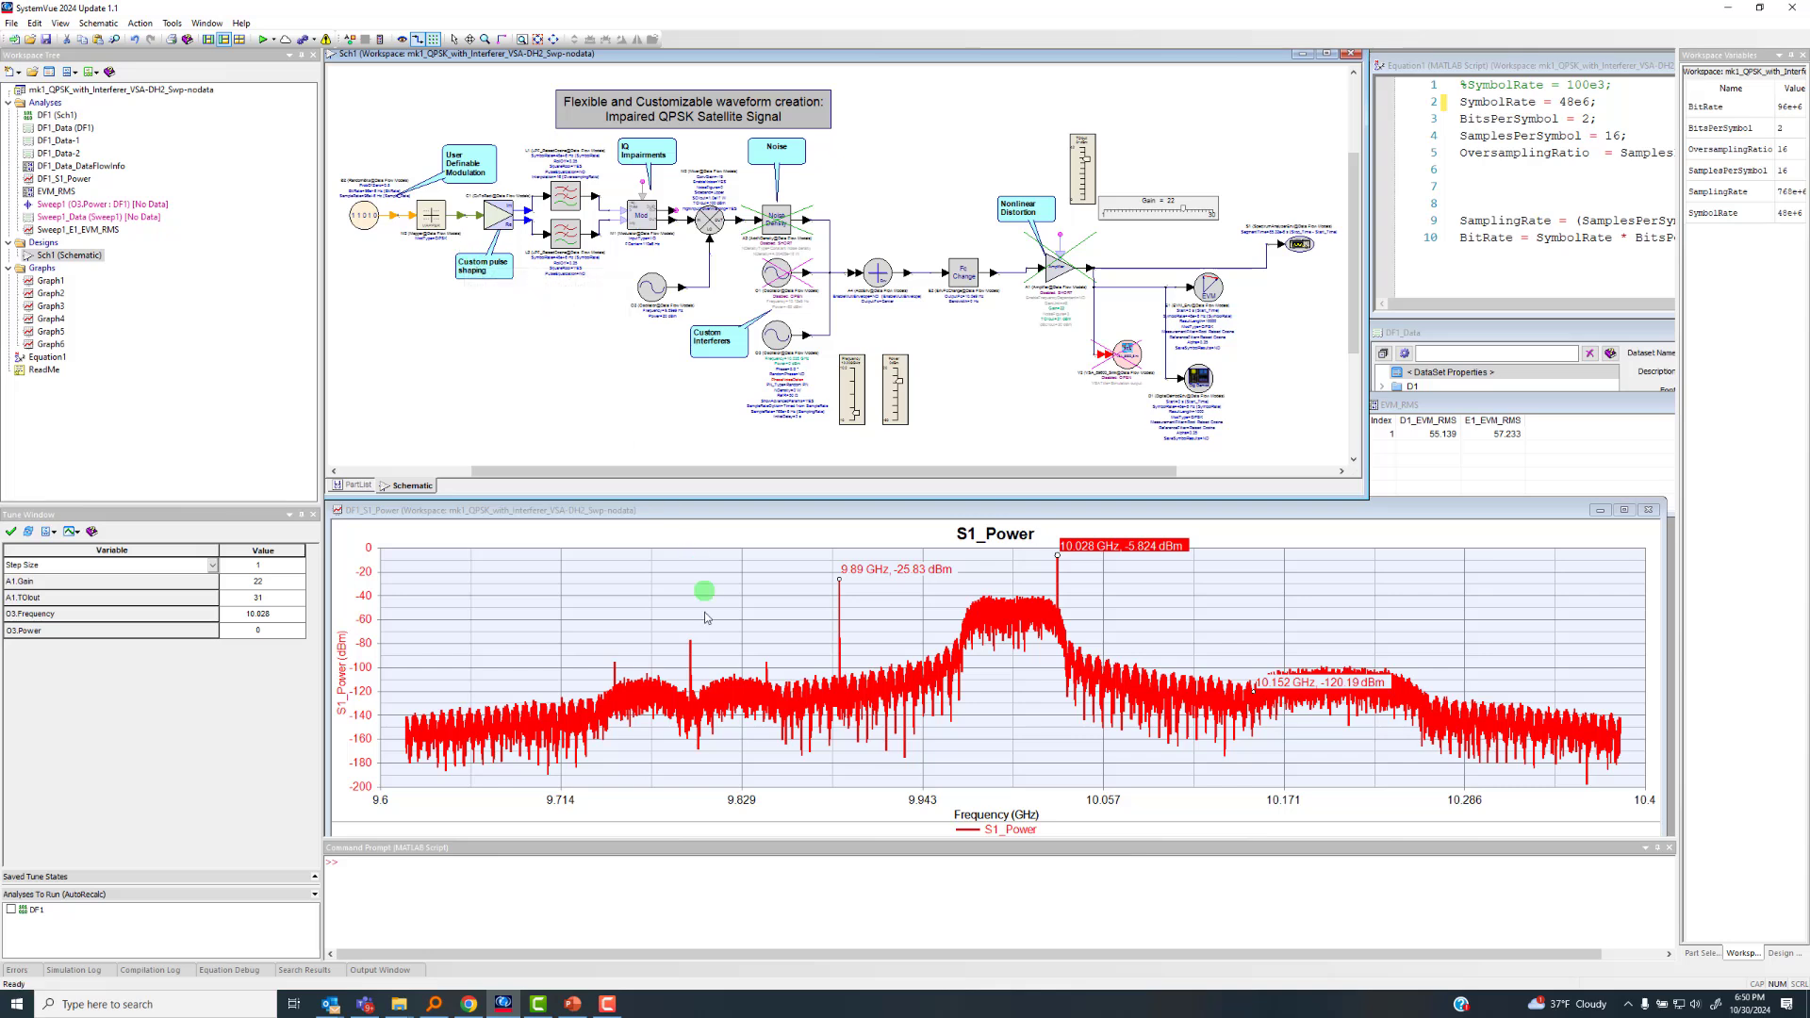
click(611, 1006)
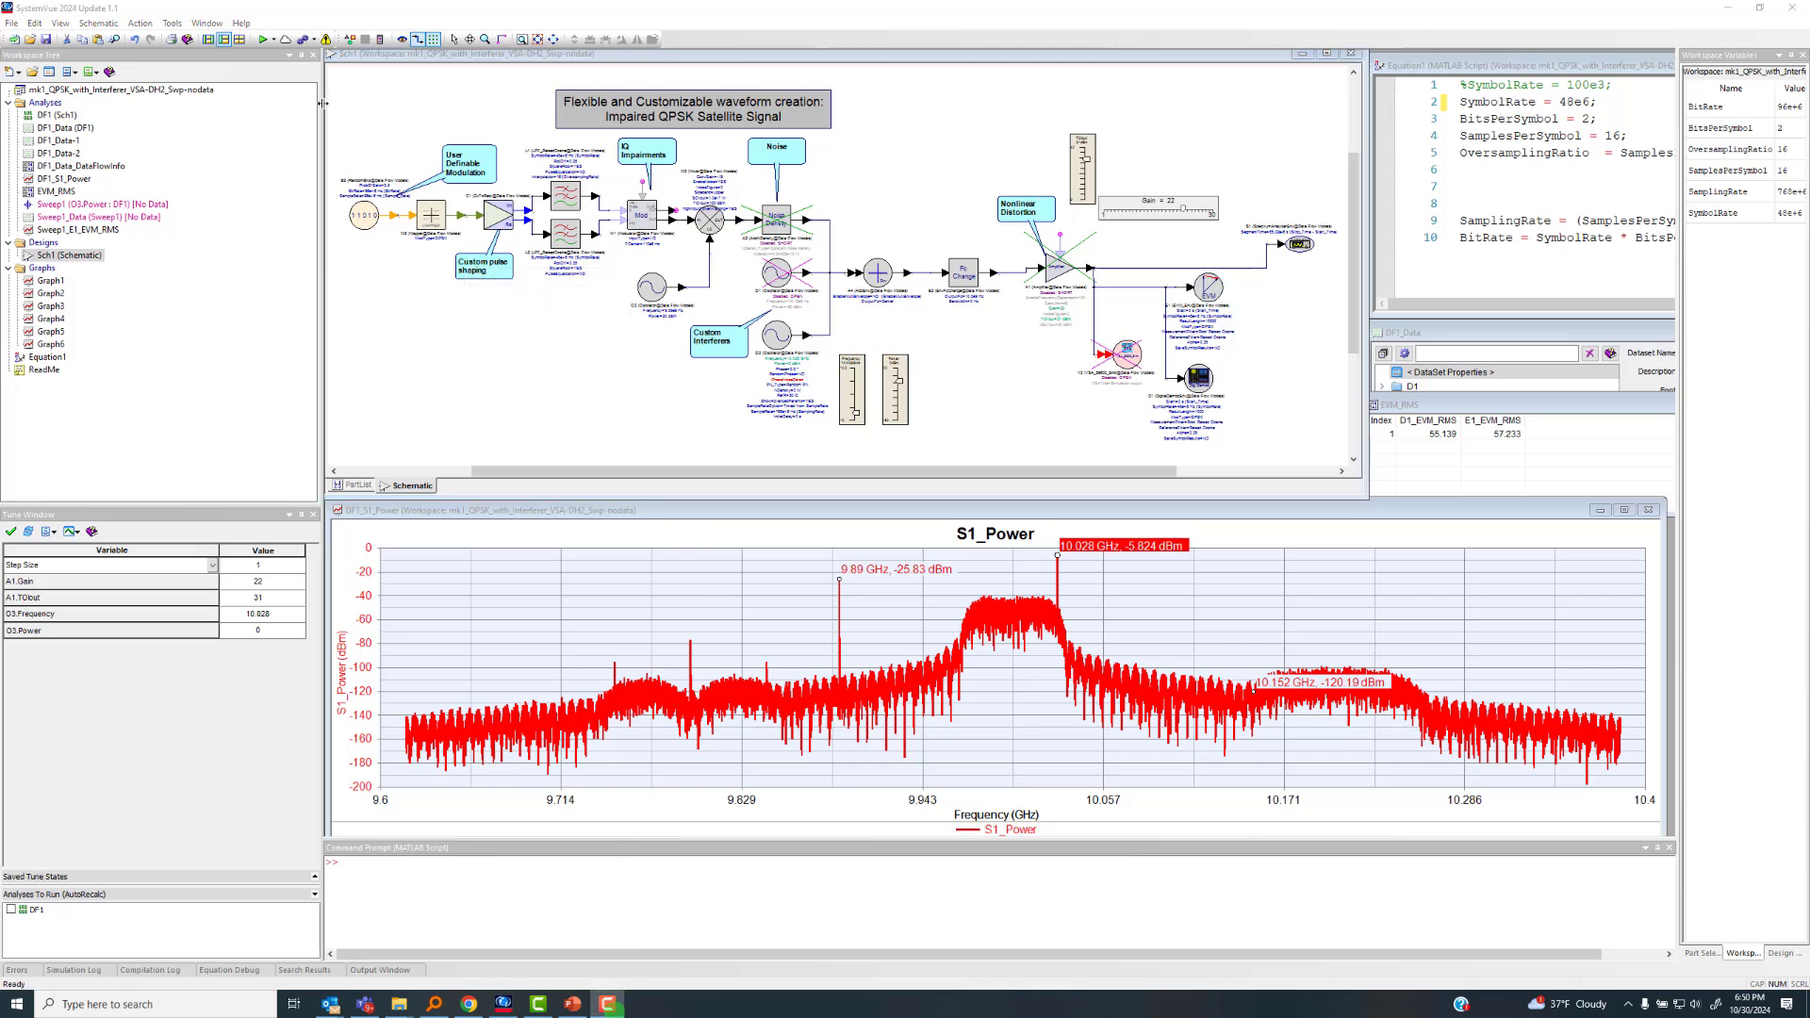